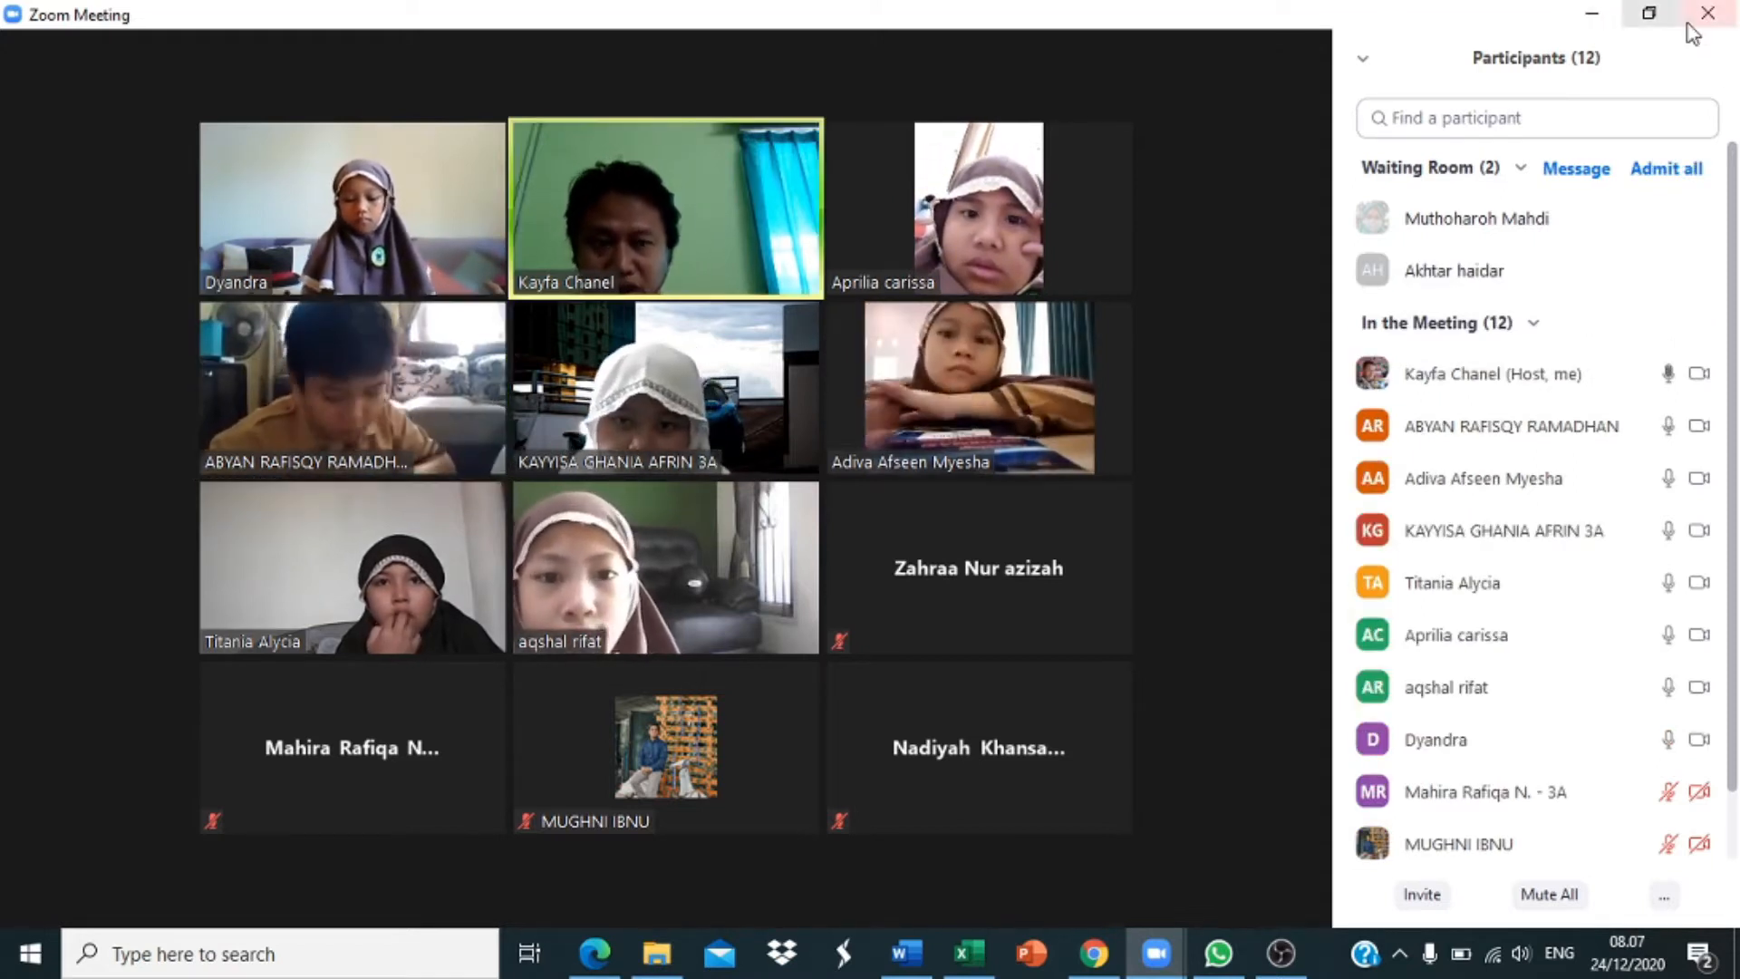
Step: Admit everyone from the waiting room and share the entire screen with the meeting
{"action": "left_click", "coordinate": [1652, 169]}
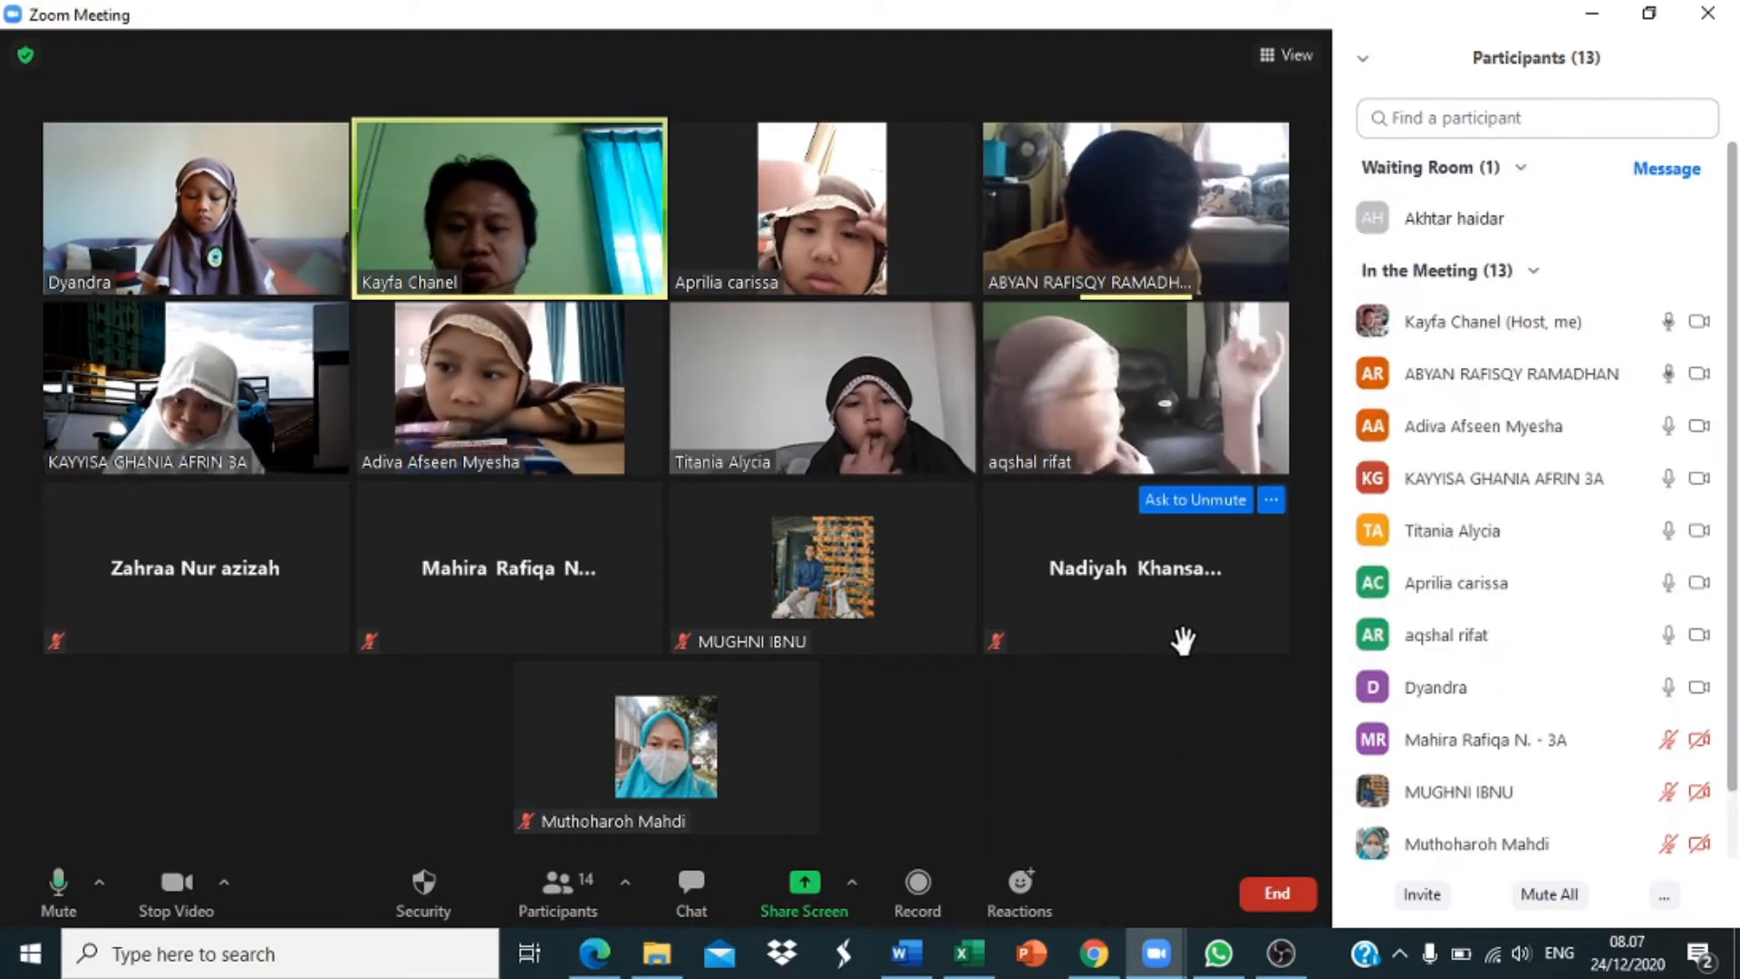
{"action": "left_click", "coordinate": [801, 889]}
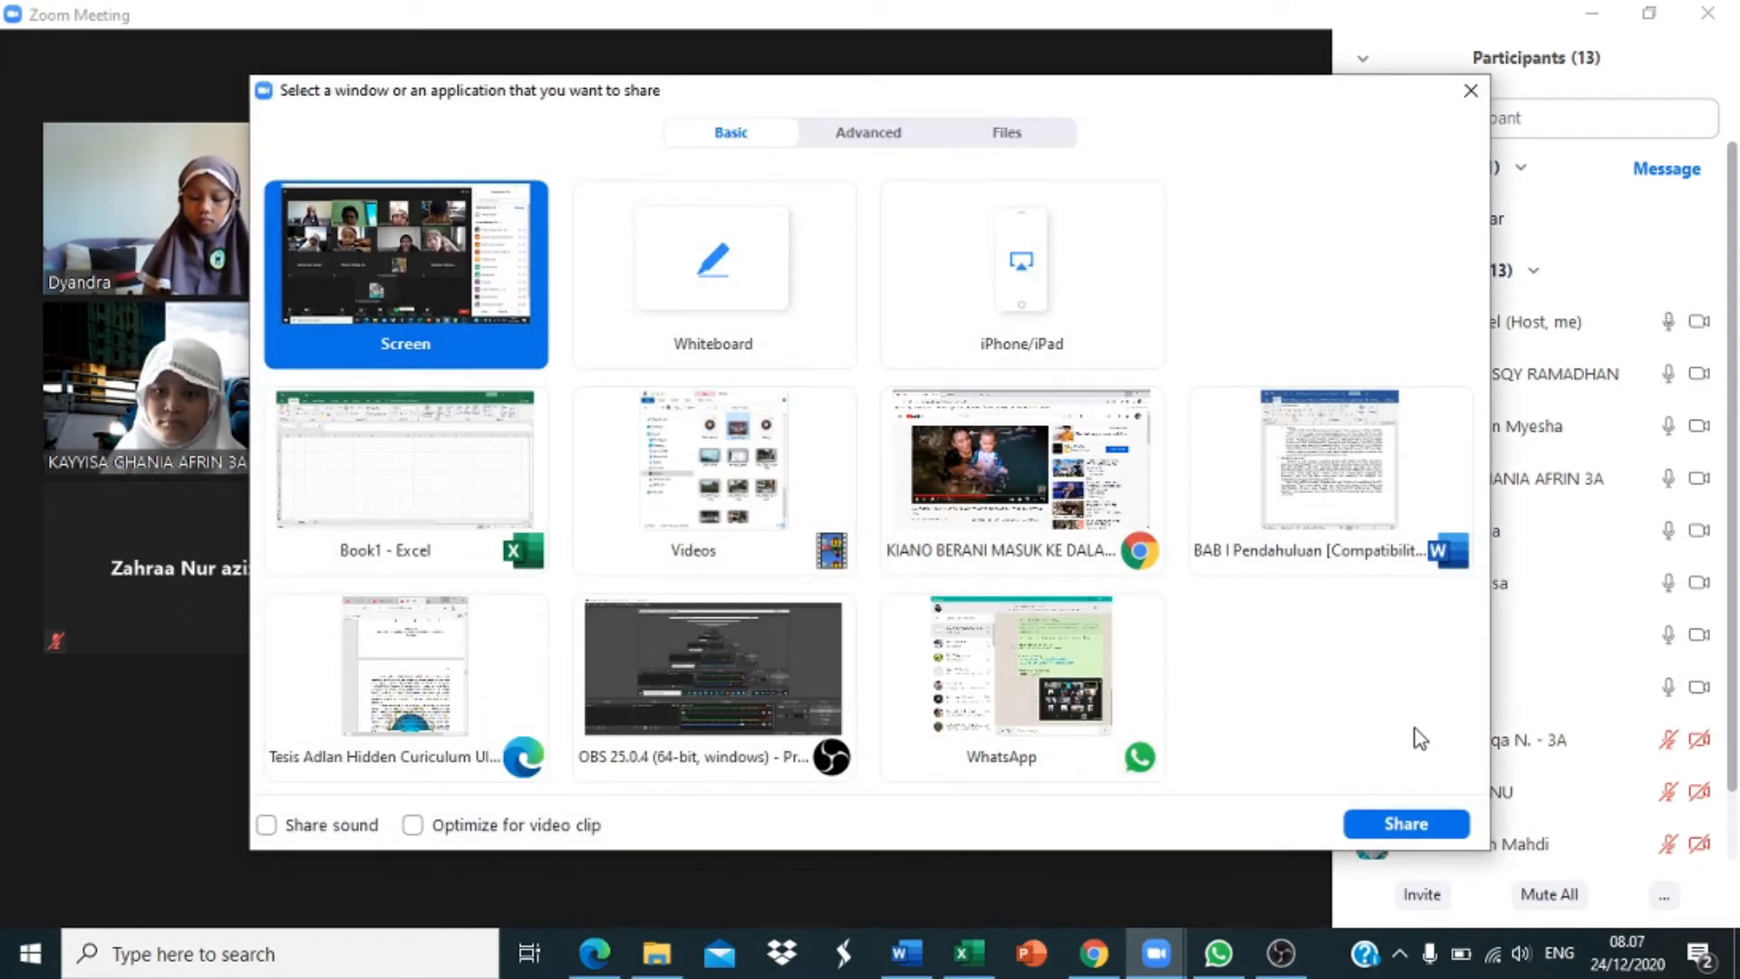
{"action": "left_click", "coordinate": [1416, 822]}
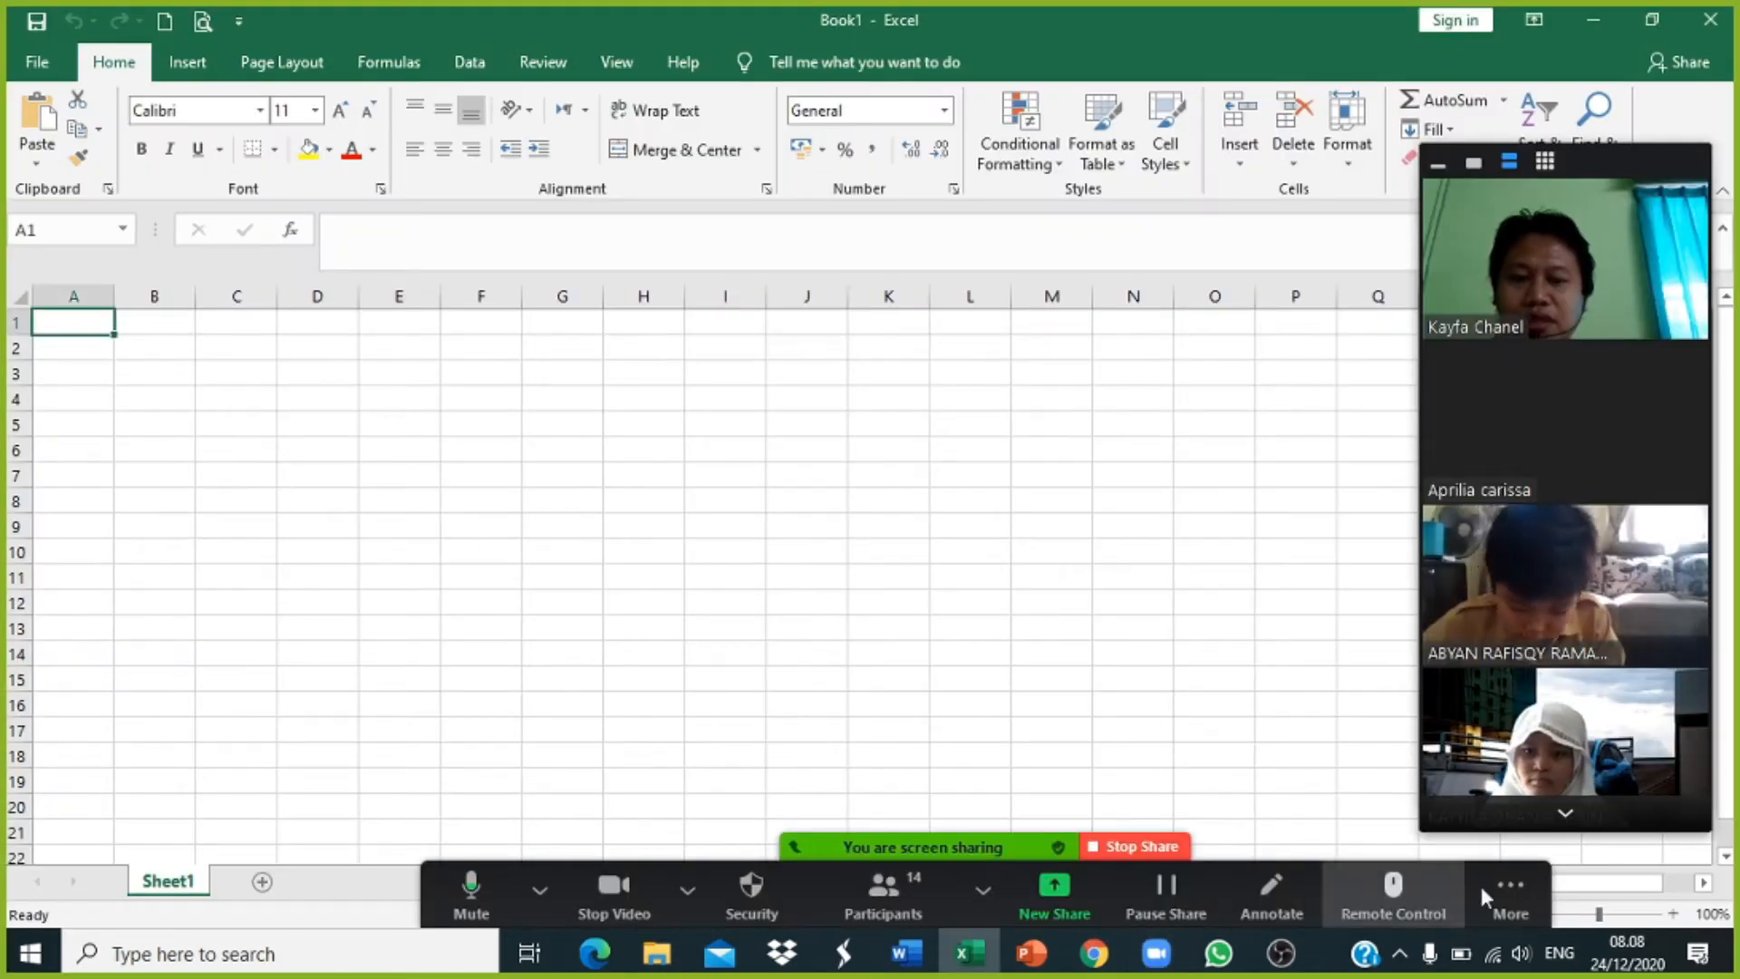
Step: Try to disable annotation for the other meeting participants during the screen share
{"action": "left_click", "coordinate": [1531, 886]}
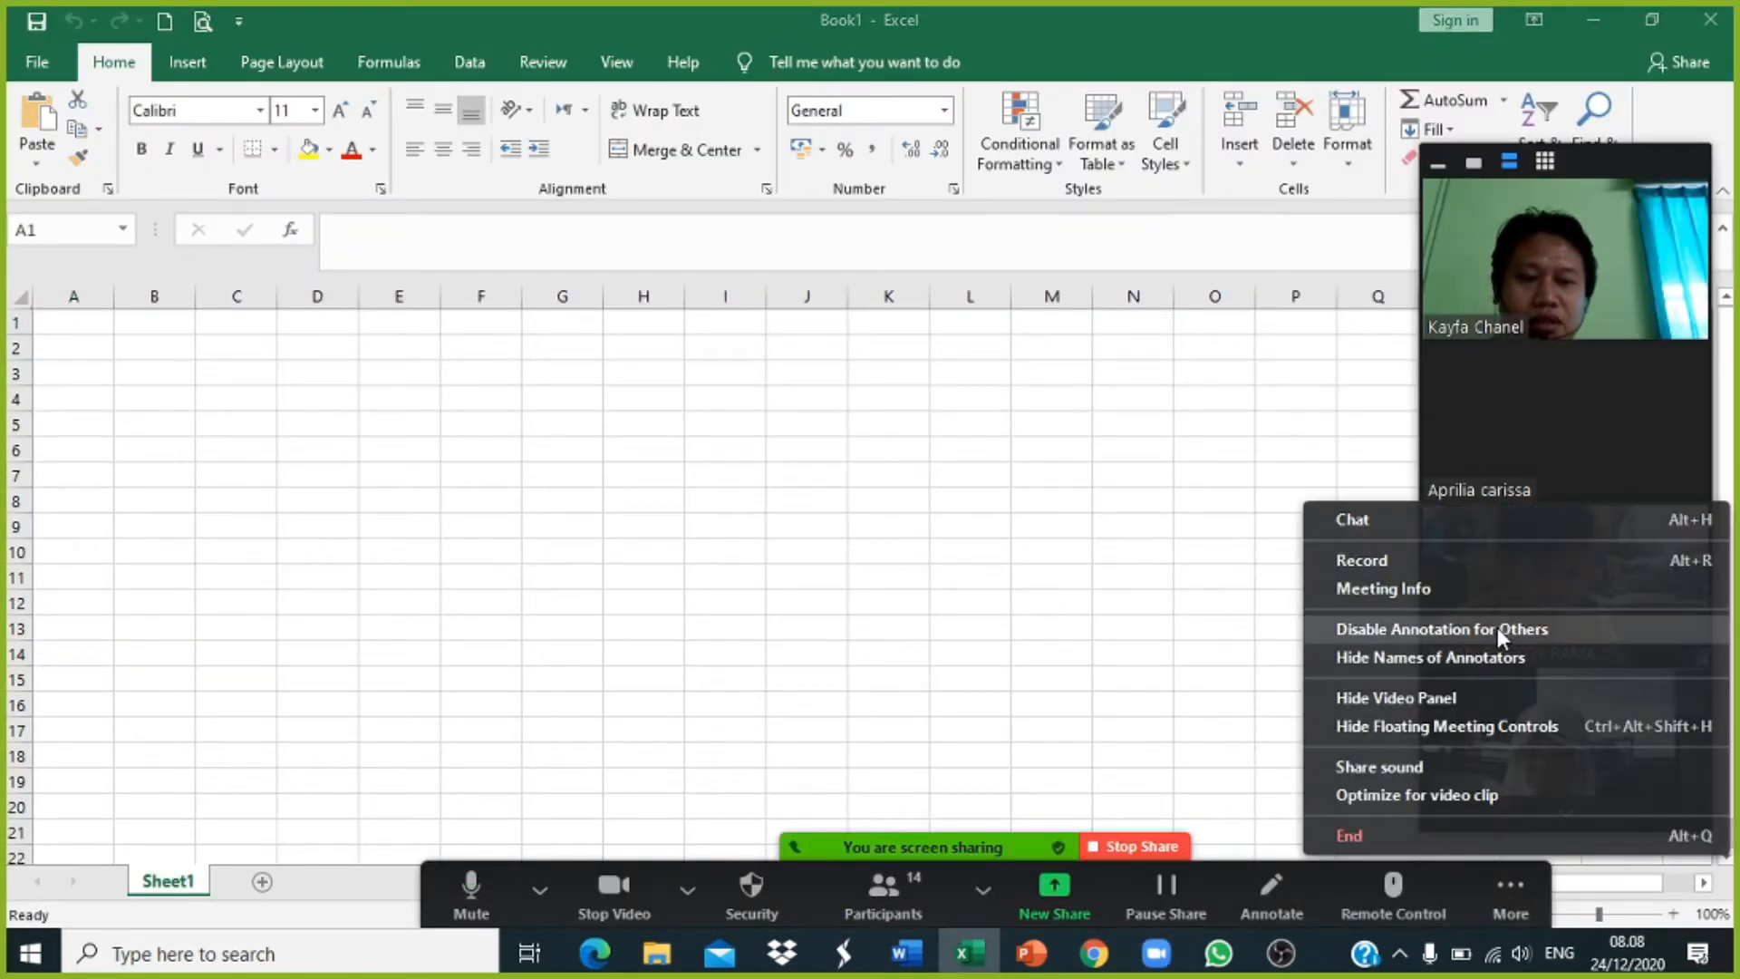
{"action": "left_click", "coordinate": [1496, 628]}
{"action": "left_click", "coordinate": [1526, 884]}
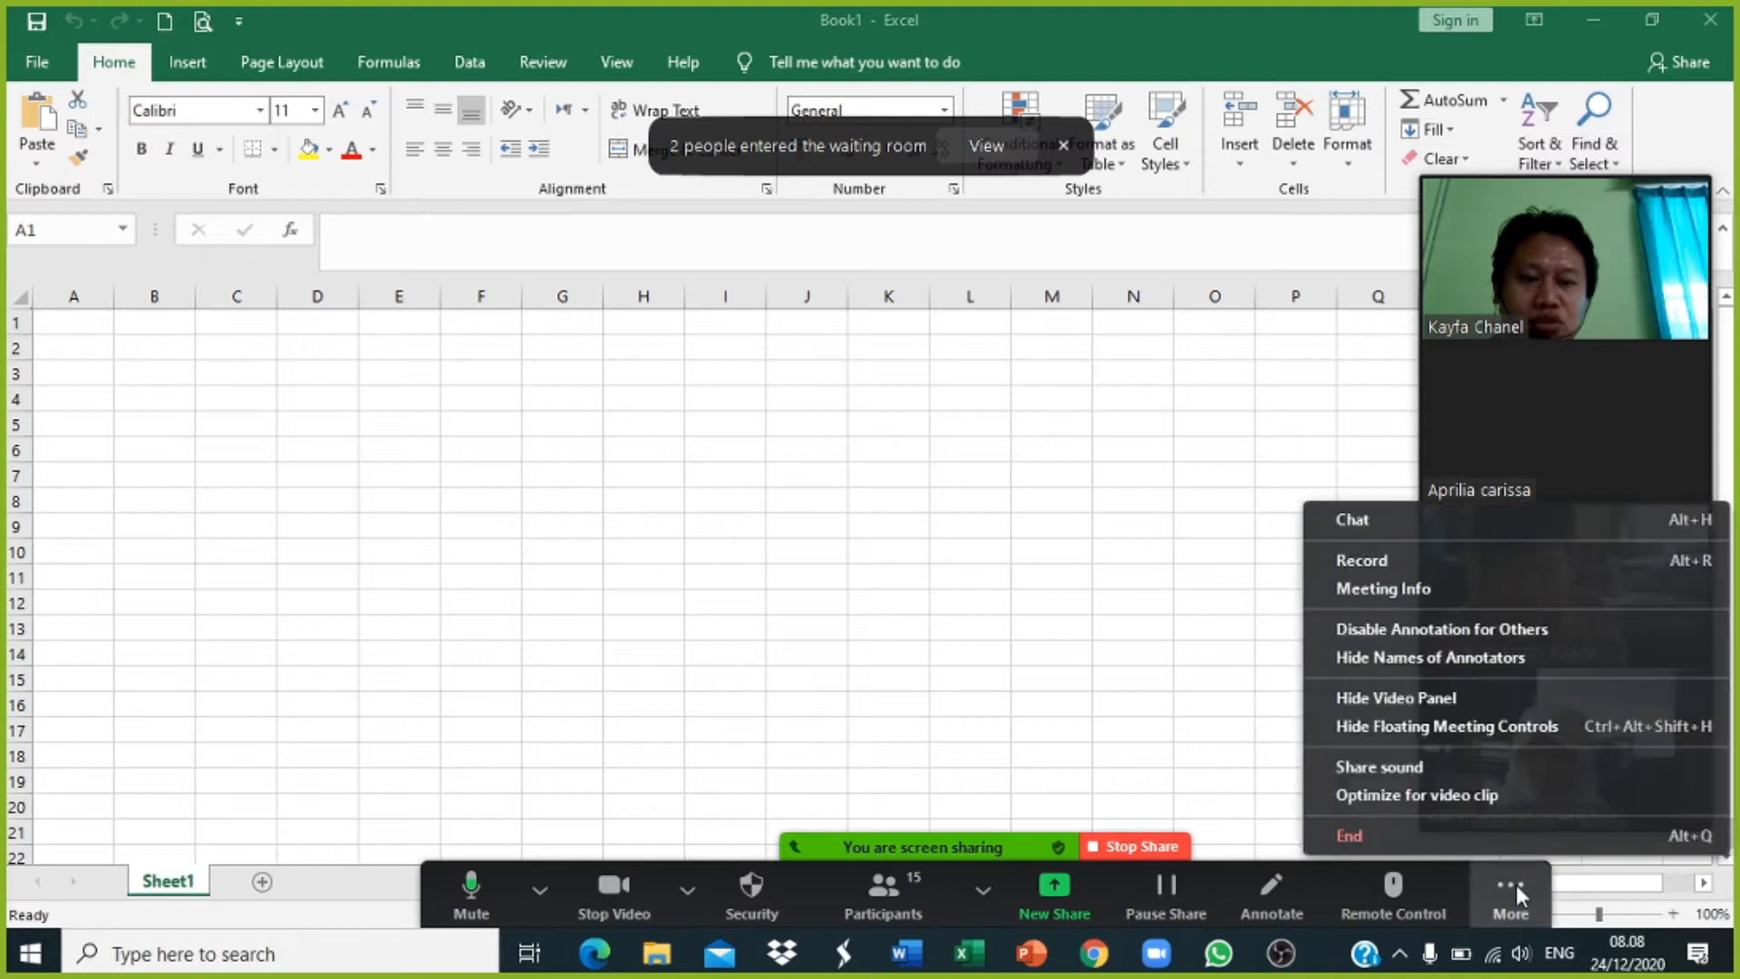
{"action": "left_click", "coordinate": [1448, 625]}
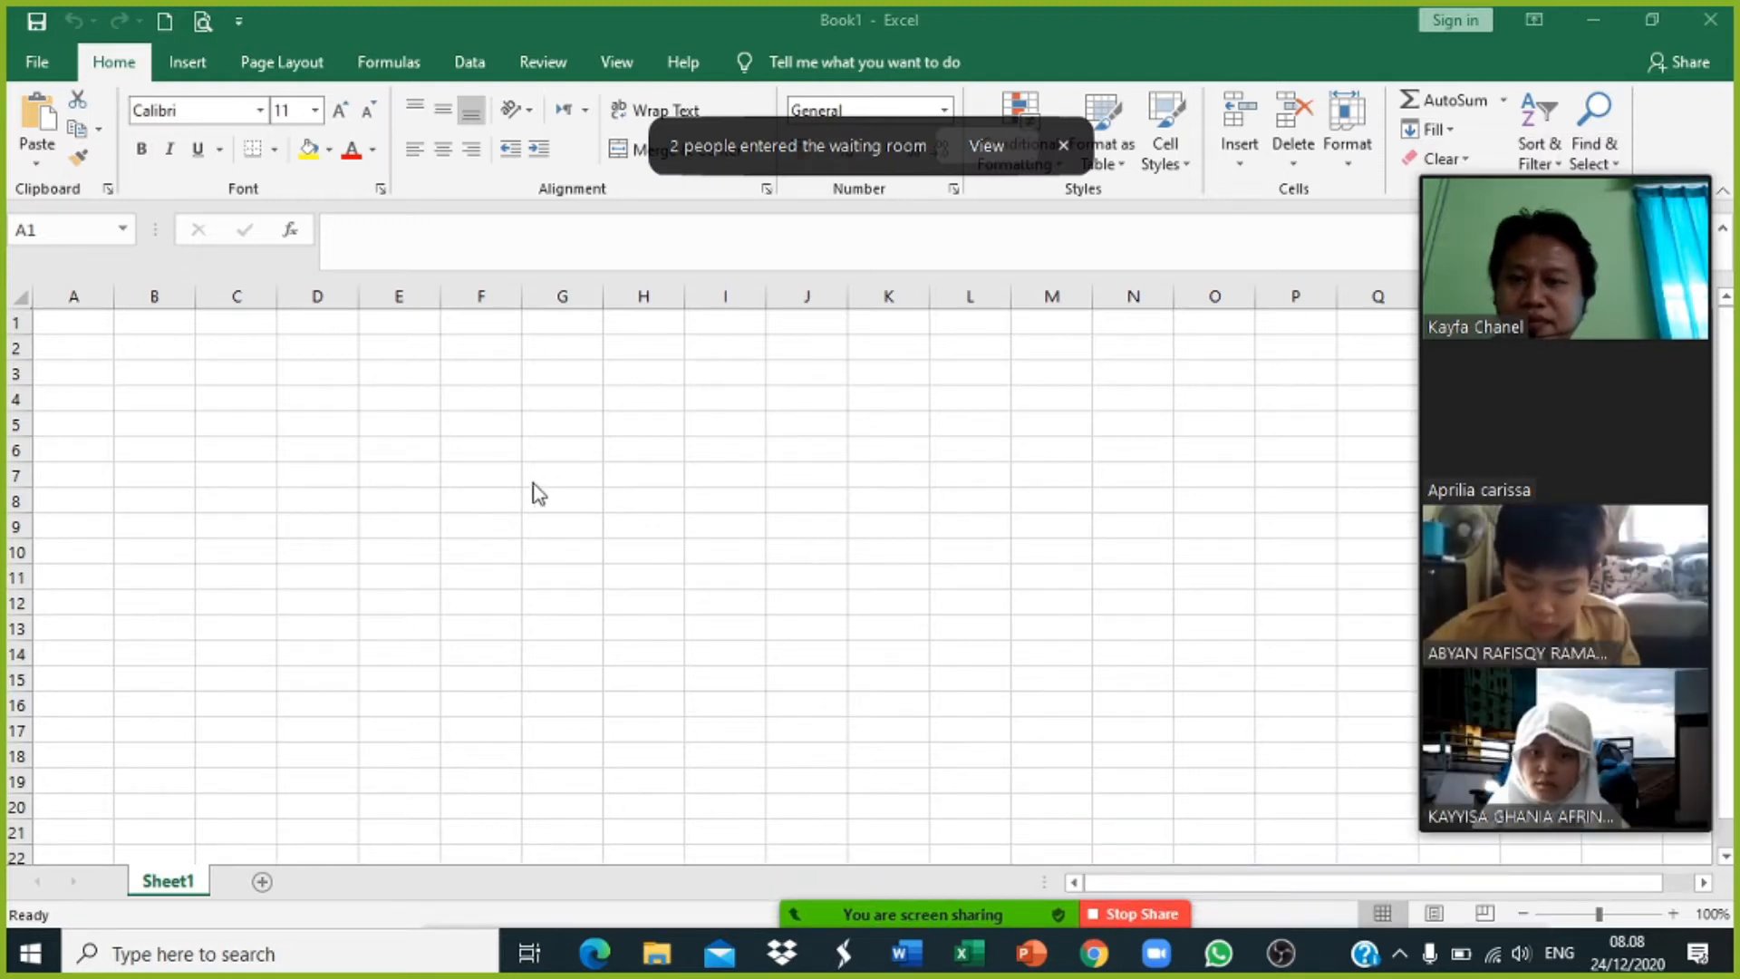
Step: Admit everyone from the waiting room and minimize the participants window
{"action": "left_click", "coordinate": [1001, 142]}
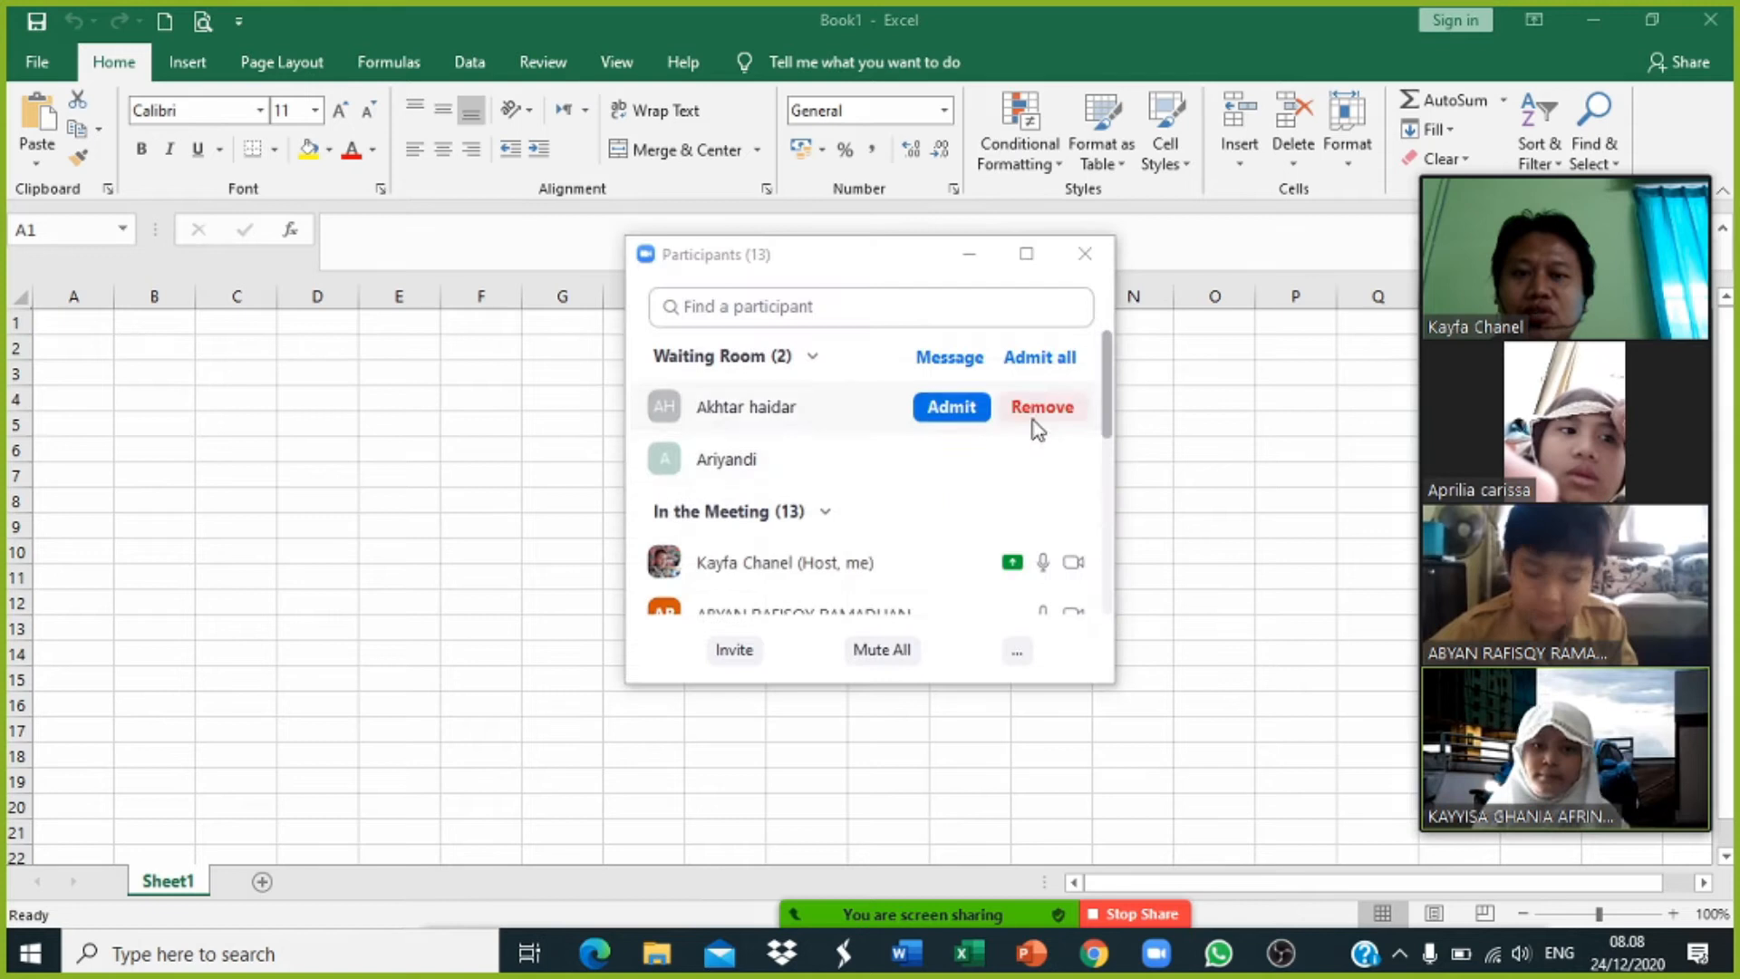
{"action": "left_click", "coordinate": [1038, 359]}
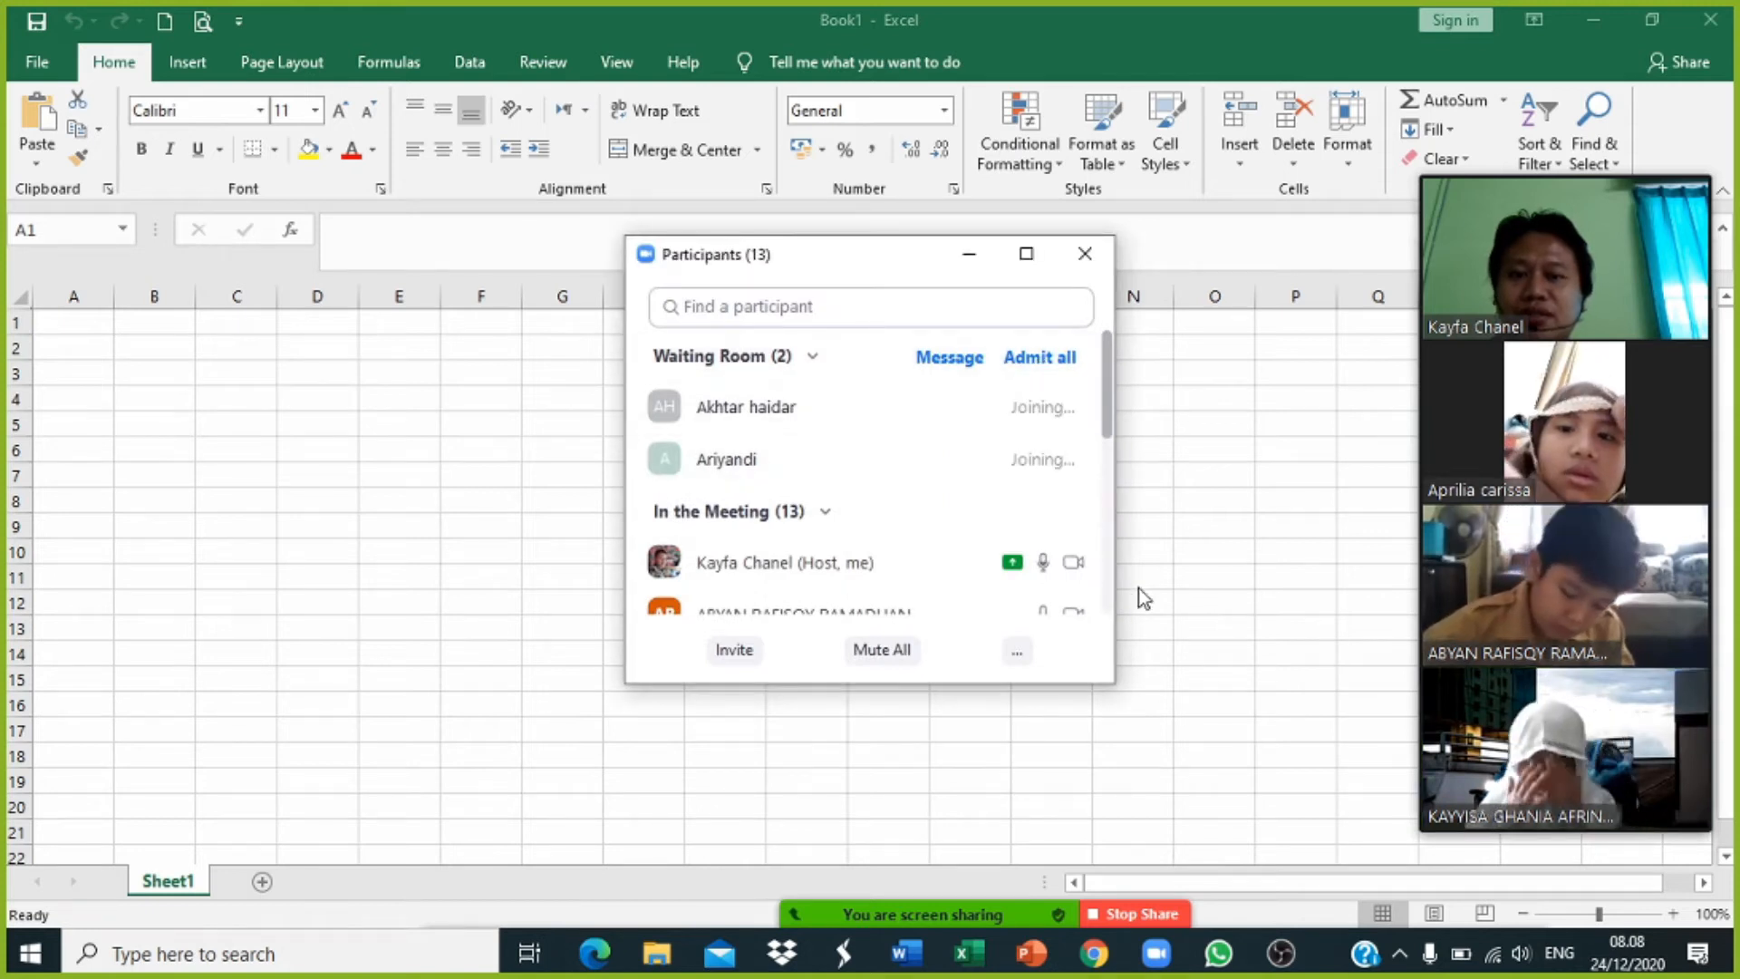
{"action": "left_click", "coordinate": [972, 259]}
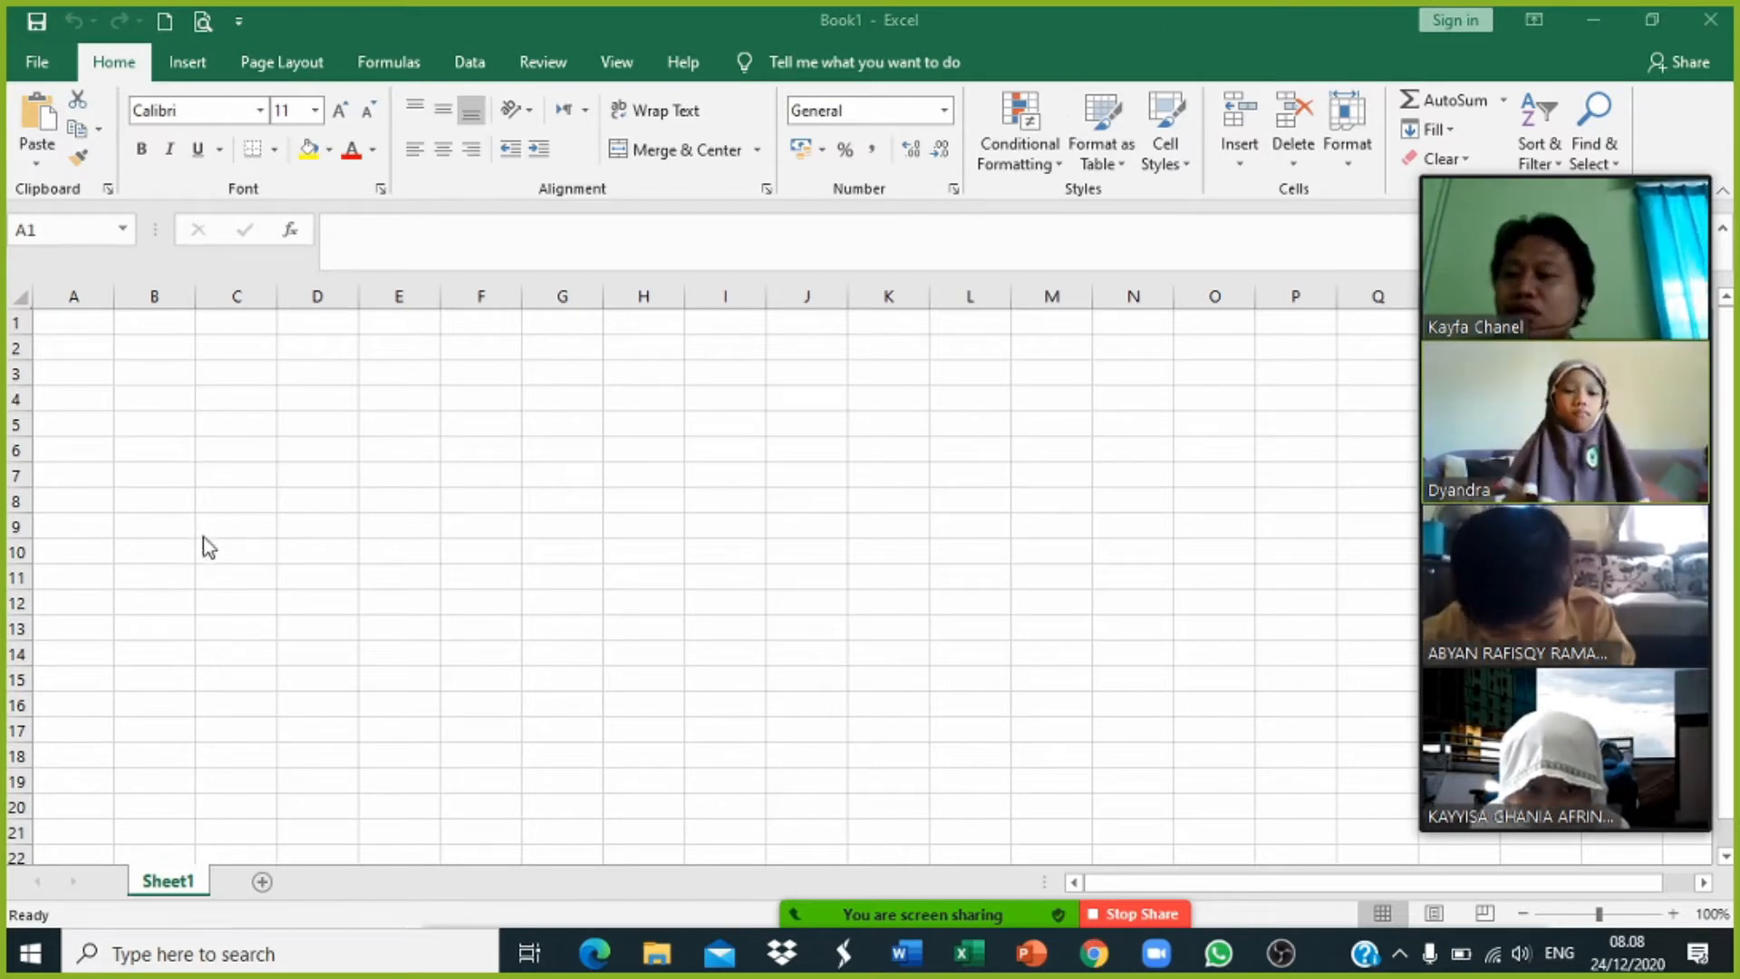
{"action": "left_click", "coordinate": [155, 298]}
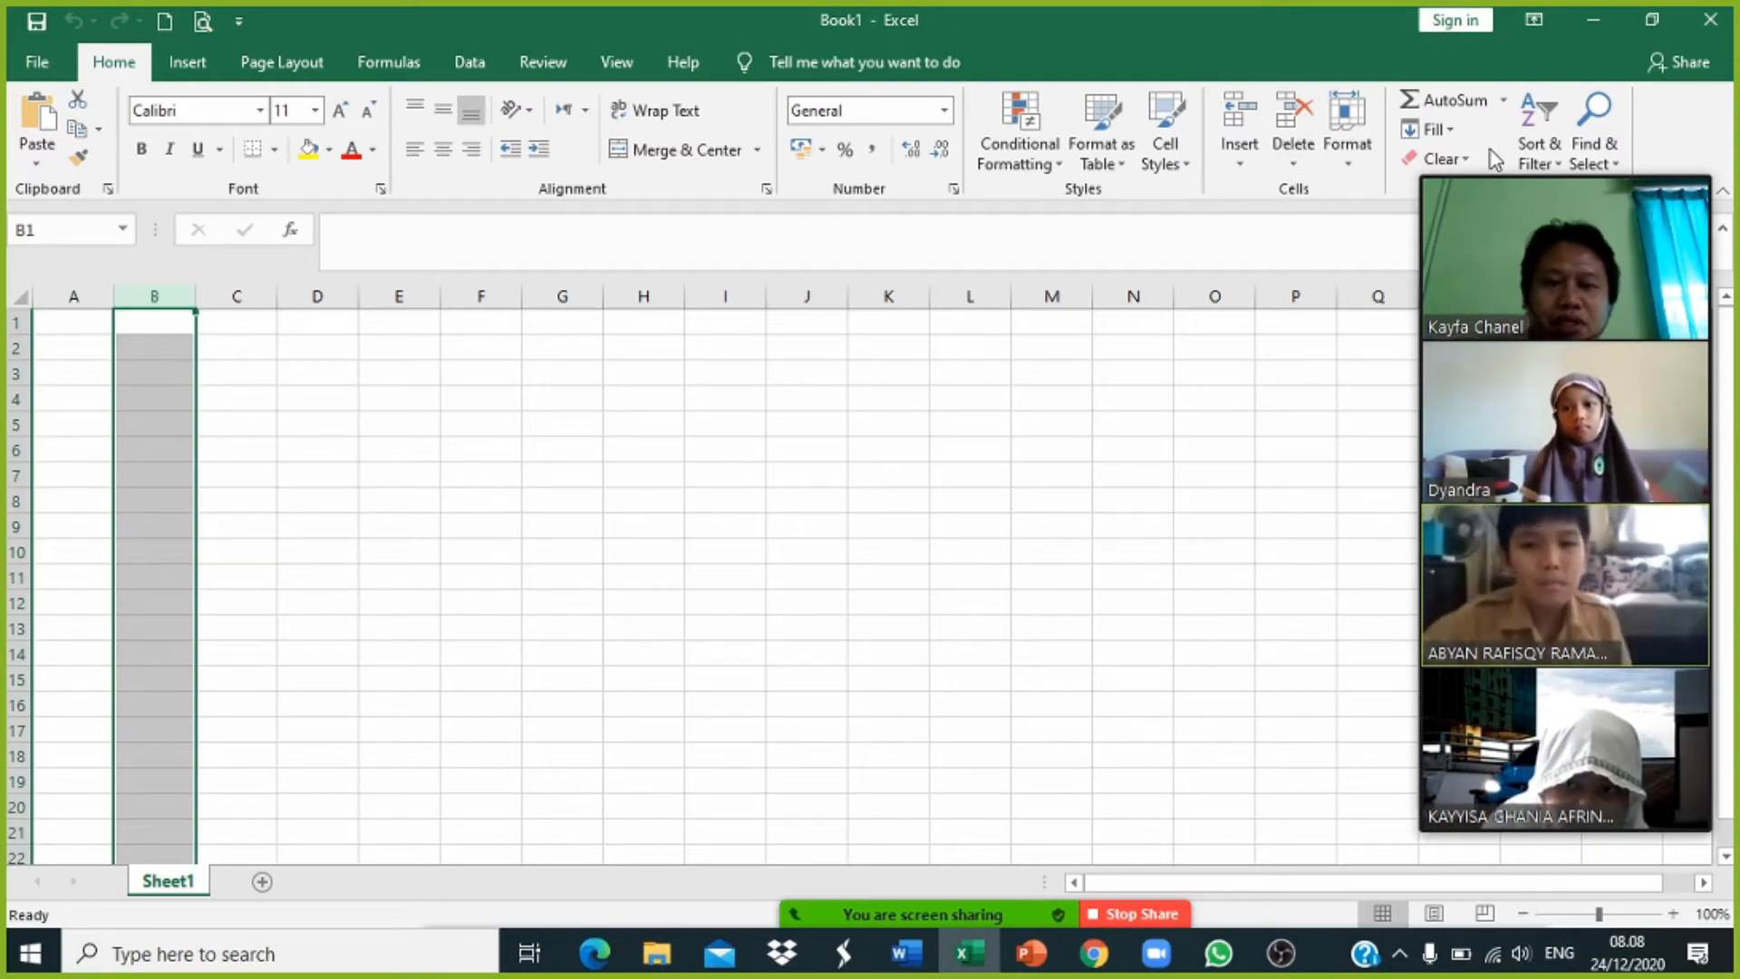
{"action": "left_click", "coordinate": [1354, 170]}
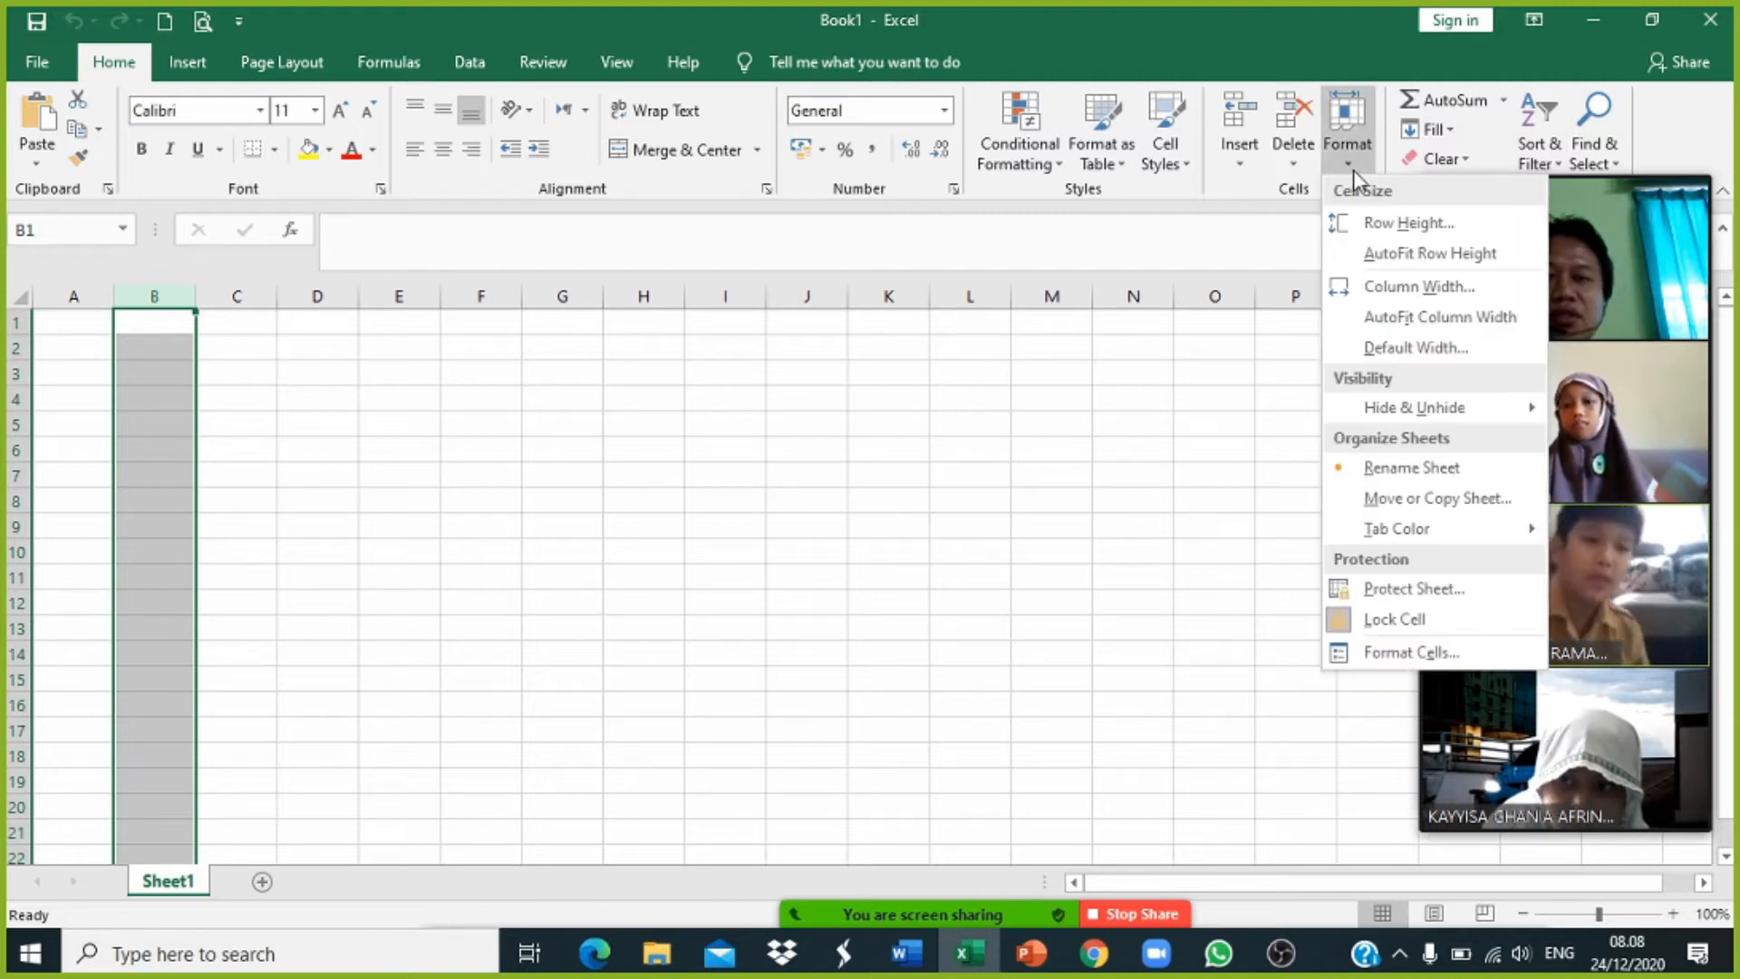
{"action": "left_click", "coordinate": [1428, 292]}
{"action": "left_click", "coordinate": [973, 405]}
Step: Set the width of column B to 5 and admit the waiting participants to the meeting
{"action": "left_click", "coordinate": [950, 144]}
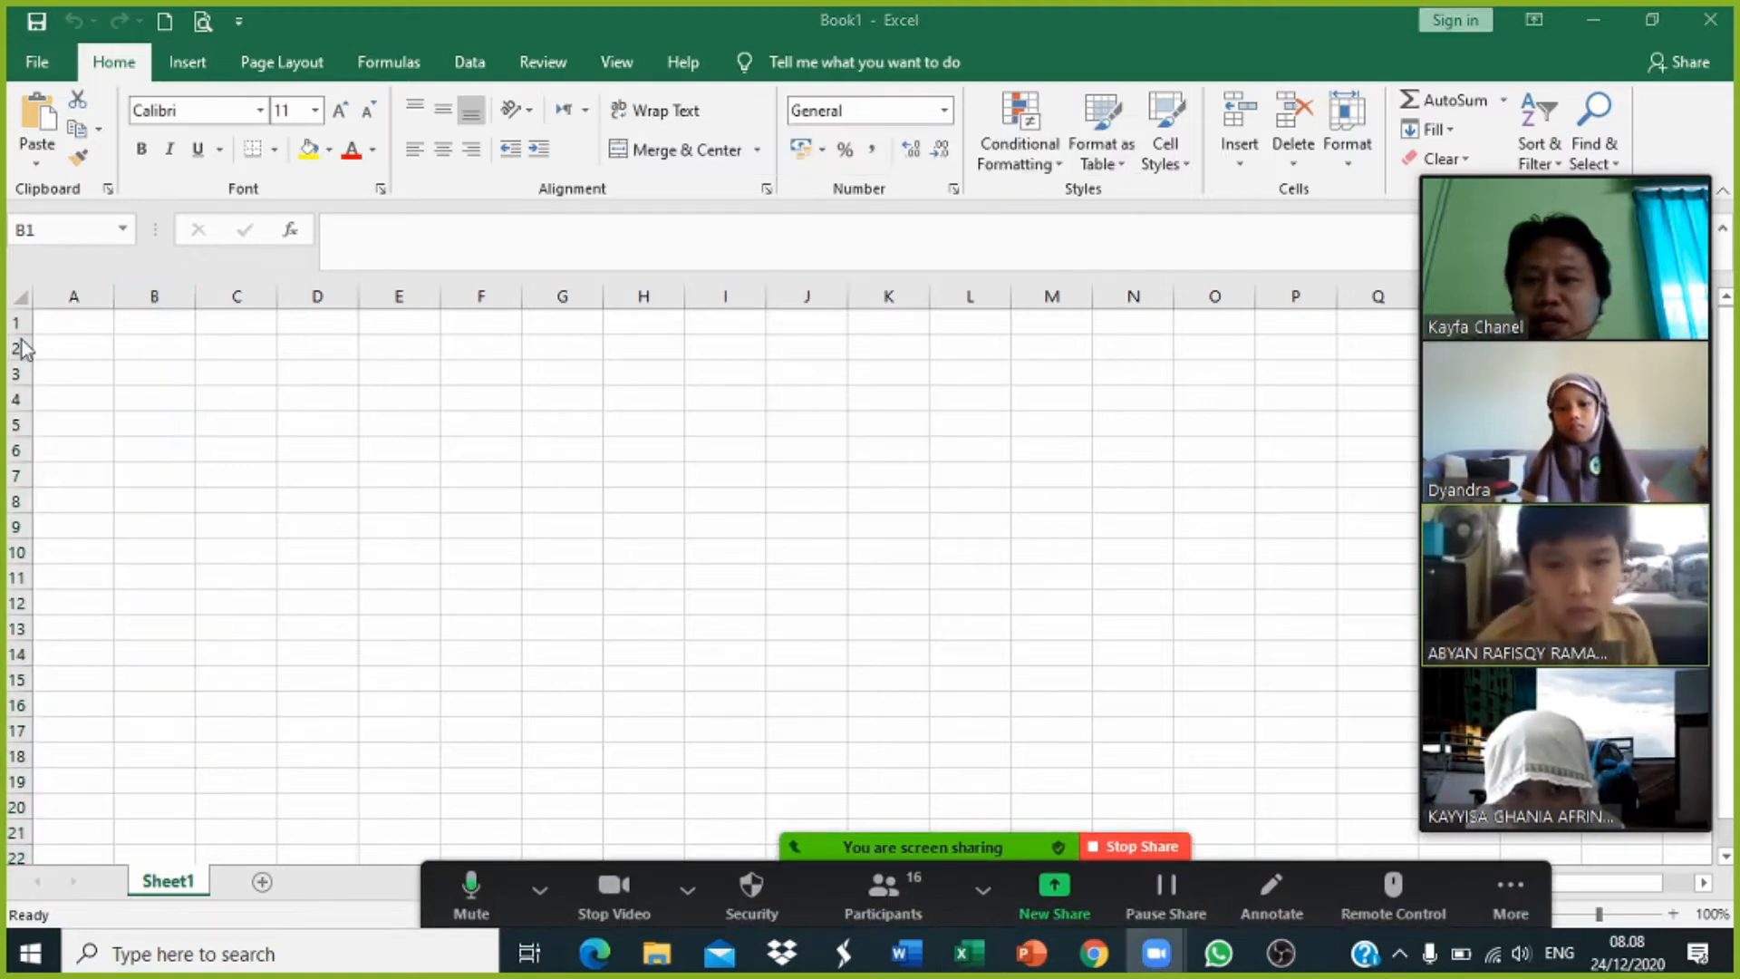
{"action": "left_click", "coordinate": [157, 289]}
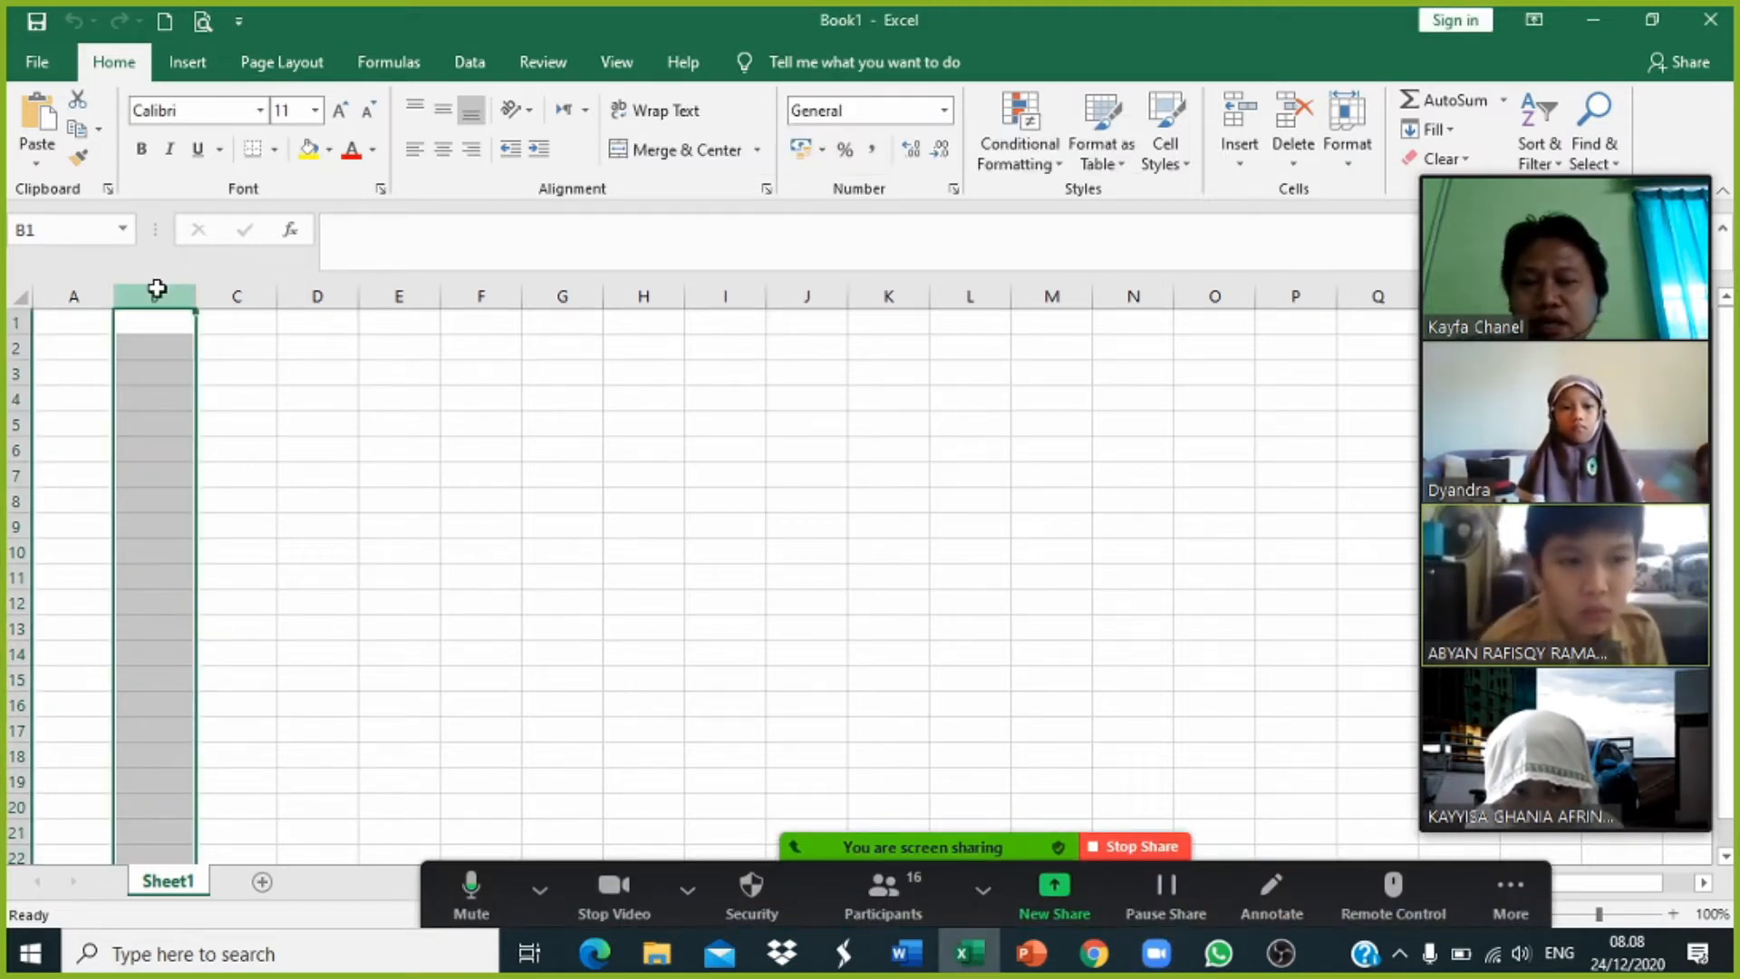
{"action": "left_click", "coordinate": [1360, 167]}
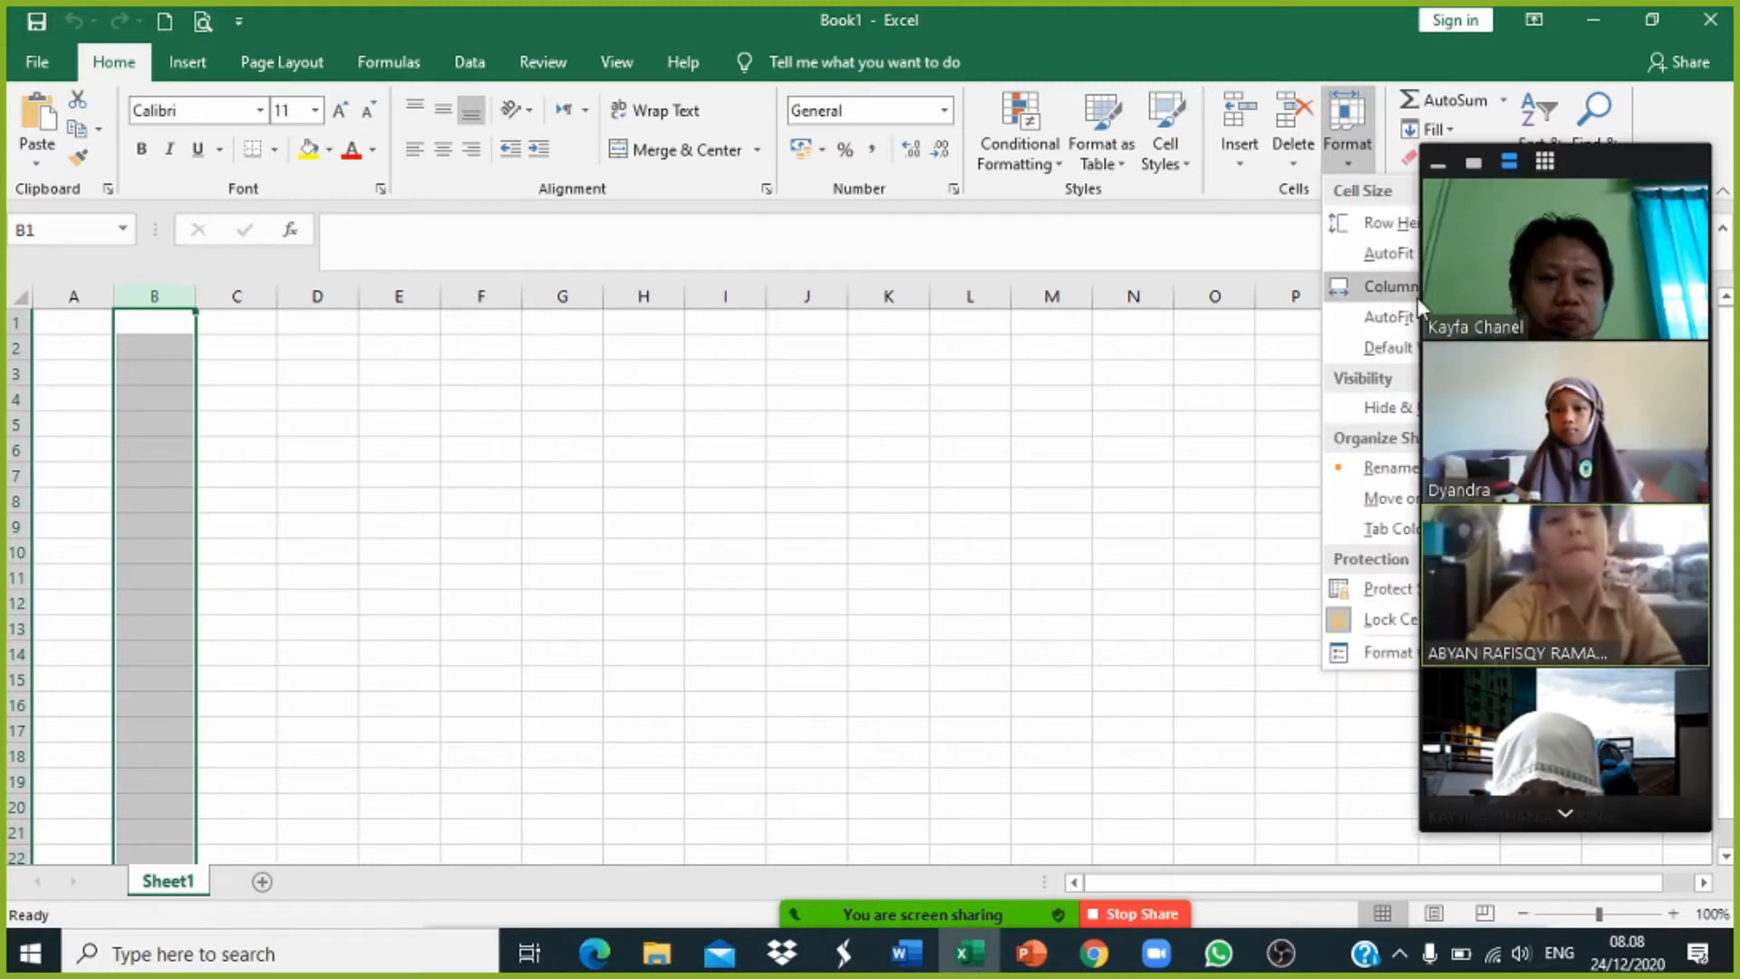
{"action": "left_click", "coordinate": [1379, 302]}
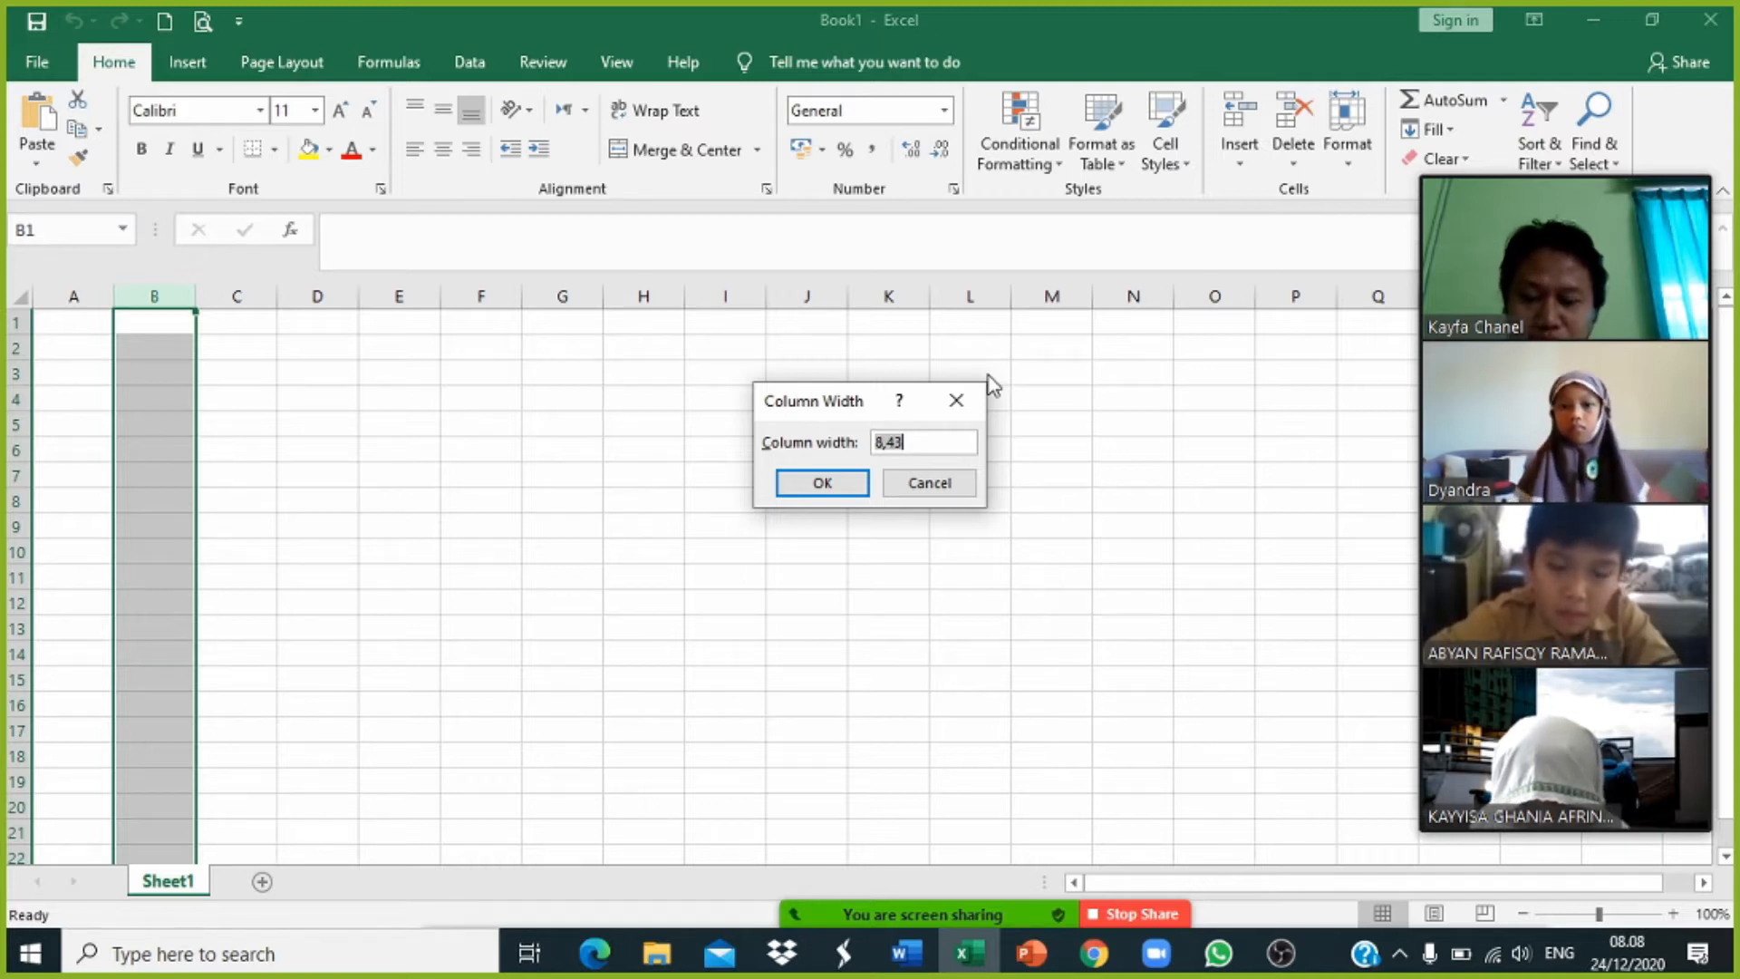
{"action": "type", "text": "5"}
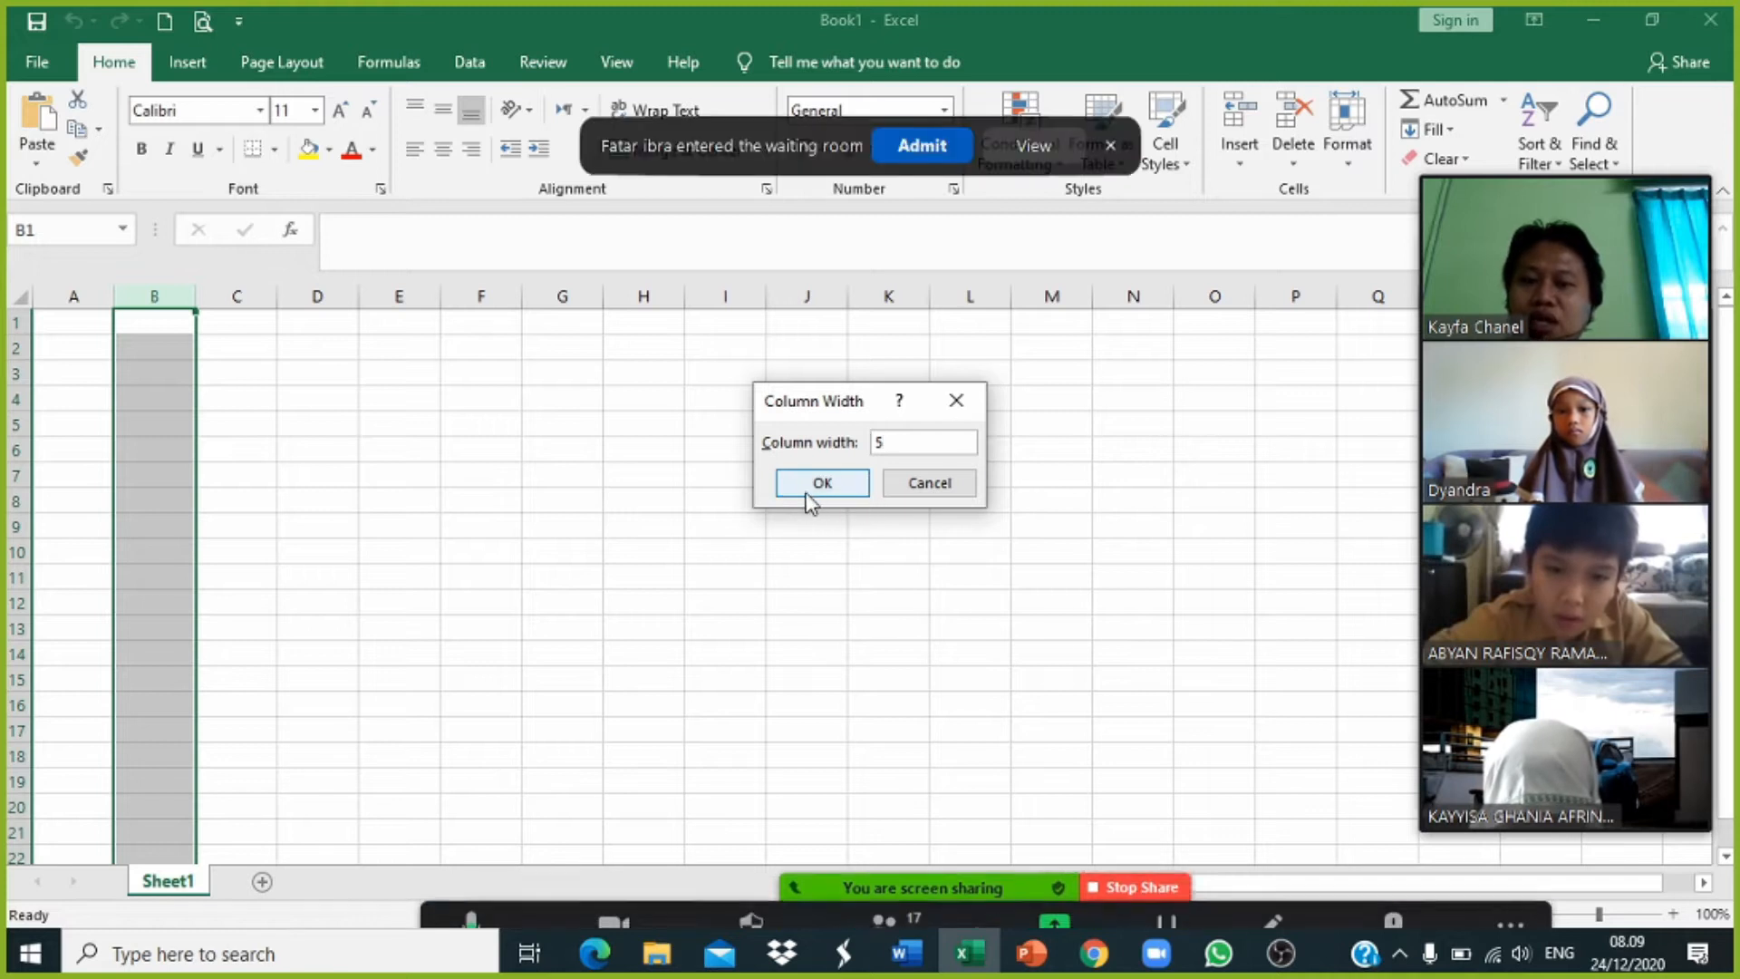
{"action": "left_click", "coordinate": [819, 483]}
{"action": "left_click", "coordinate": [944, 150]}
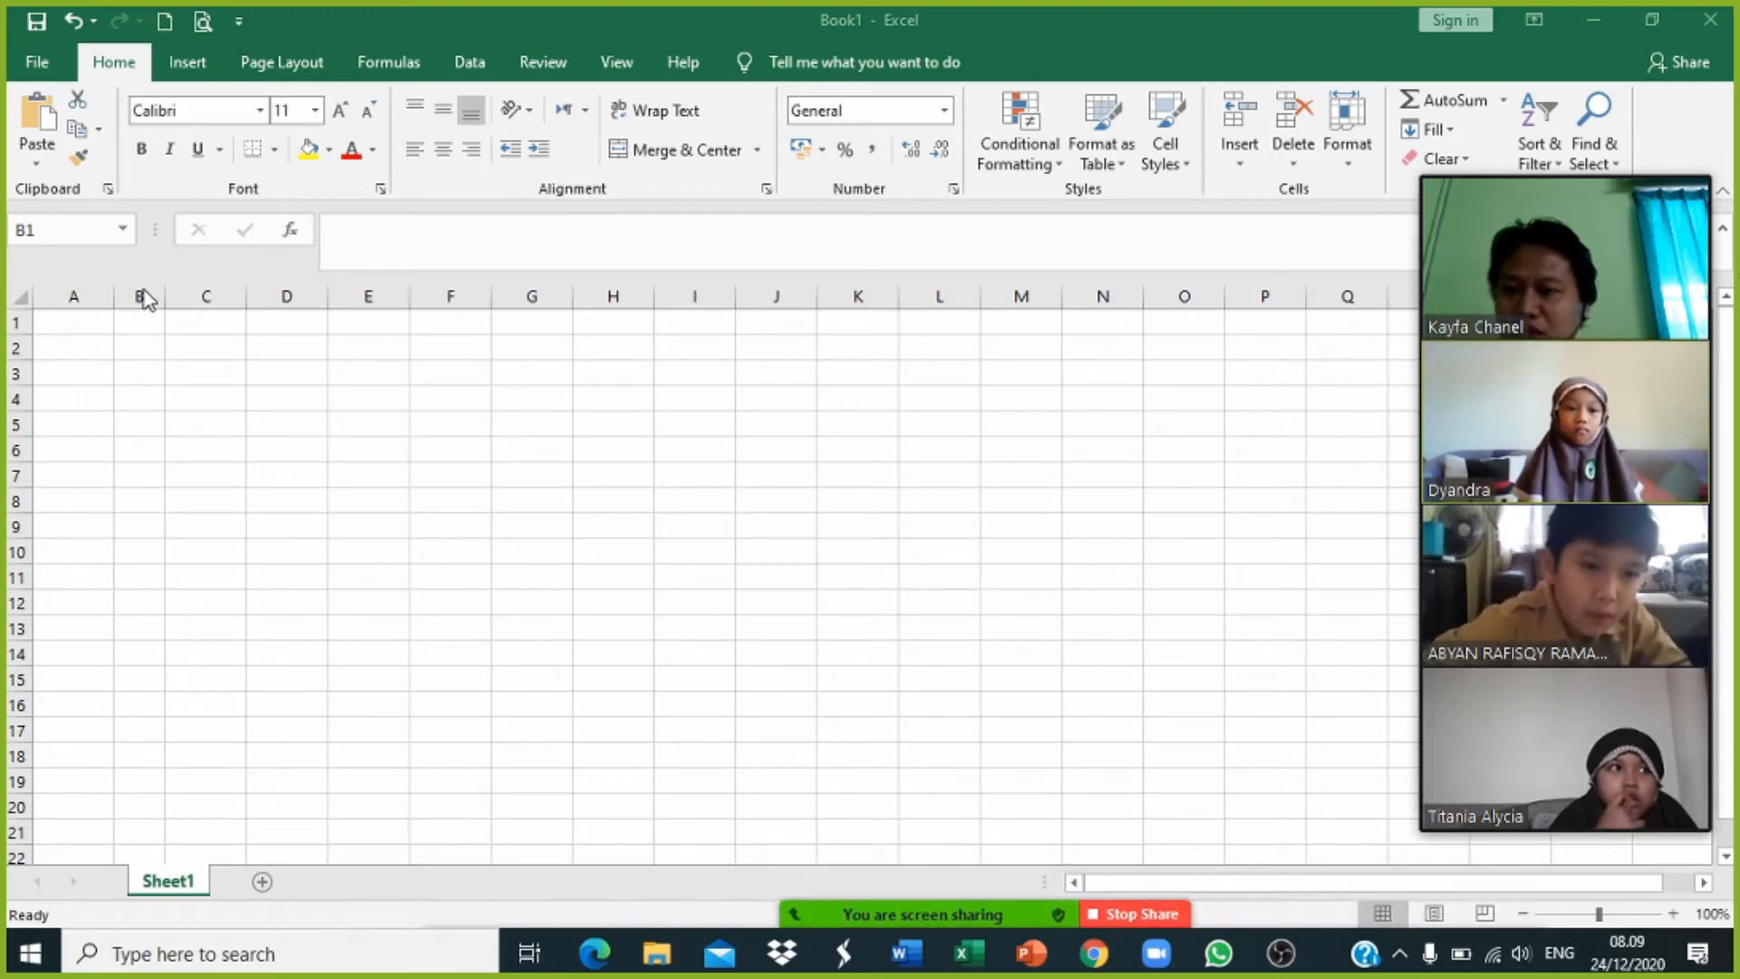
Step: Set the width of column C to 30 and deselect the column
{"action": "left_click", "coordinate": [227, 292]}
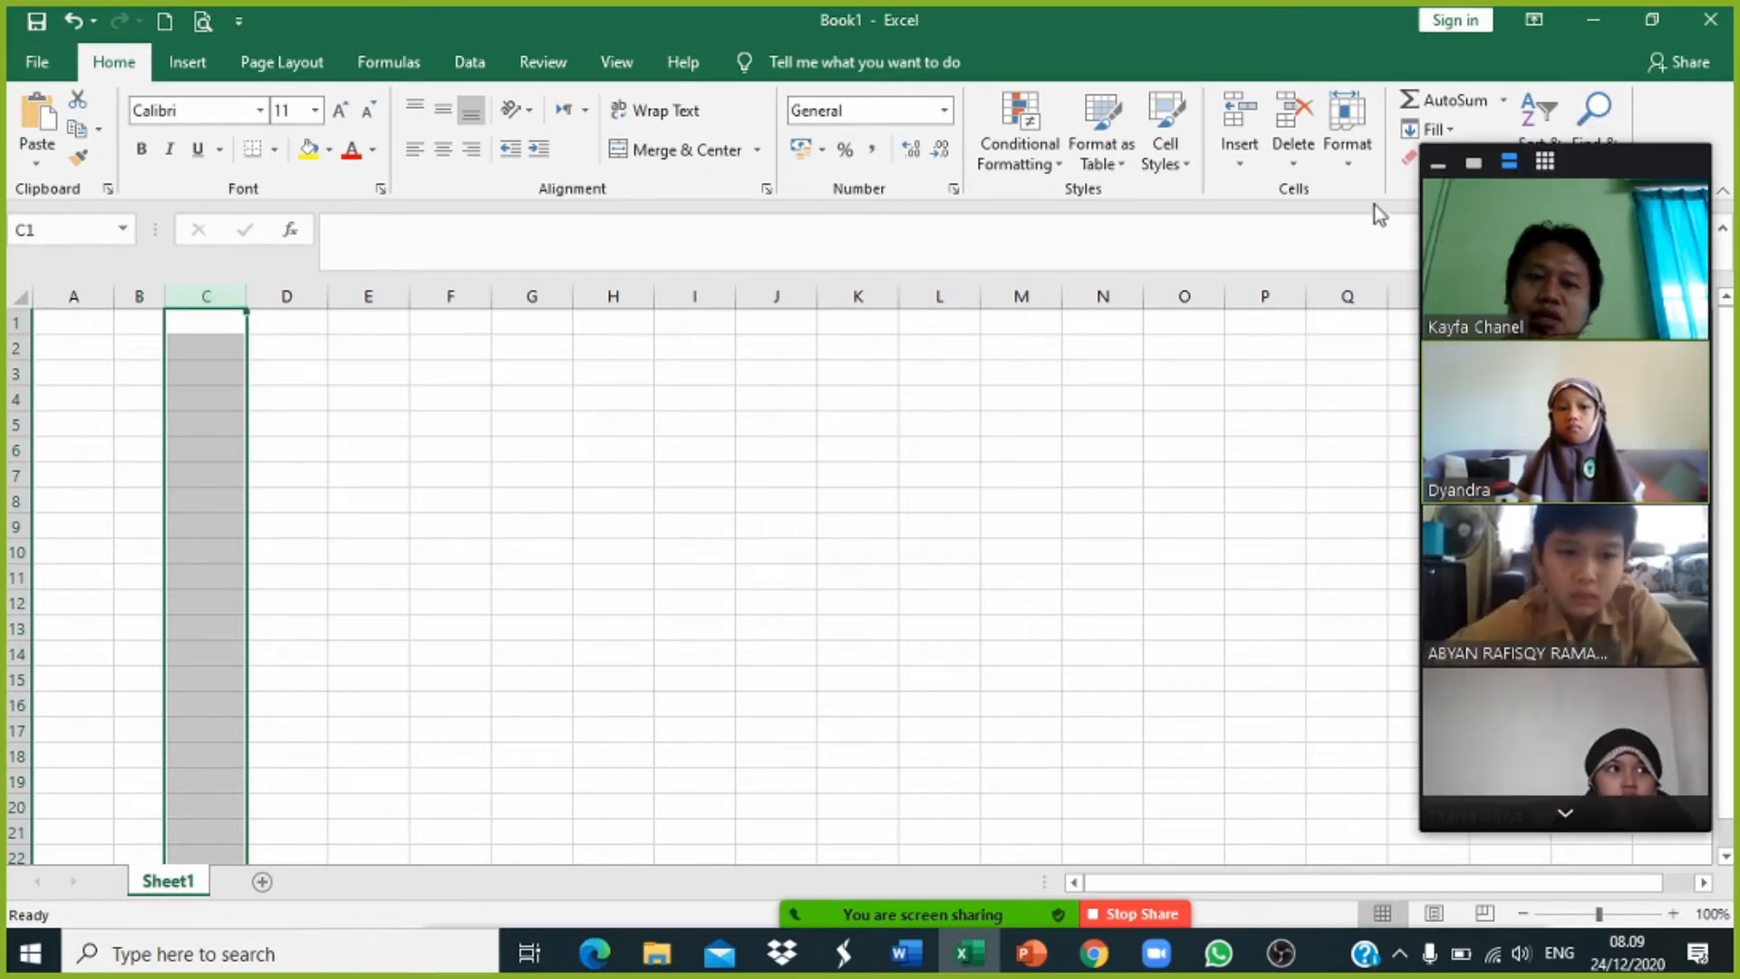
{"action": "left_click", "coordinate": [1350, 156]}
{"action": "left_click", "coordinate": [1403, 288]}
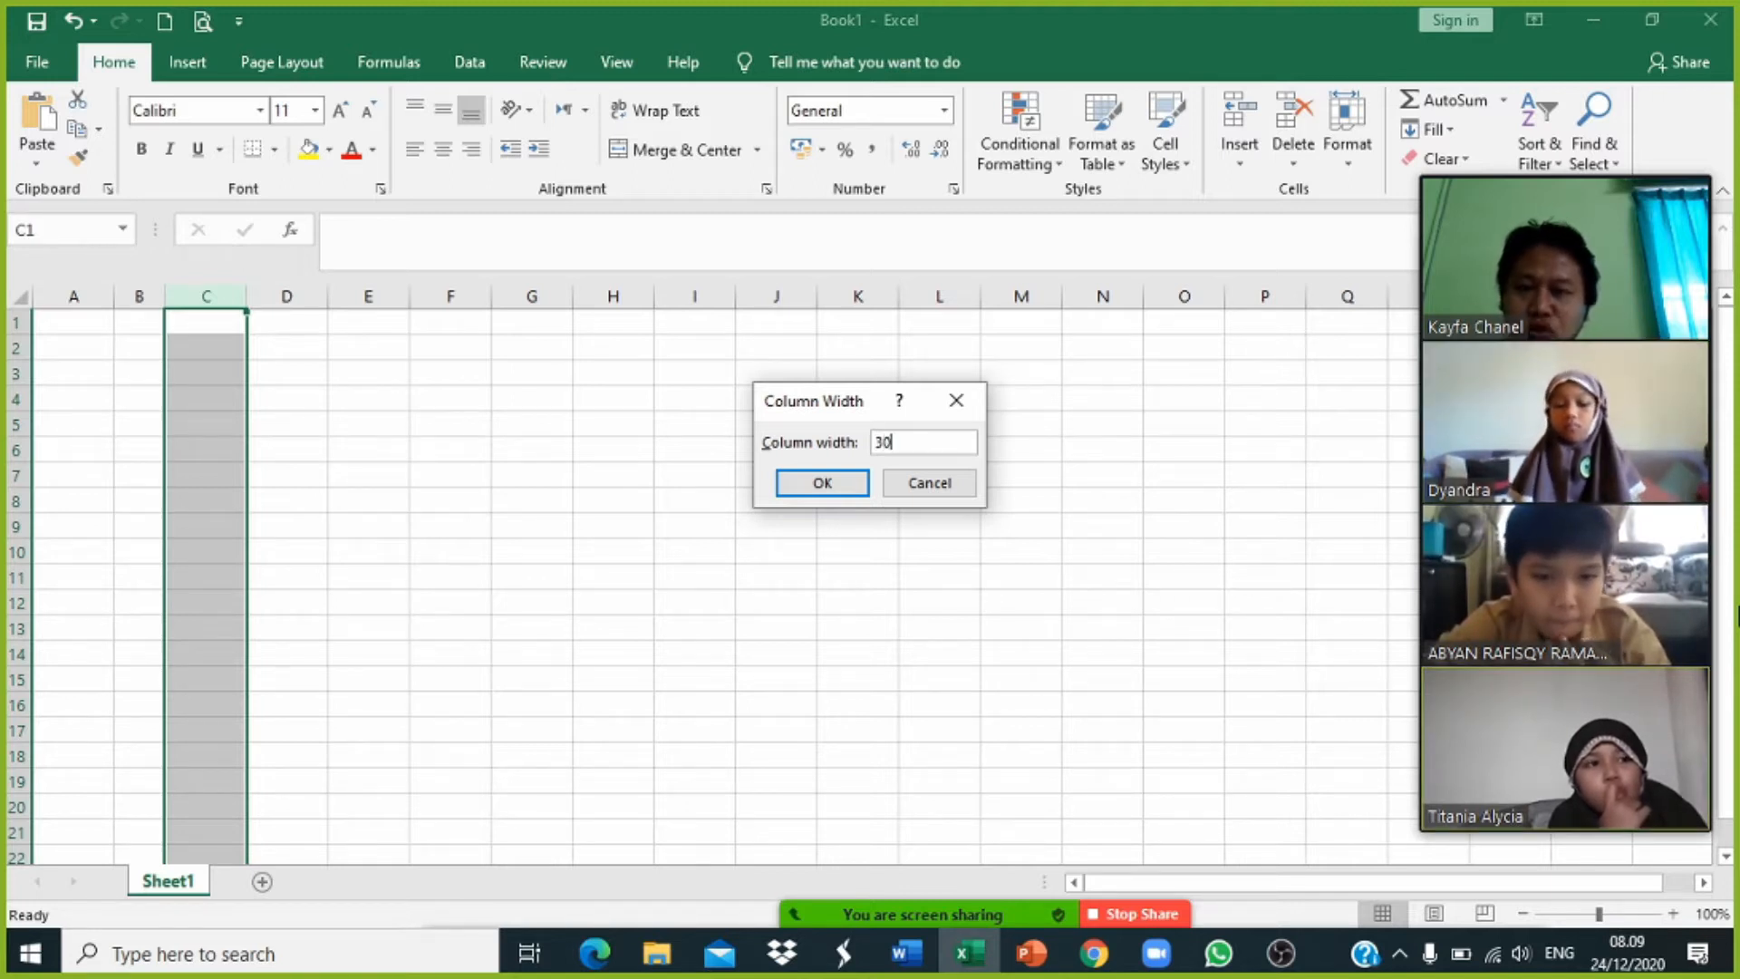
{"action": "left_click", "coordinate": [823, 484]}
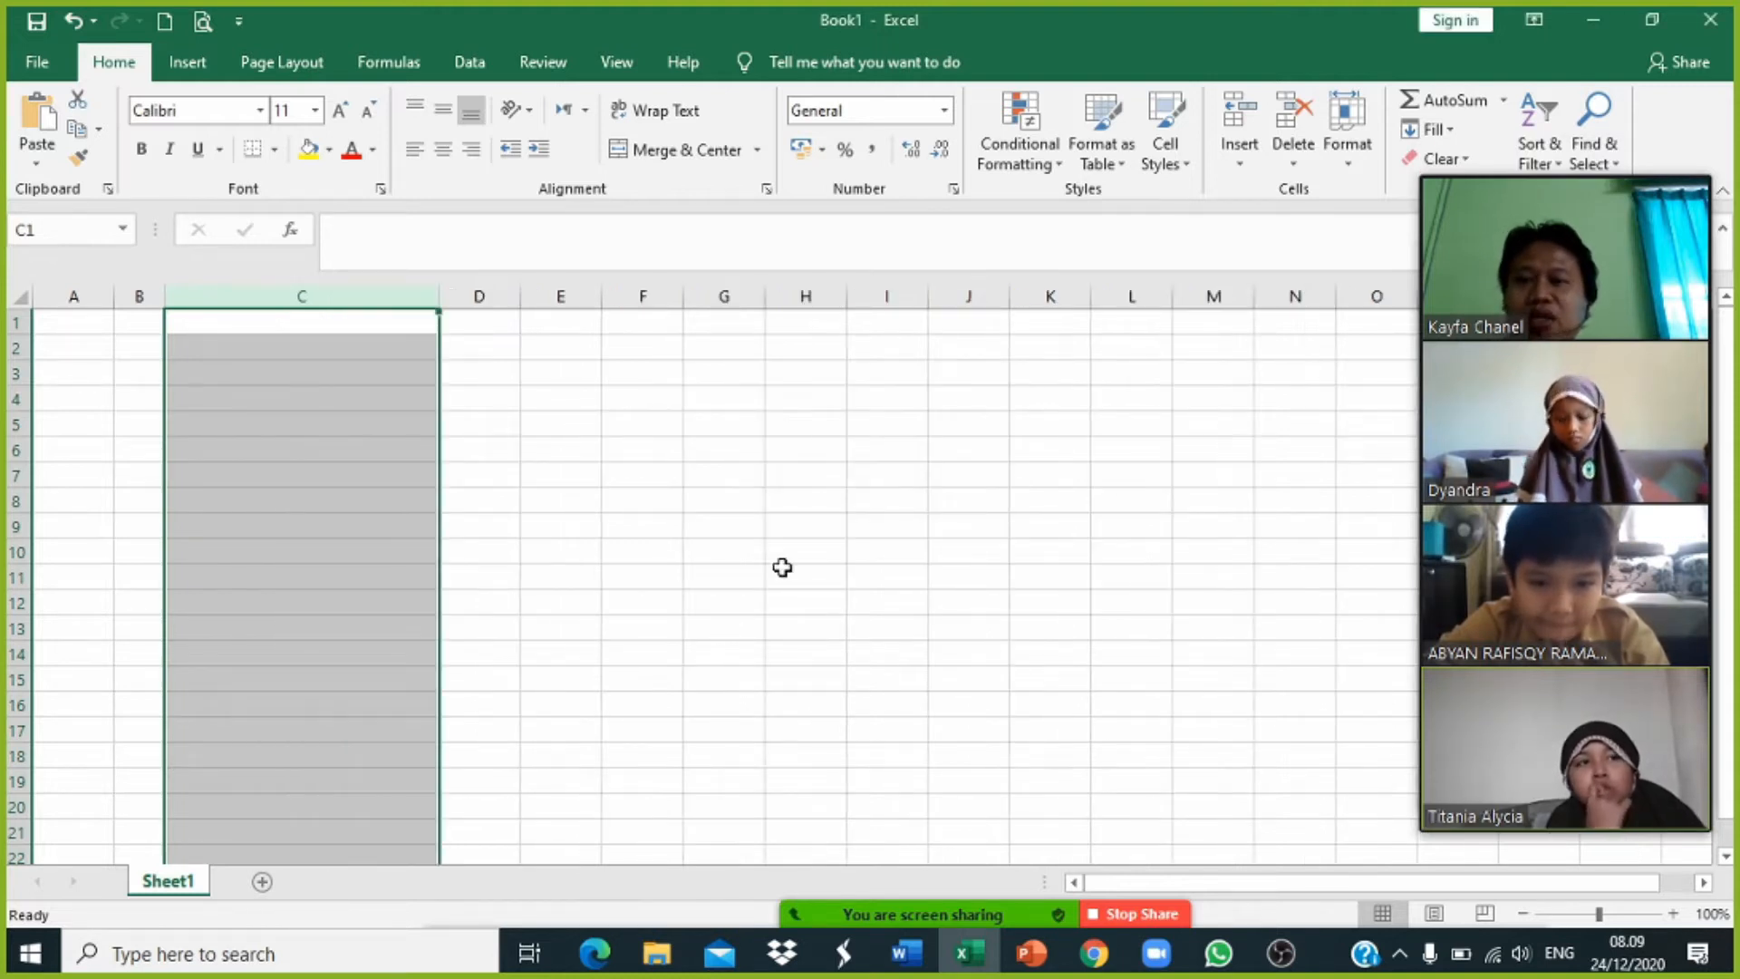
{"action": "left_click", "coordinate": [742, 624]}
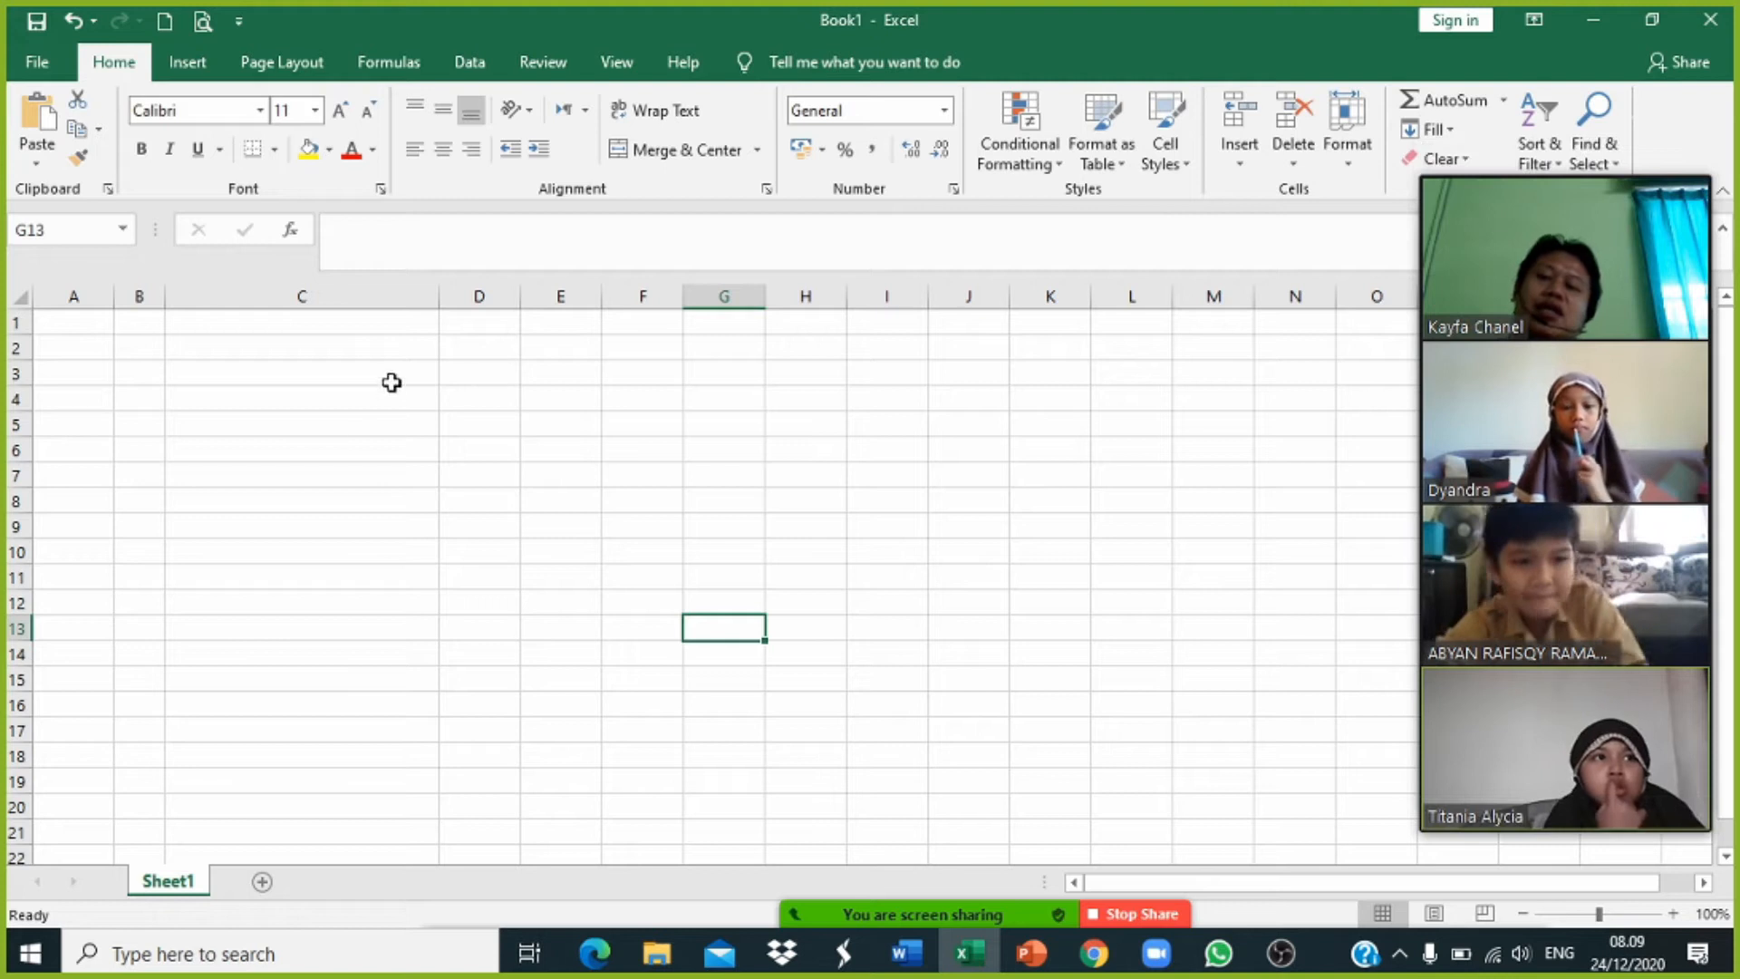
{"action": "left_click", "coordinate": [486, 285]}
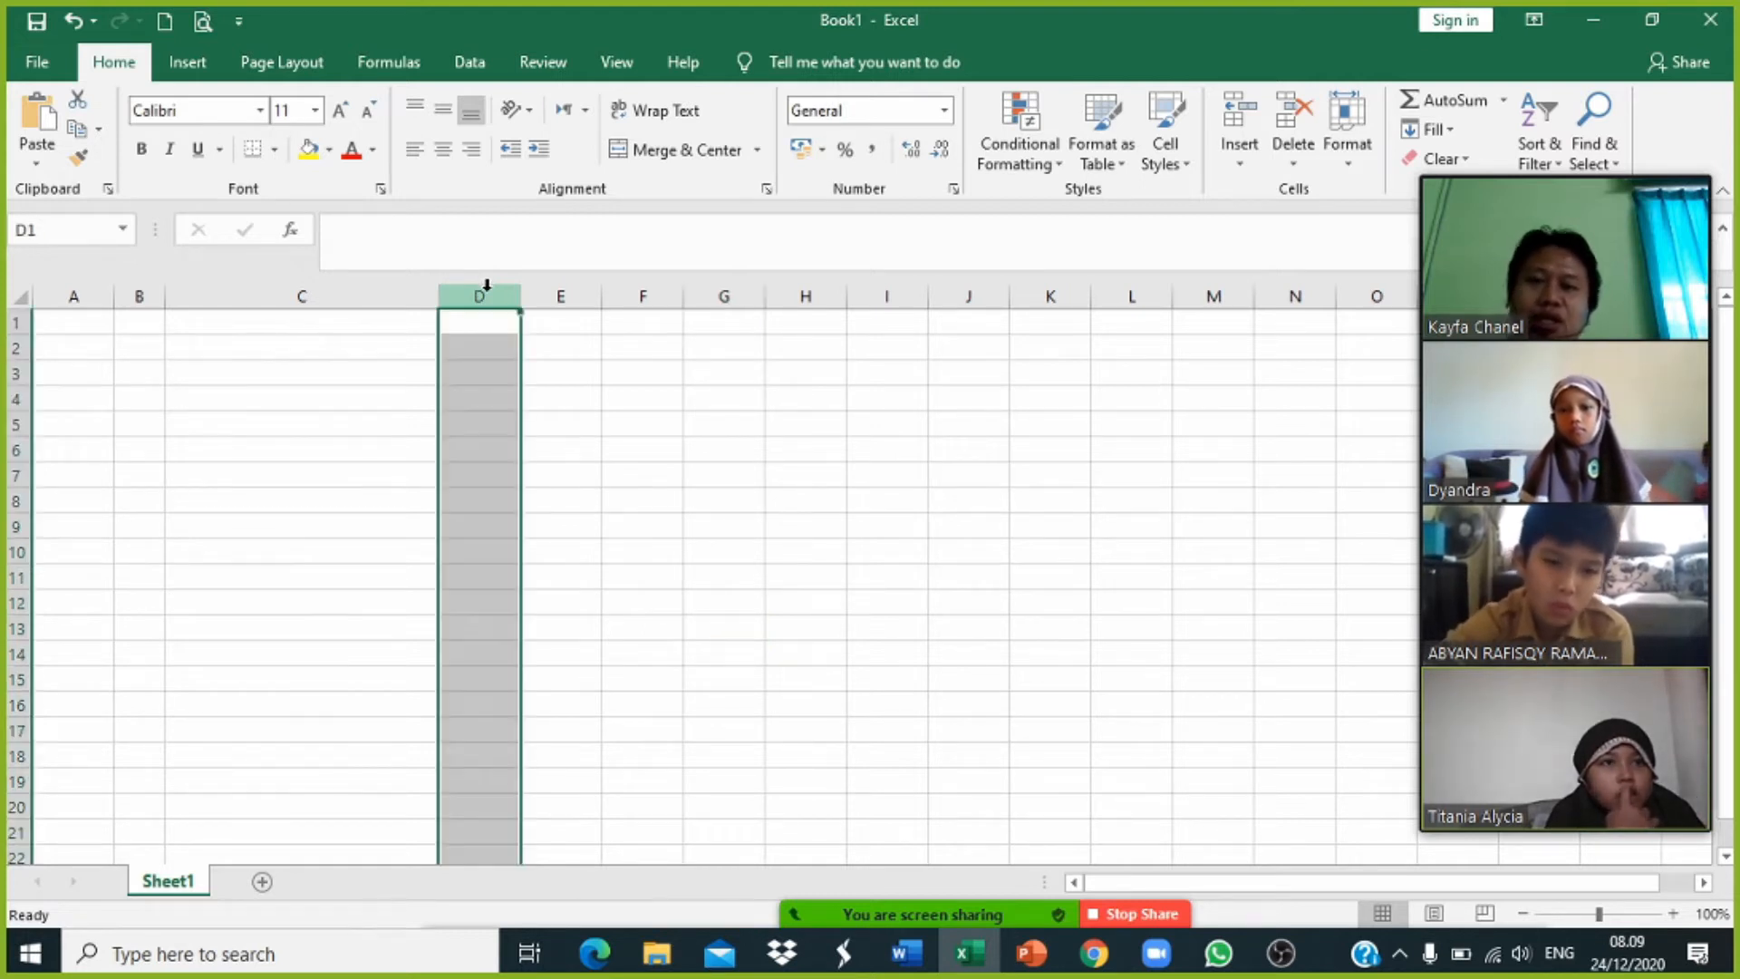
{"action": "left_click", "coordinate": [563, 288]}
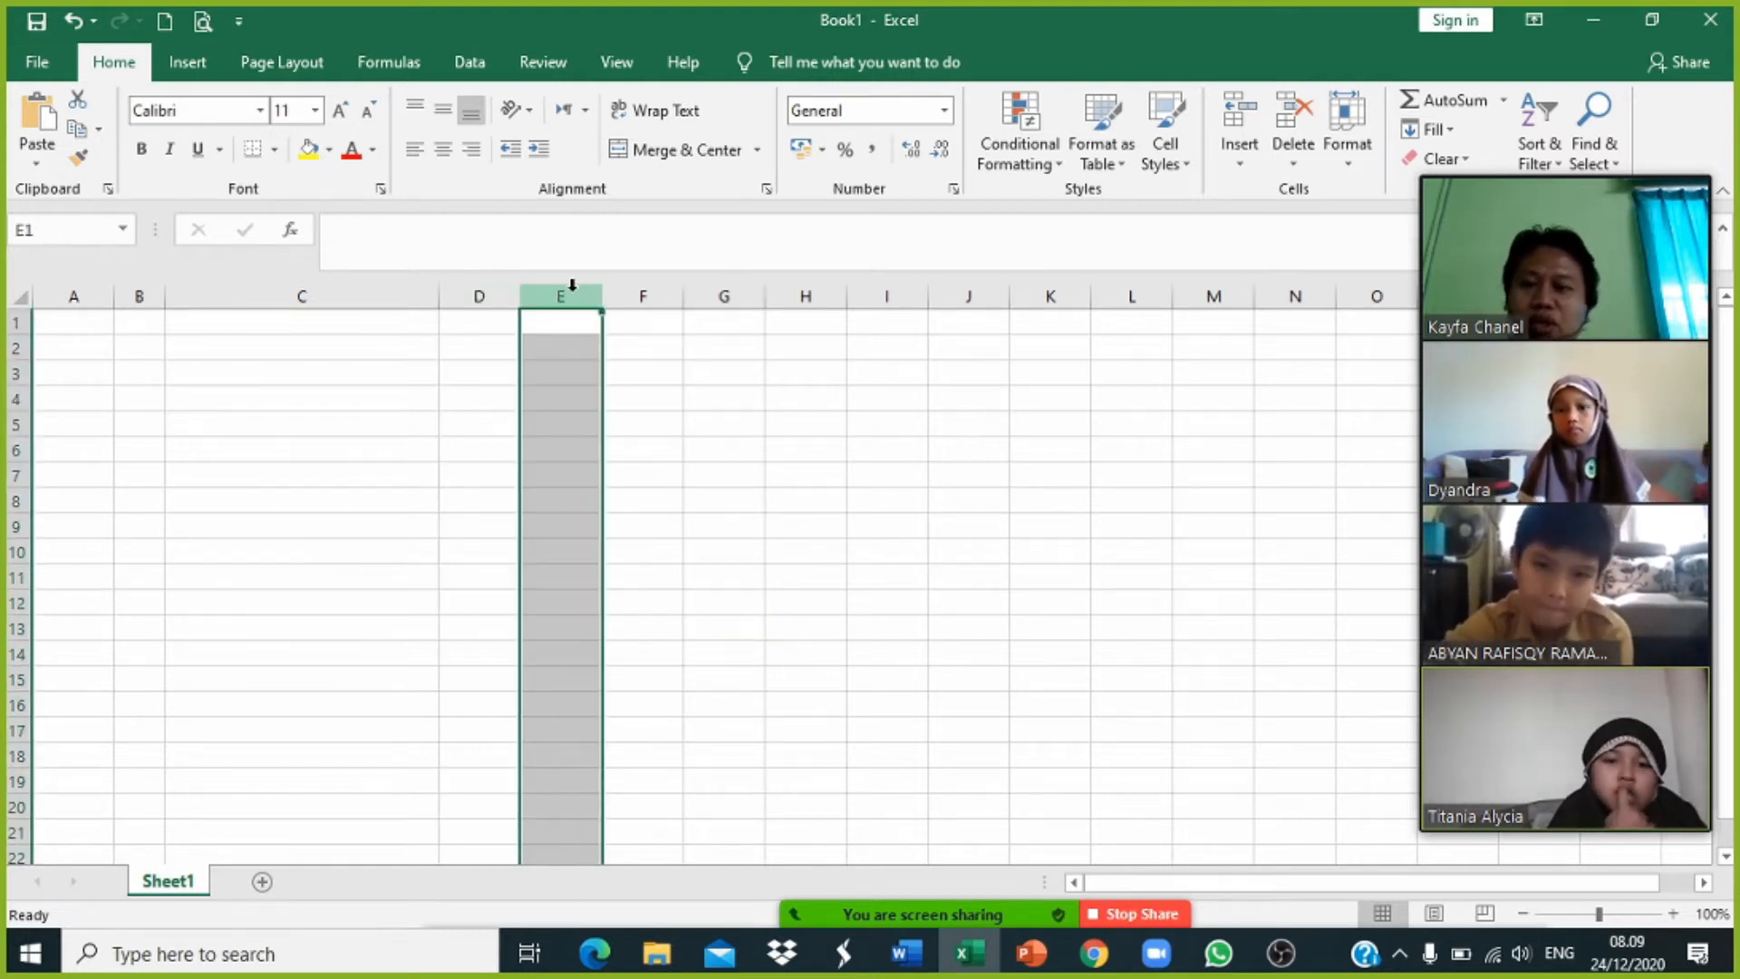
{"action": "left_click", "coordinate": [634, 285]}
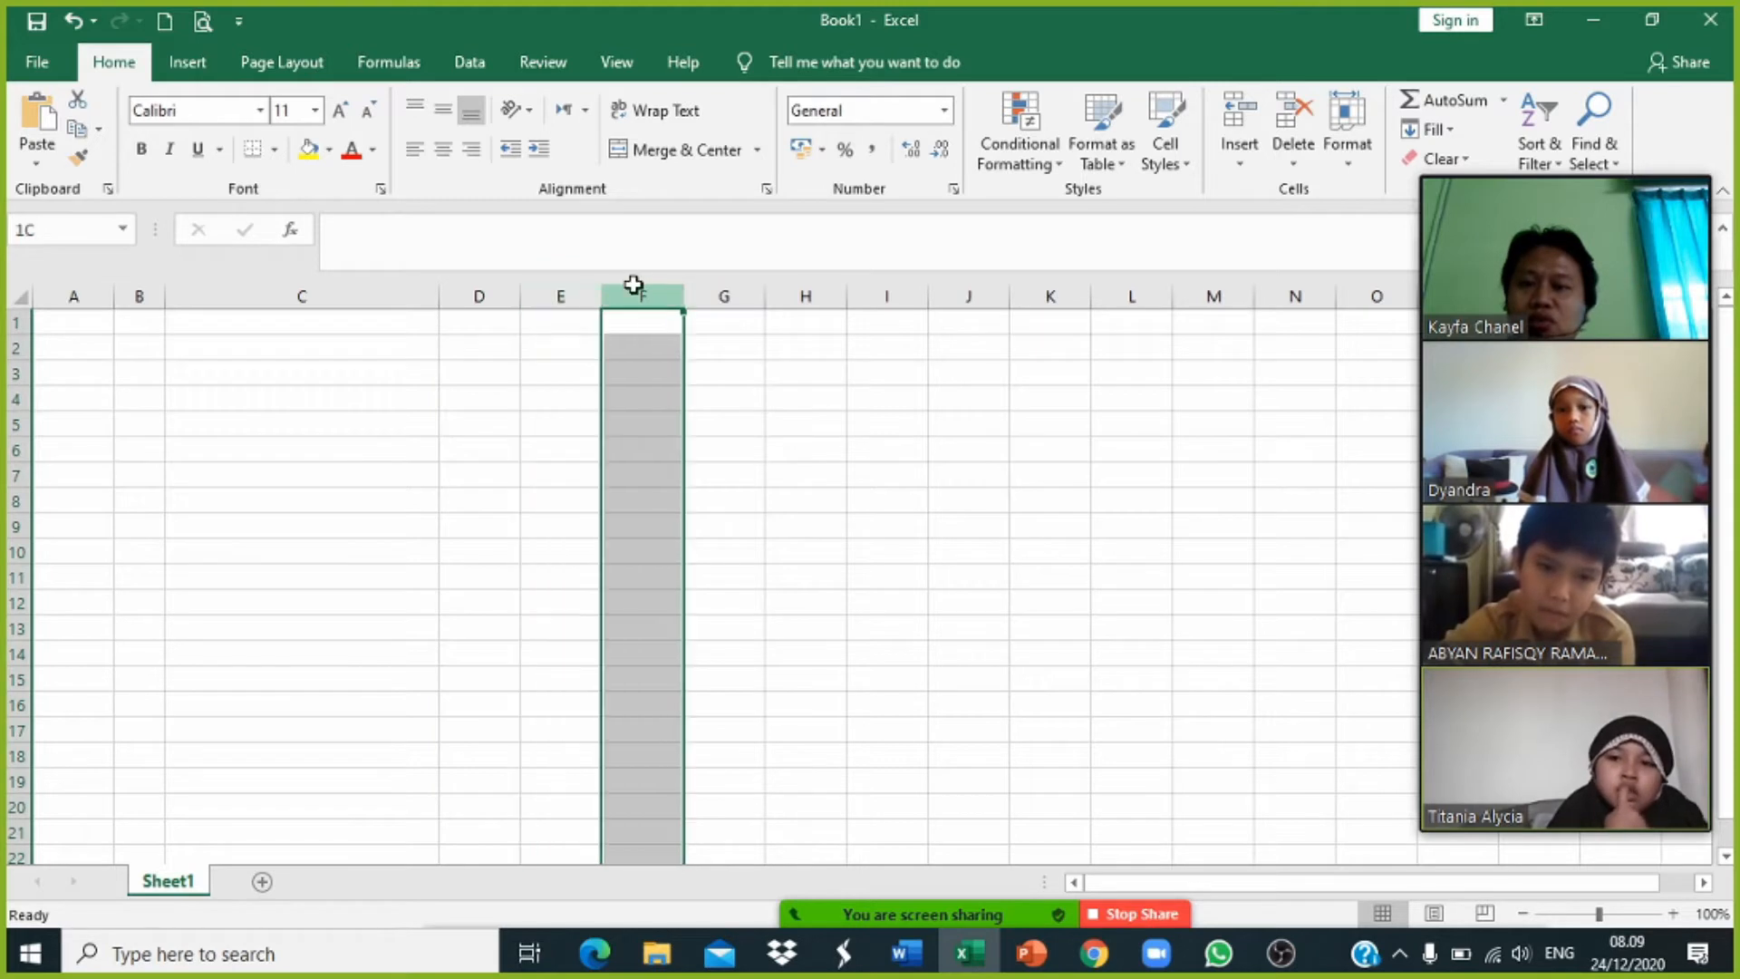
{"action": "left_click", "coordinate": [740, 281]}
{"action": "left_click", "coordinate": [851, 396]}
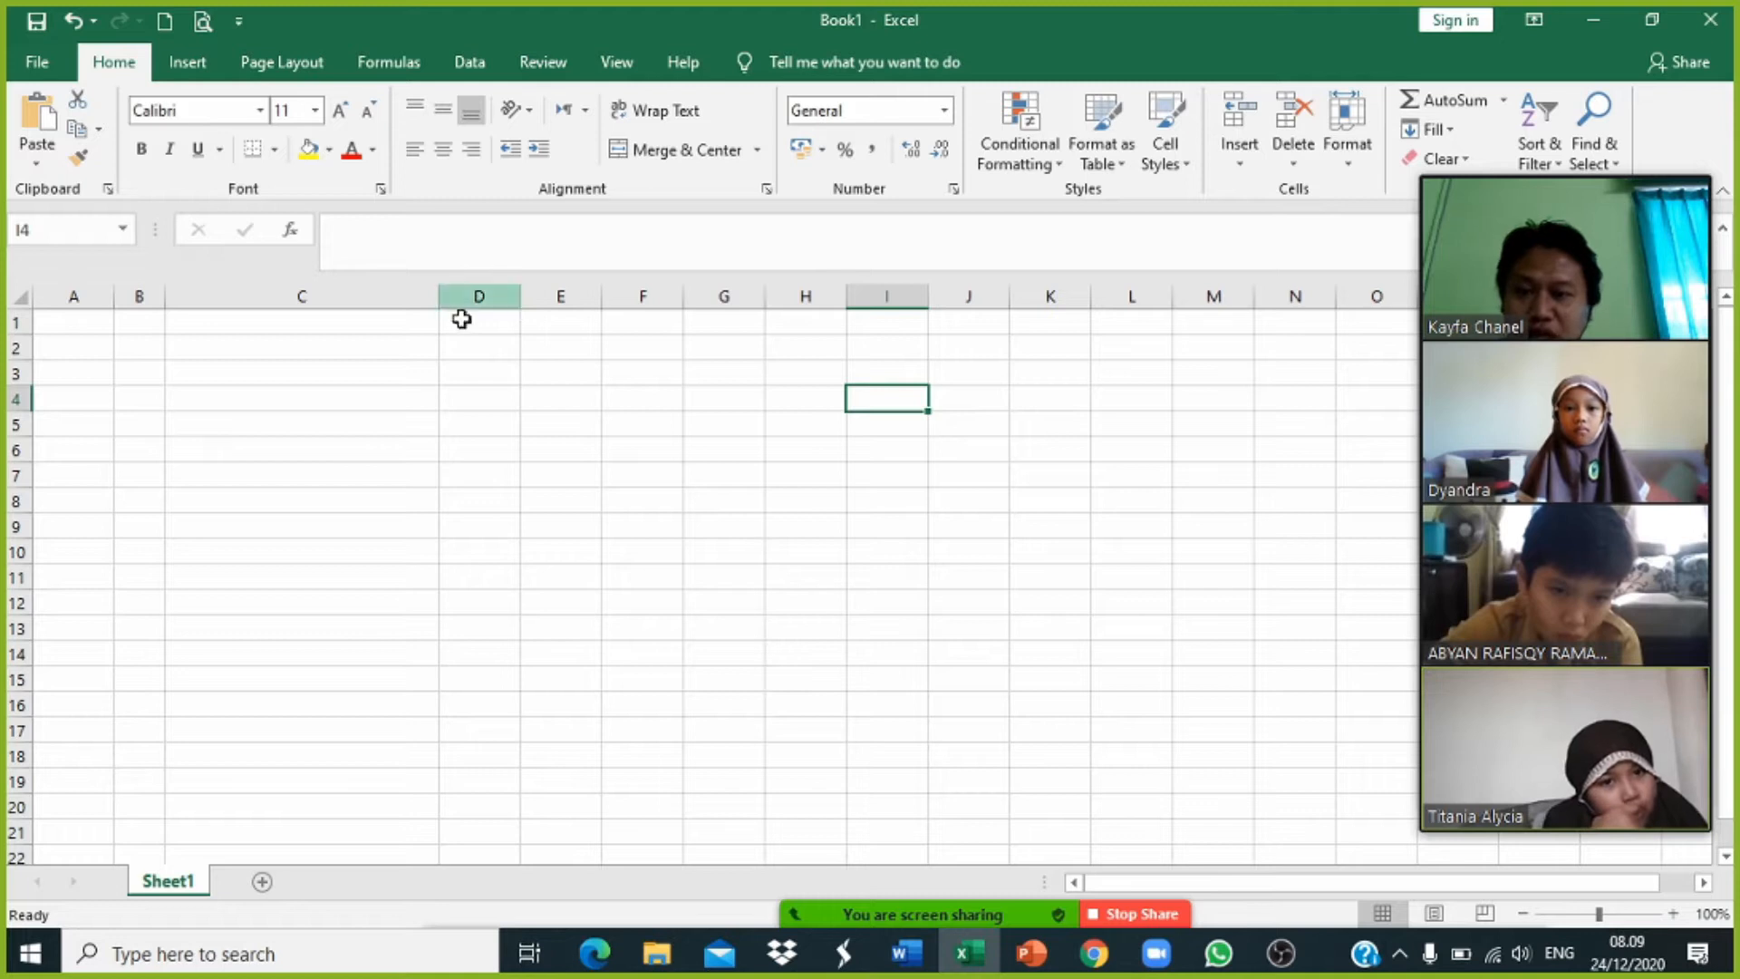
Step: Set the width of columns D through G to 10 and deselect them
{"action": "left_click", "coordinate": [470, 292]}
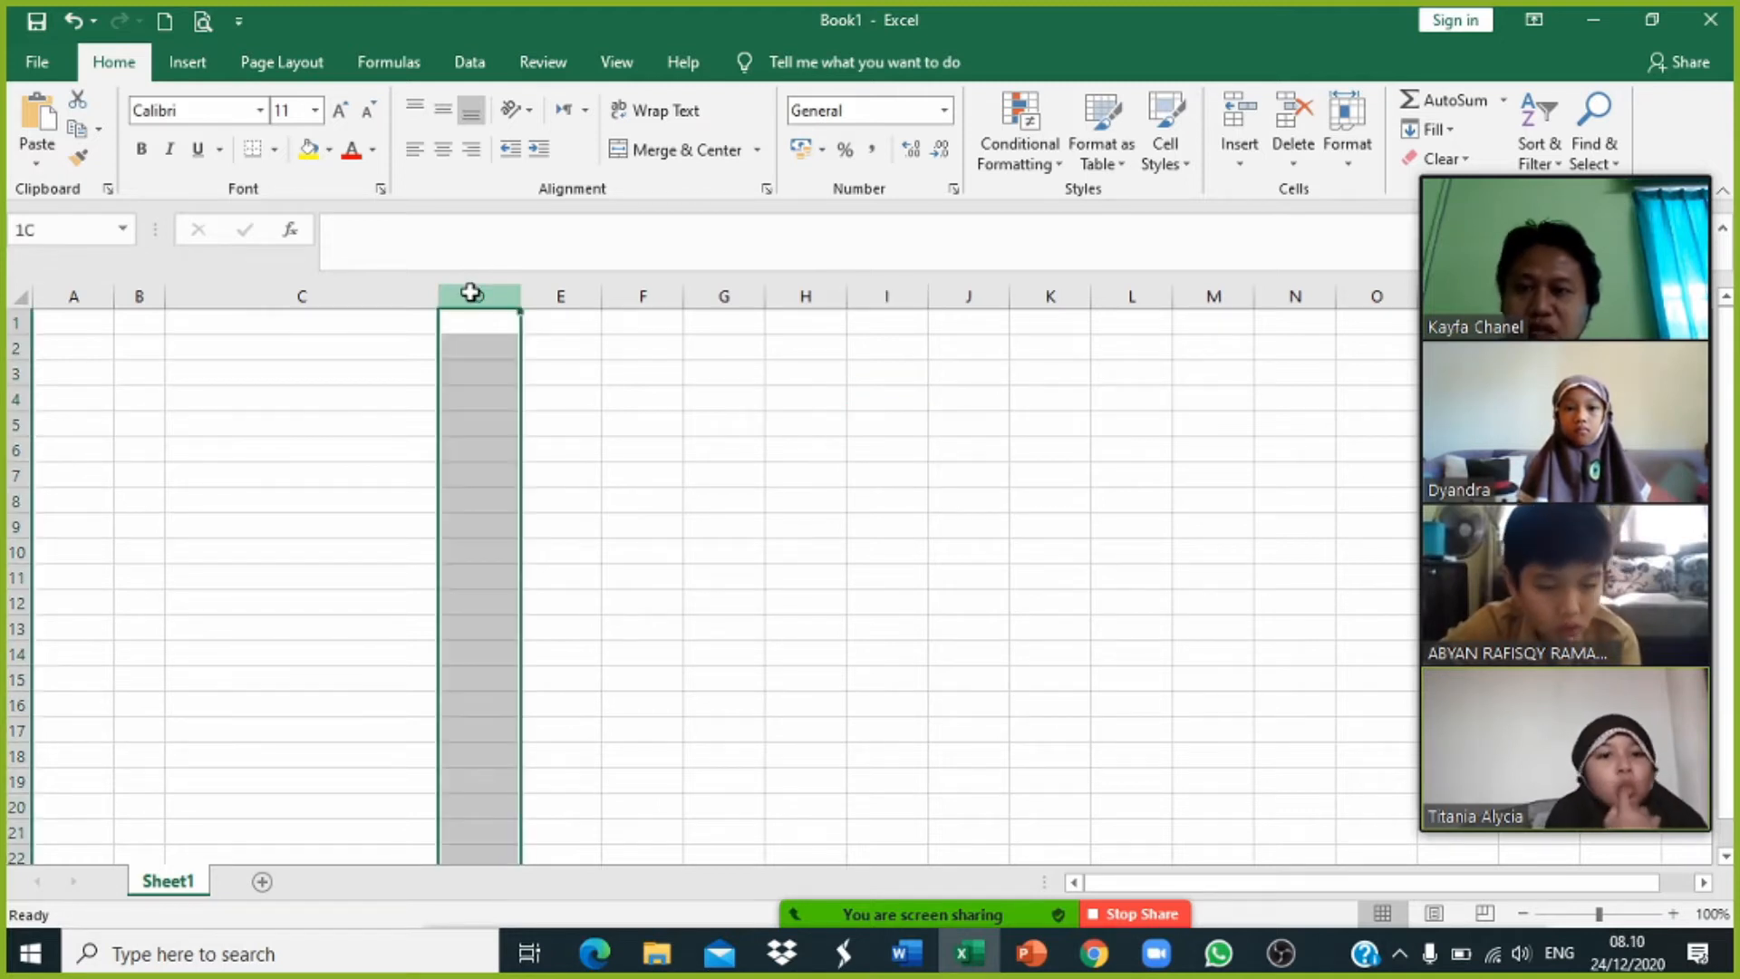
{"action": "left_click_drag", "start_coordinate": [490, 291], "coordinate": [744, 284]}
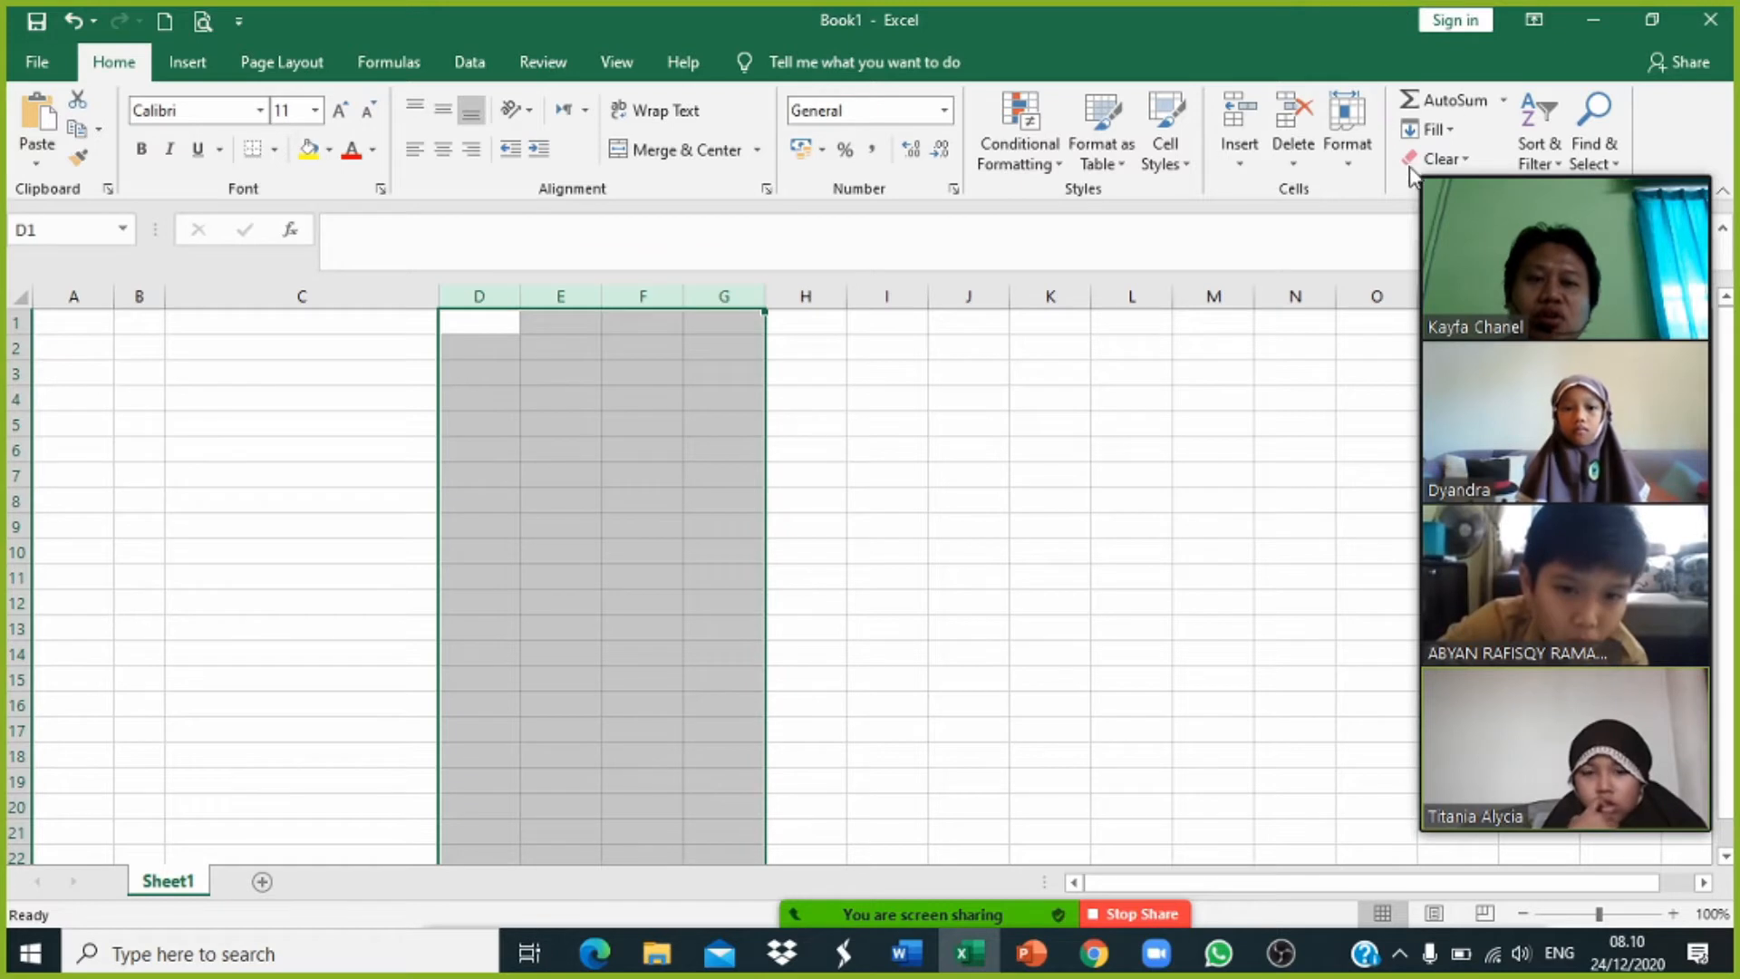
{"action": "left_click", "coordinate": [1357, 166]}
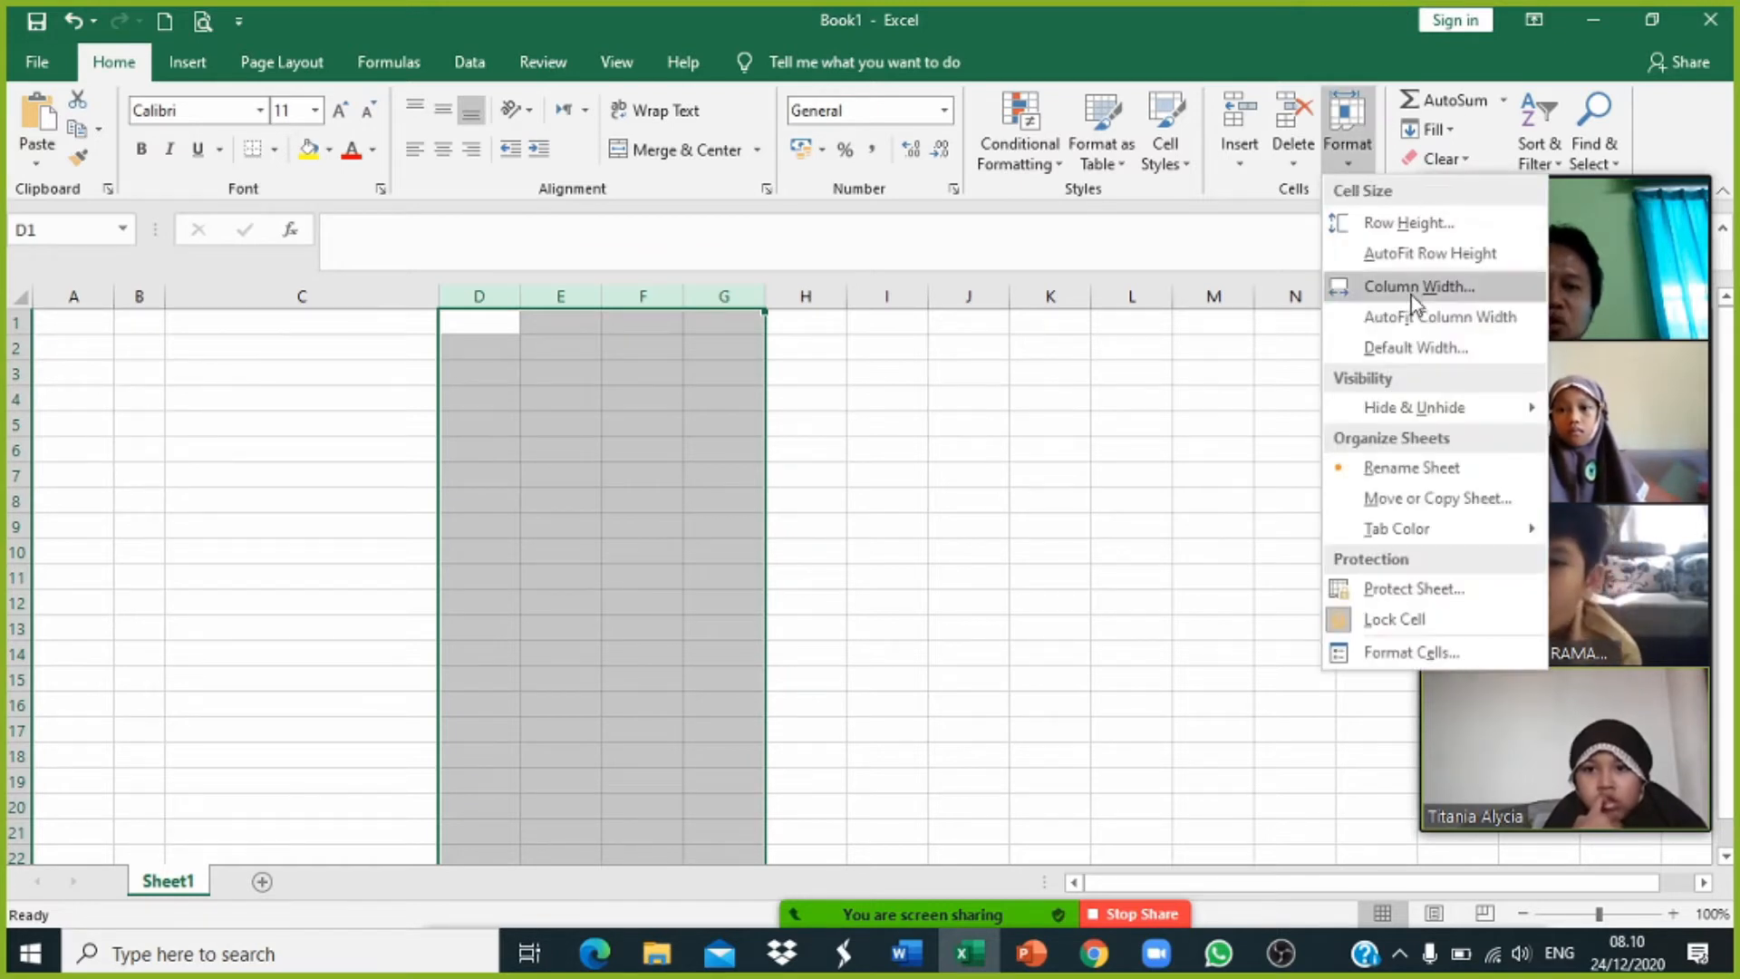
{"action": "left_click", "coordinate": [1342, 283]}
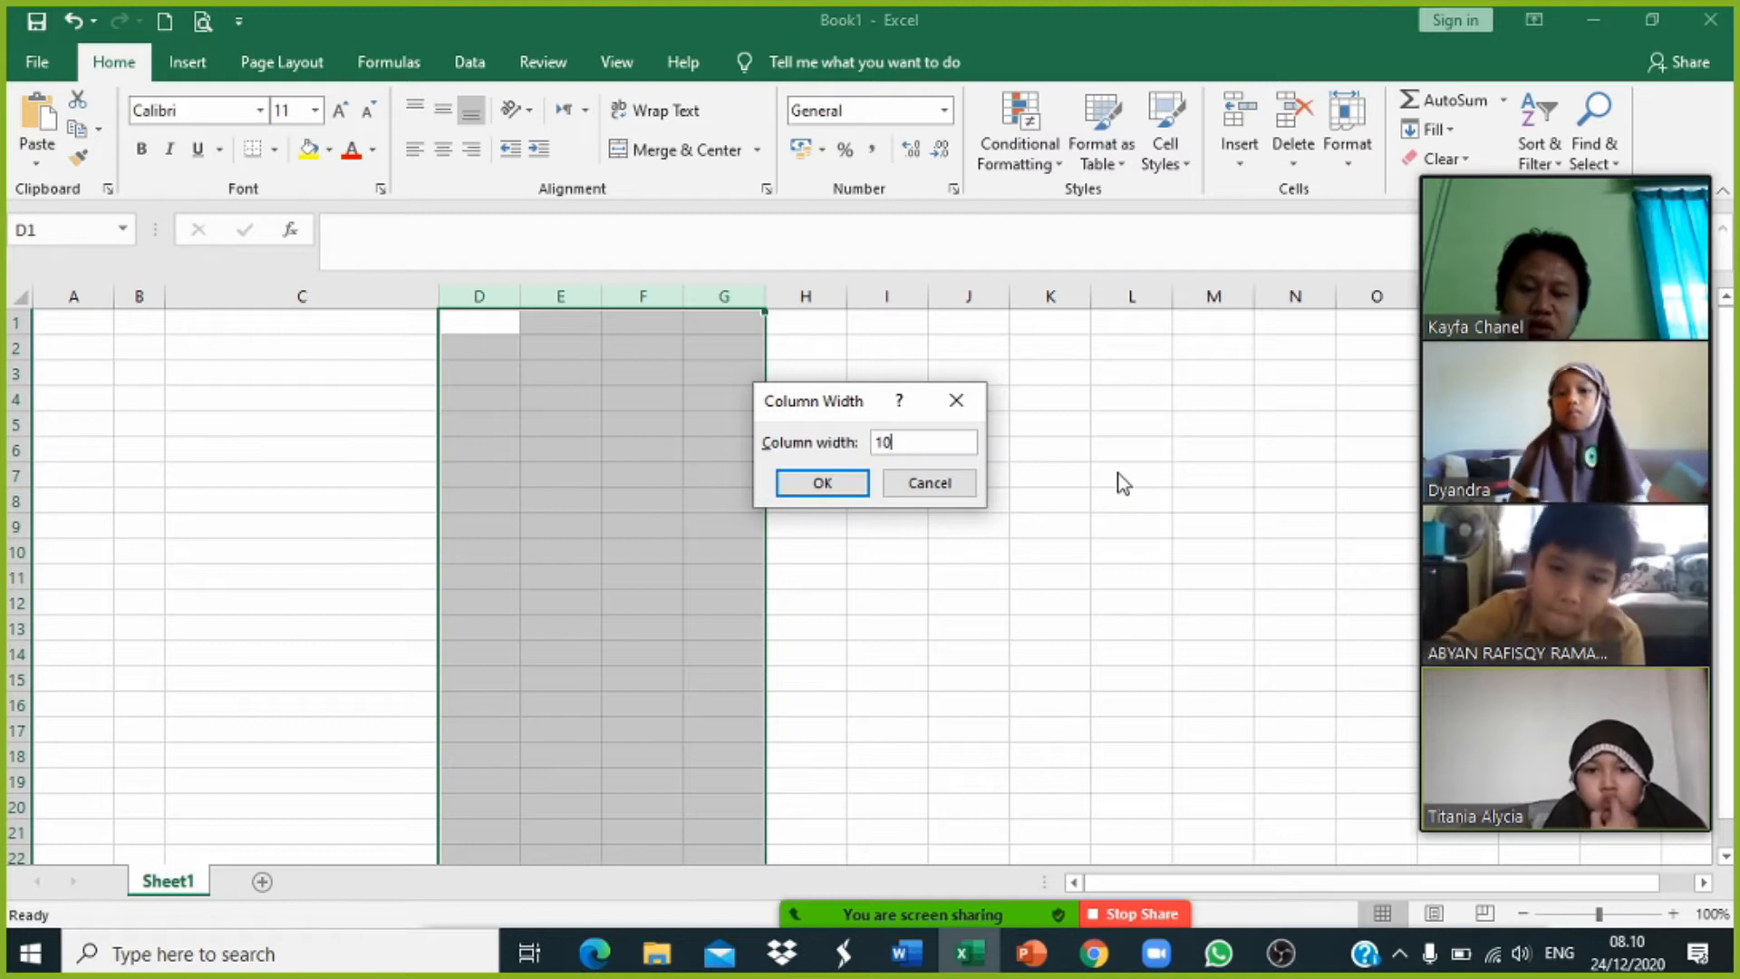
{"action": "left_click", "coordinate": [838, 490]}
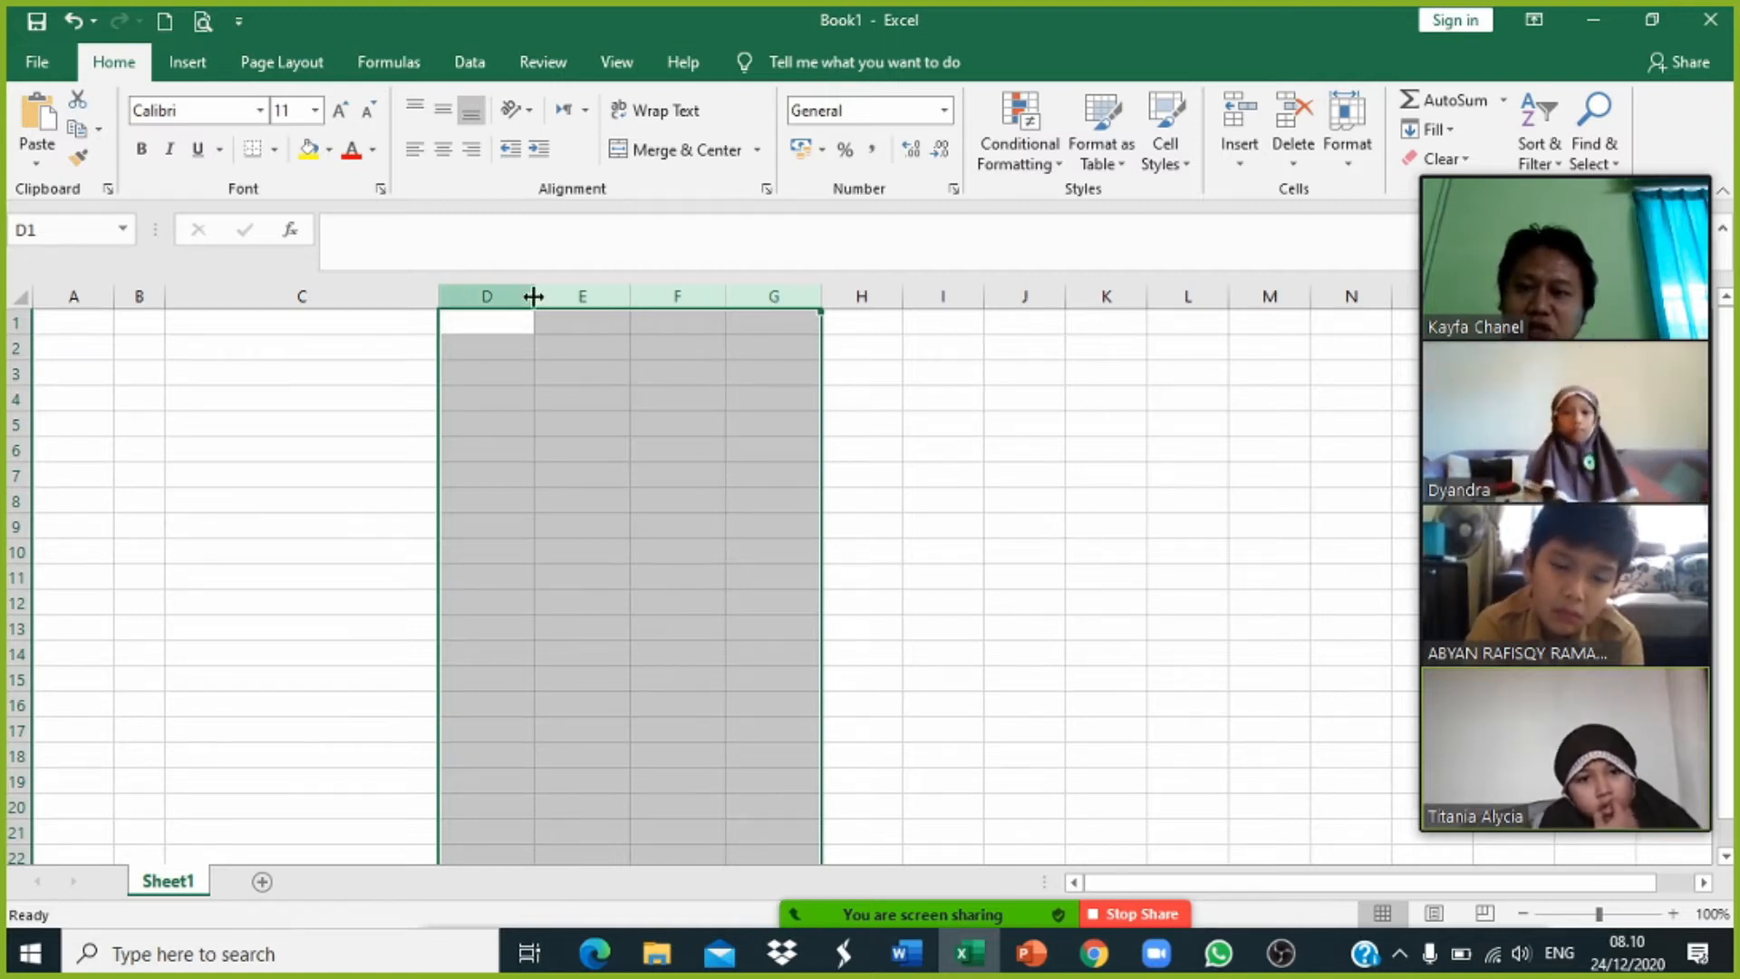
{"action": "left_click", "coordinate": [895, 353]}
{"action": "left_click_drag", "start_coordinate": [485, 294], "coordinate": [770, 294]}
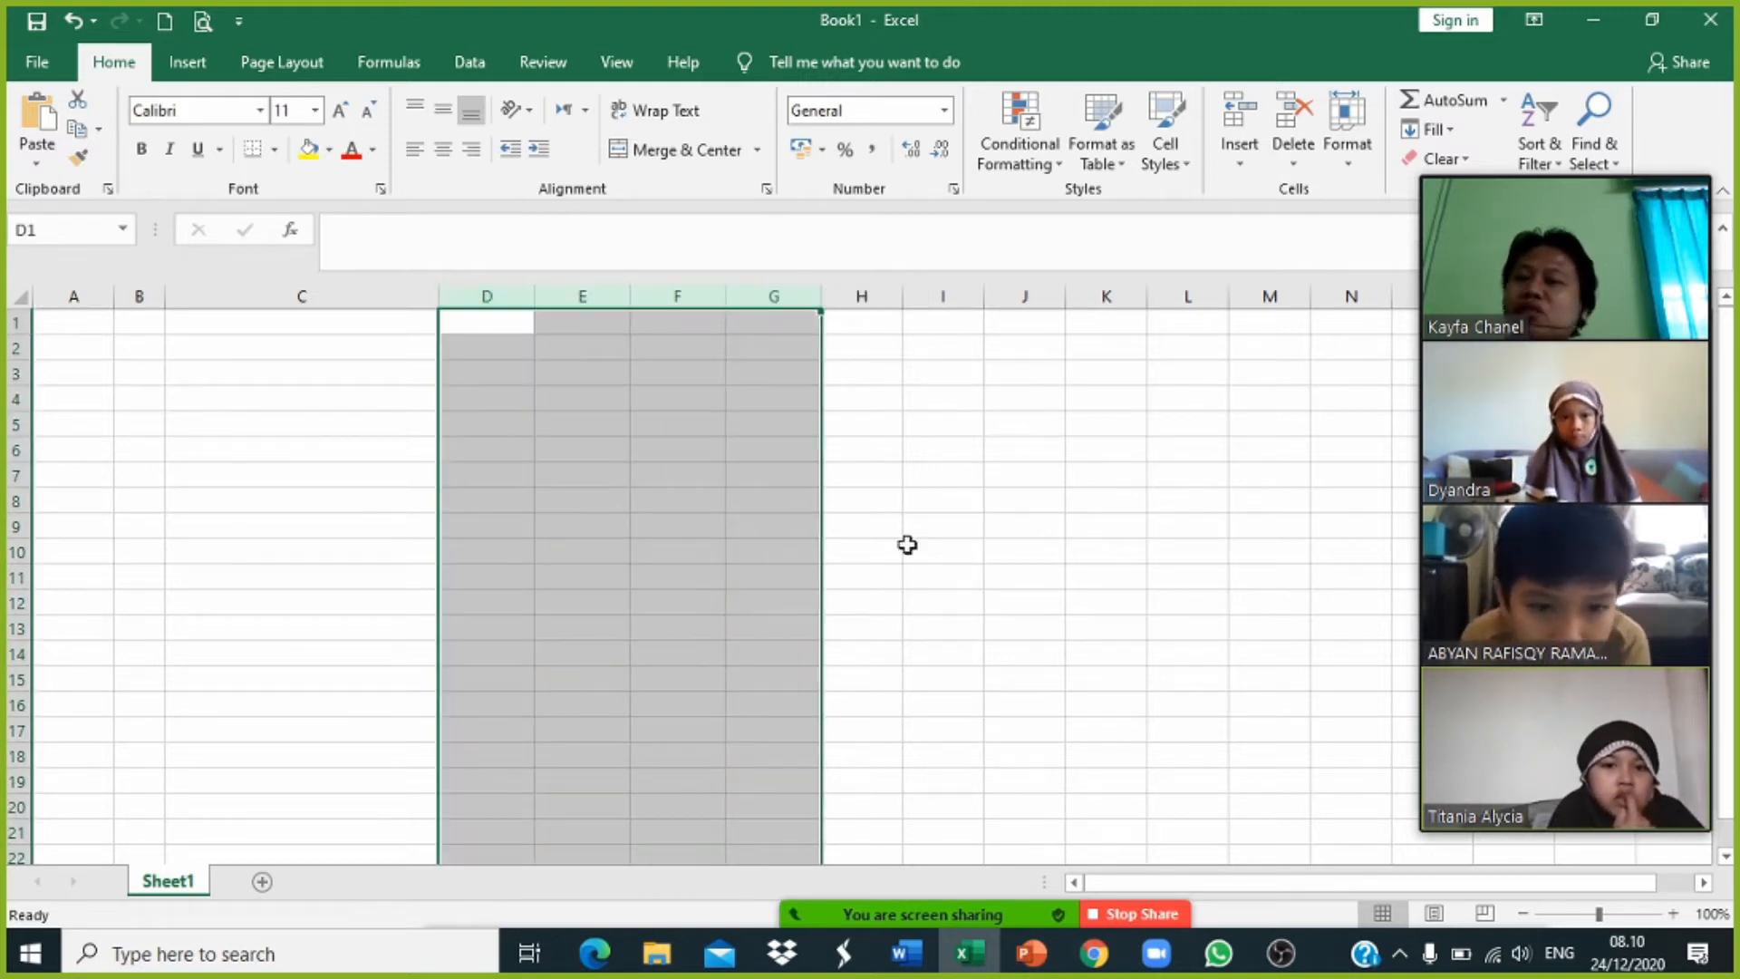
{"action": "left_click", "coordinate": [998, 504]}
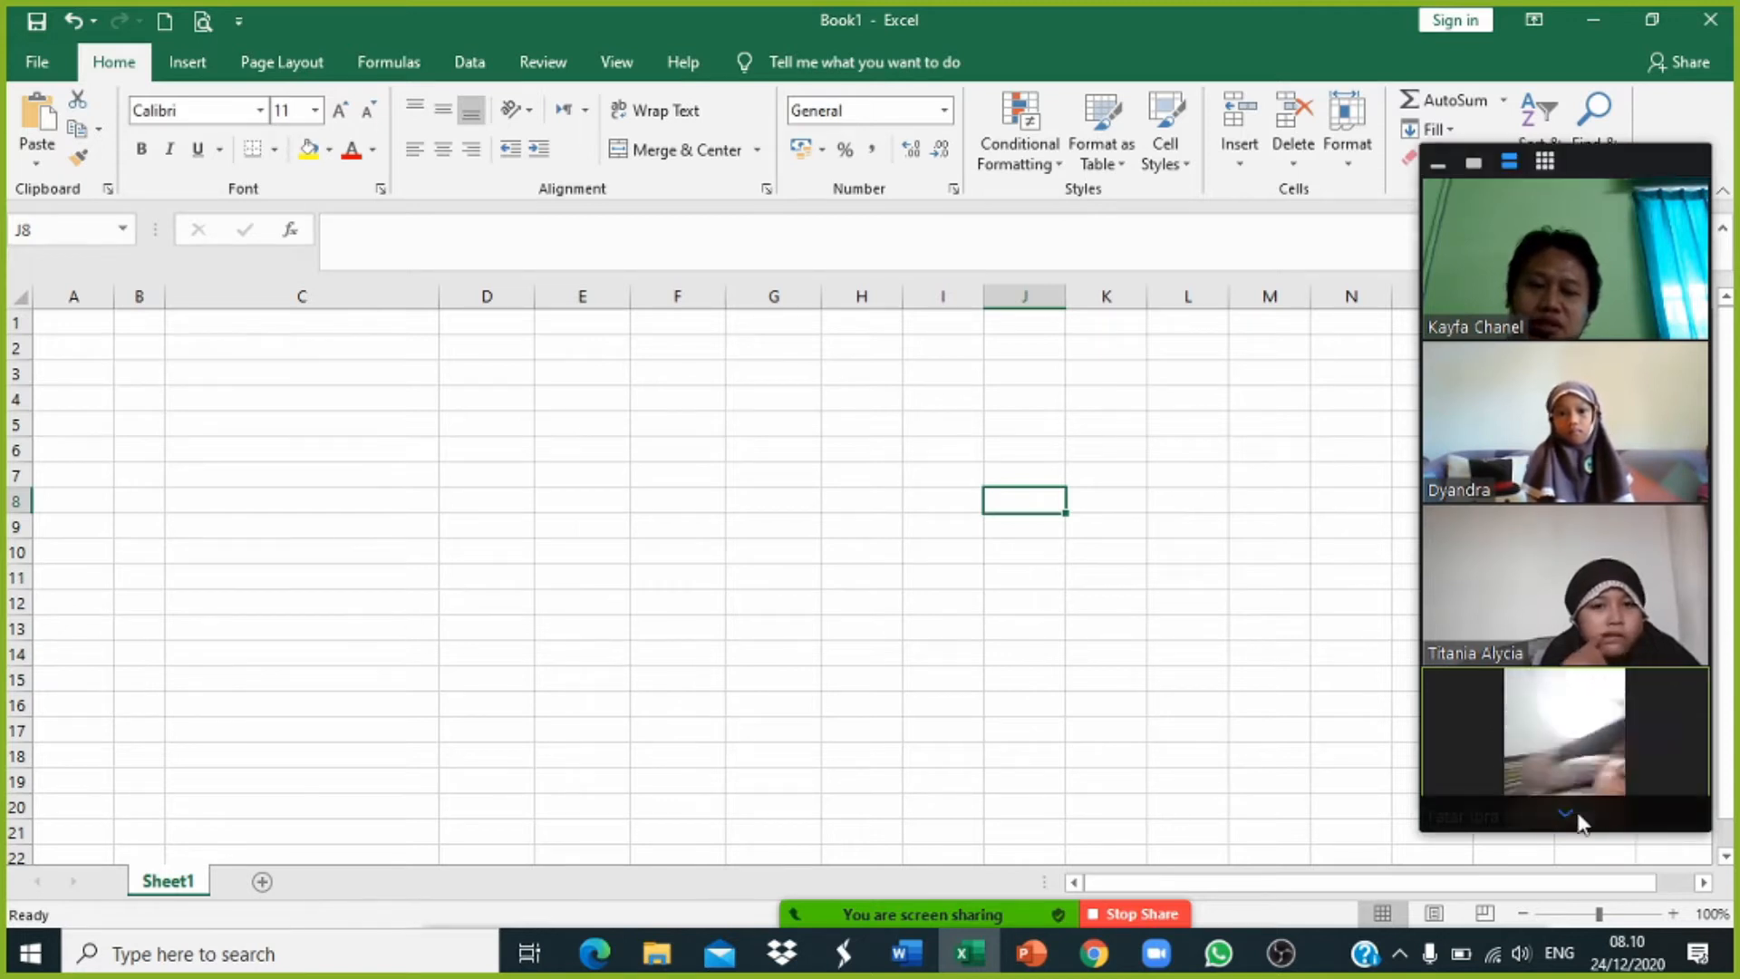
Step: Disable annotation for the other meeting participants on the shared screen
{"action": "left_click", "coordinate": [1580, 819]}
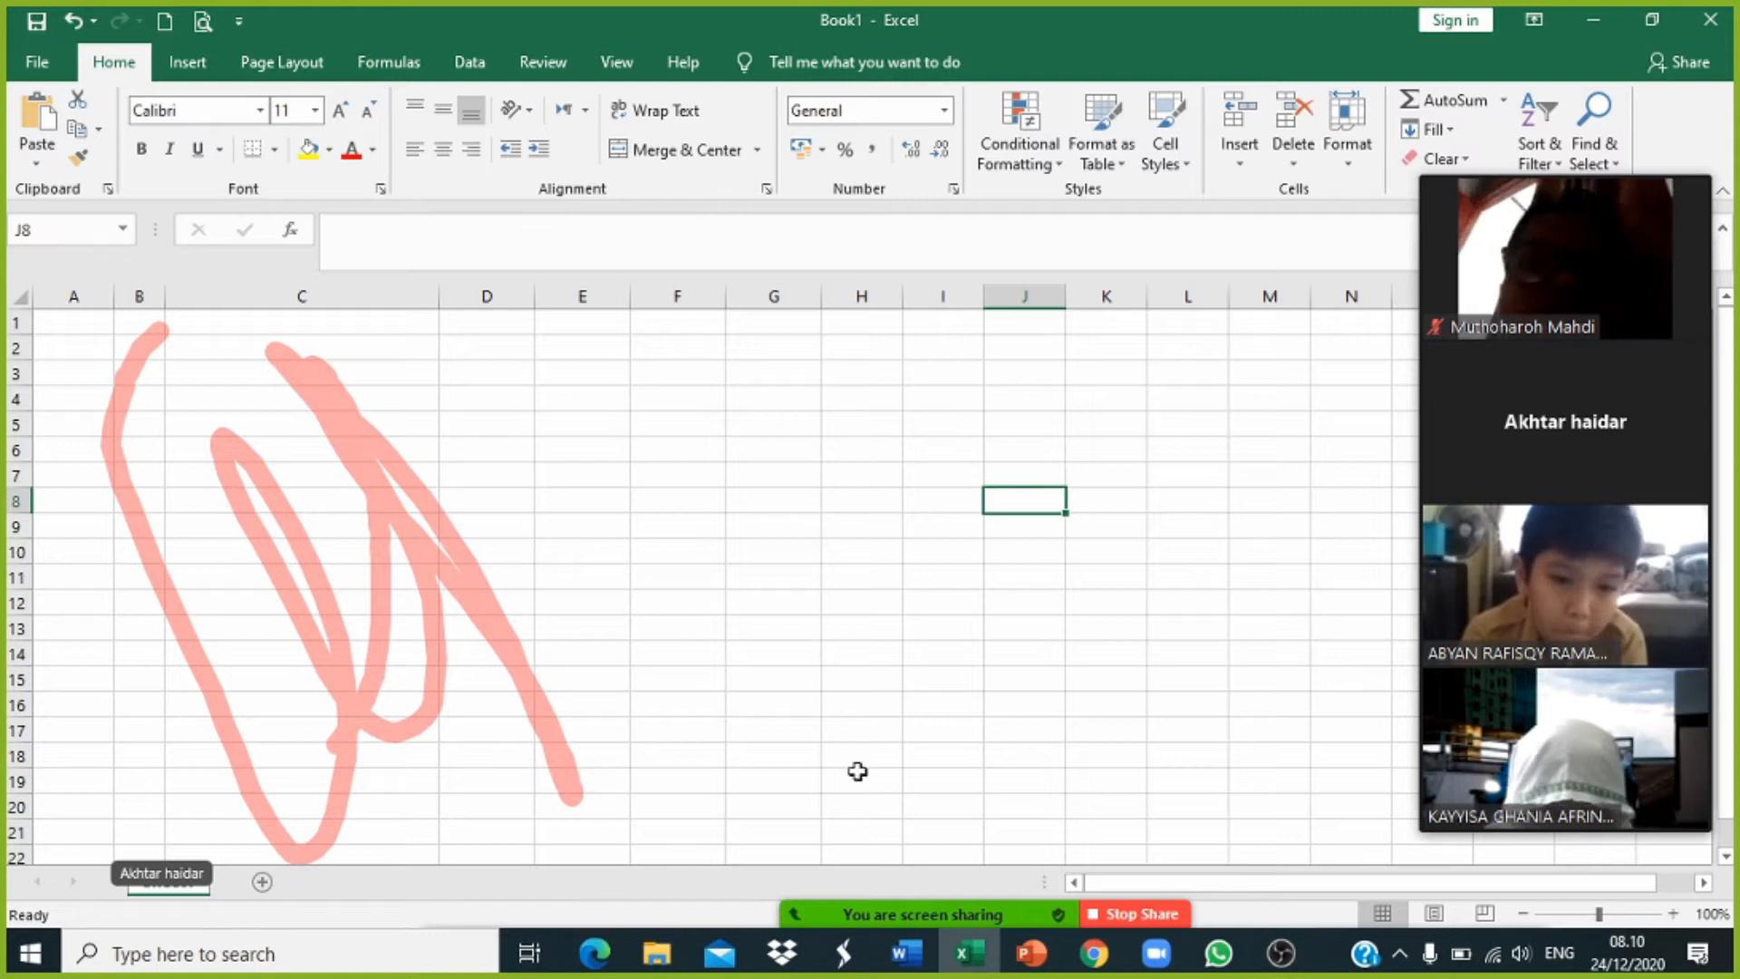
{"action": "mouse_move", "coordinate": [1455, 802]}
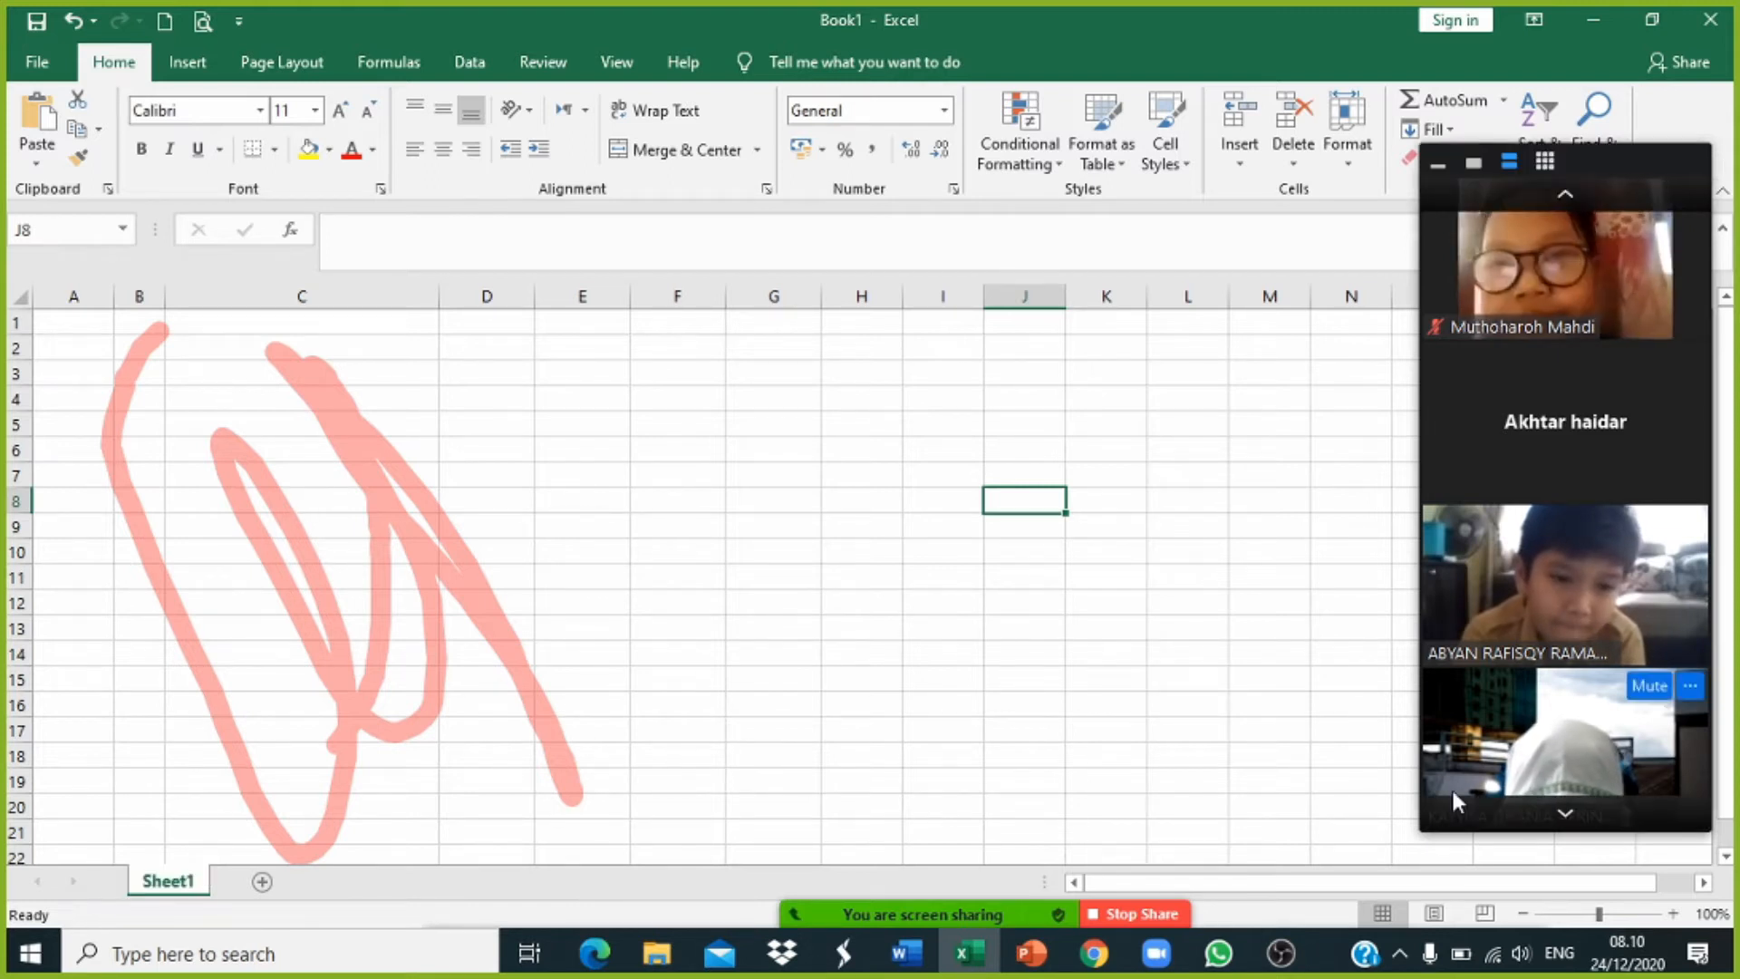
{"action": "left_click", "coordinate": [1510, 892]}
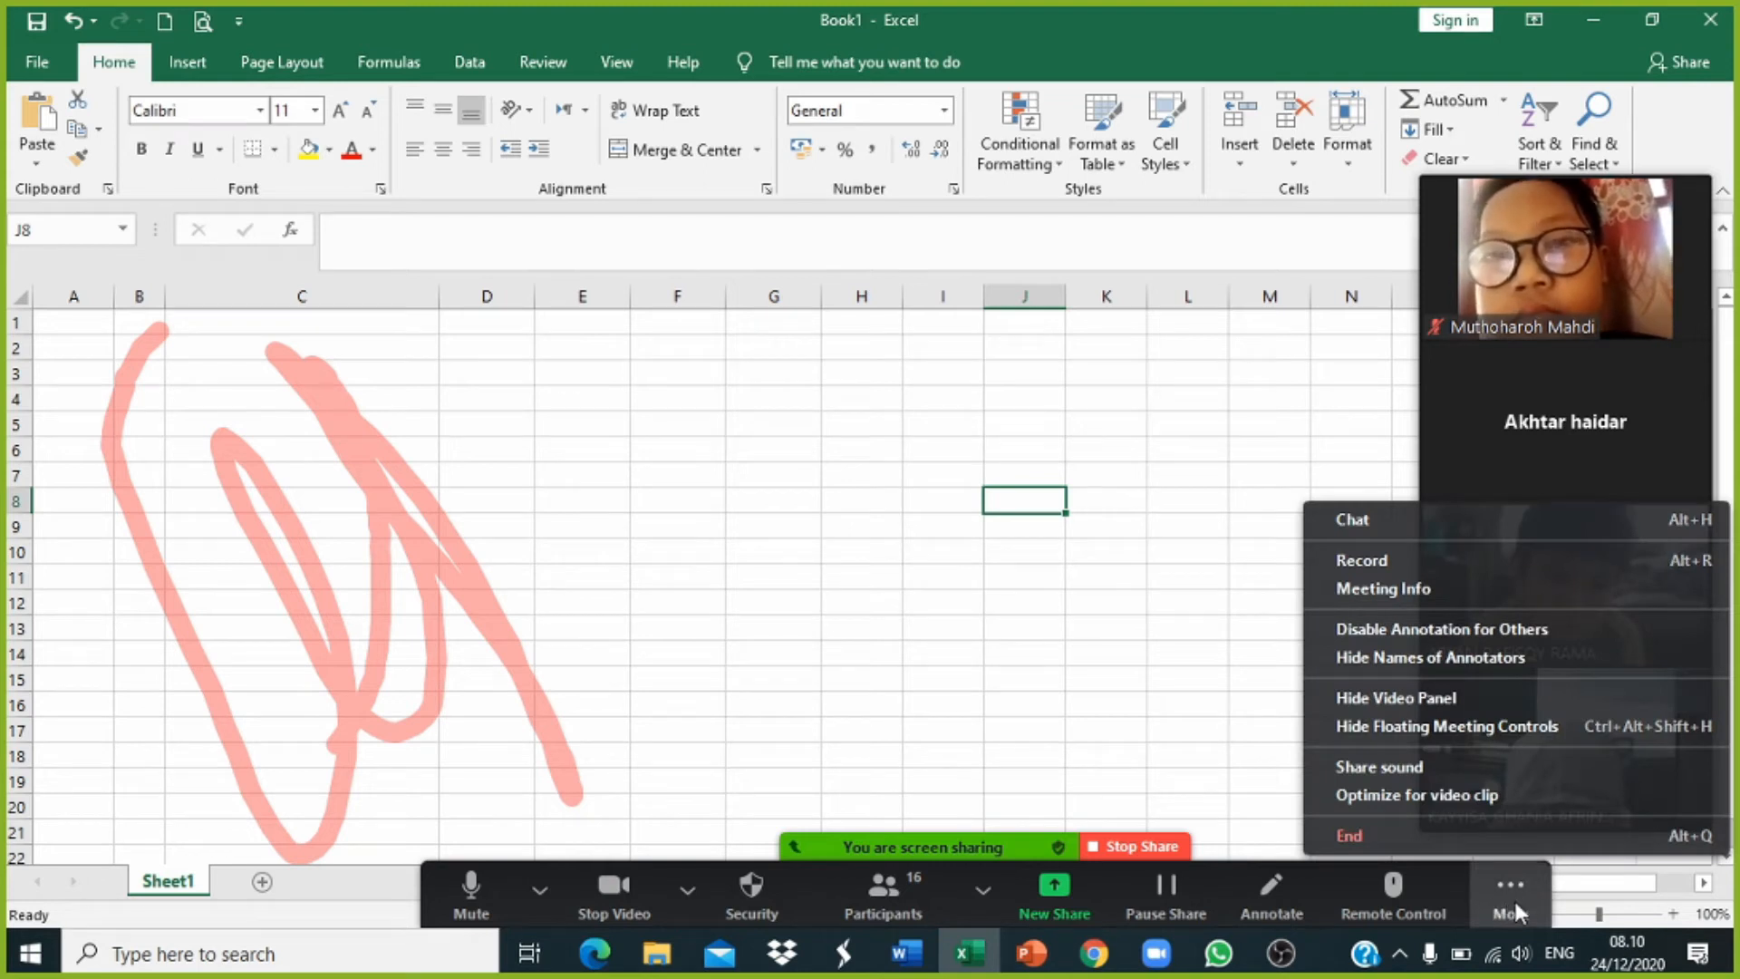
{"action": "left_click", "coordinate": [1441, 629]}
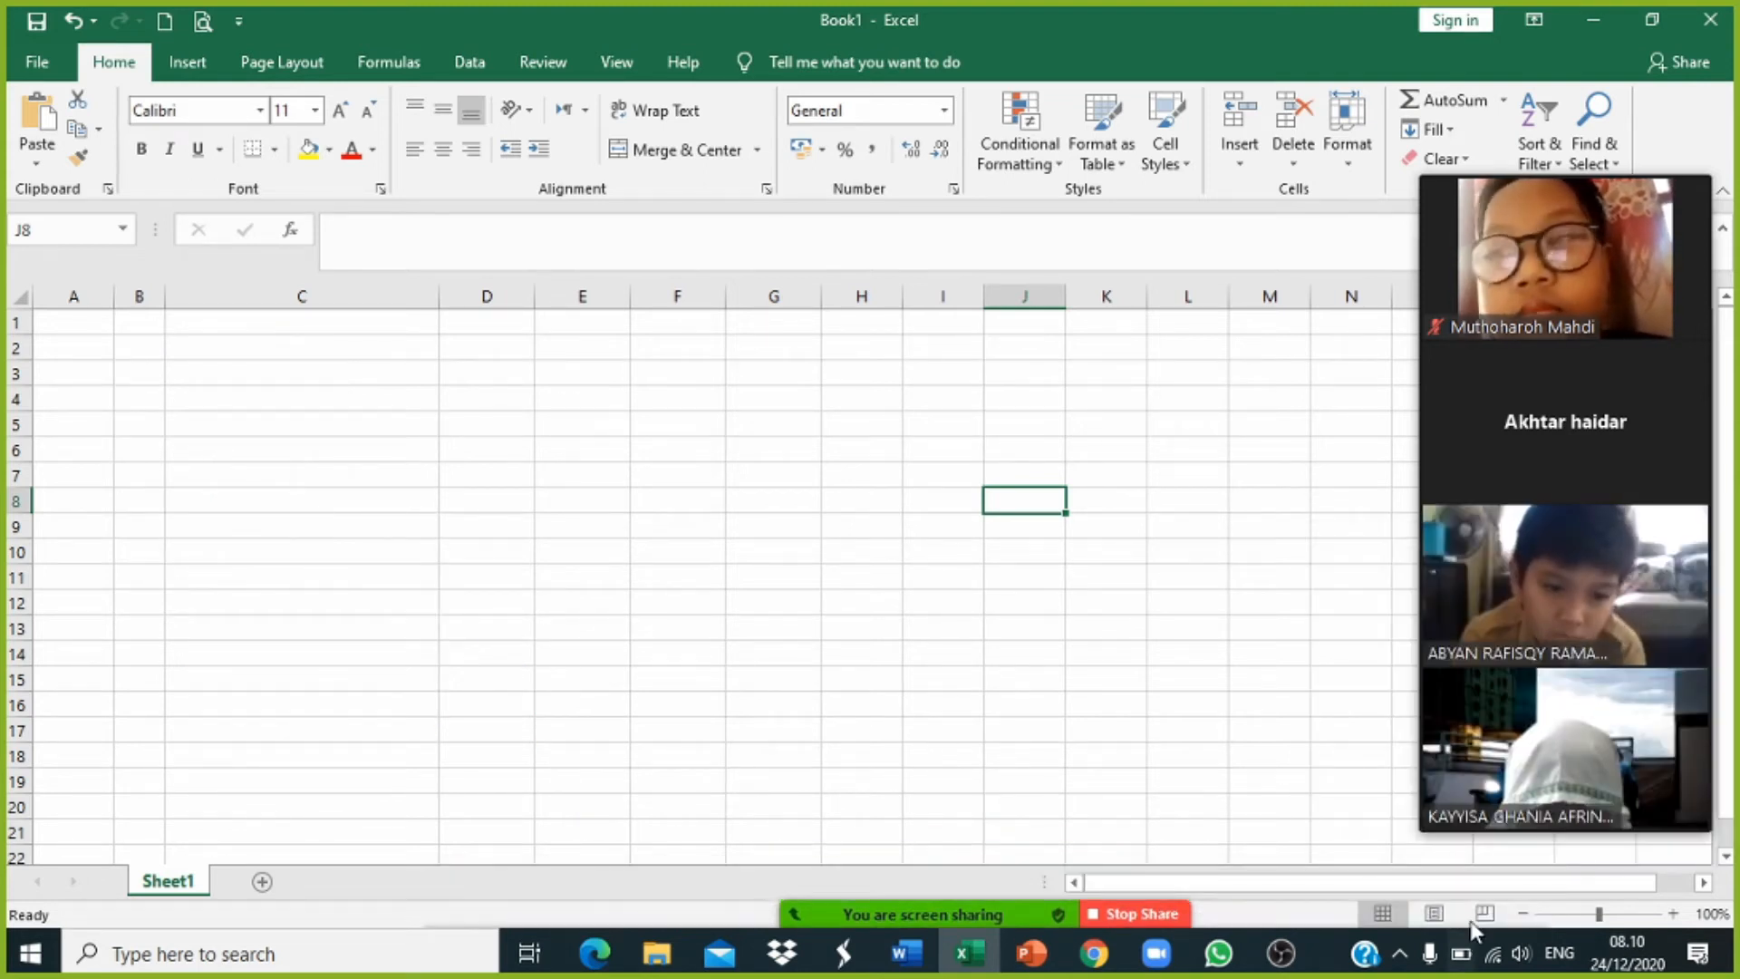
{"action": "mouse_move", "coordinate": [884, 895]}
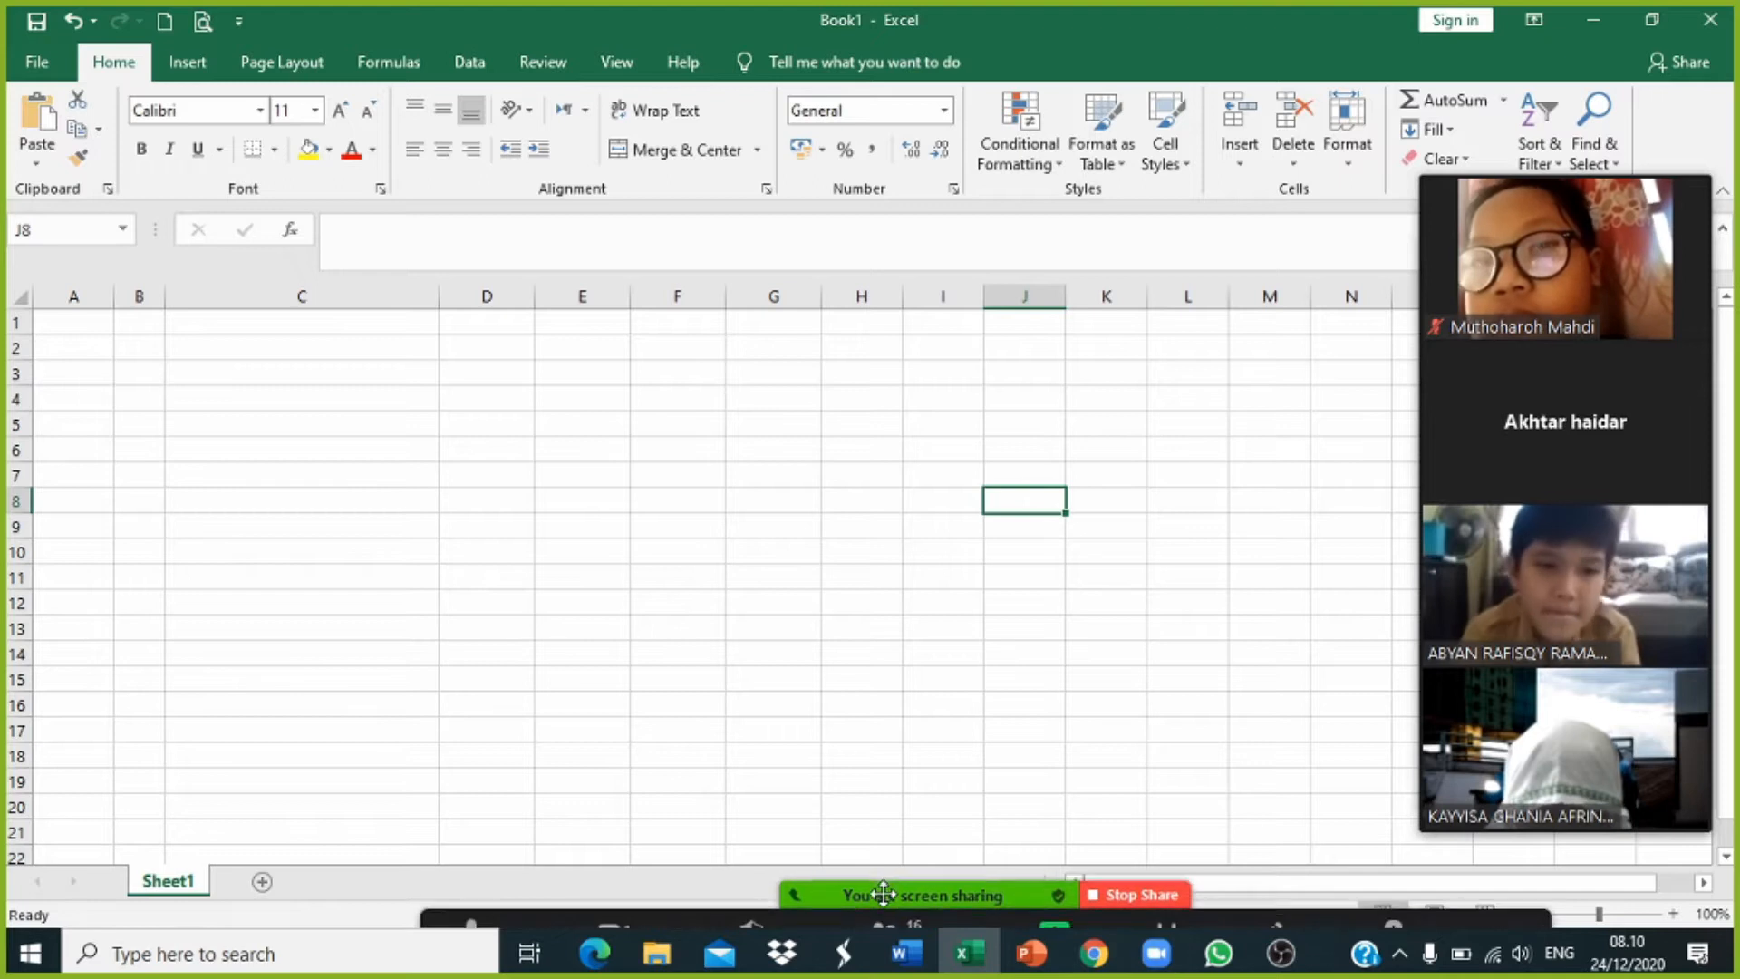
{"action": "left_click", "coordinate": [1514, 888]}
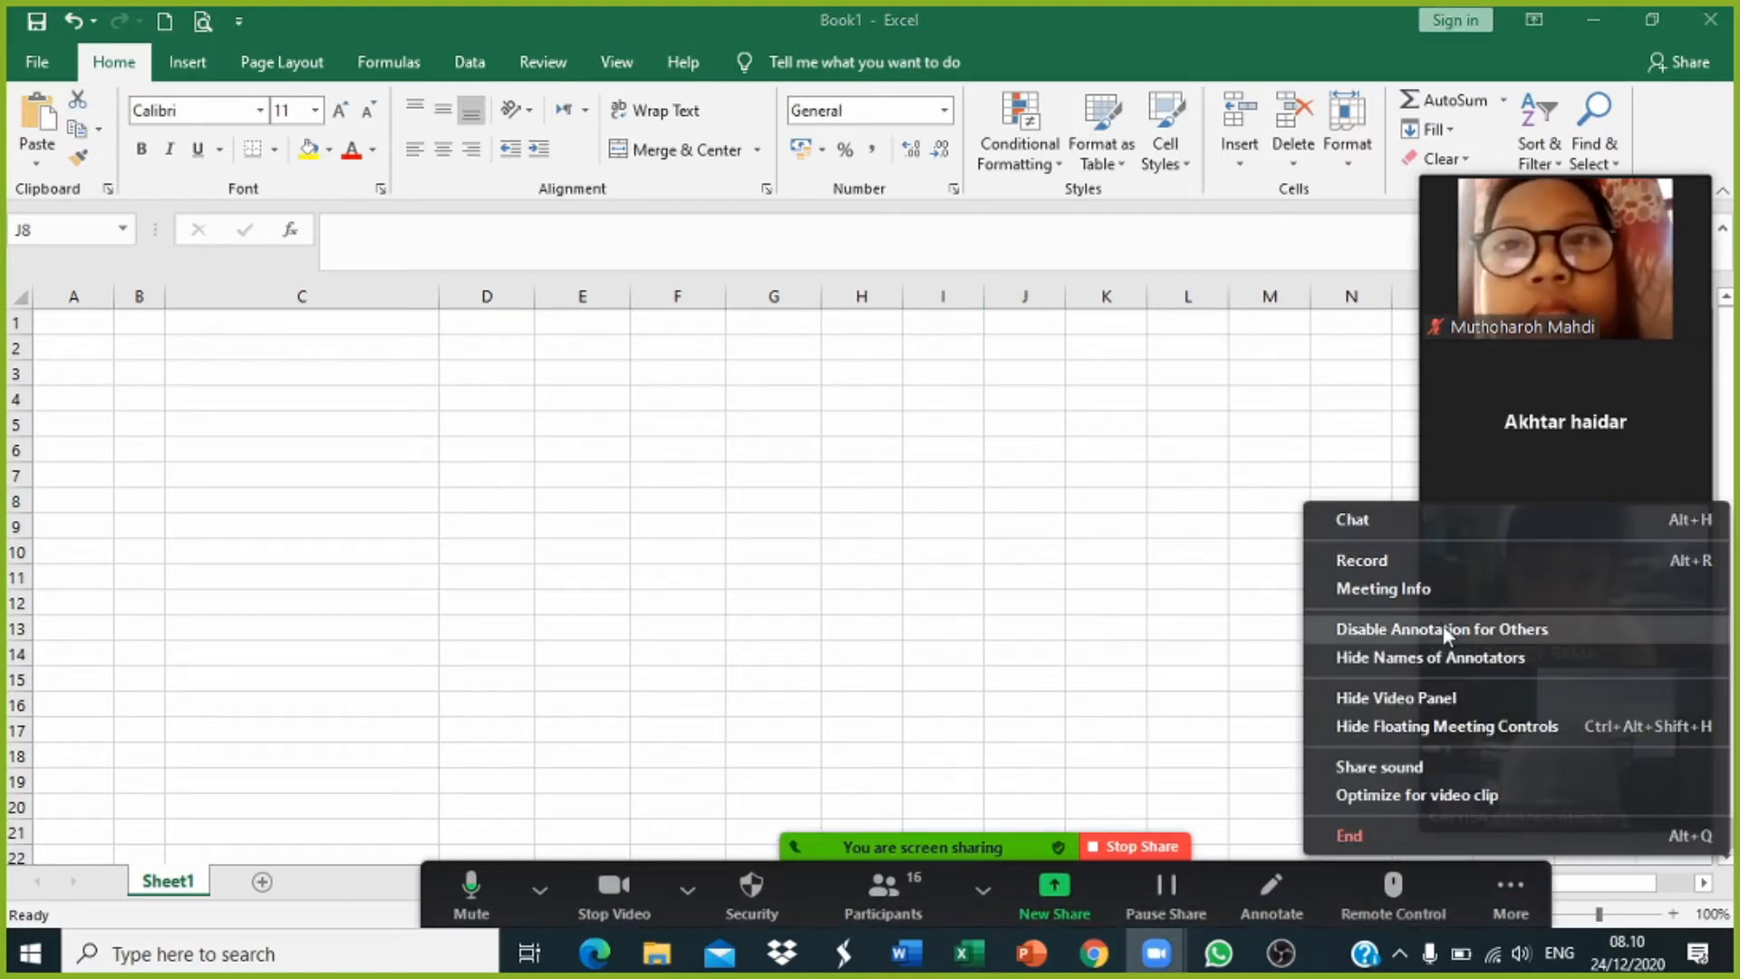
{"action": "left_click", "coordinate": [1443, 627]}
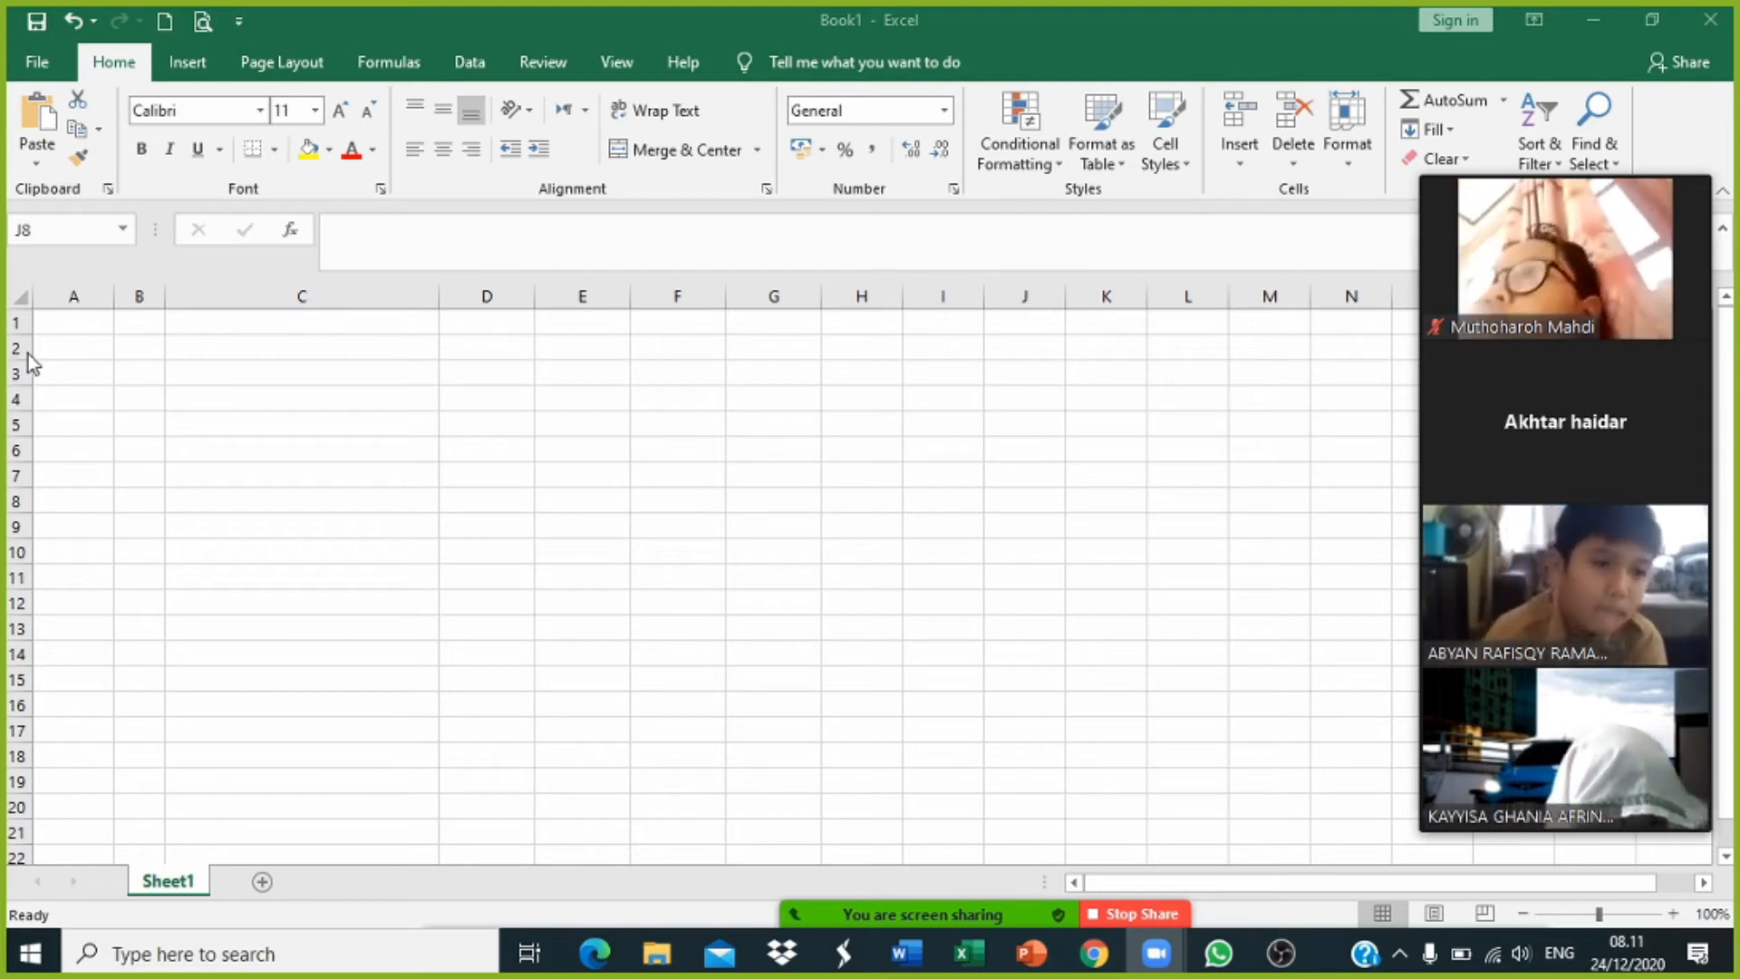
Step: Apply all borders to the range B2:G8 and deselect it
{"action": "left_click", "coordinate": [143, 348]}
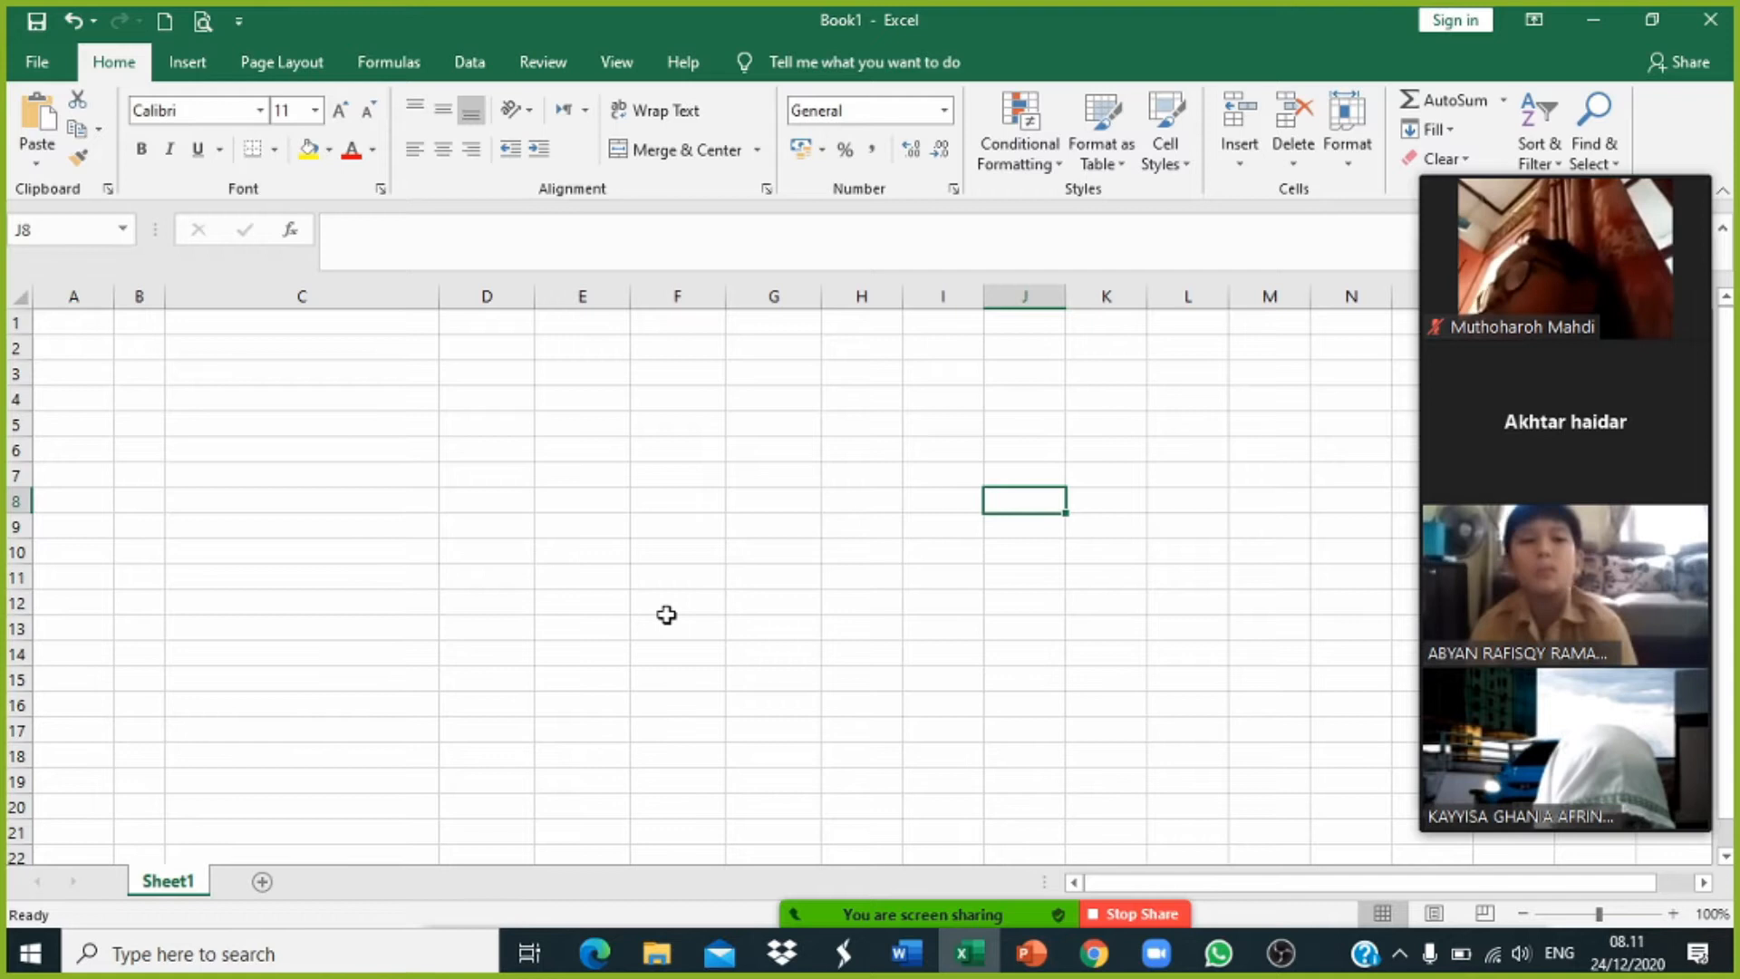
{"action": "scroll", "coordinate": [666, 614], "scroll_direction": "up", "scroll_amount": 4, "text": "ctrl"}
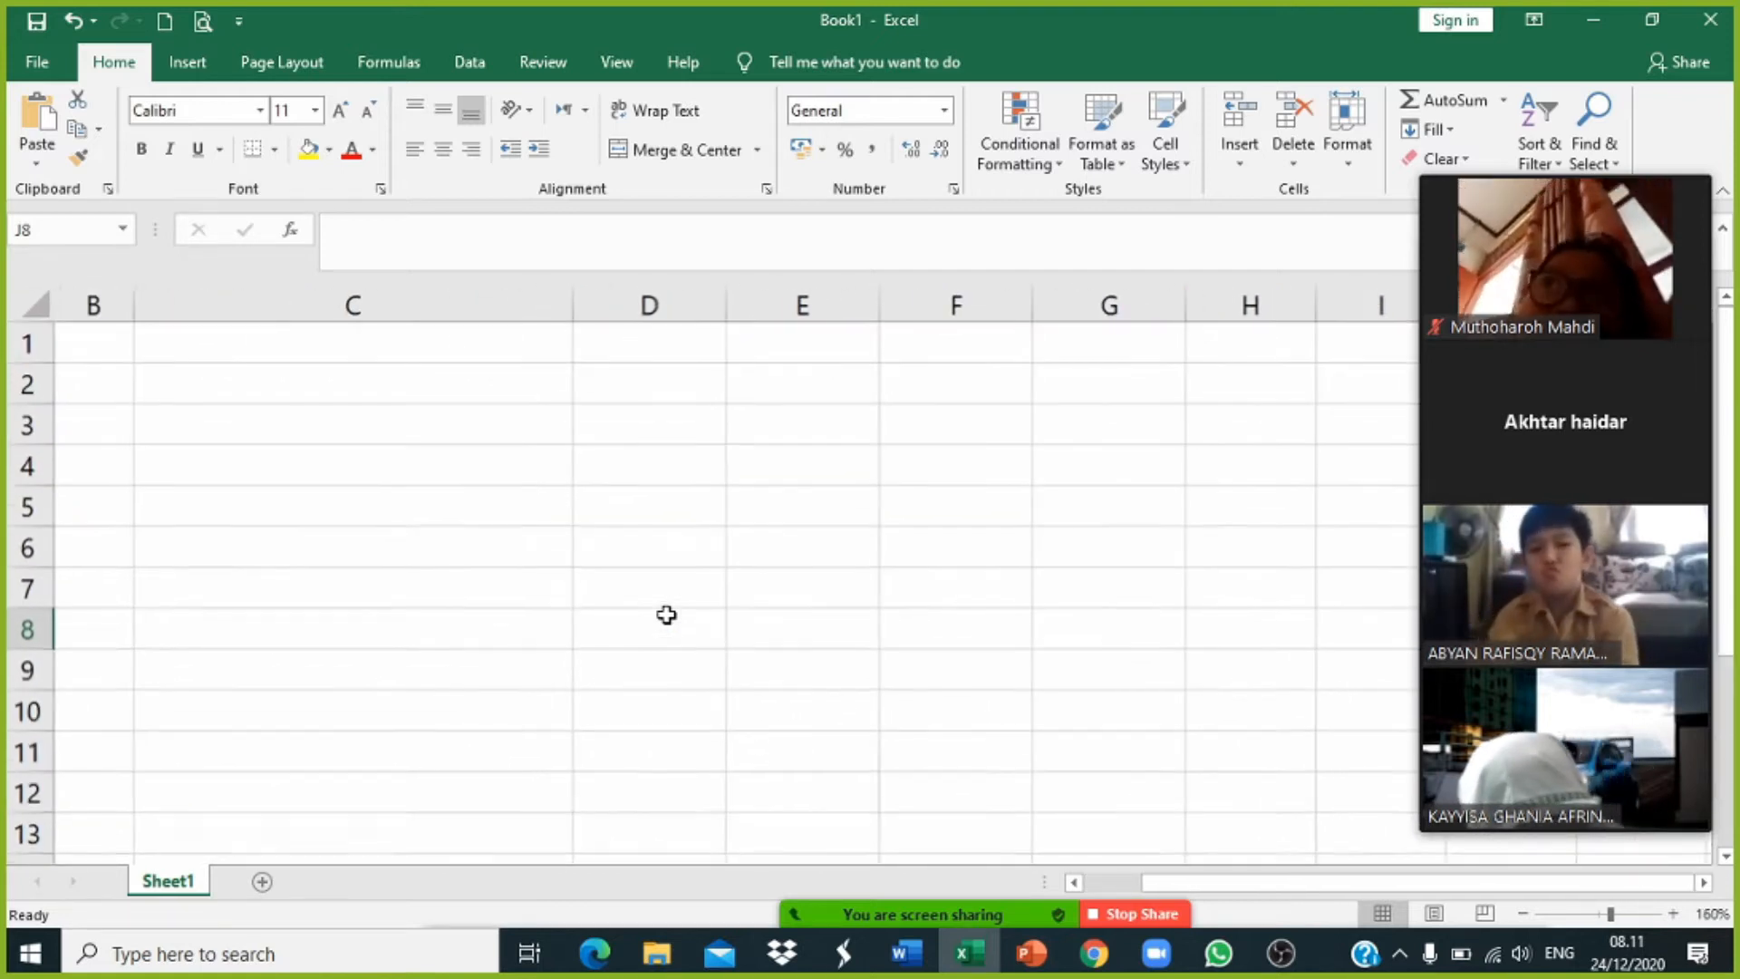
{"action": "left_click_drag", "start_coordinate": [1305, 884], "coordinate": [1248, 884]}
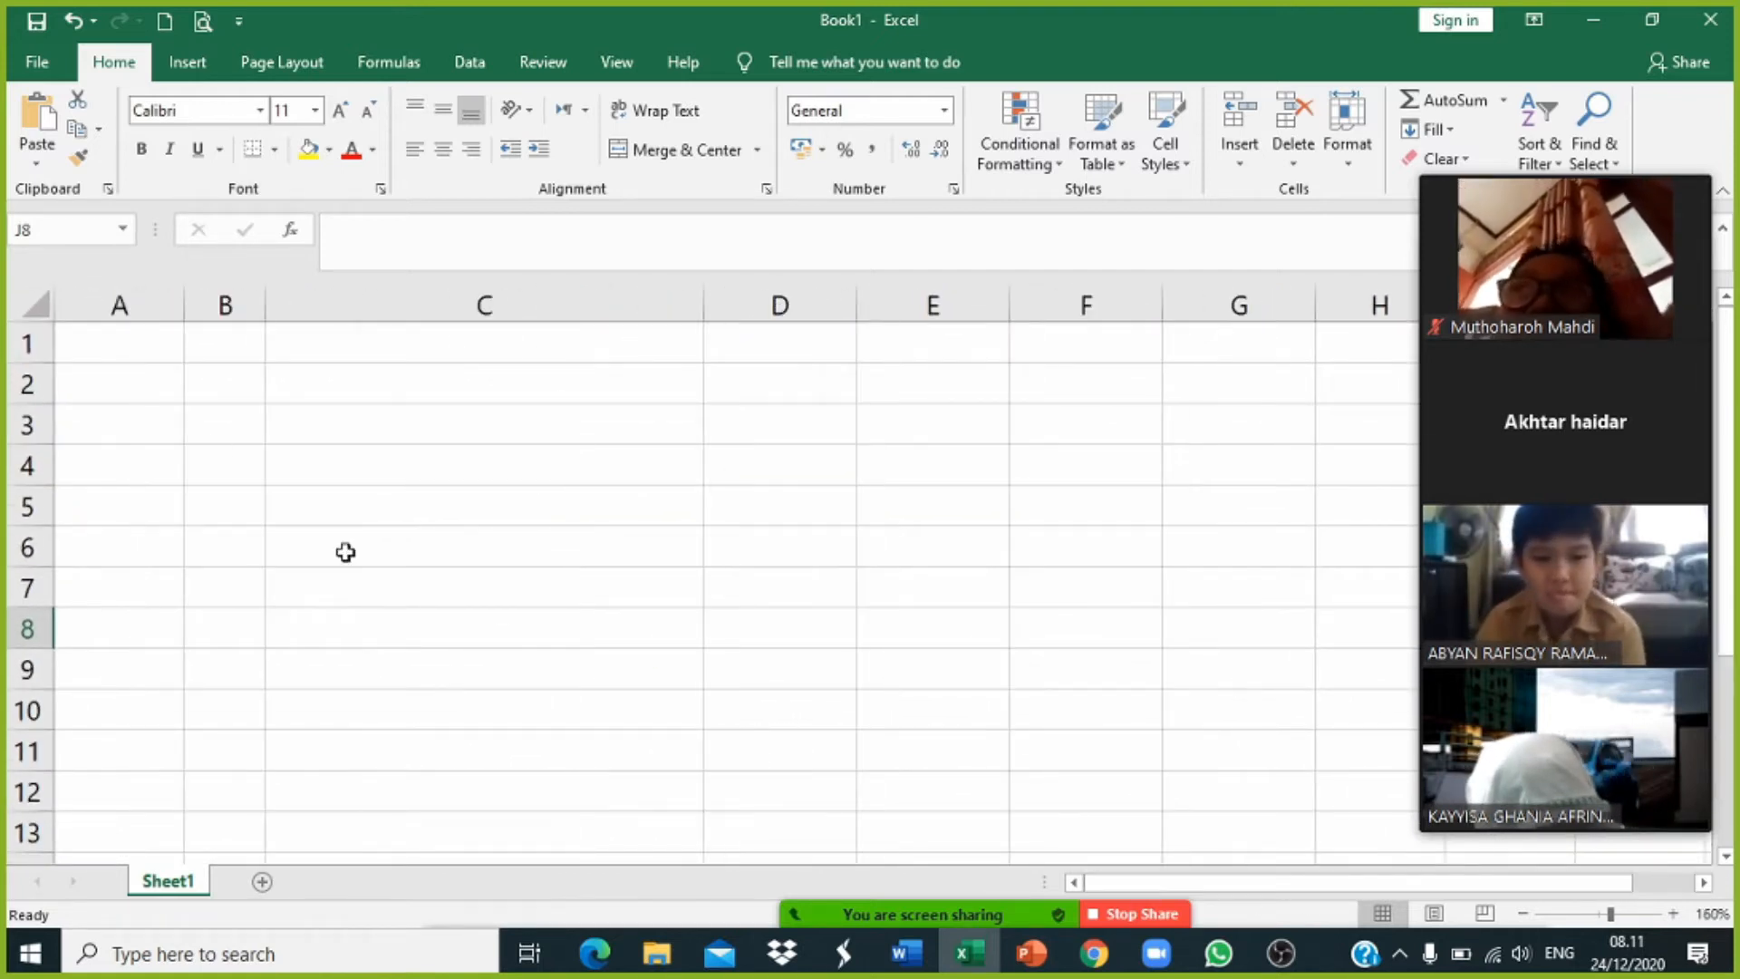
{"action": "left_click", "coordinate": [210, 382]}
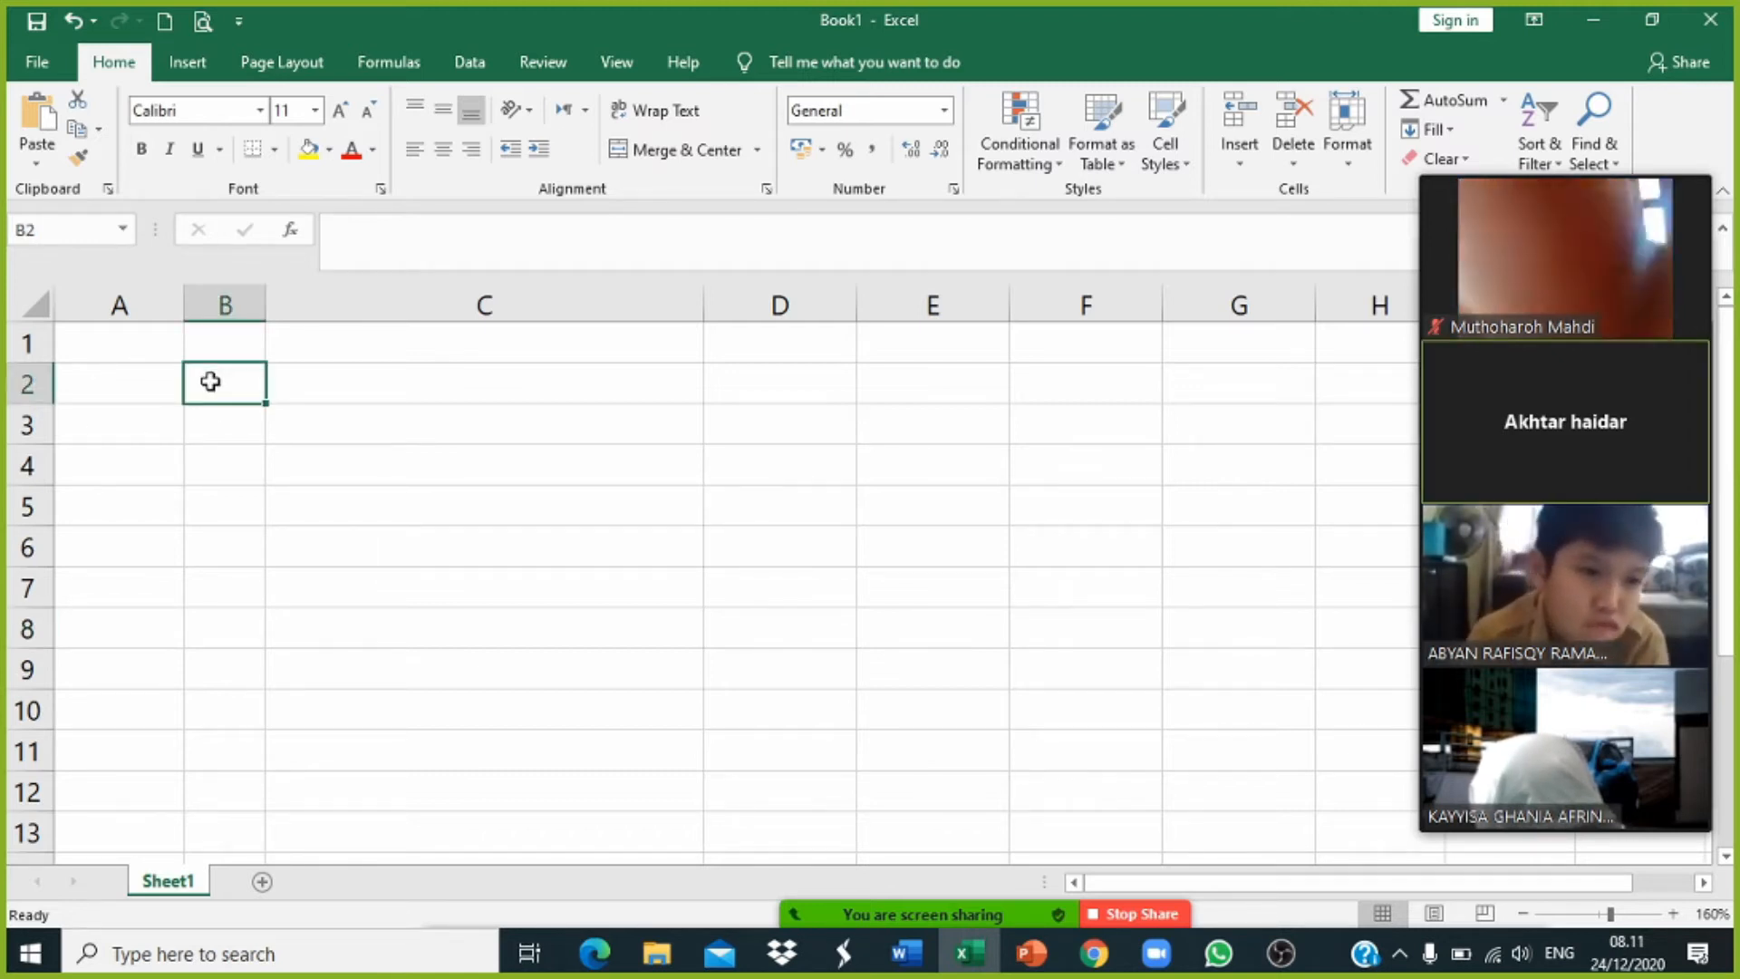
{"action": "left_click_drag", "start_coordinate": [210, 382], "coordinate": [1262, 385]}
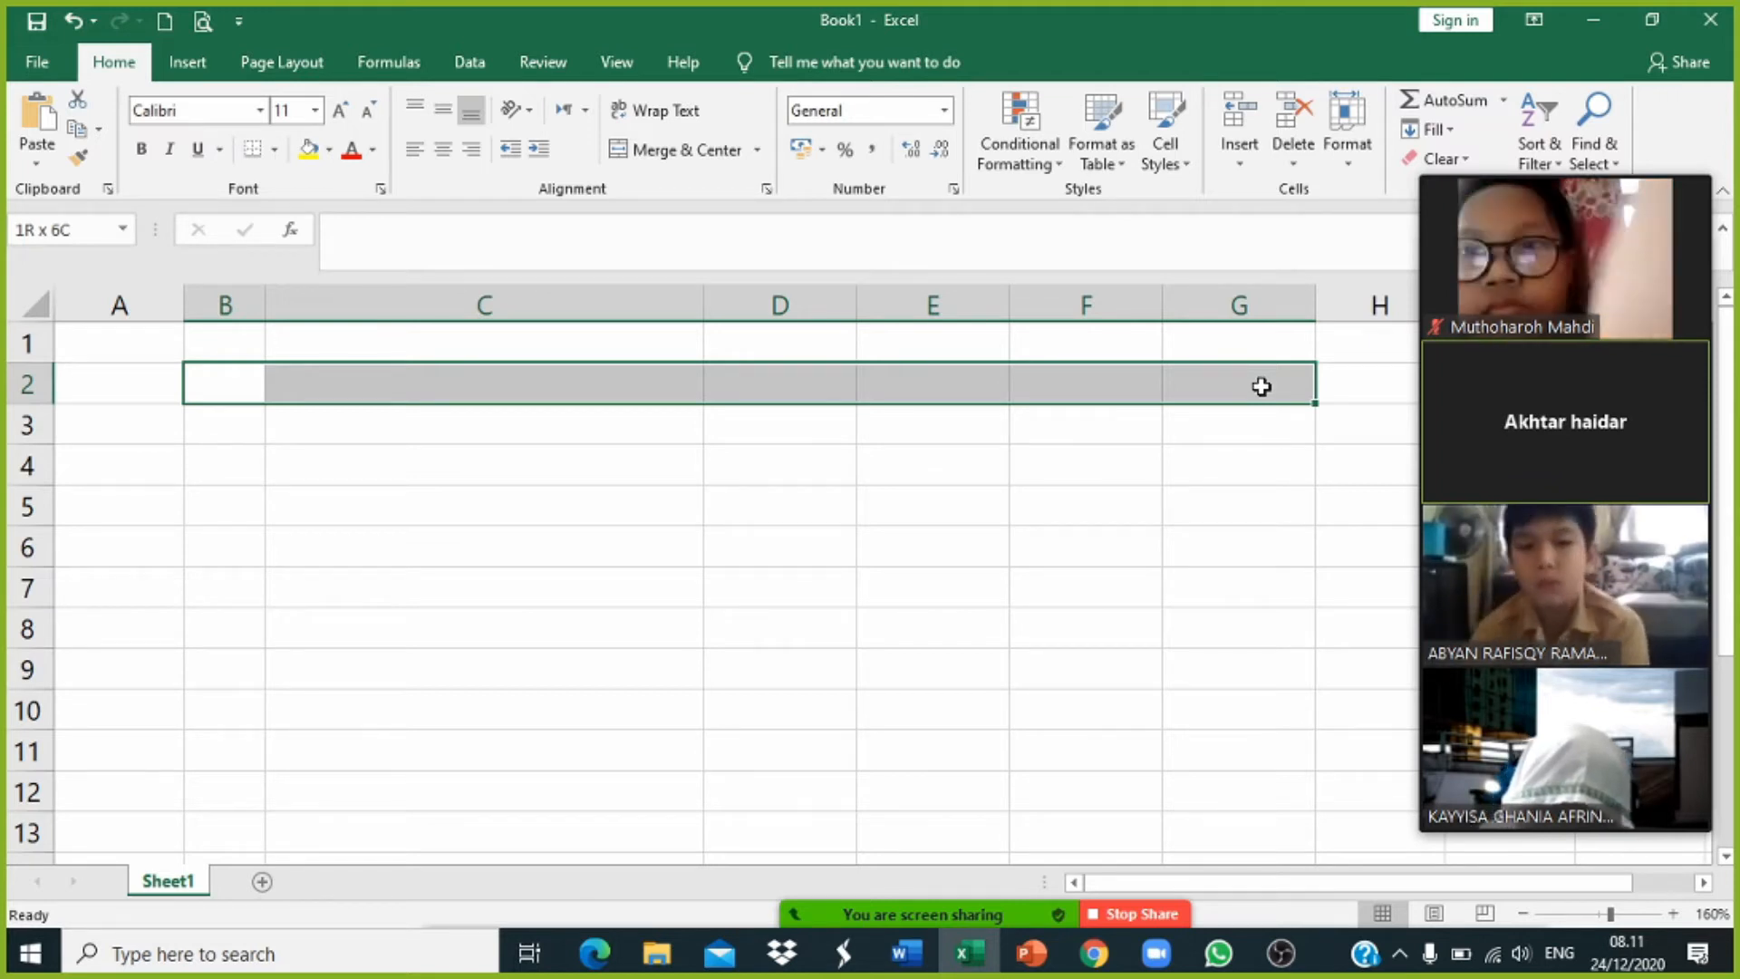
{"action": "left_click_drag", "start_coordinate": [1263, 390], "coordinate": [1249, 628]}
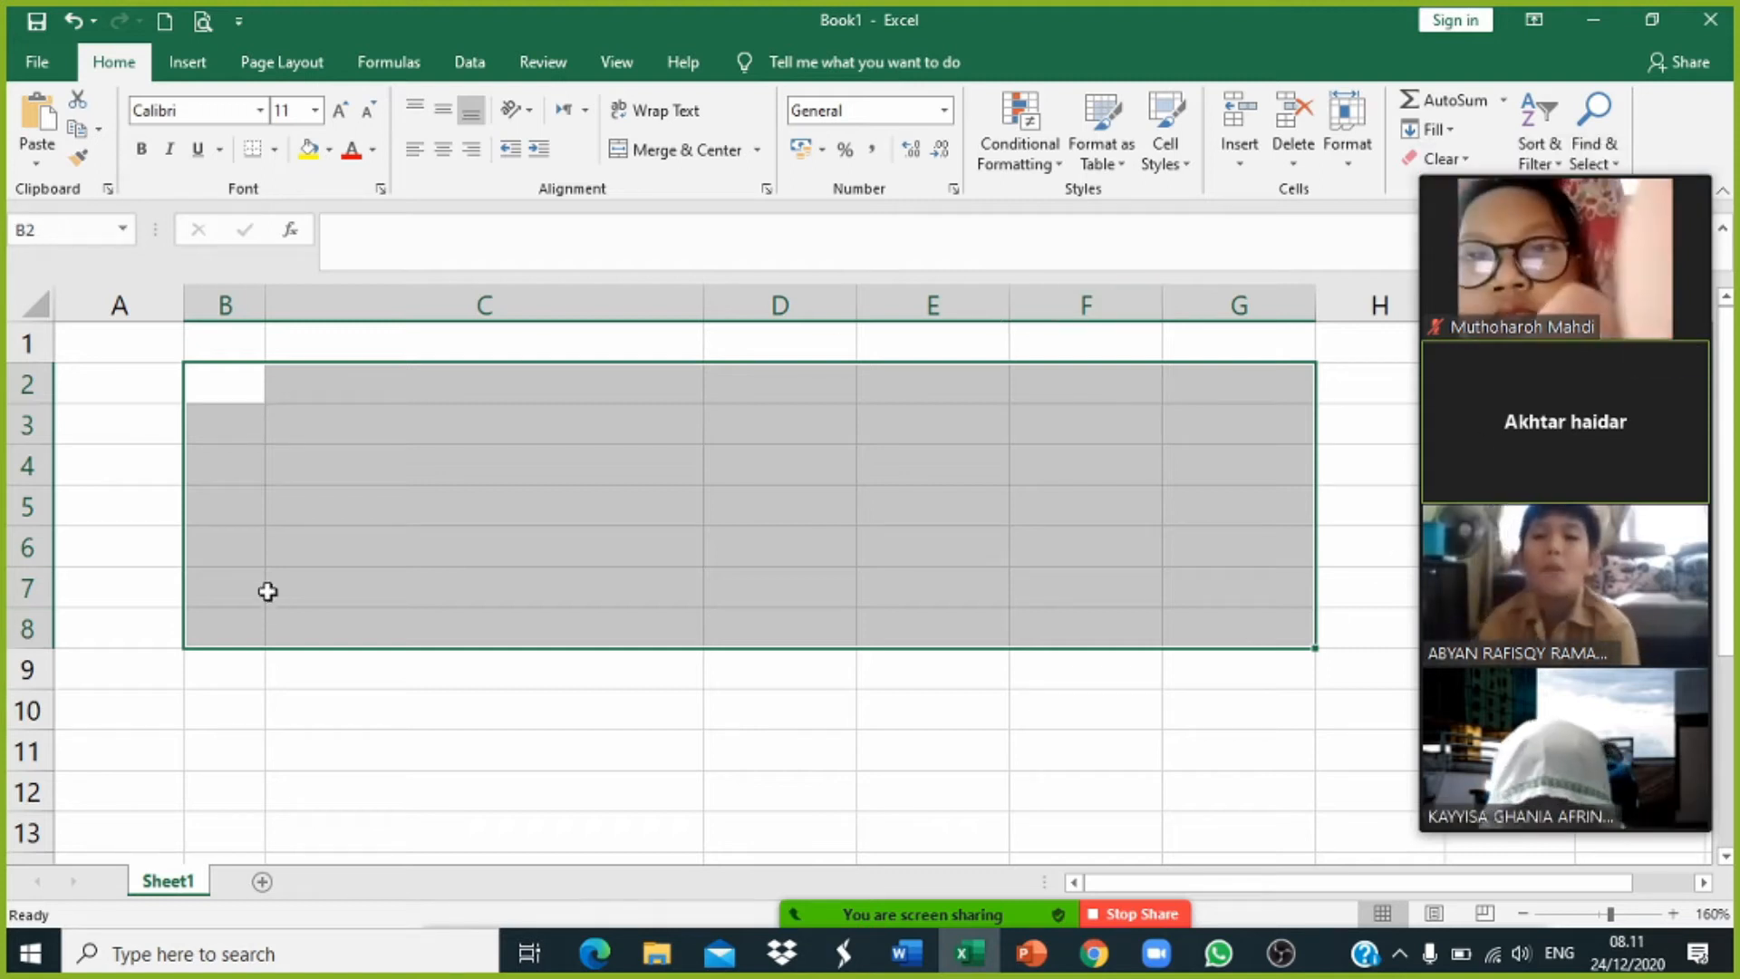
{"action": "left_click", "coordinate": [275, 150]}
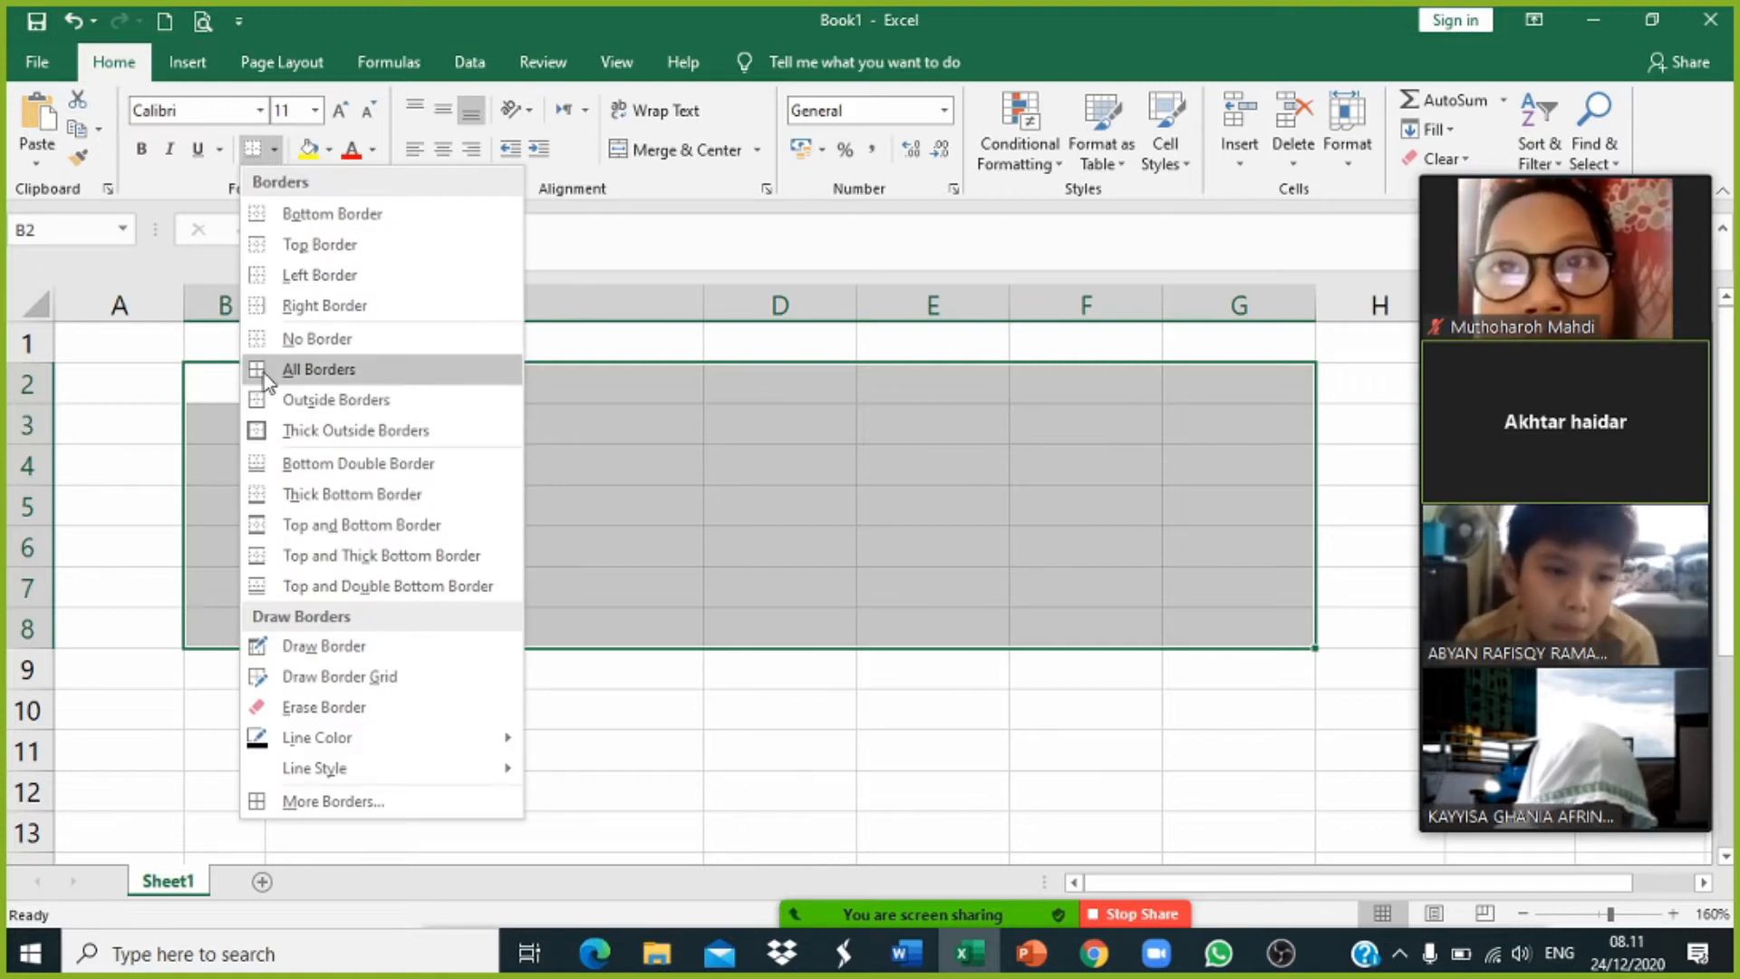
{"action": "left_click", "coordinate": [340, 370]}
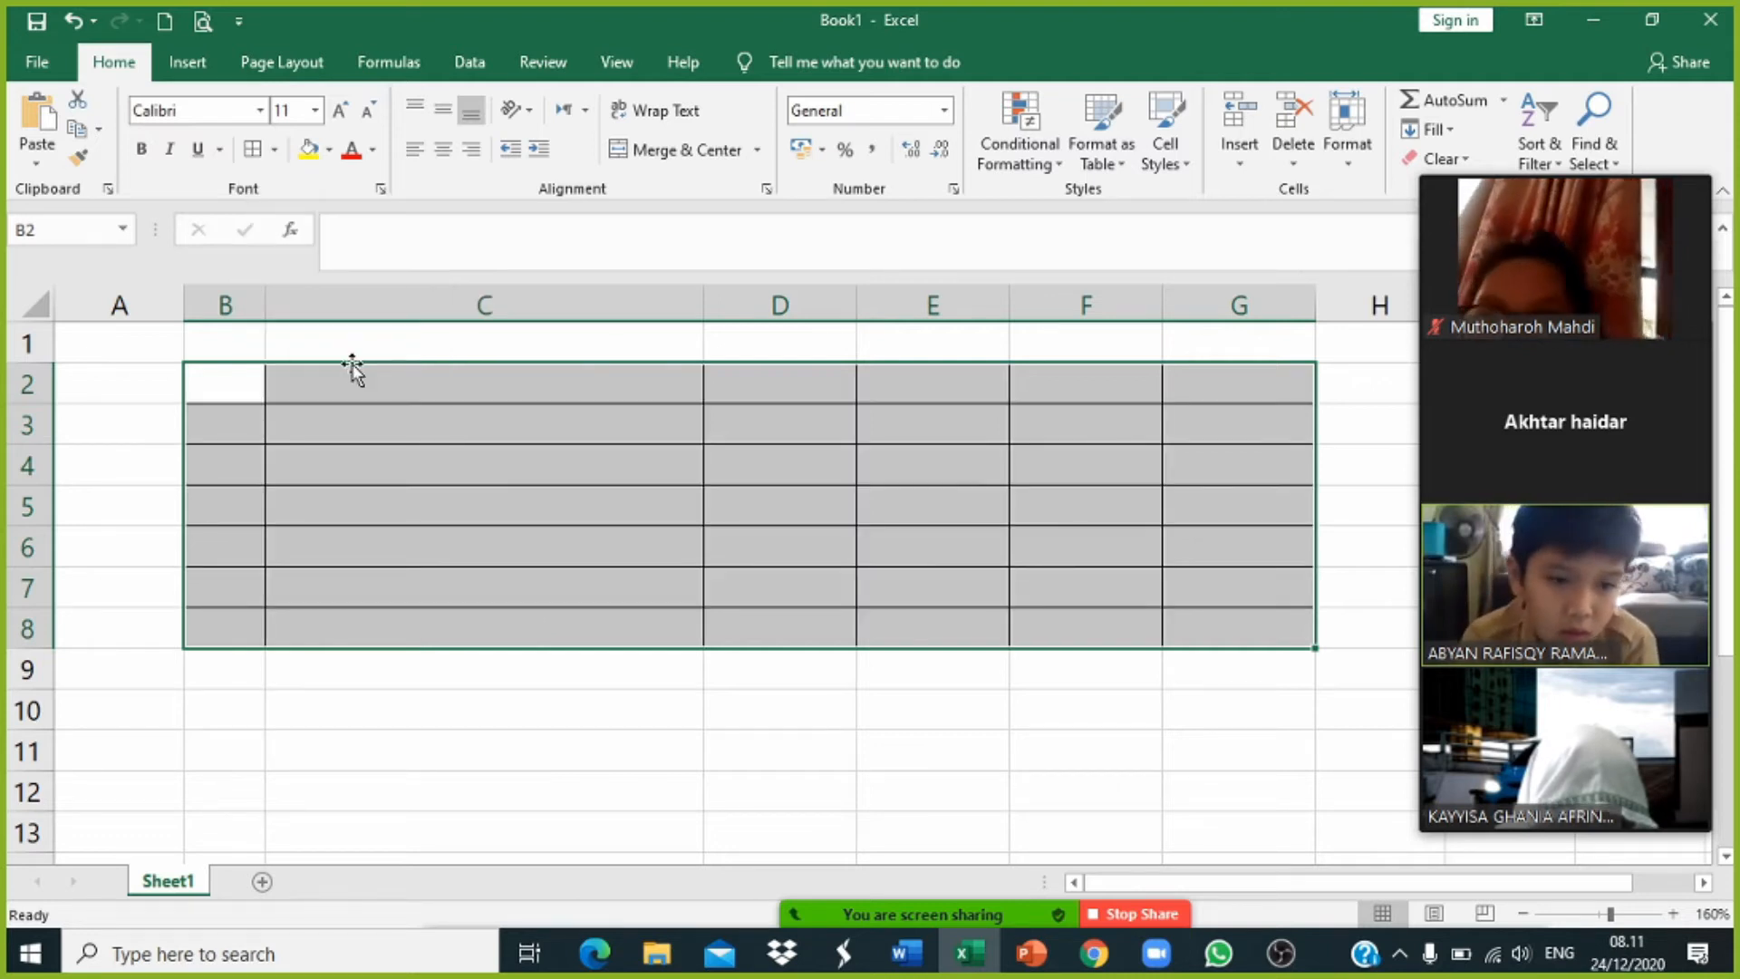
{"action": "left_click", "coordinate": [662, 712]}
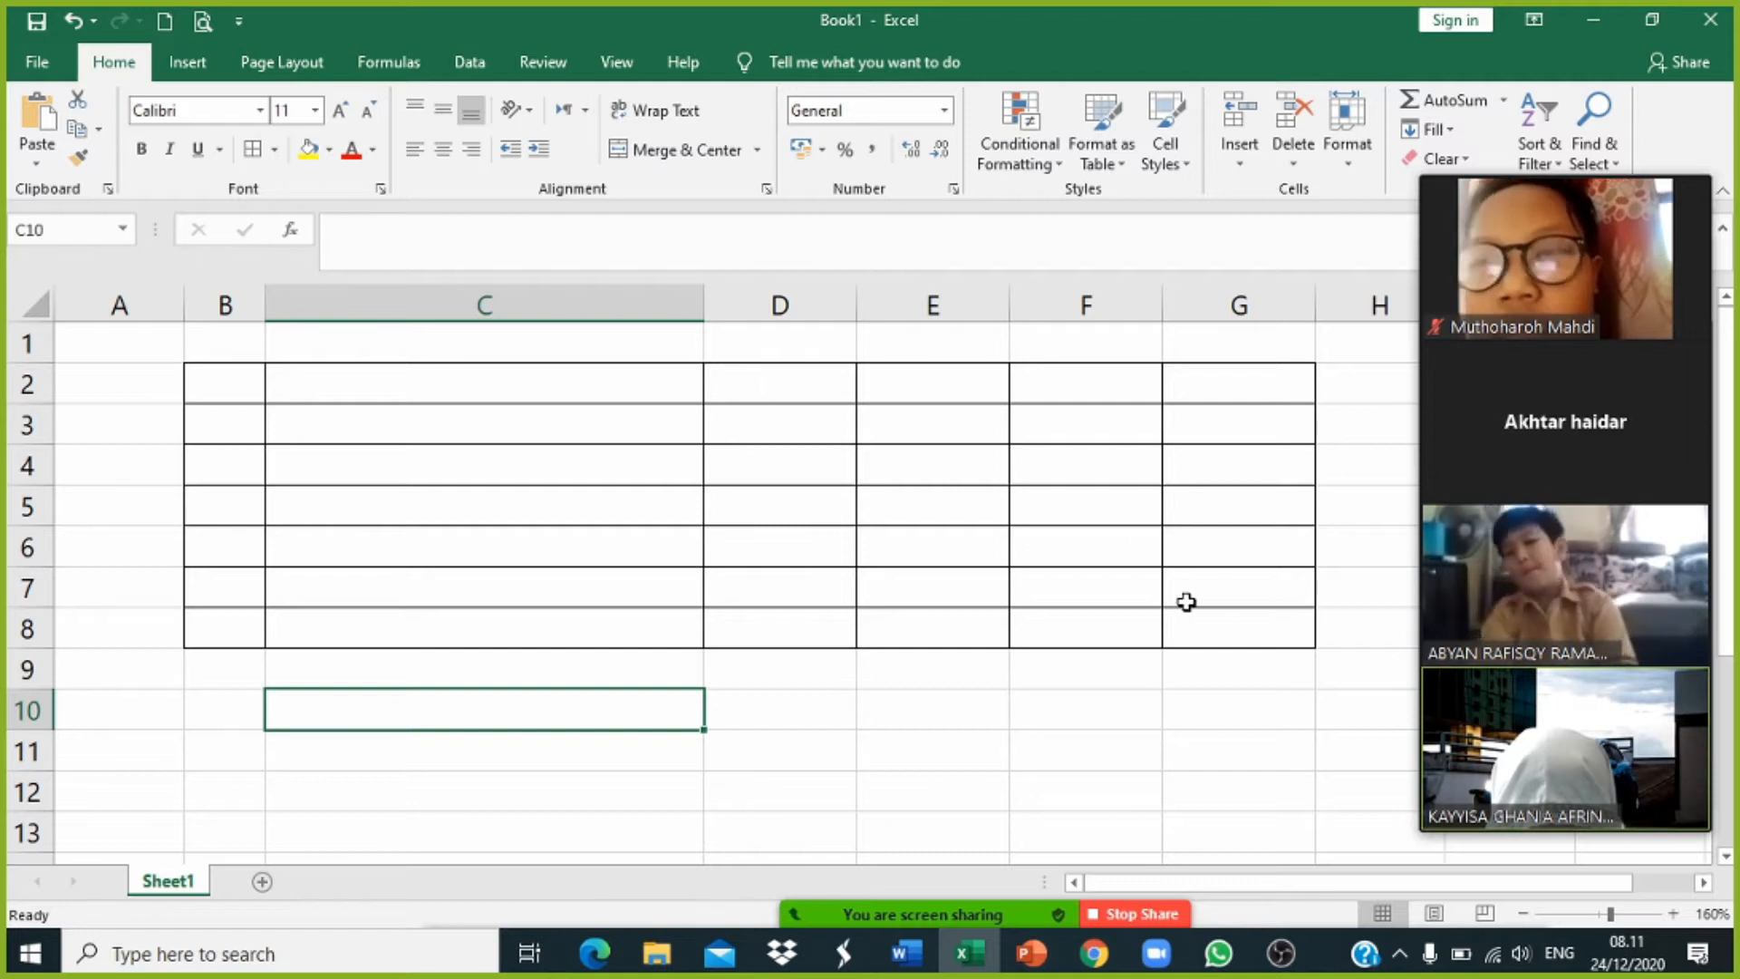
Step: Merge and center cells B2:B3 in the table's header
{"action": "left_click", "coordinate": [224, 382]}
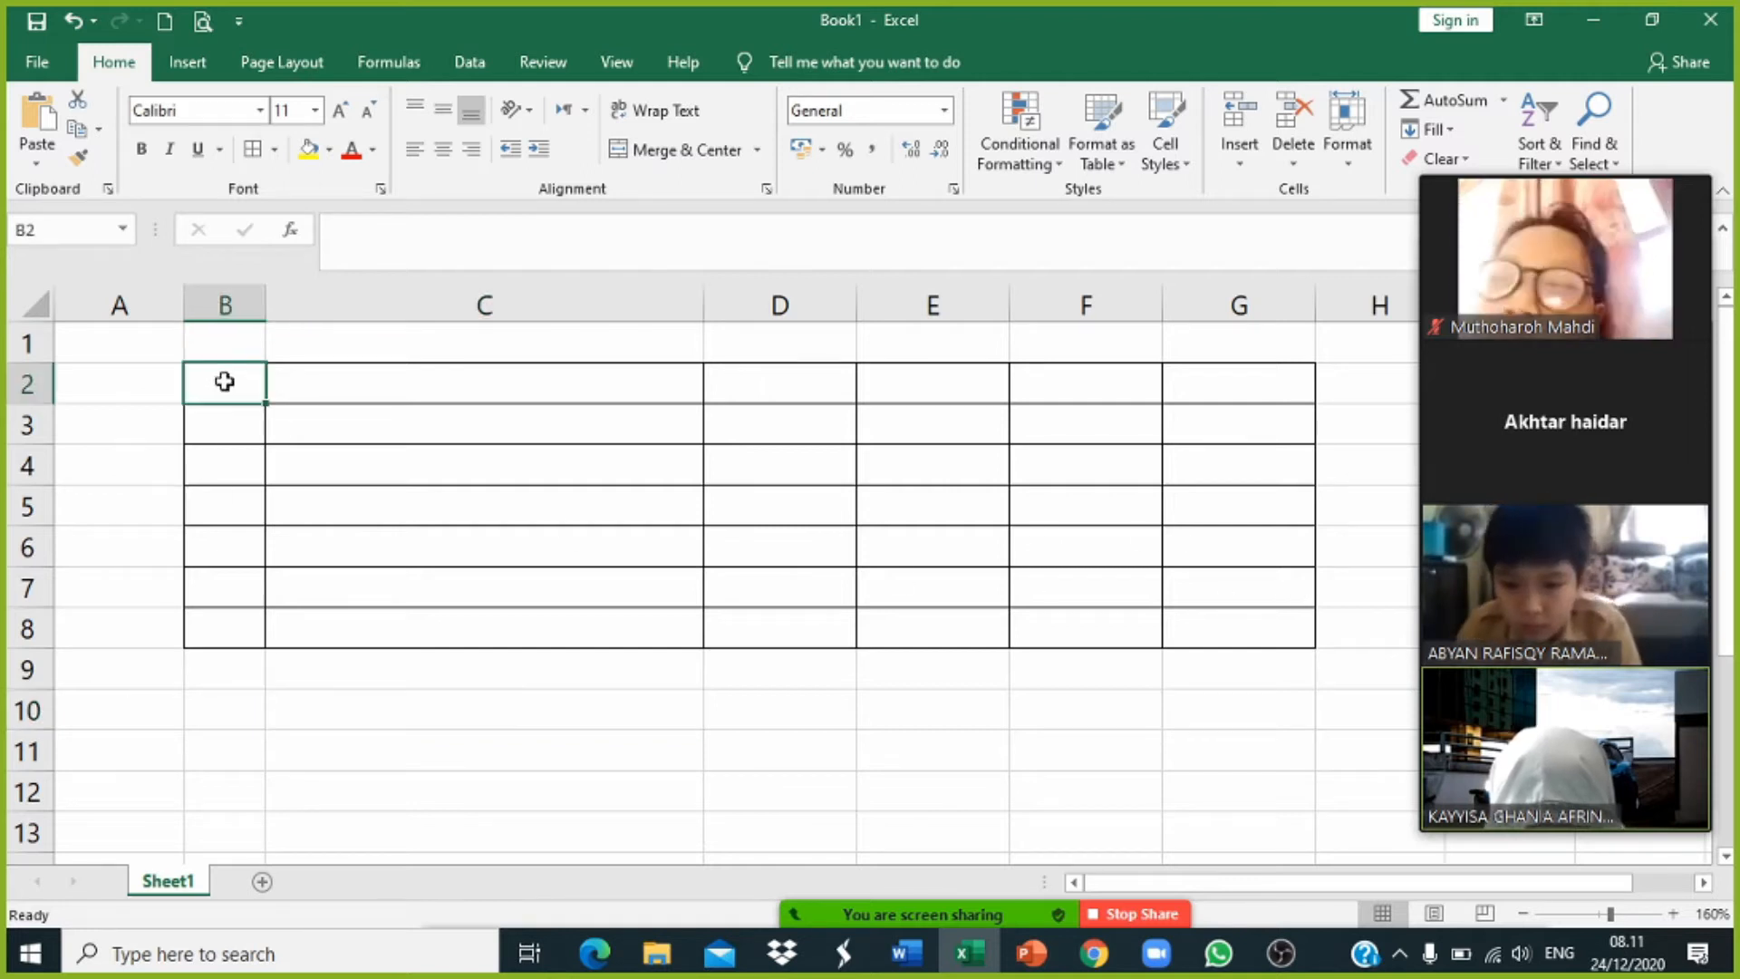
{"action": "left_click", "coordinate": [404, 389]}
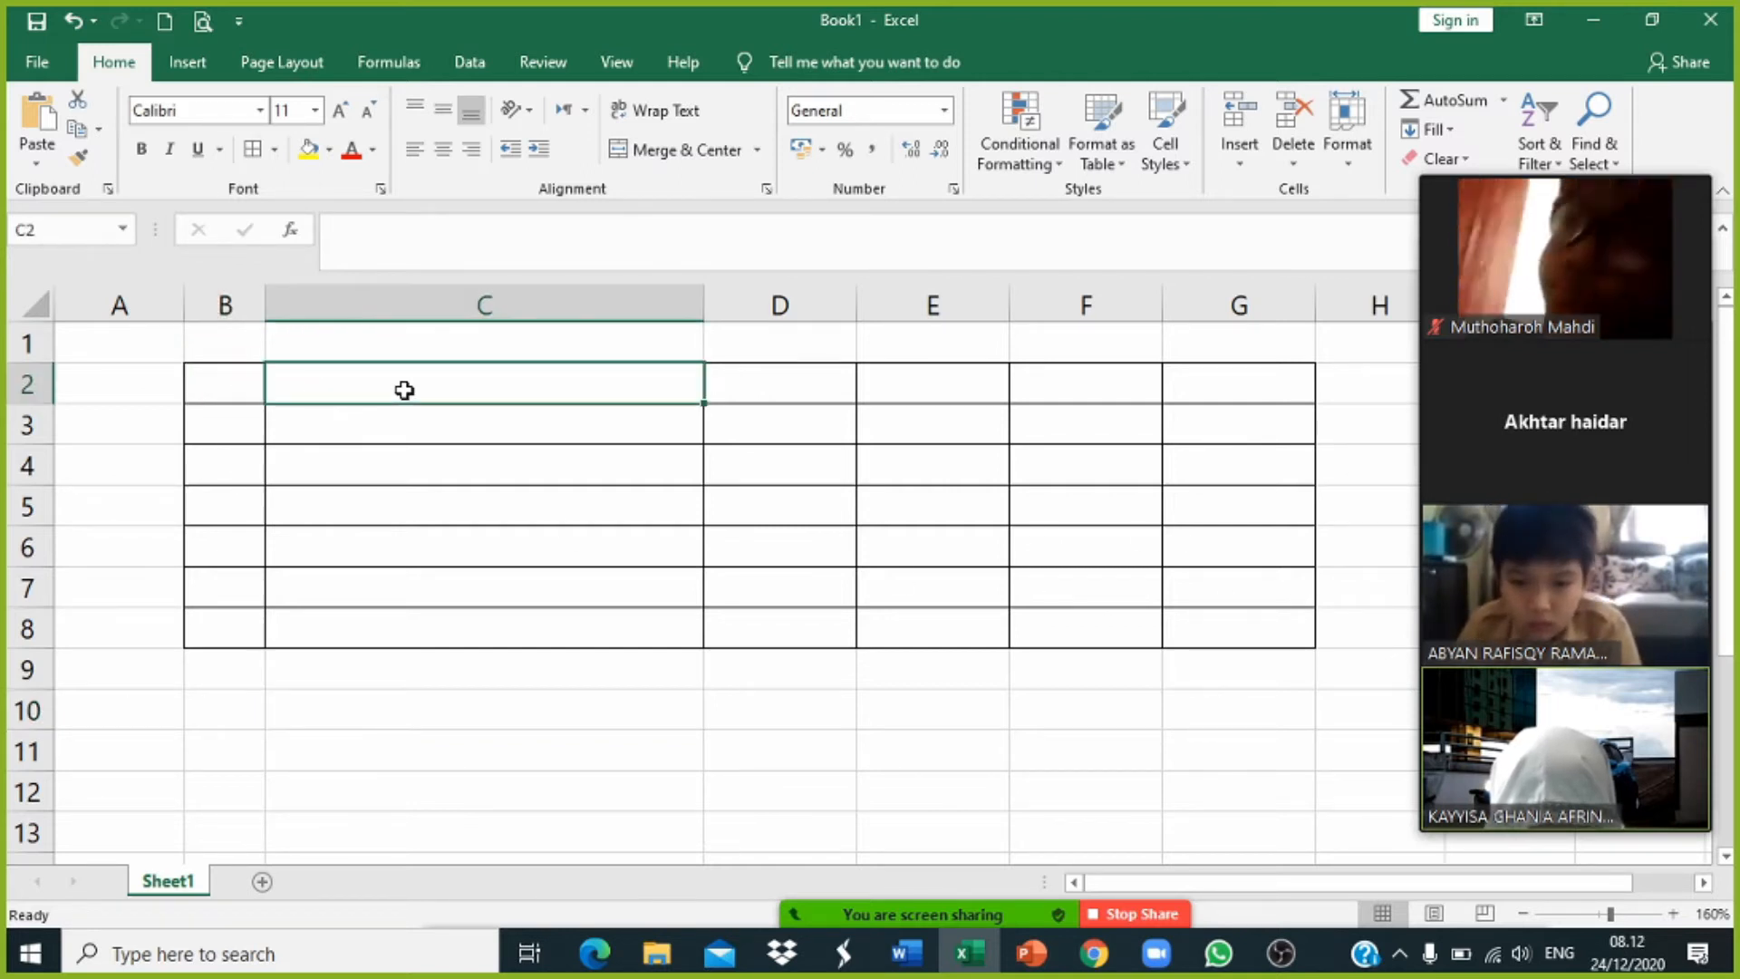
{"action": "left_click", "coordinate": [220, 374]}
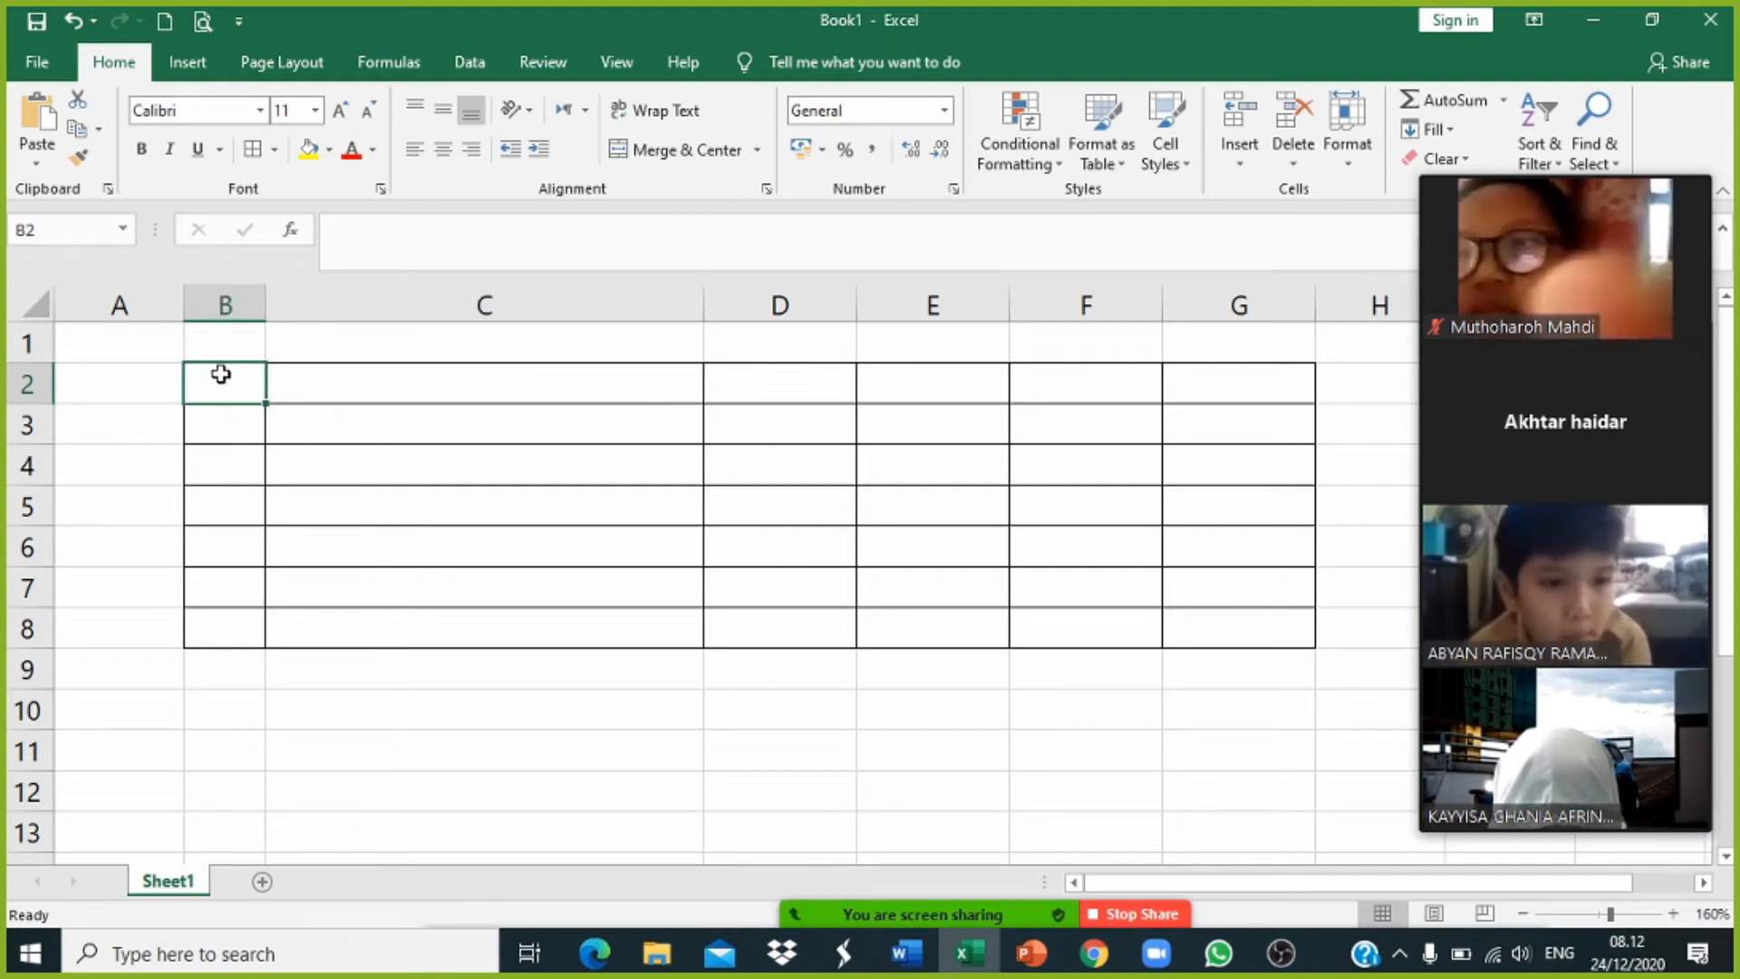
{"action": "left_click_drag", "start_coordinate": [221, 407], "coordinate": [221, 423]}
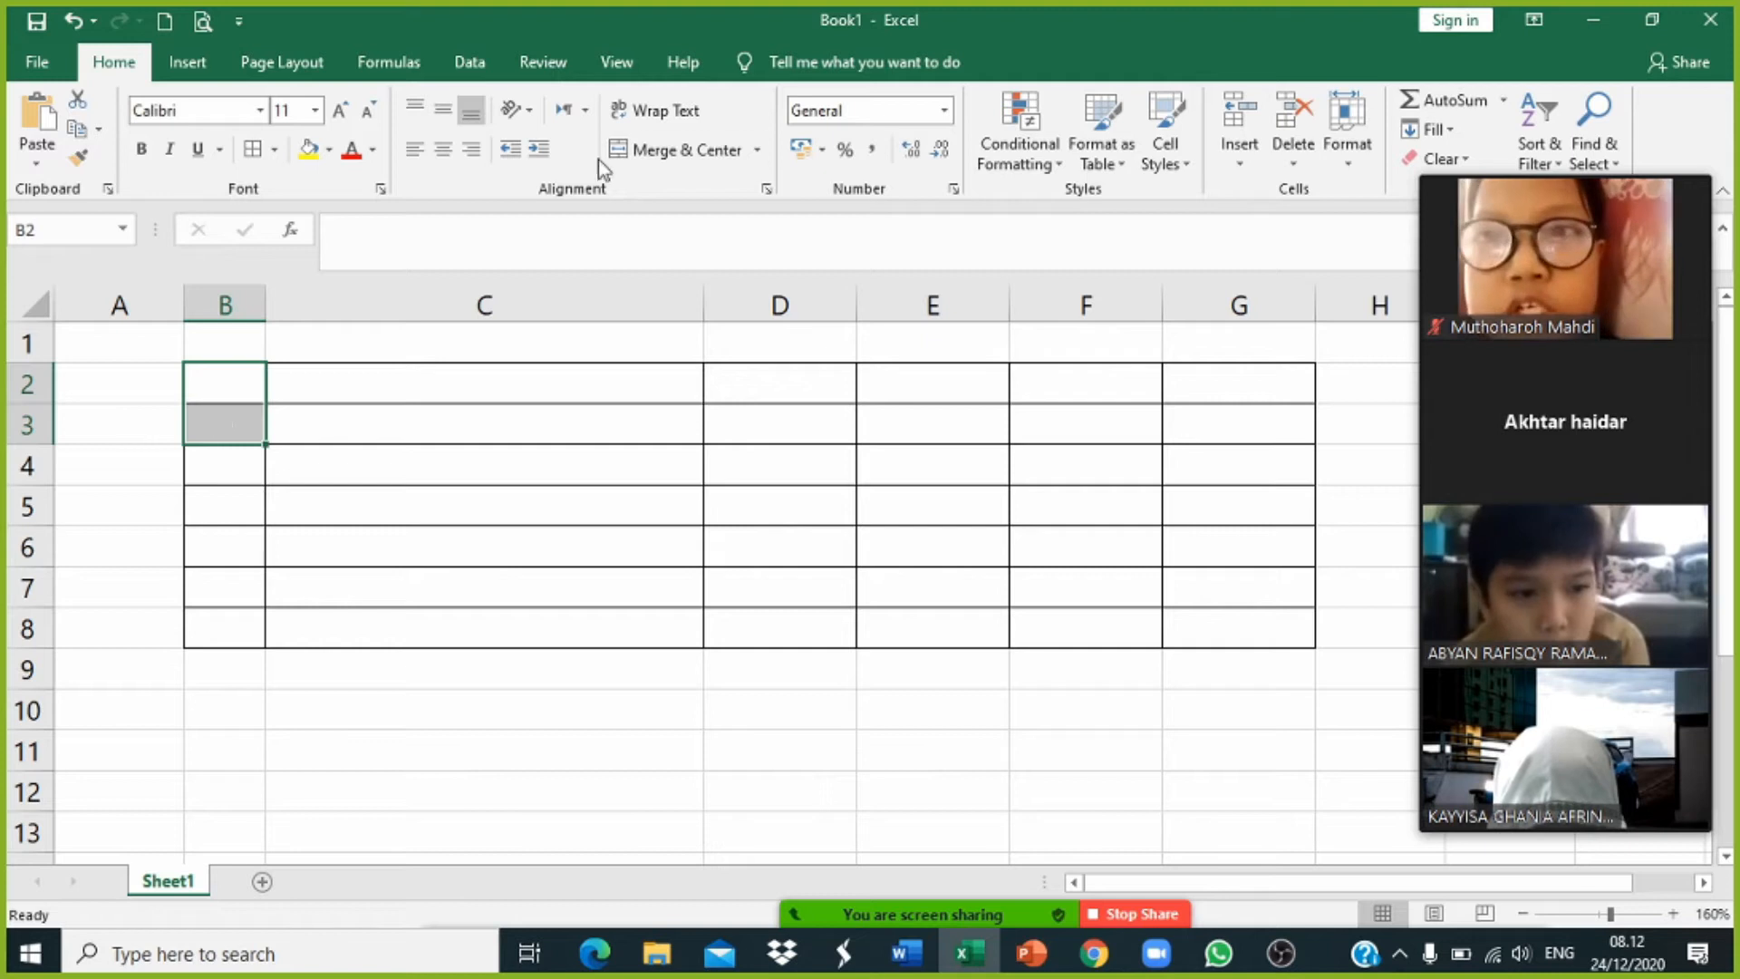
{"action": "left_click", "coordinate": [671, 152]}
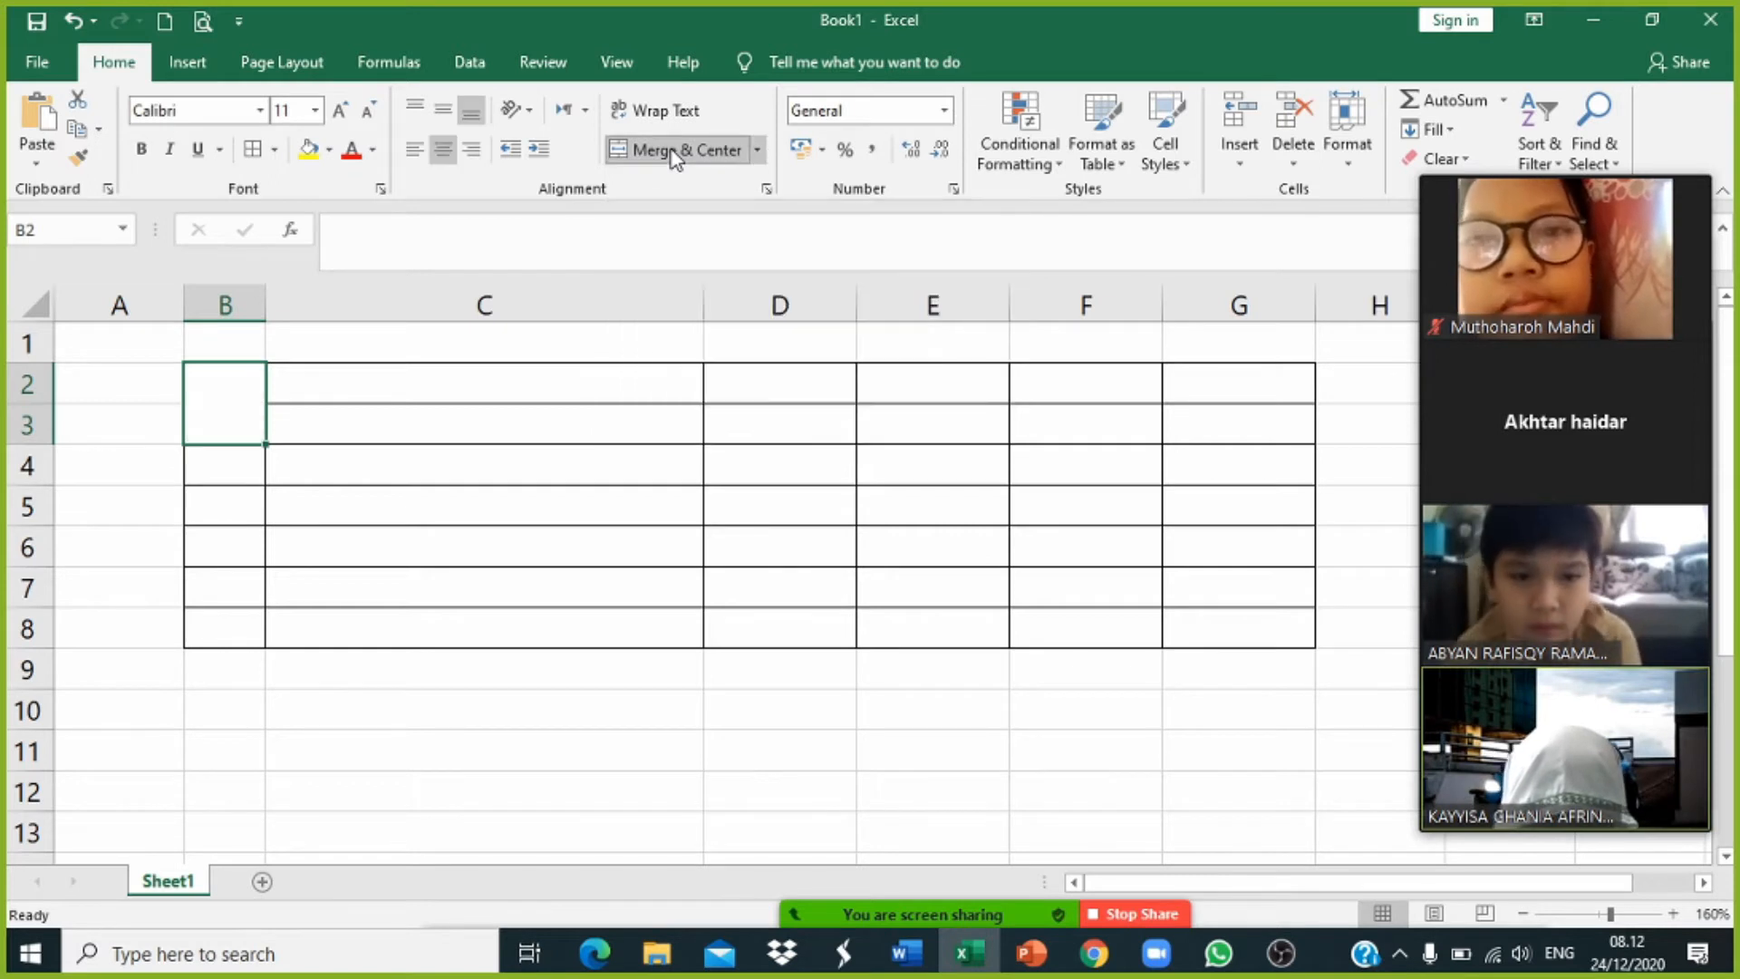
{"action": "left_click", "coordinate": [354, 666]}
{"action": "left_click", "coordinate": [213, 417]}
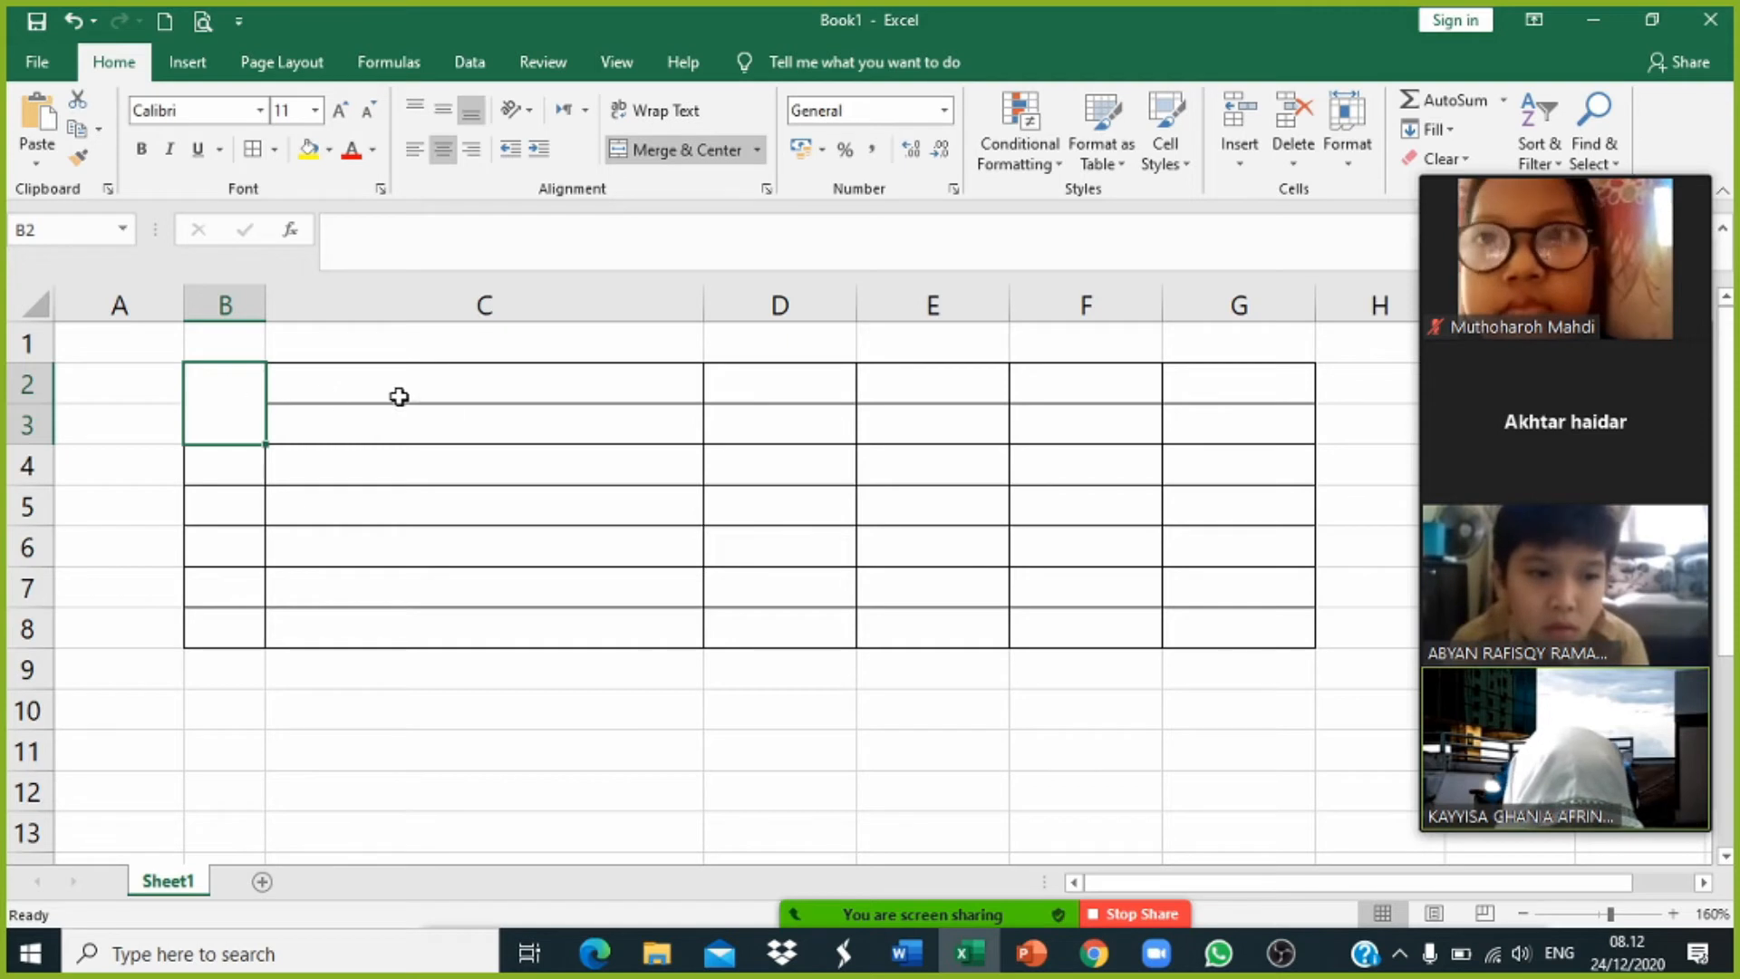
Step: Merge and center cells C2:C3 in the table's header and deselect them
{"action": "left_click", "coordinate": [511, 380]}
{"action": "left_click_drag", "start_coordinate": [513, 402], "coordinate": [513, 409]}
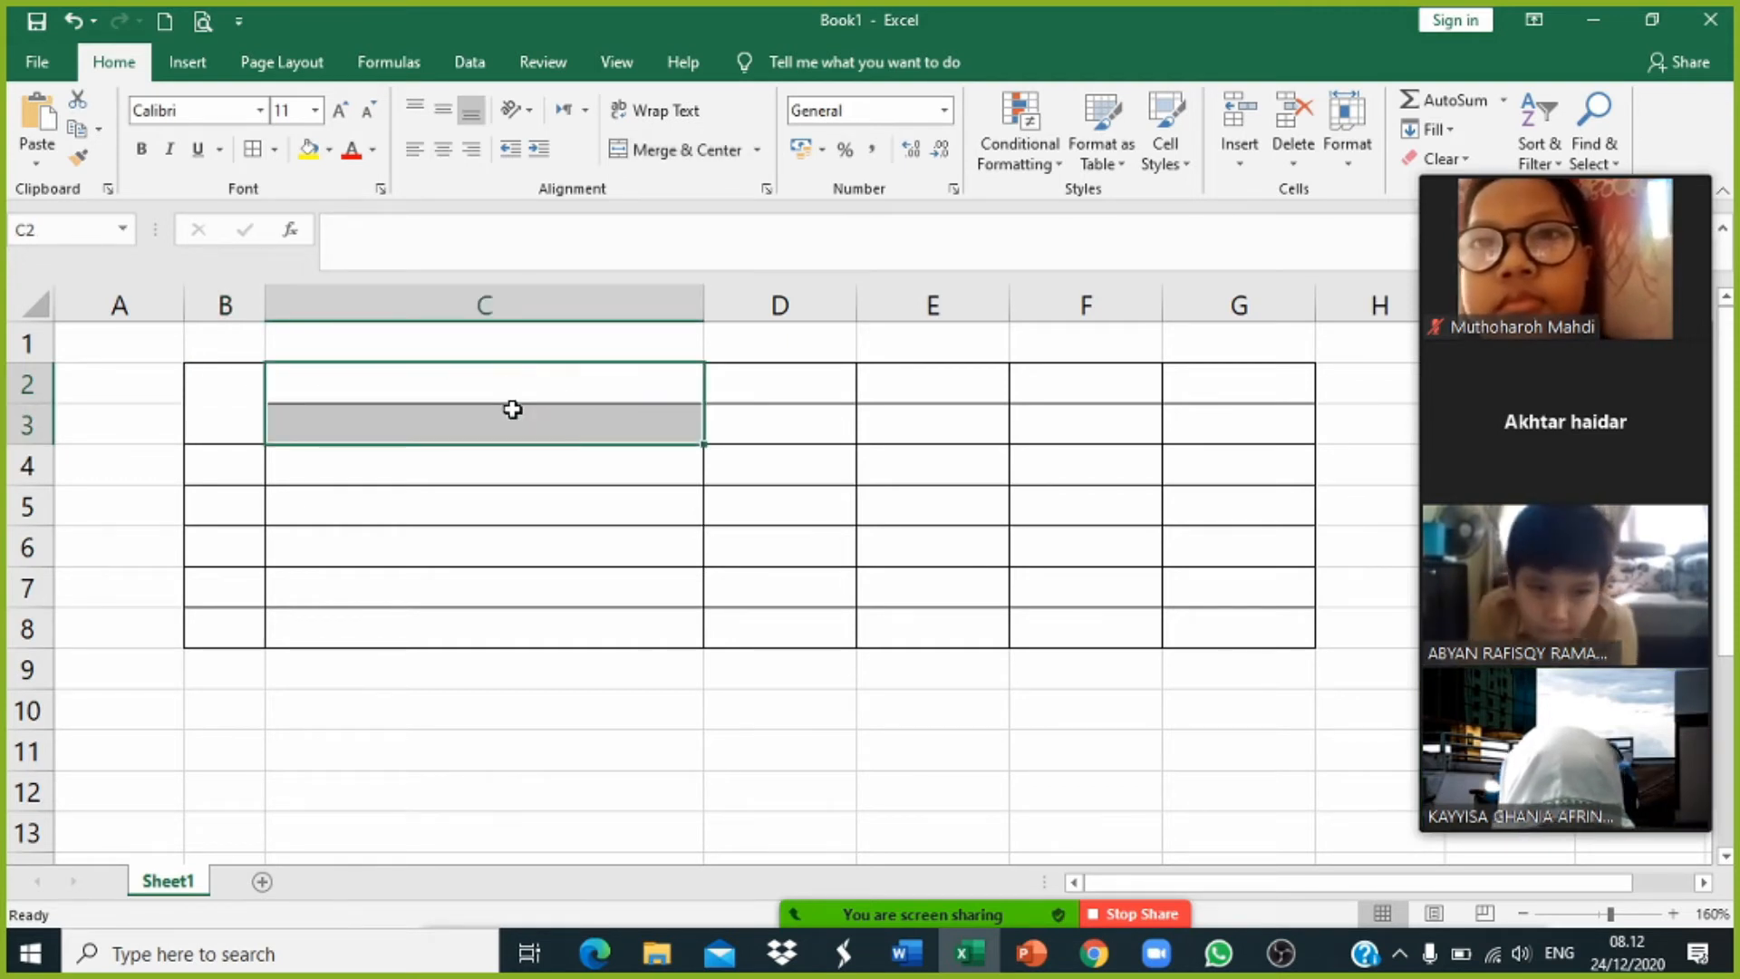
{"action": "left_click", "coordinate": [676, 150]}
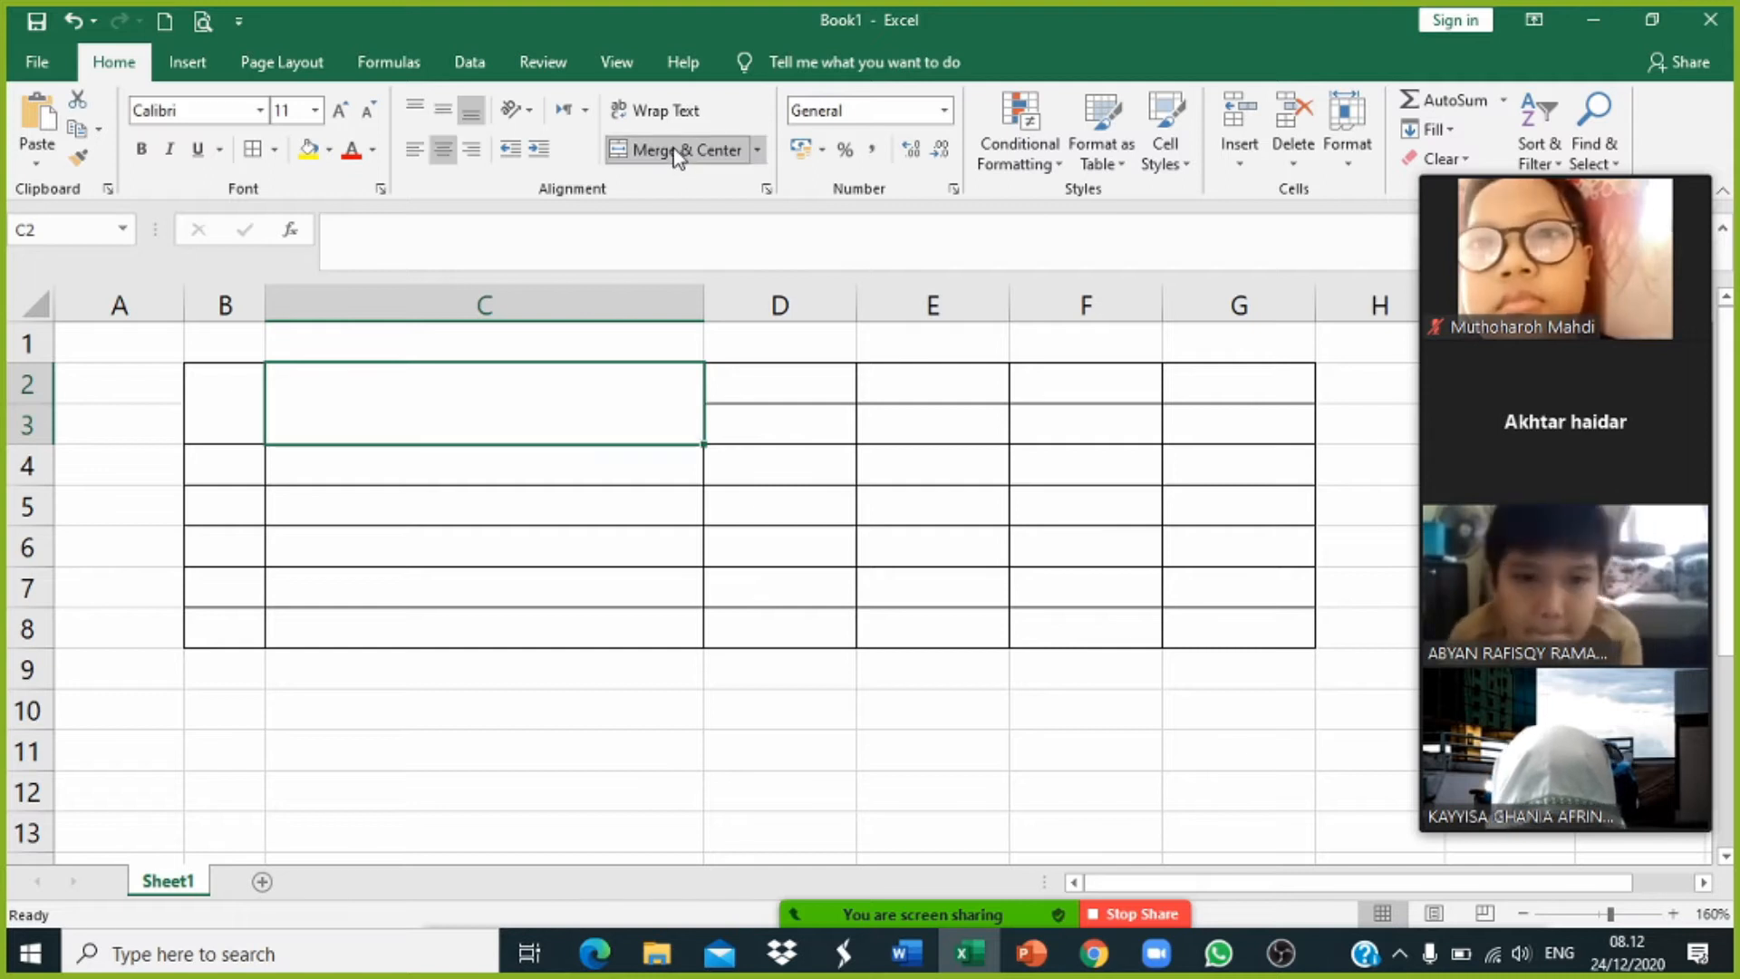
{"action": "left_click", "coordinate": [862, 590]}
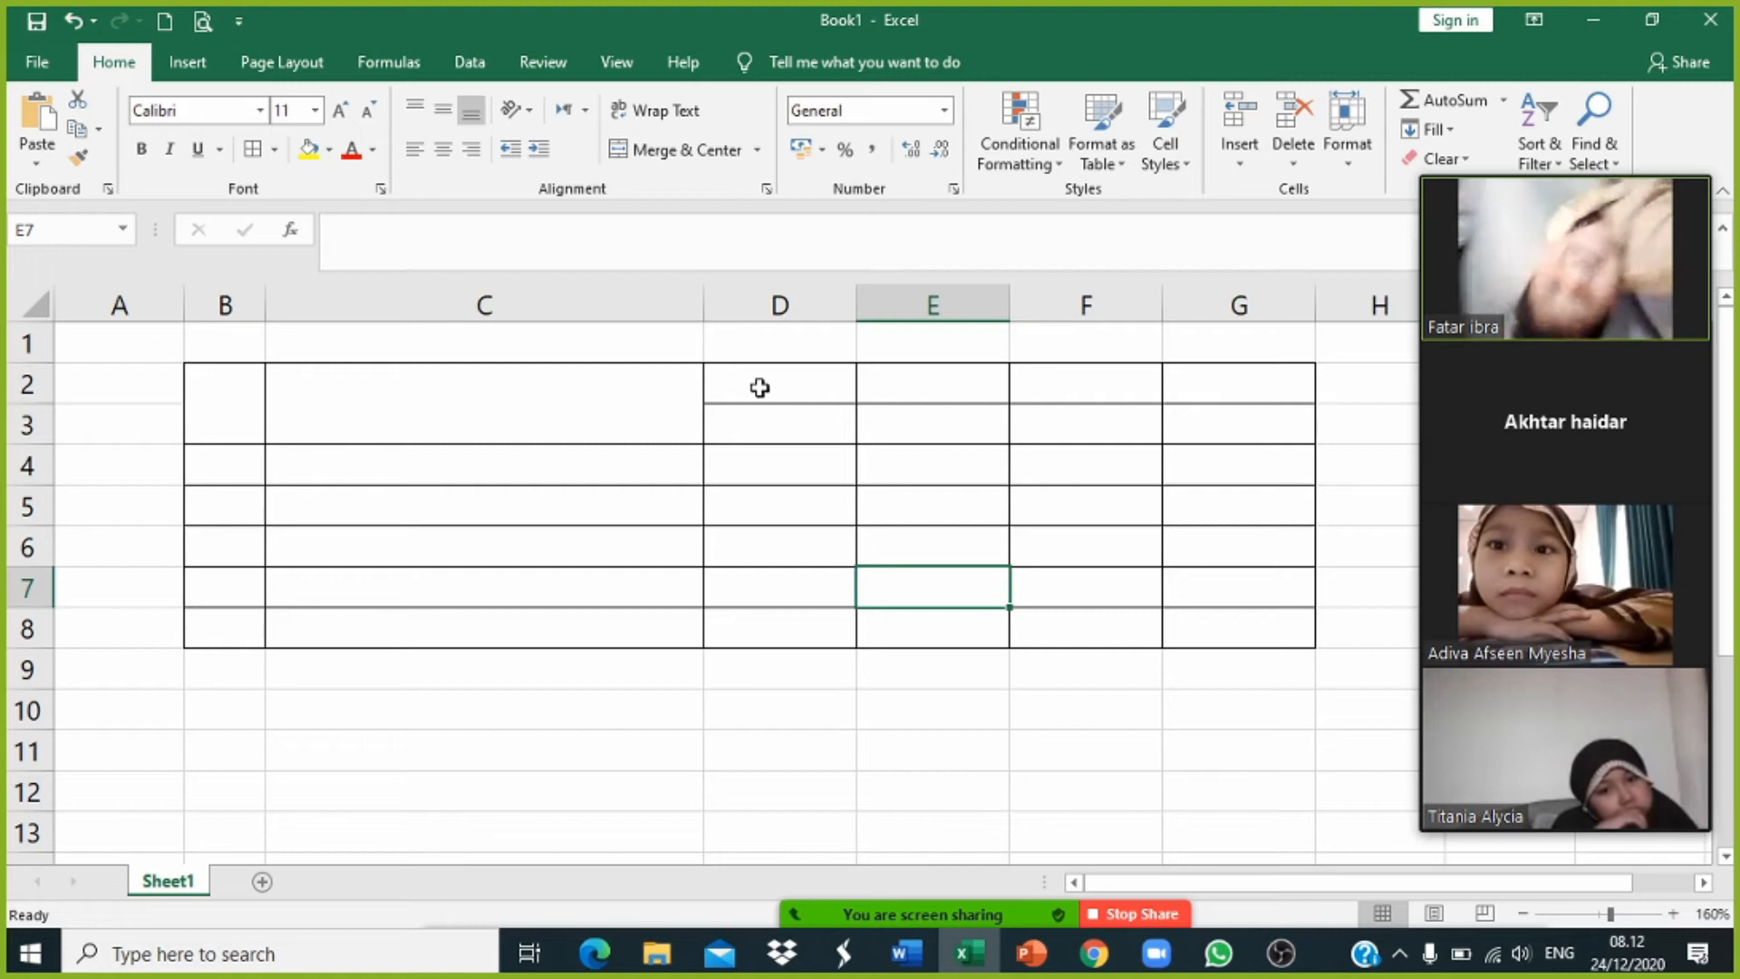
Step: Merge and center cells D2:G2 across the table's header row and deselect them
{"action": "left_click_drag", "start_coordinate": [776, 382], "coordinate": [1229, 381]}
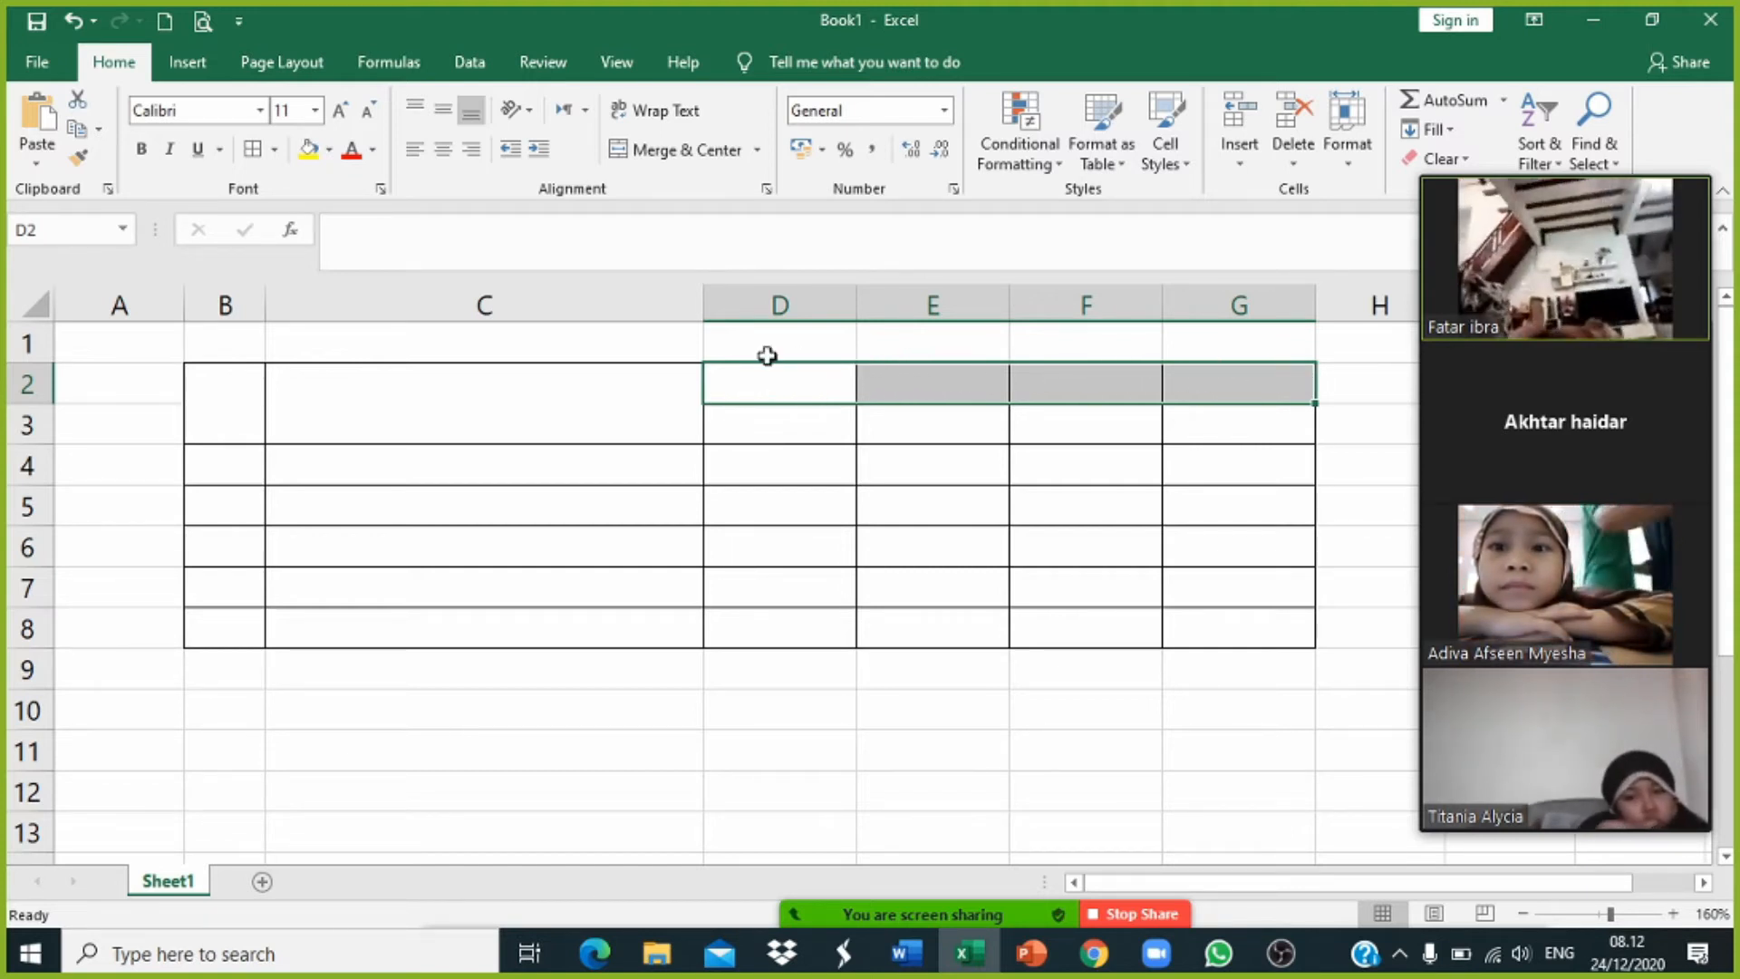
{"action": "left_click", "coordinate": [700, 161]}
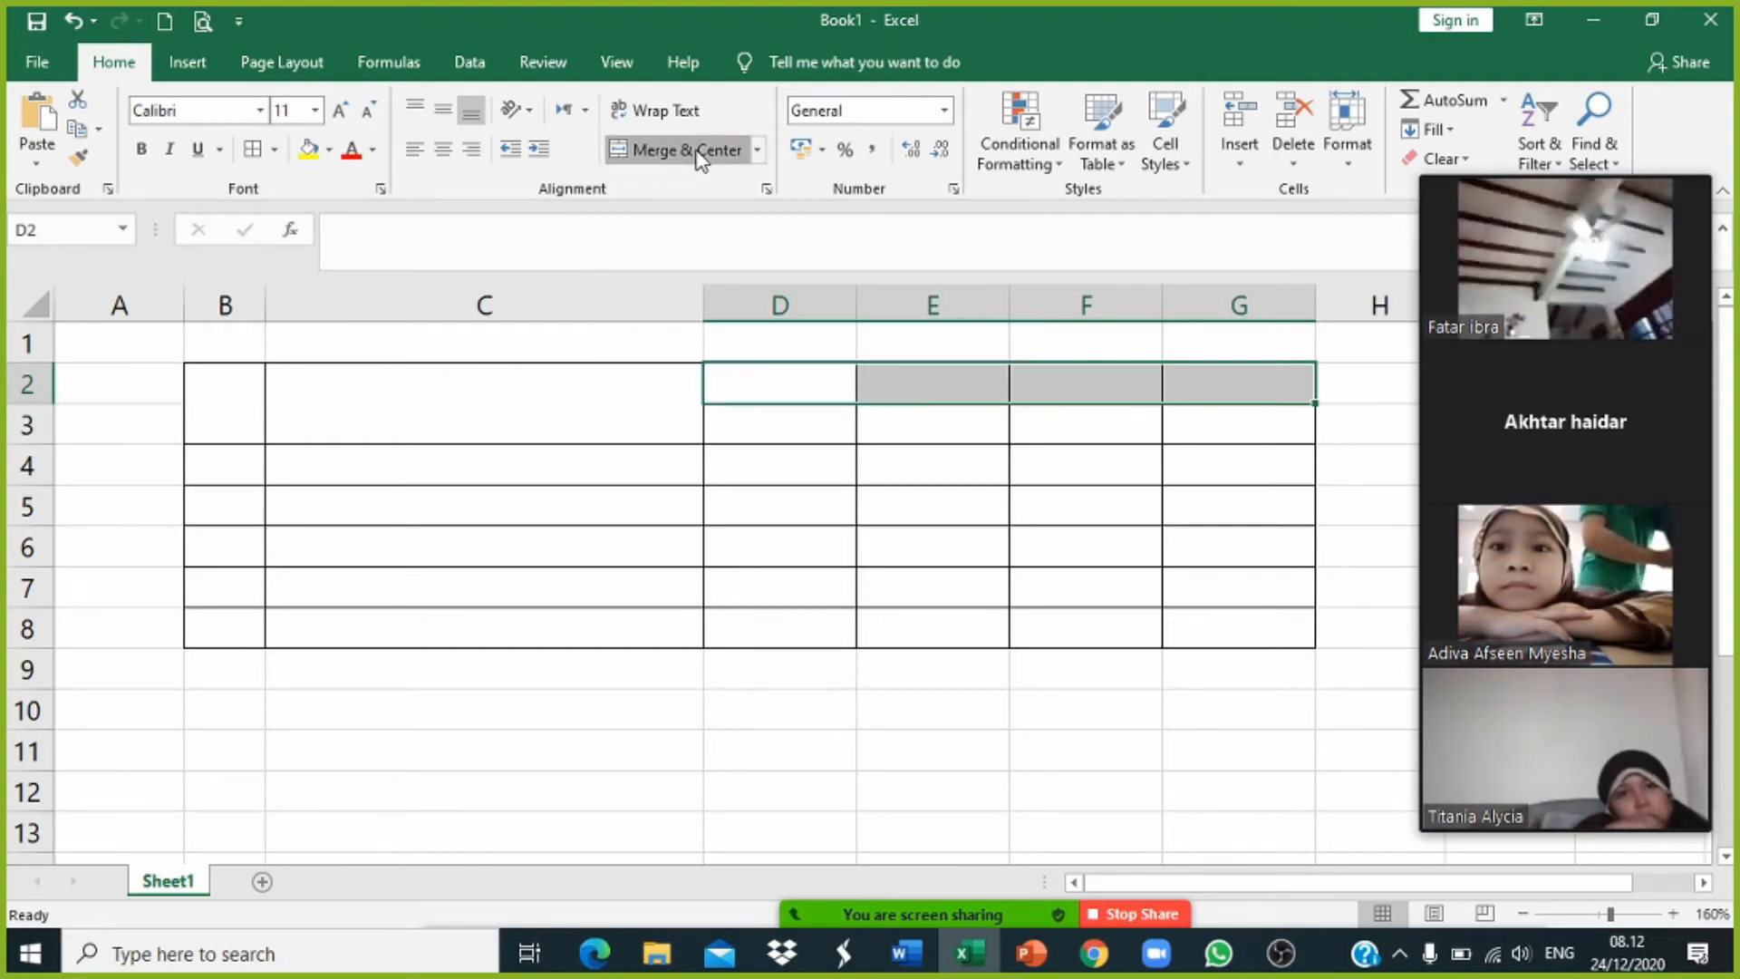
{"action": "left_click", "coordinate": [426, 512]}
Step: Enter the headings NO in merged cell B2, NAMA in C2 and NILAI PELAJARAN in D2
{"action": "left_click", "coordinate": [217, 430]}
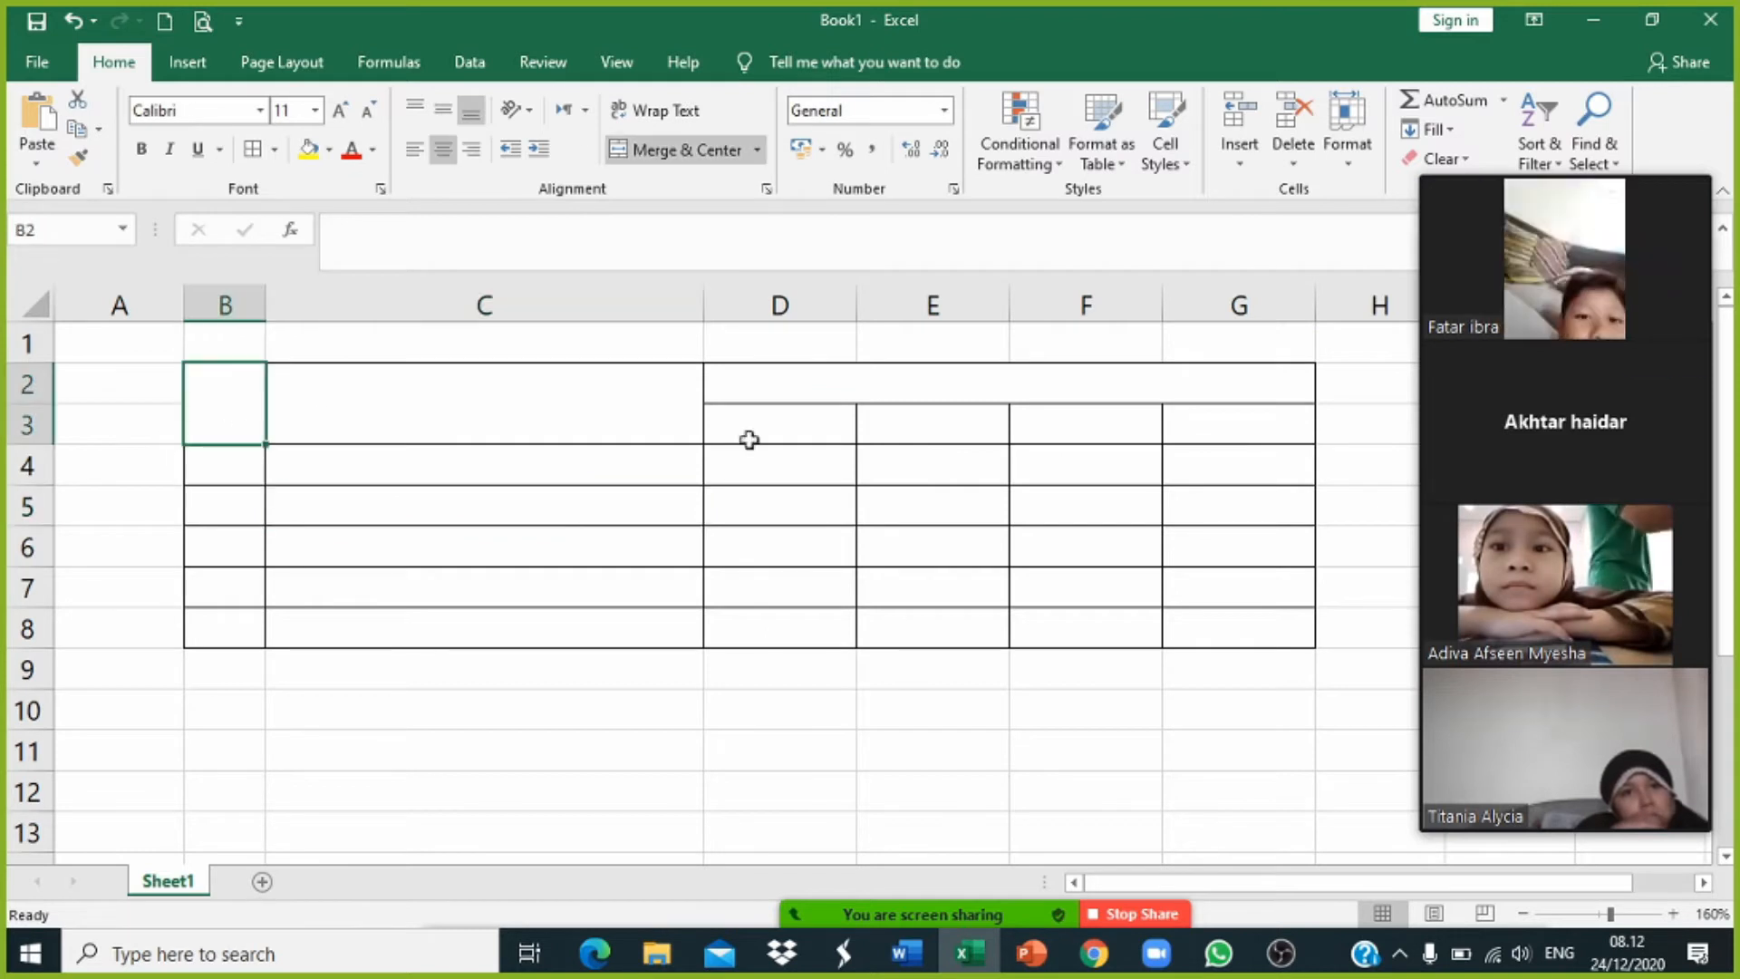
{"action": "type", "text": "NO"}
{"action": "key", "text": "Tab"}
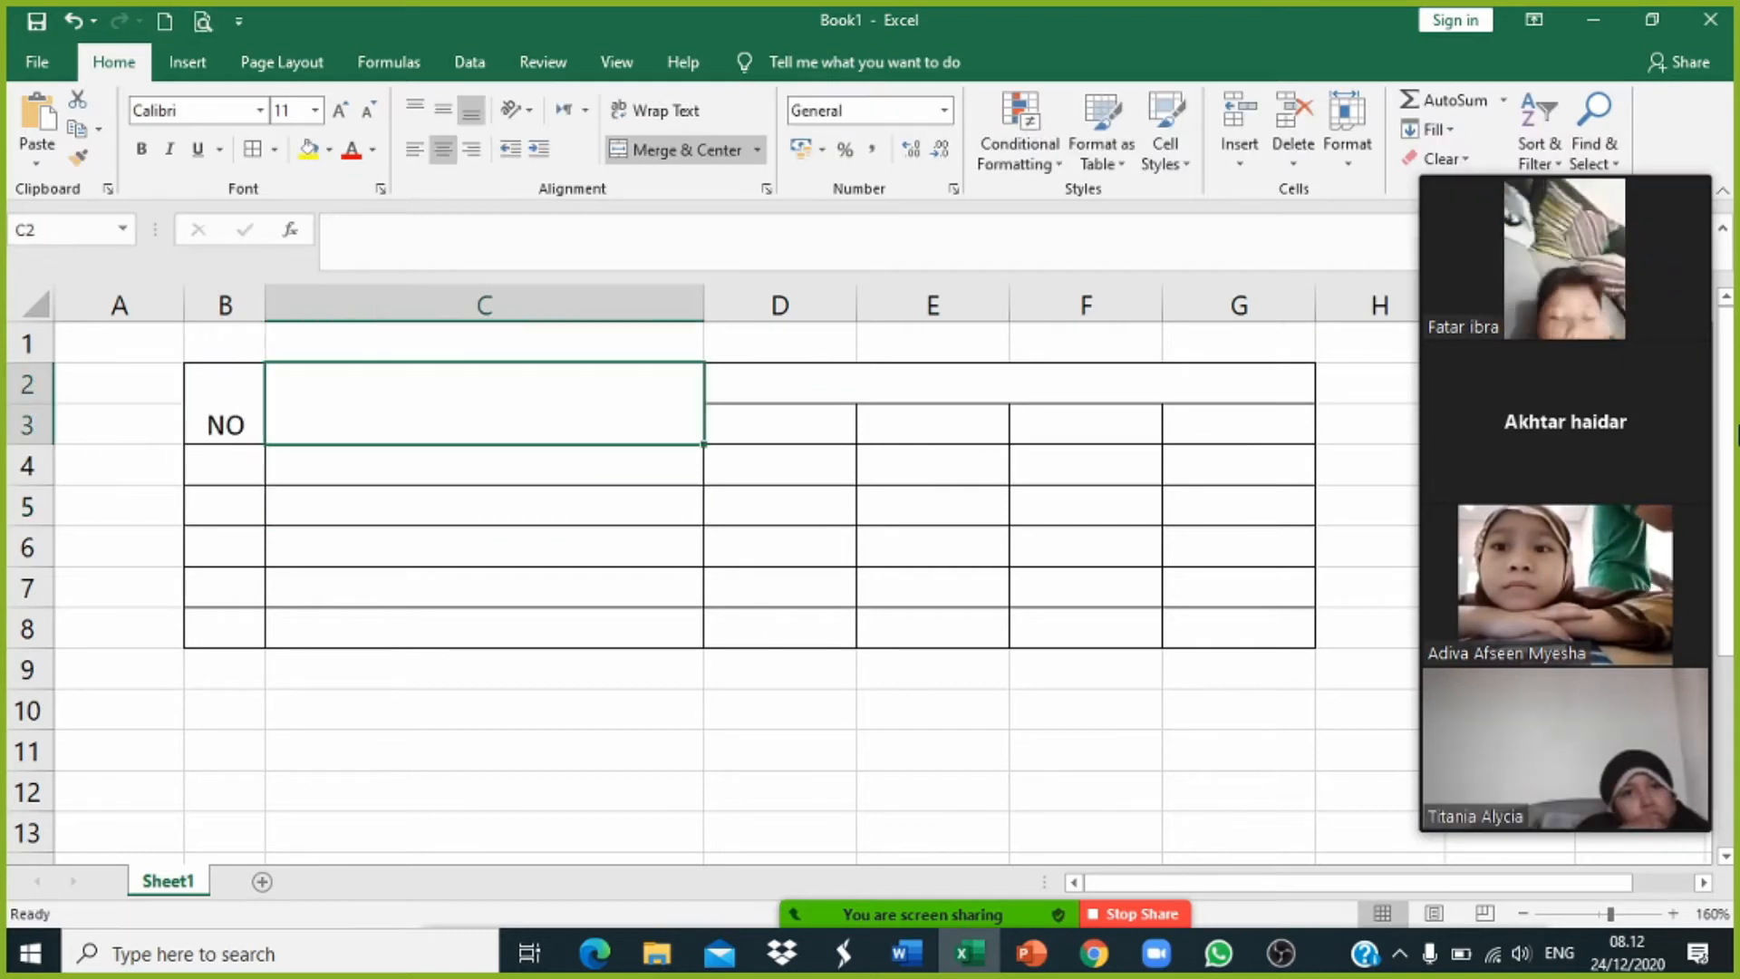
{"action": "type", "text": "NAMA"}
{"action": "key", "text": "Tab"}
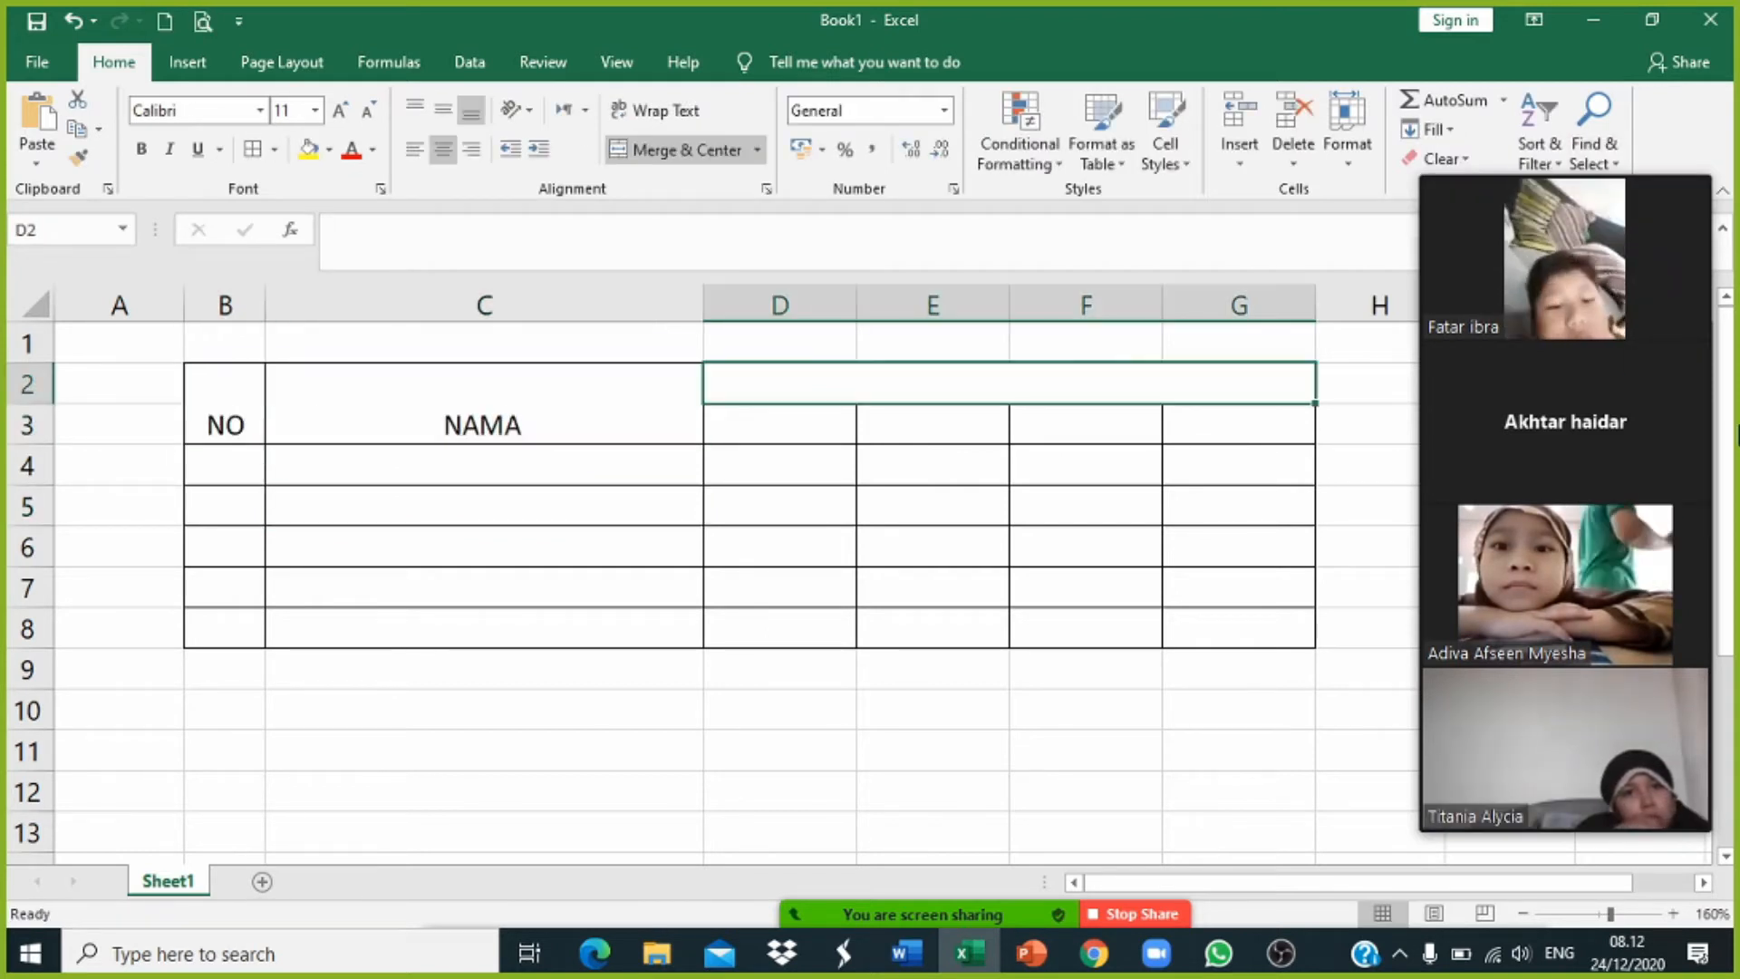
{"action": "type", "text": "NILAI PELAJARAN"}
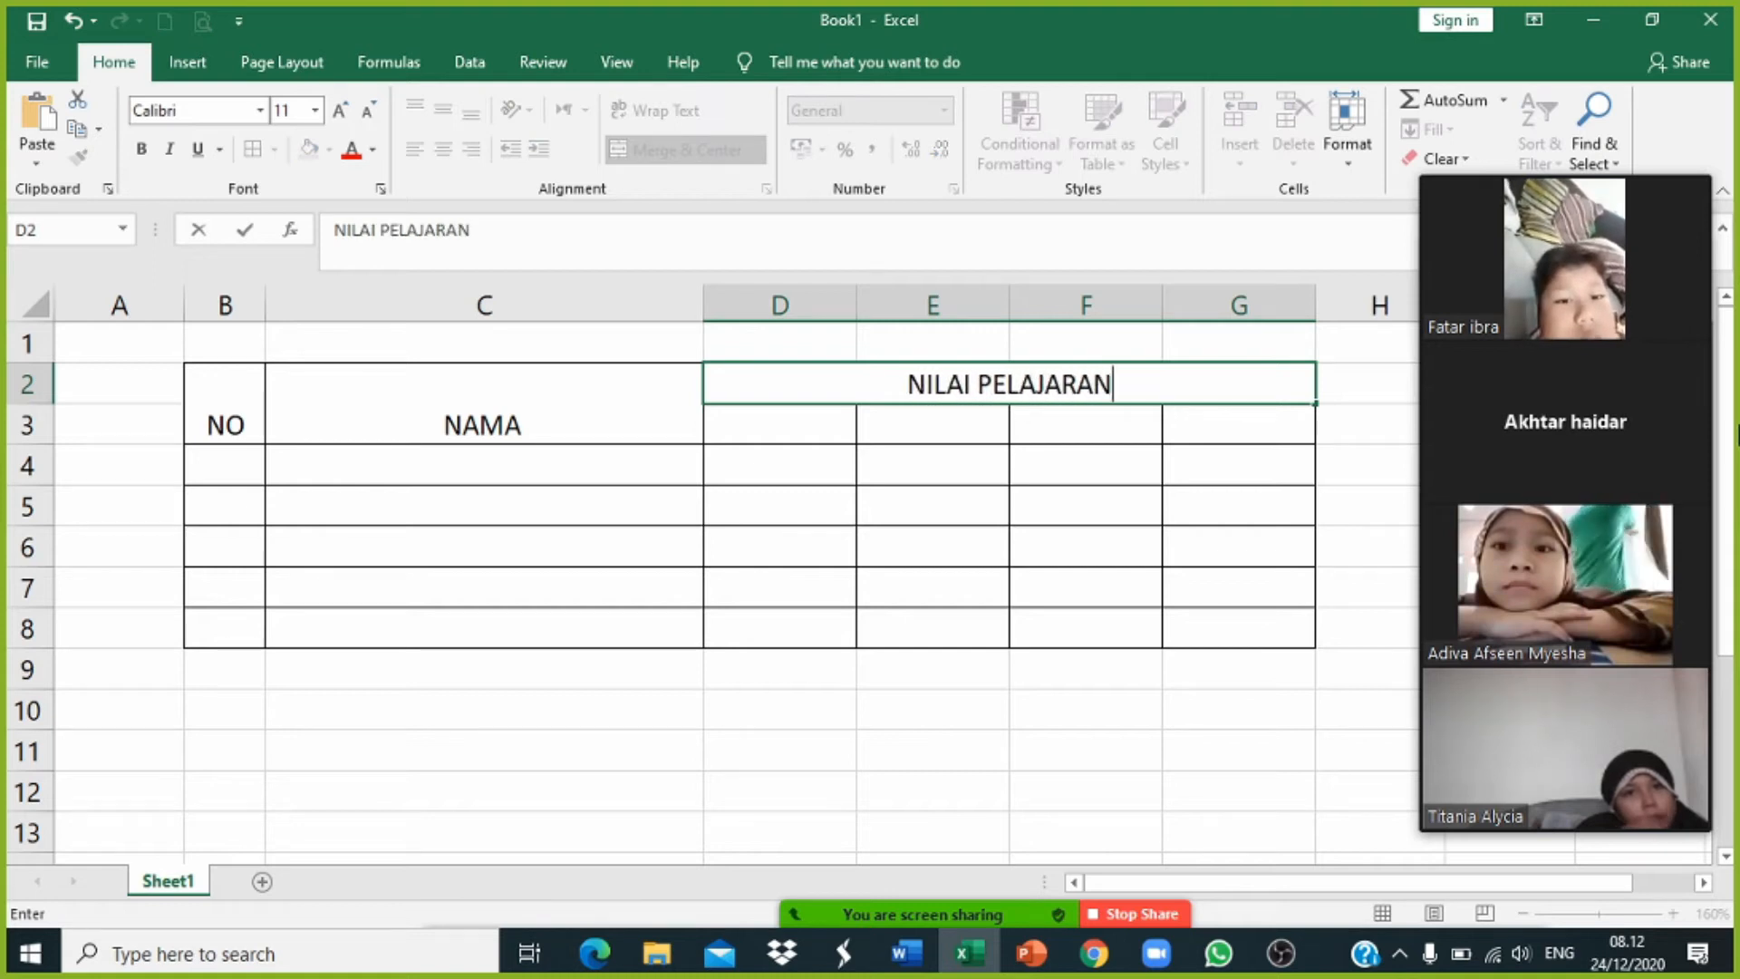
Step: Enter the subject headings TEMATIK, IMLA, FIQIH and AKIDAH in cells D3 through G3
{"action": "left_click", "coordinate": [773, 415]}
{"action": "type", "text": "TEMATIK"}
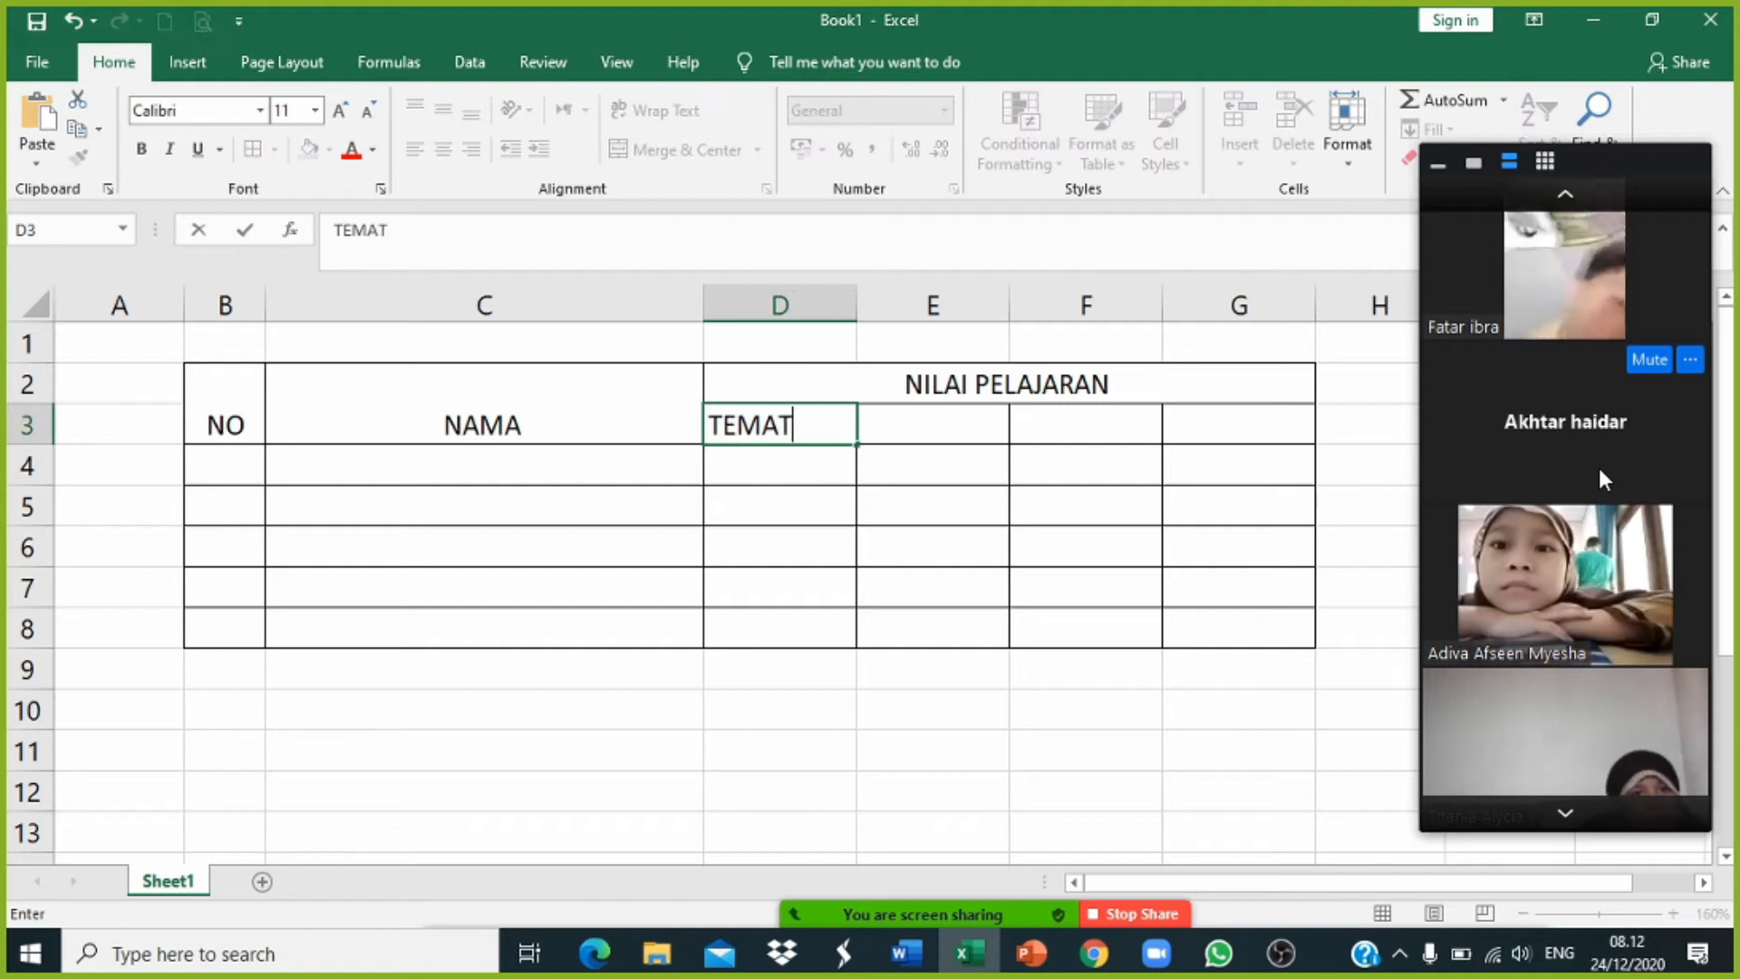
{"action": "key", "text": "Tab"}
{"action": "type", "text": "IMLA"}
{"action": "key", "text": "Tab"}
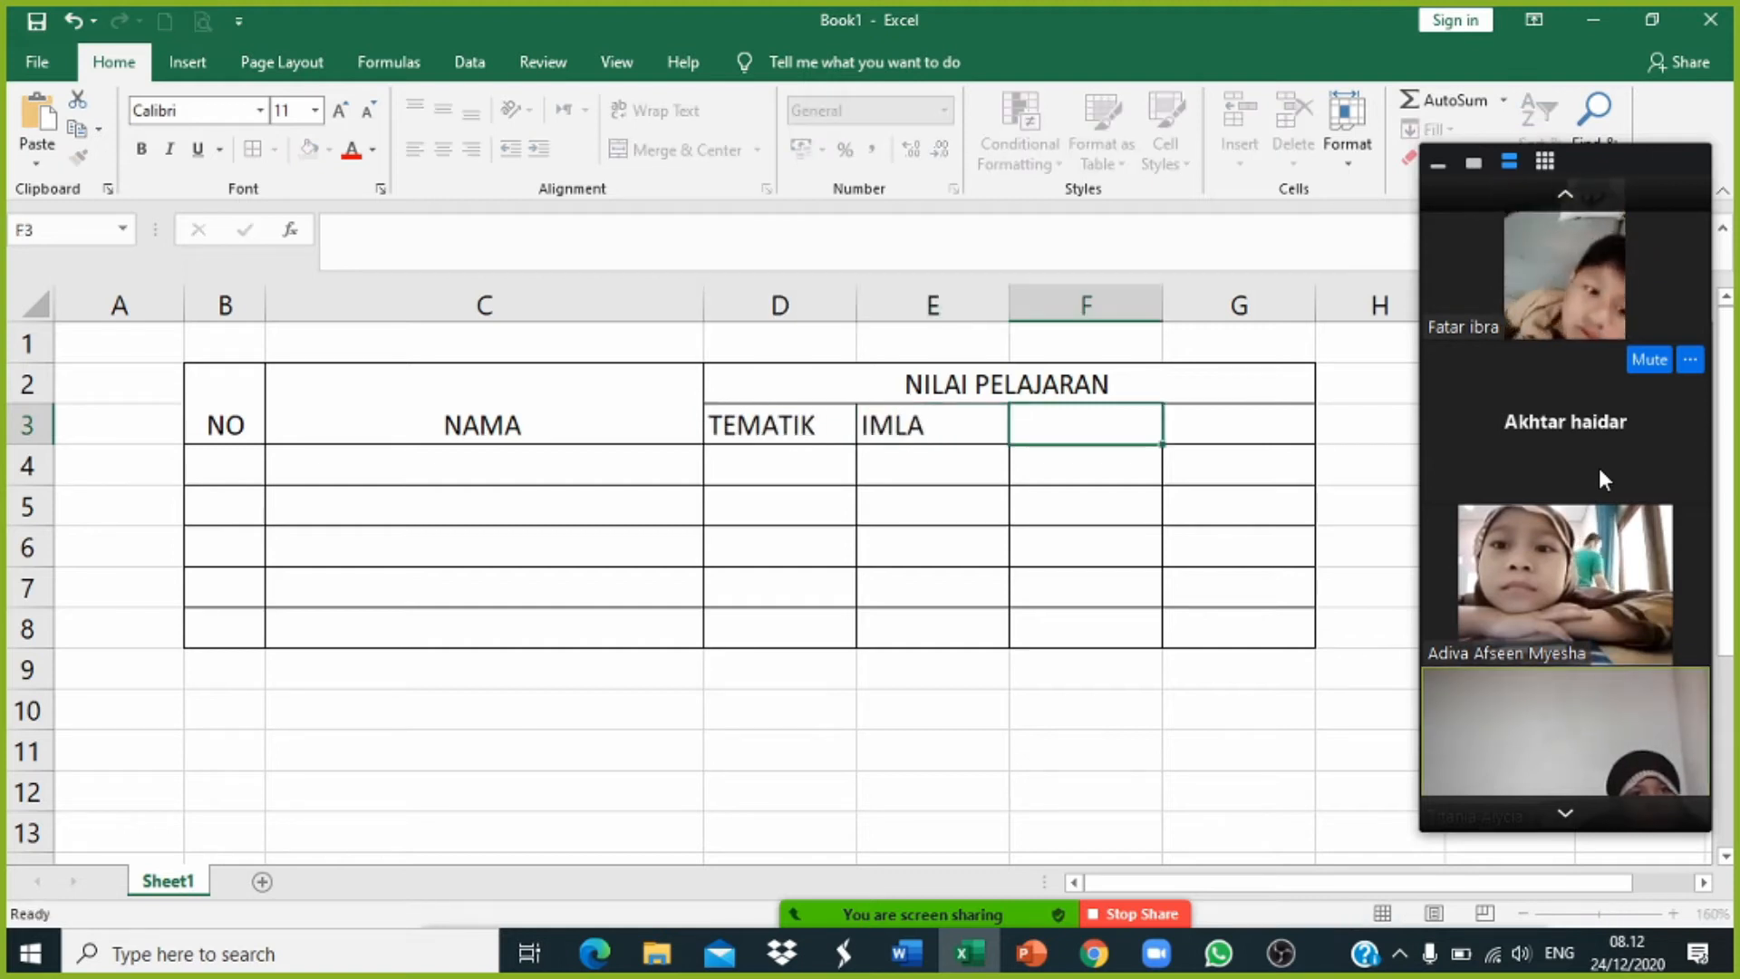
{"action": "type", "text": "FIQIH"}
{"action": "key", "text": "Tab"}
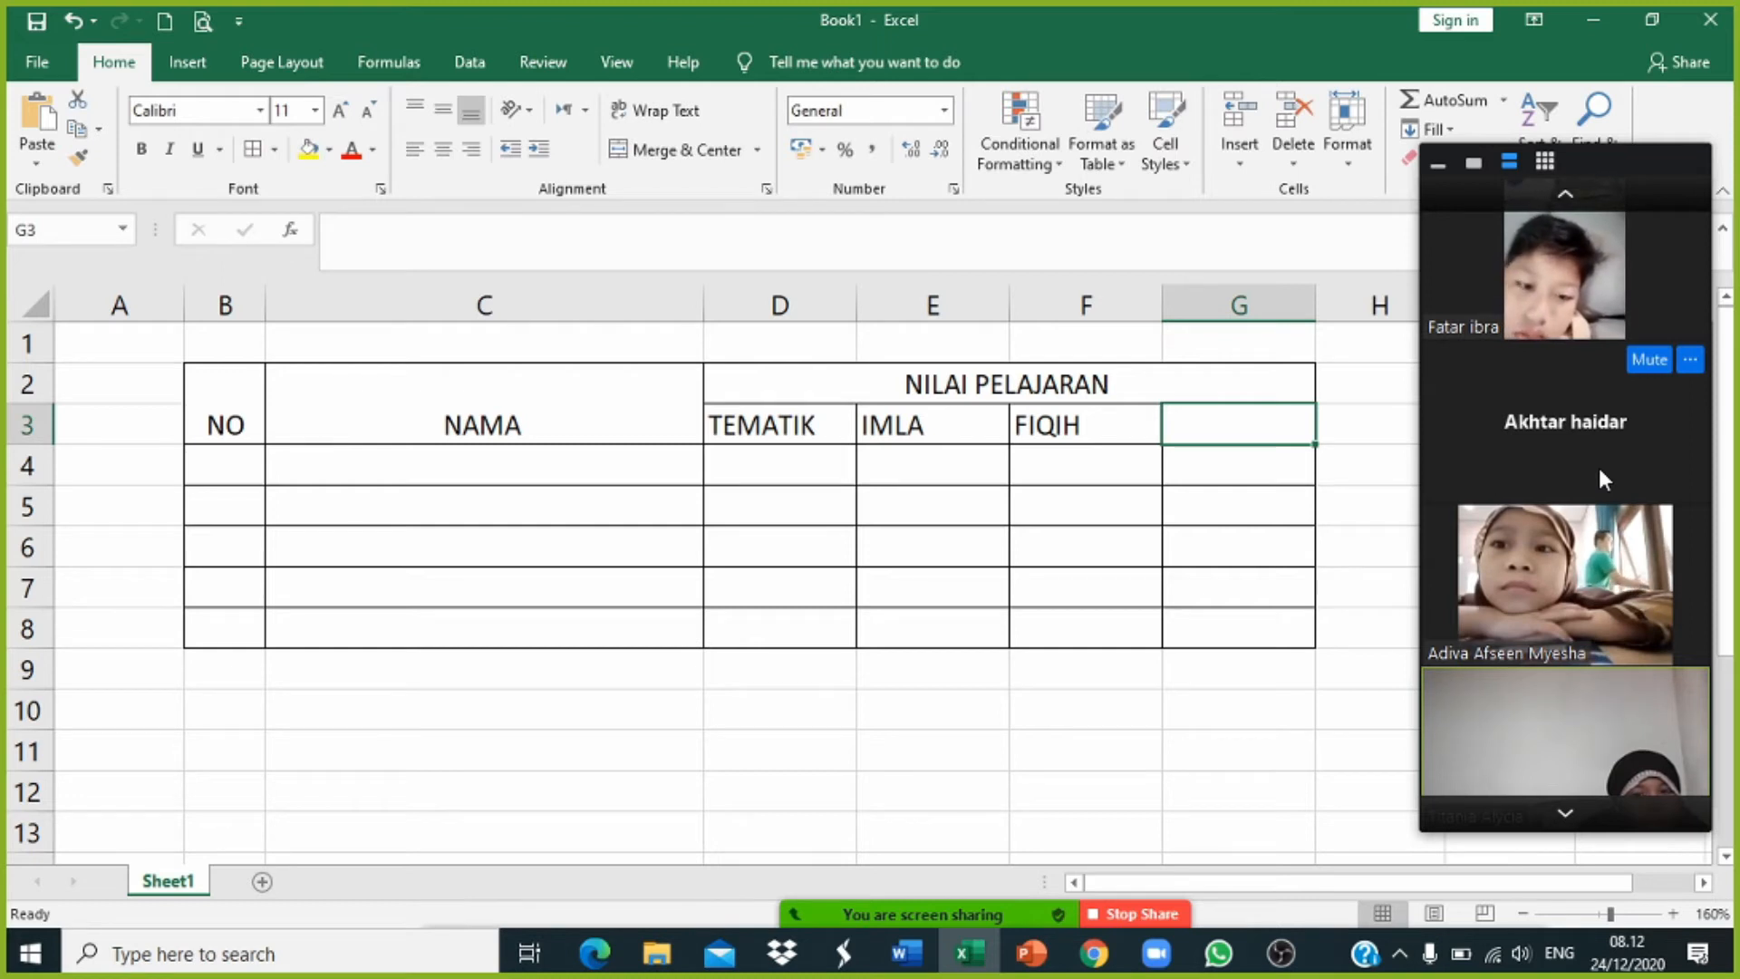
{"action": "type", "text": "AKIDAH"}
{"action": "key", "text": "Return"}
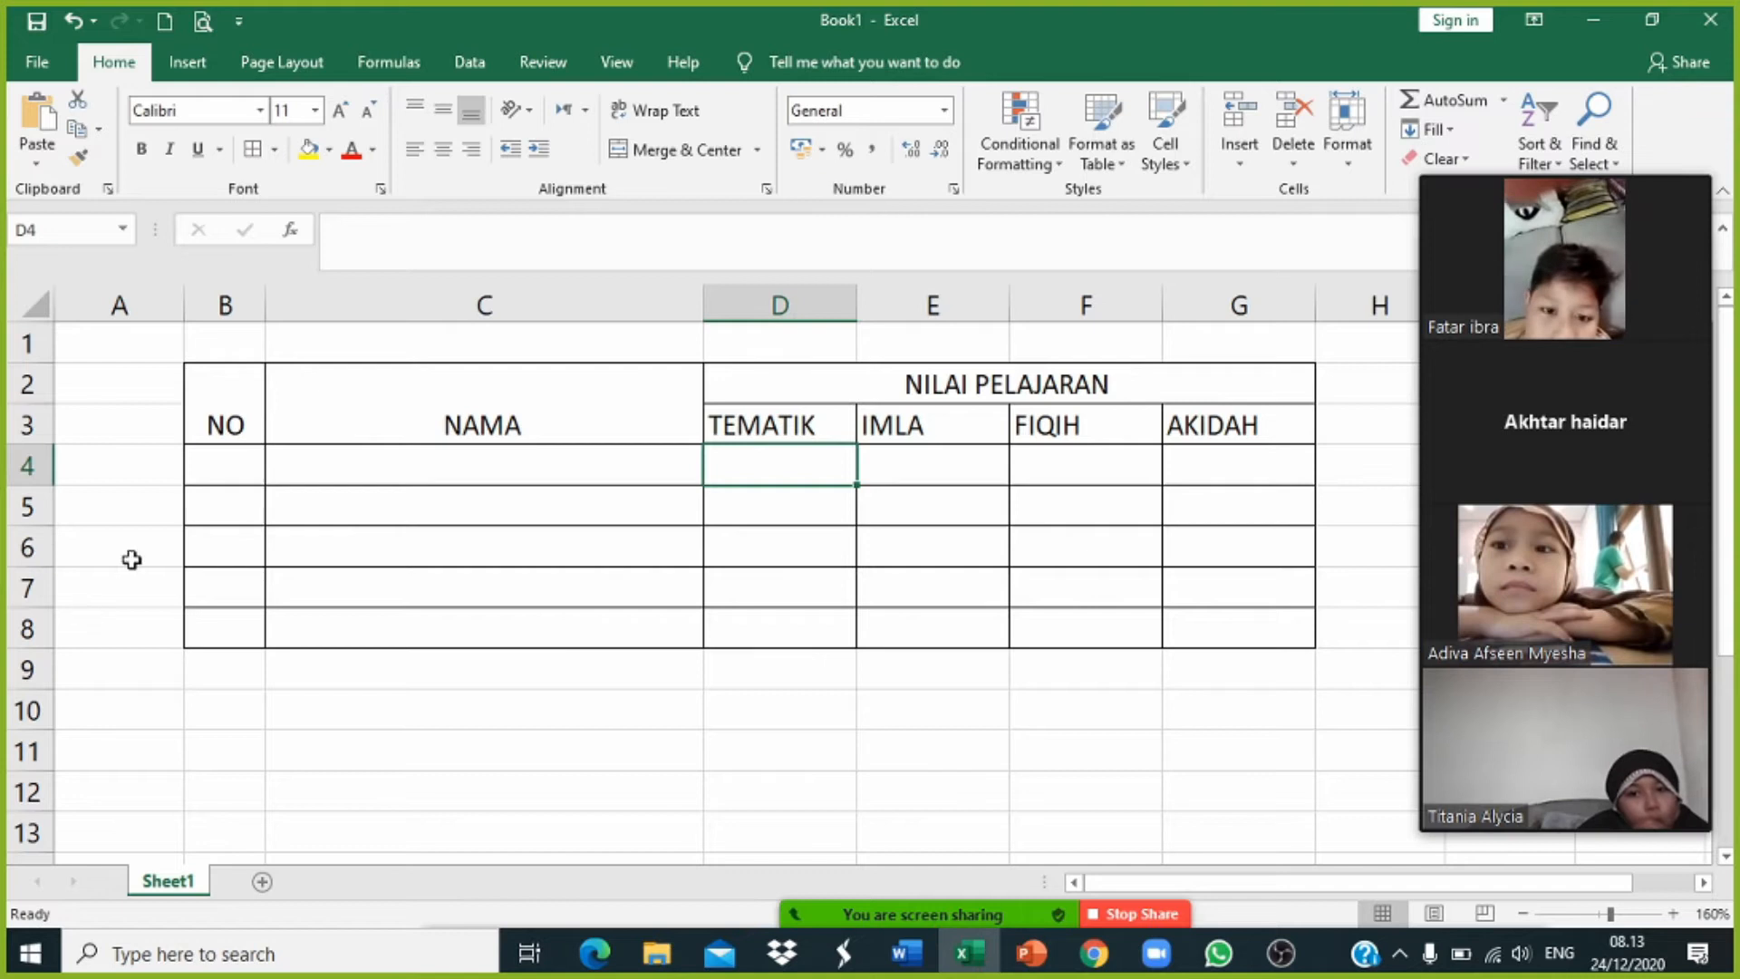
Step: Middle-align the NO and NAMA headings vertically in their merged cells B2 and C2
{"action": "left_click", "coordinate": [225, 421]}
{"action": "left_click", "coordinate": [455, 424]}
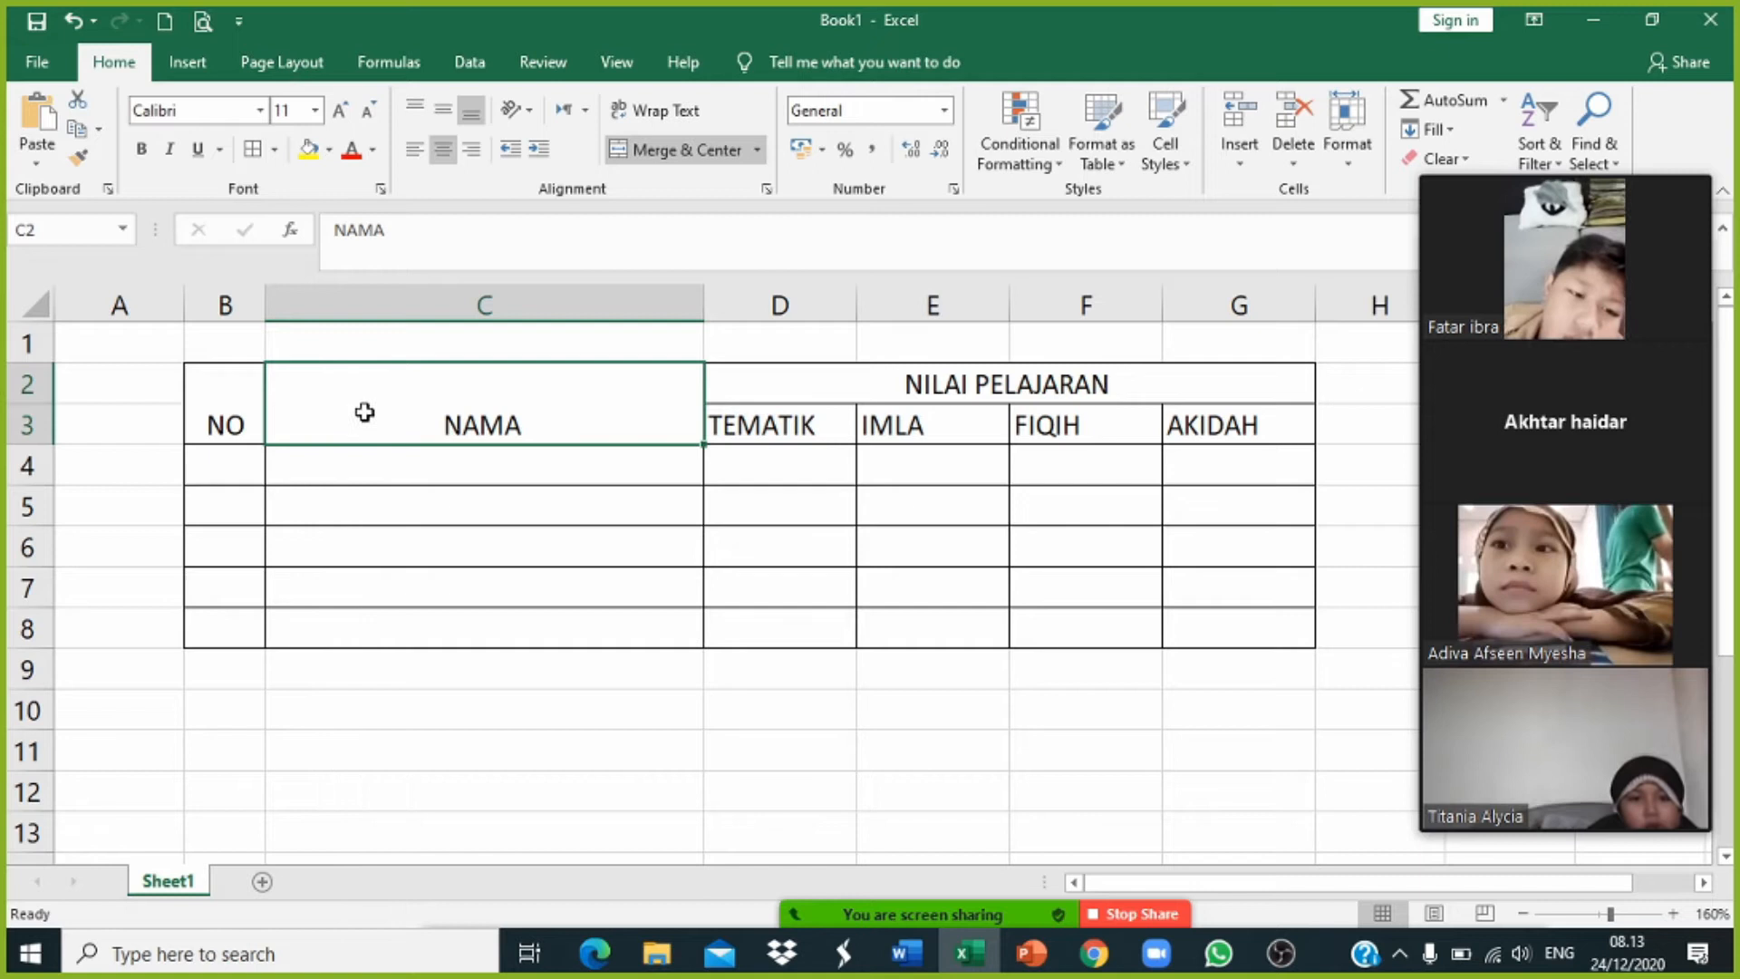
{"action": "left_click_drag", "start_coordinate": [199, 402], "coordinate": [470, 400]}
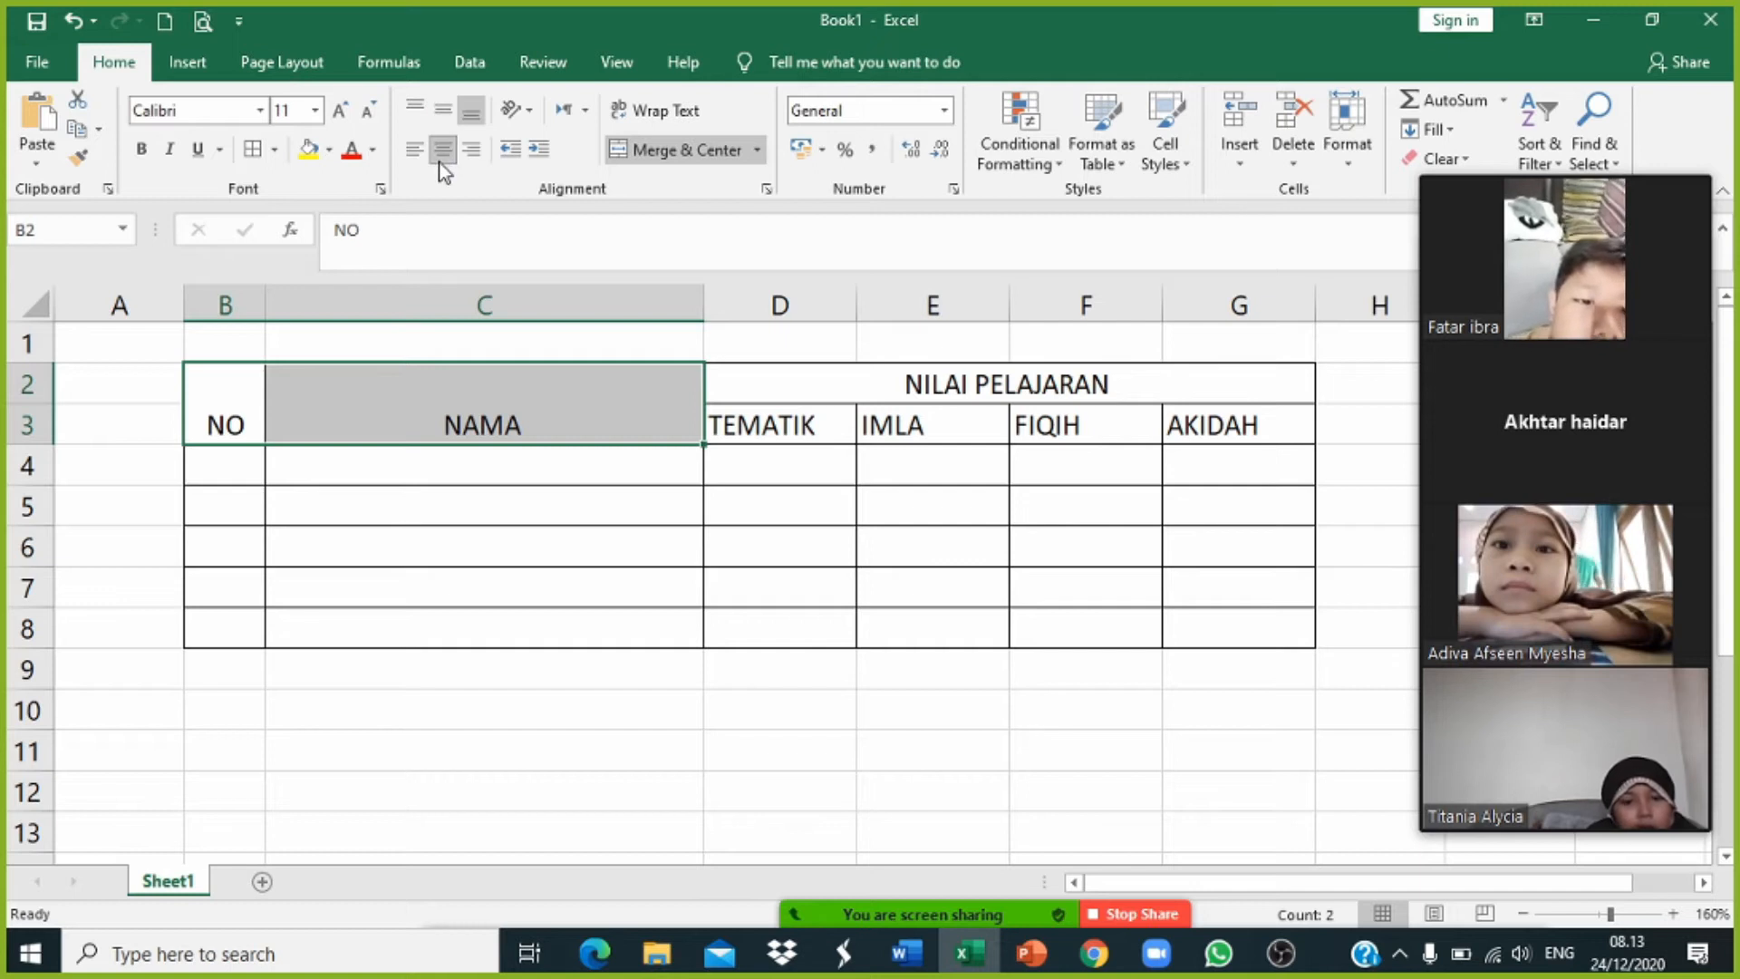
{"action": "left_click", "coordinate": [440, 114]}
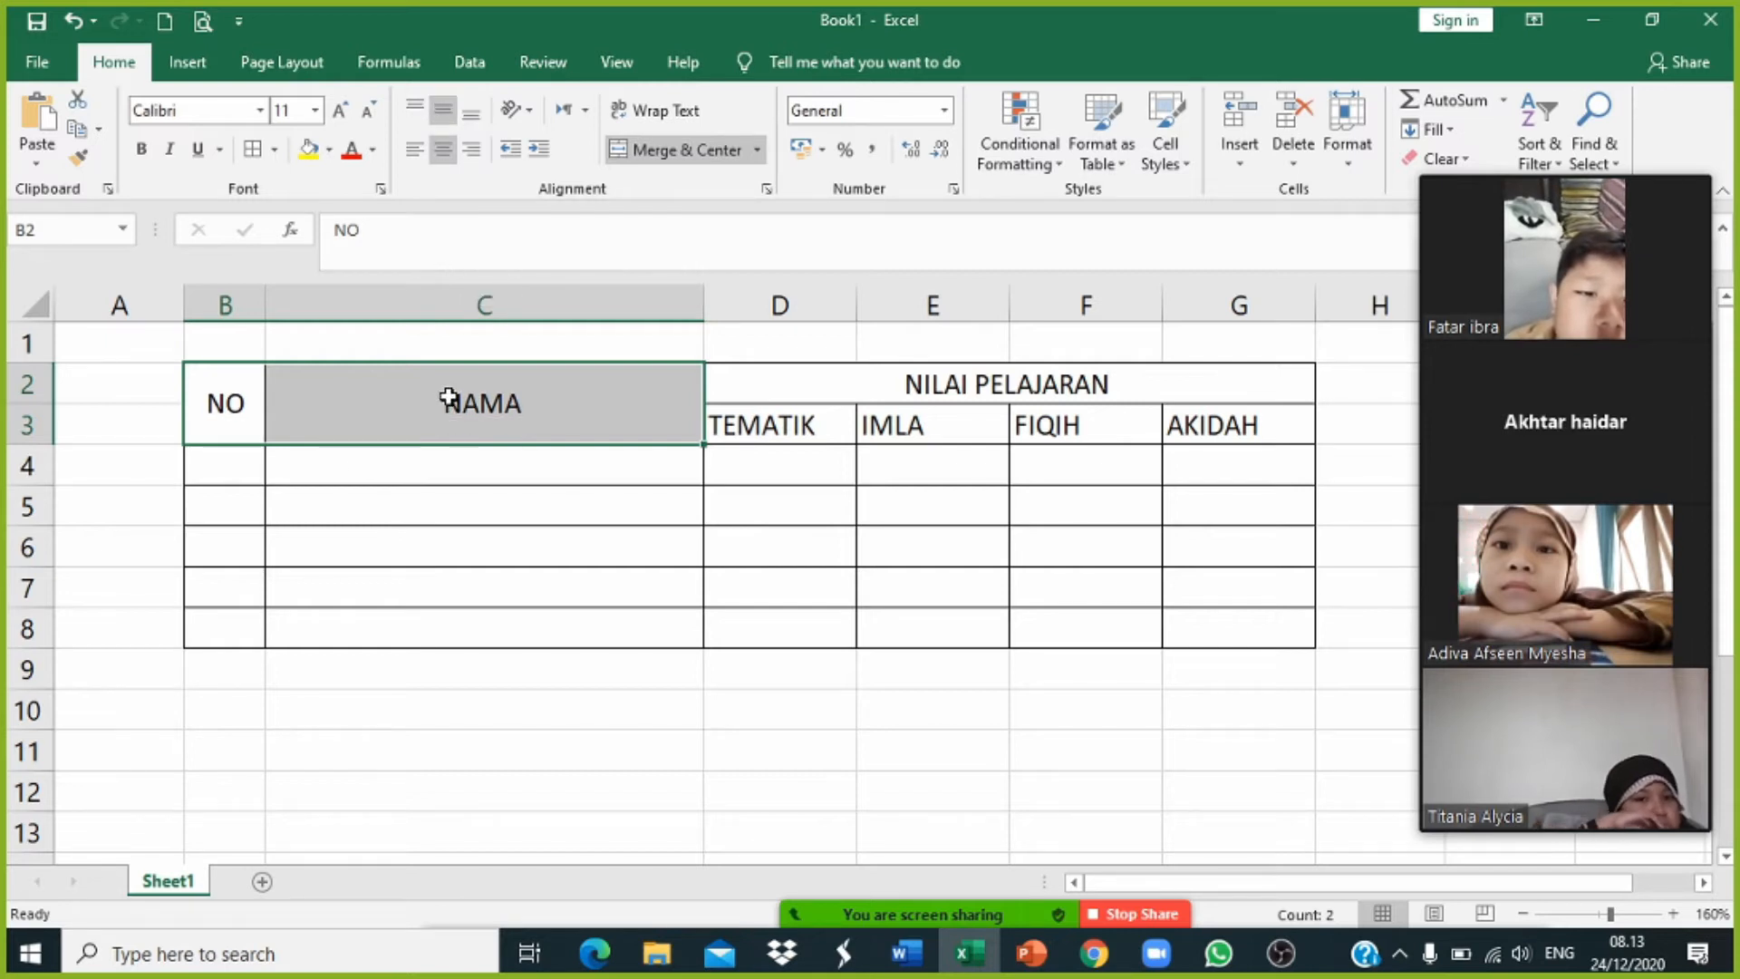
{"action": "left_click", "coordinate": [798, 471]}
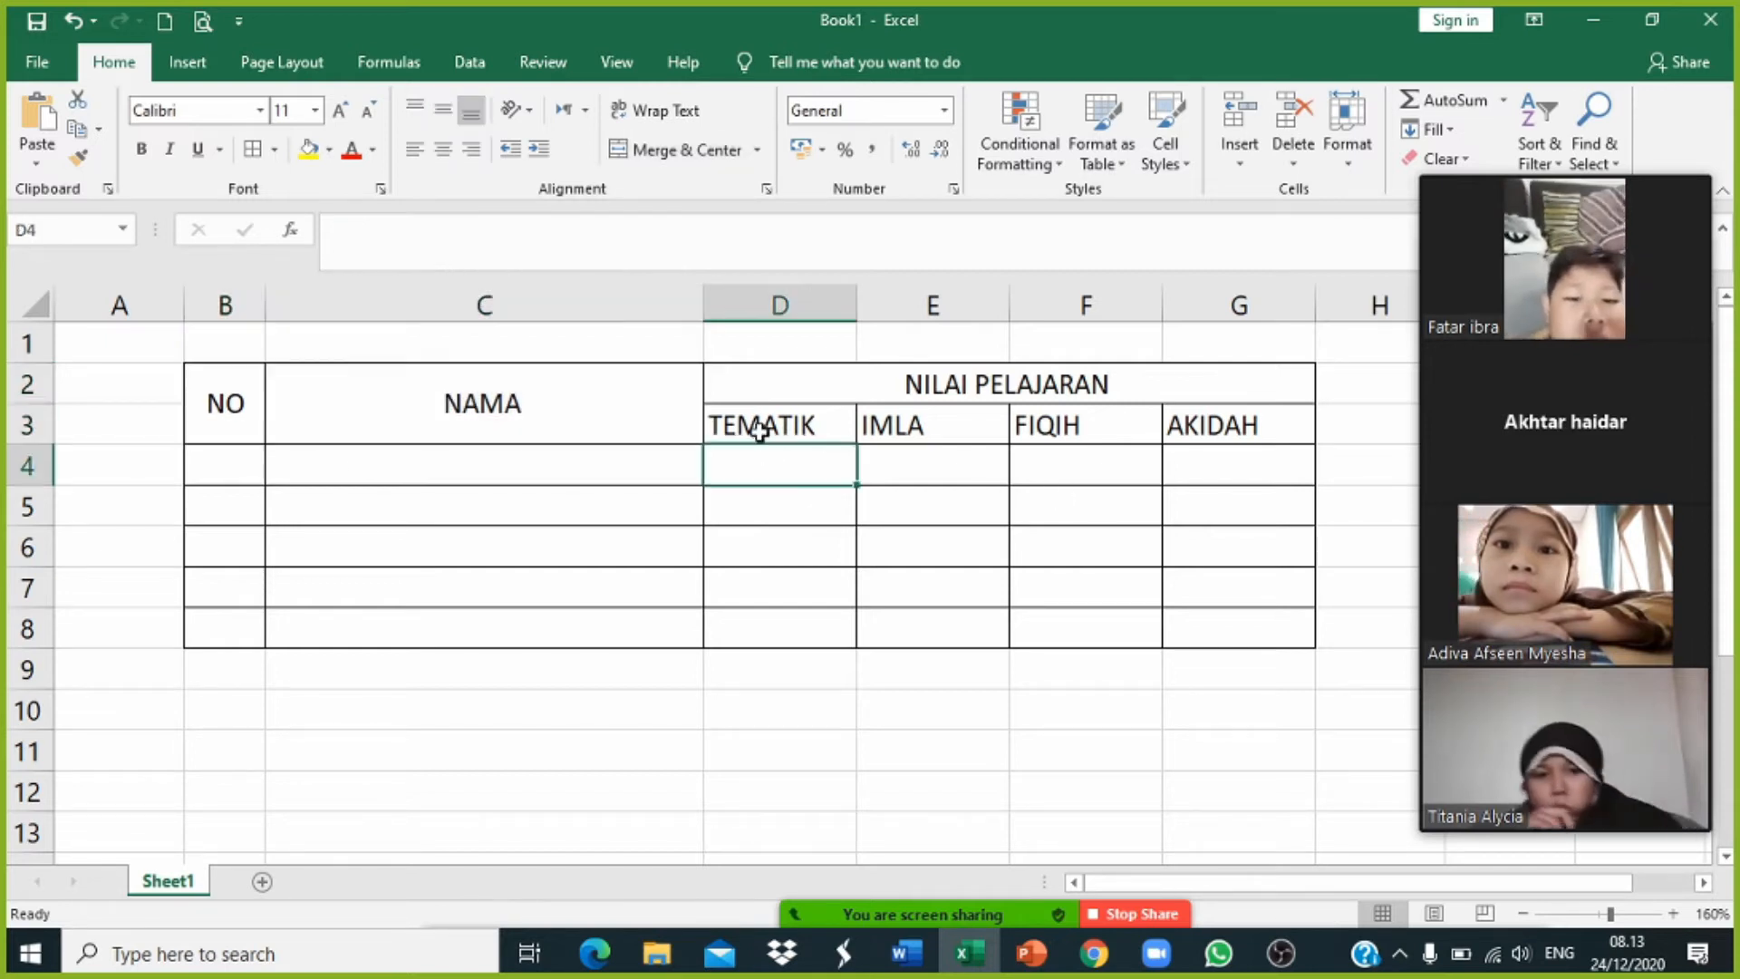
Step: Center the subject headings in D3:G3 horizontally and deselect them
{"action": "left_click_drag", "start_coordinate": [758, 428], "coordinate": [1251, 427]}
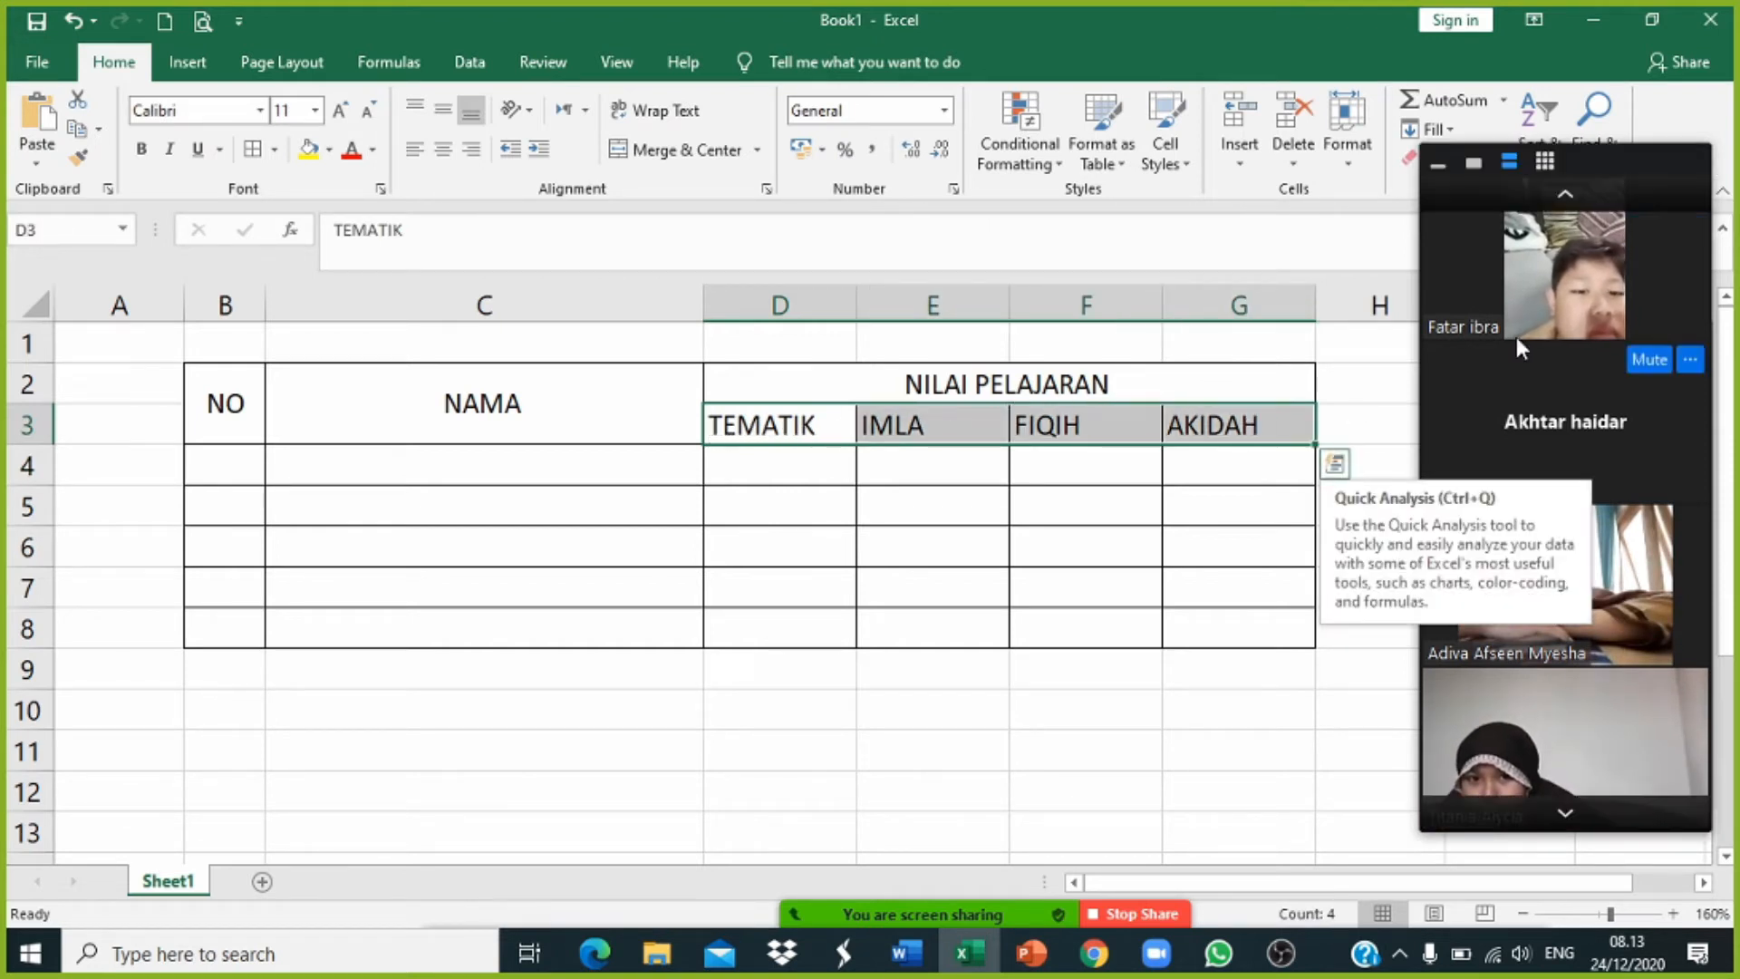
{"action": "left_click", "coordinate": [442, 155]}
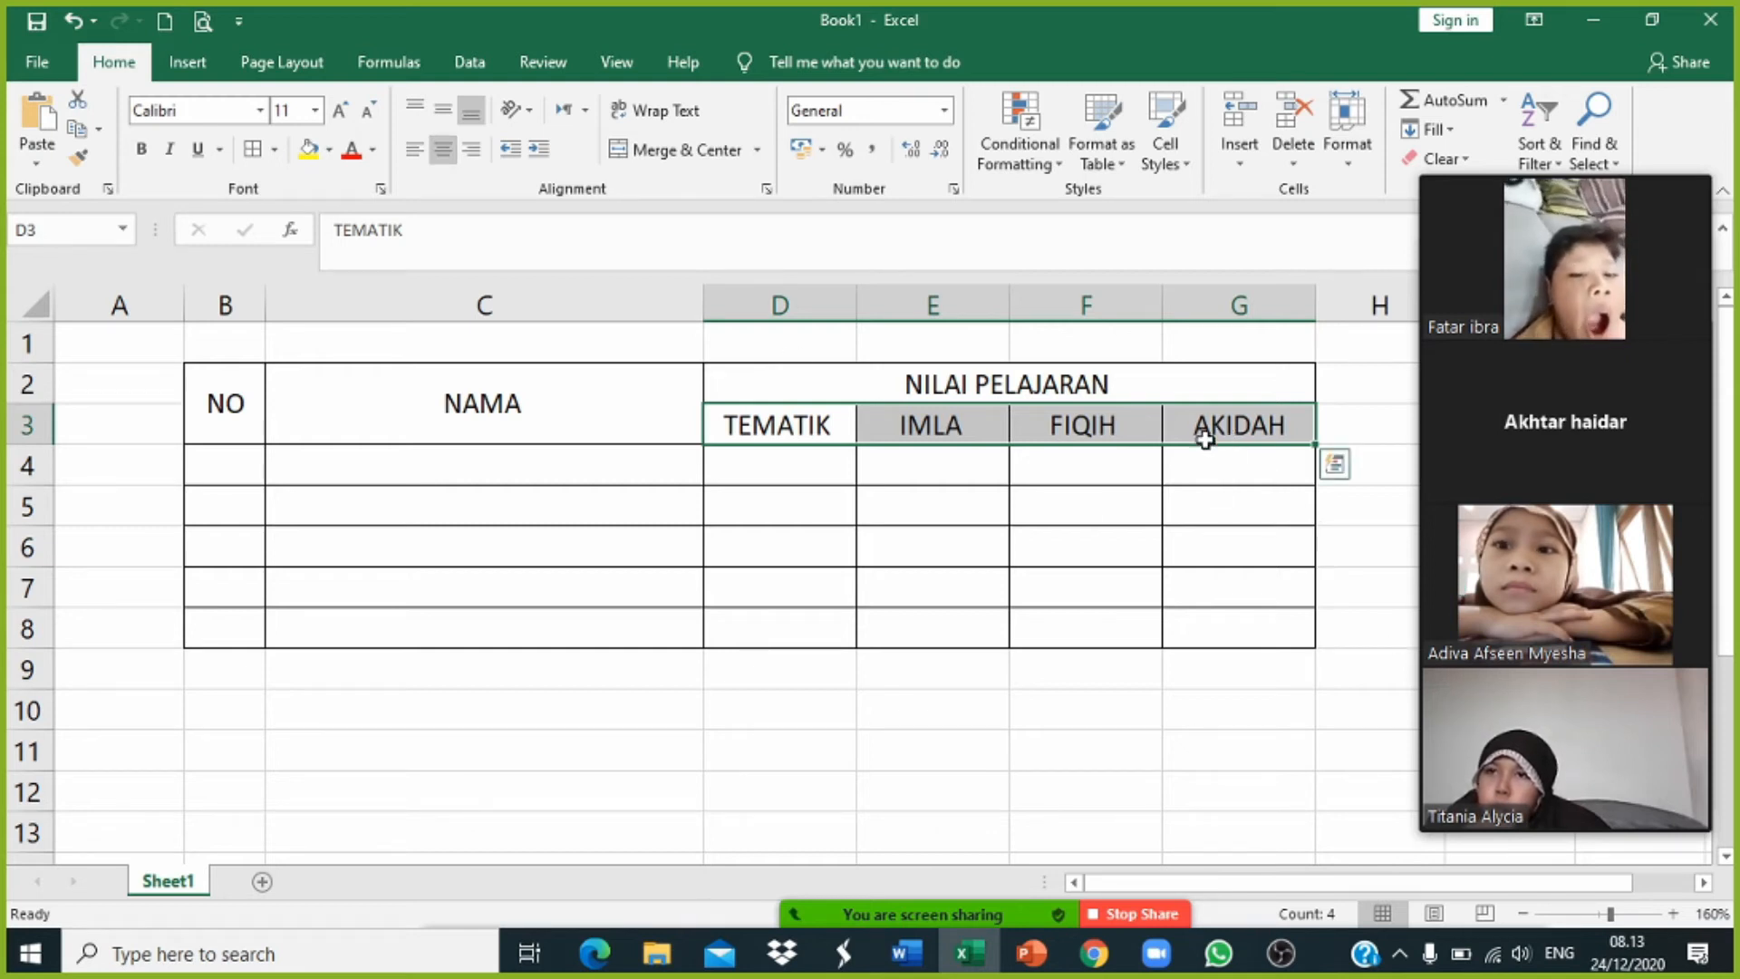
{"action": "left_click", "coordinate": [381, 508]}
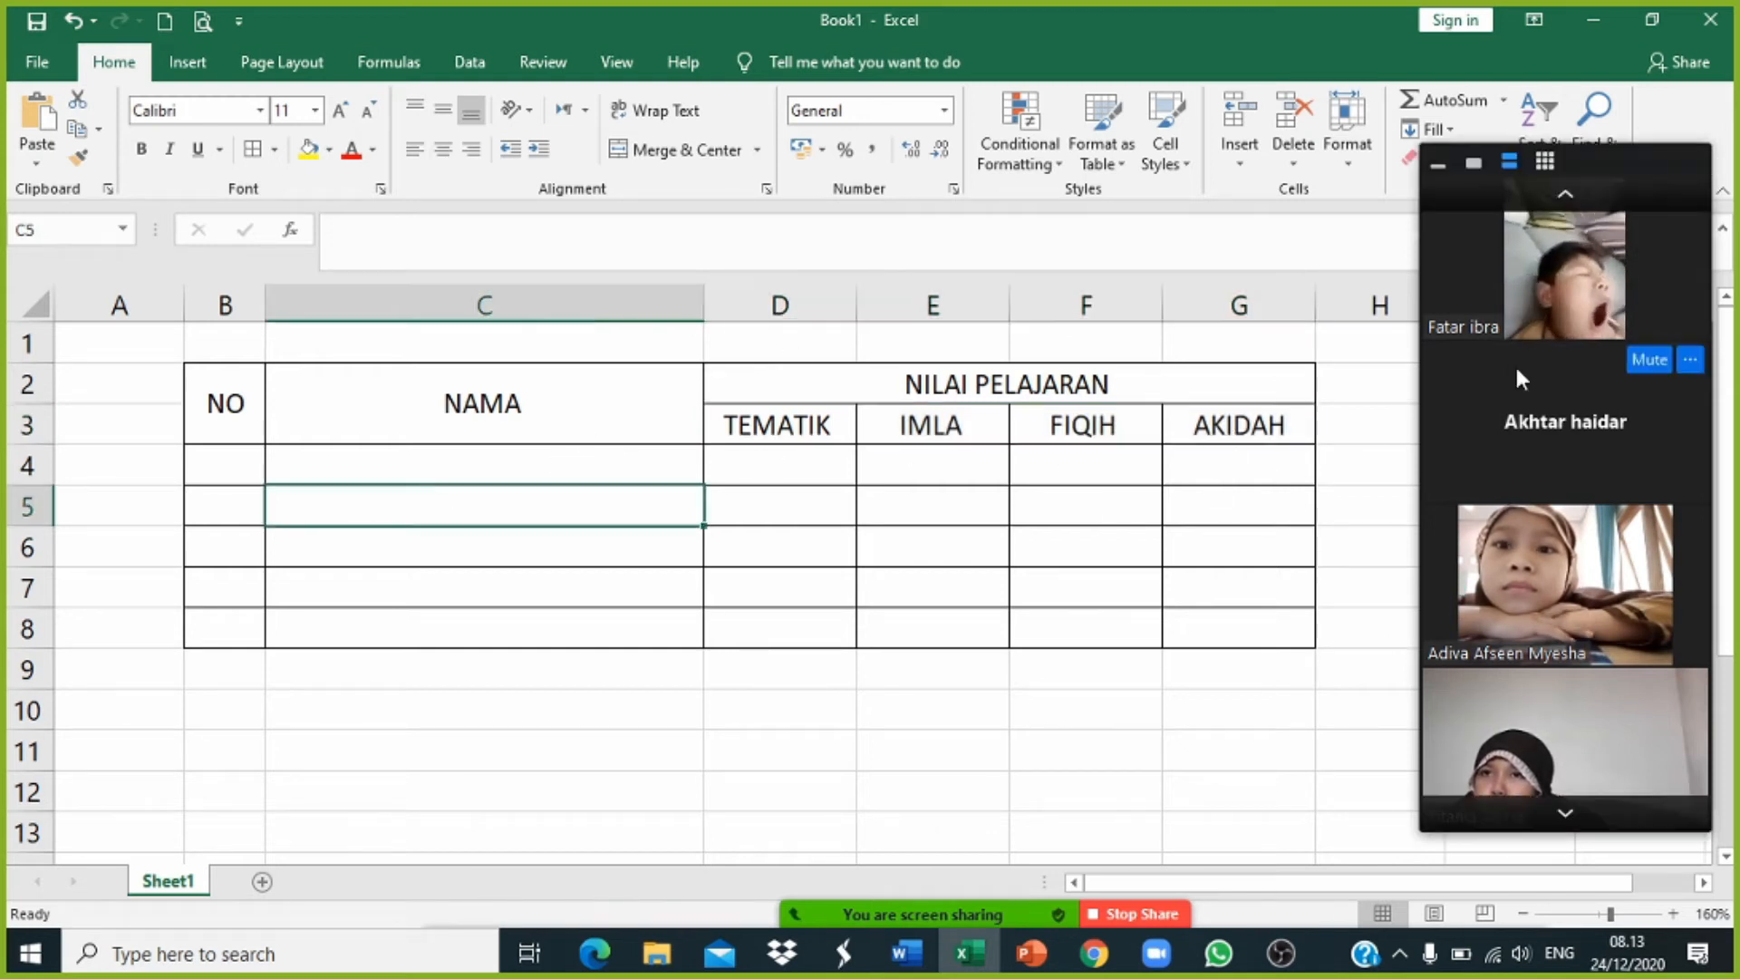
Step: Make all header text in B2:G3 bold and admit the waiting participant to the meeting
{"action": "left_click", "coordinate": [213, 412]}
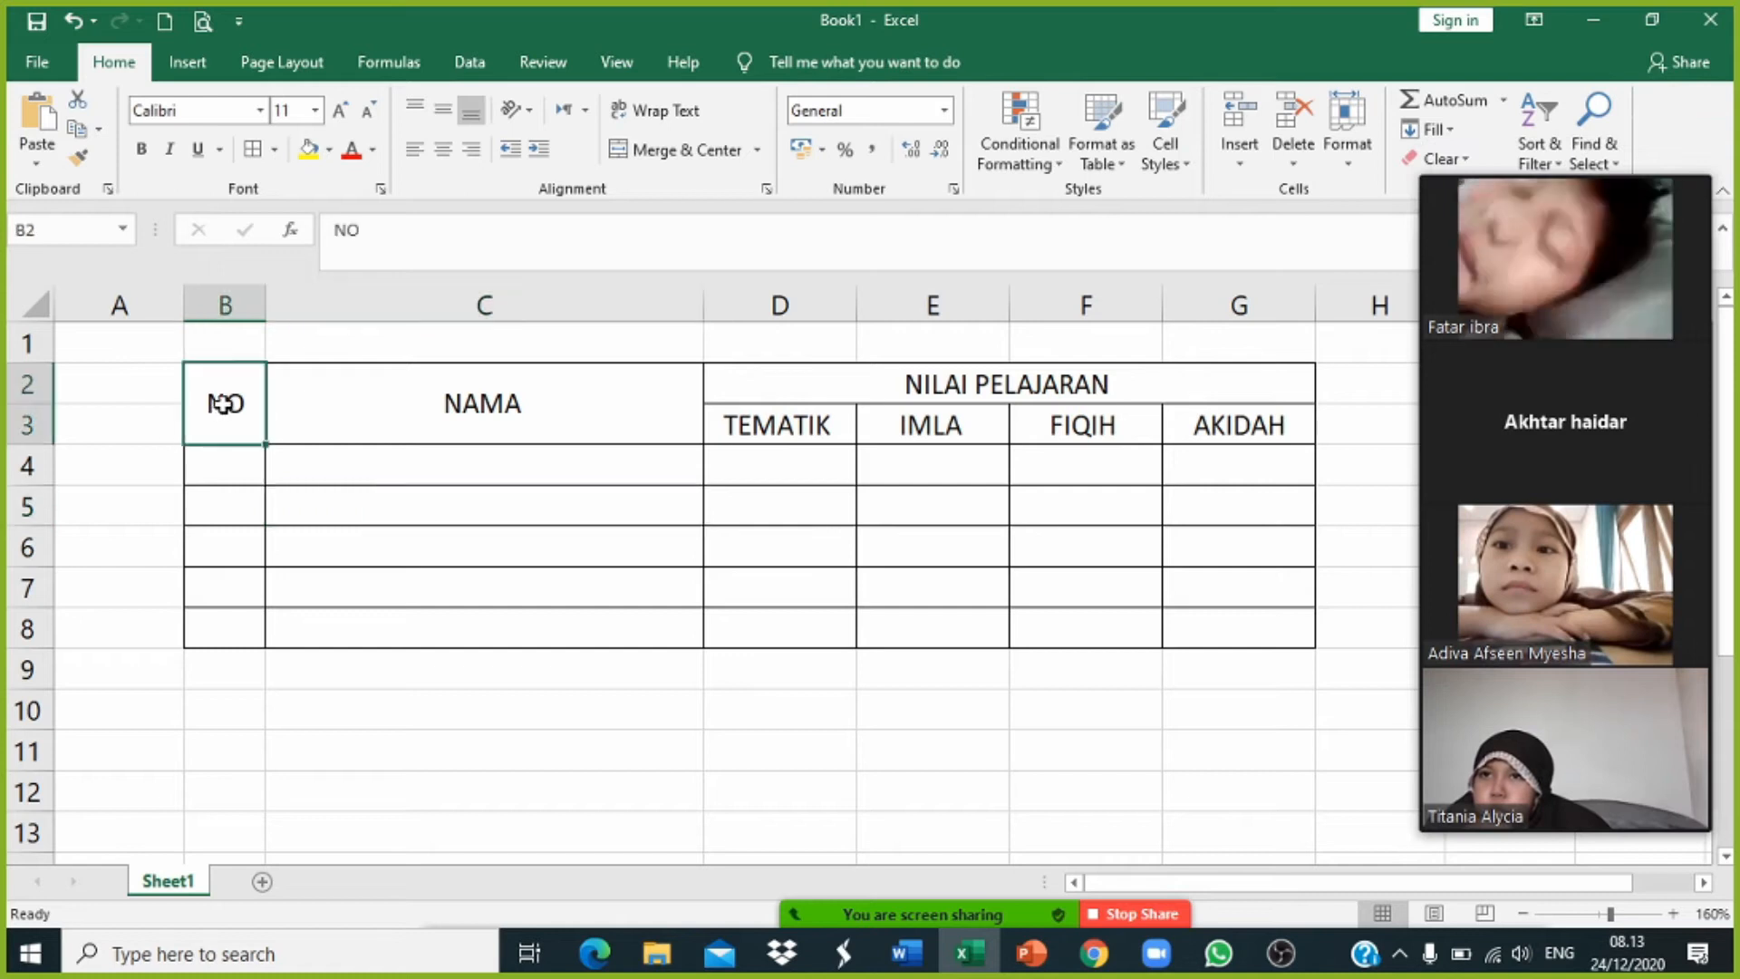
{"action": "left_click", "coordinate": [538, 400]}
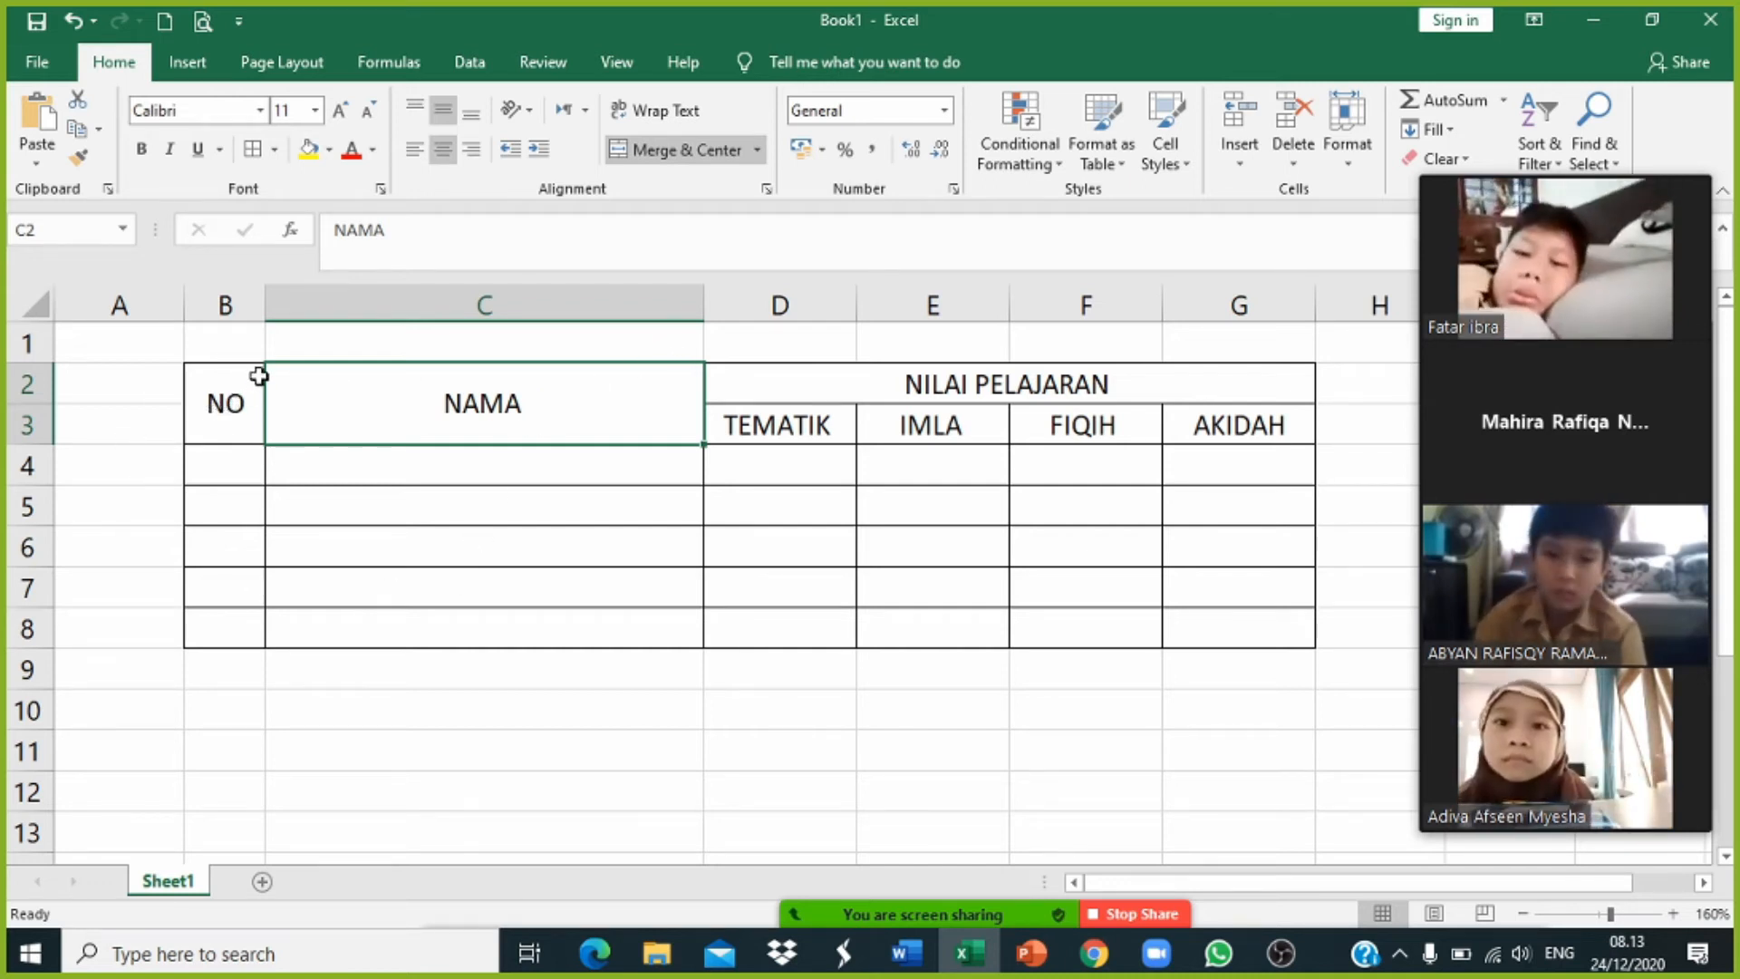
{"action": "left_click", "coordinate": [225, 406]}
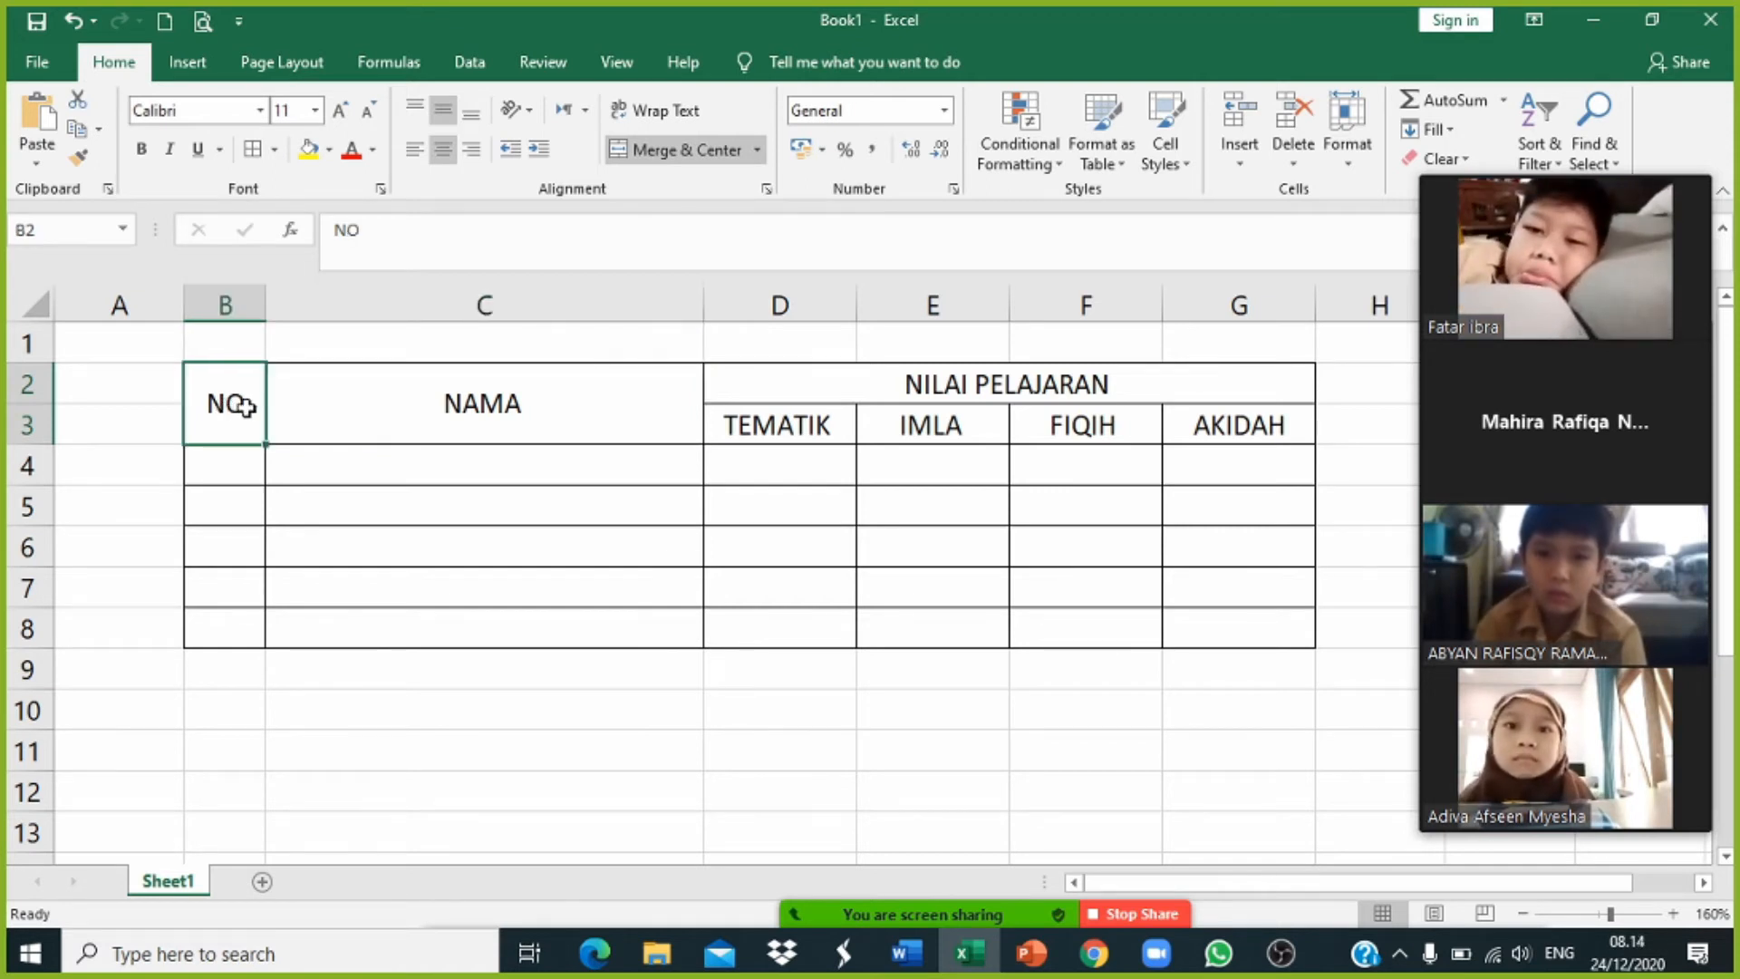
{"action": "left_click_drag", "start_coordinate": [245, 406], "coordinate": [350, 408]}
{"action": "left_click_drag", "start_coordinate": [566, 408], "coordinate": [907, 408]}
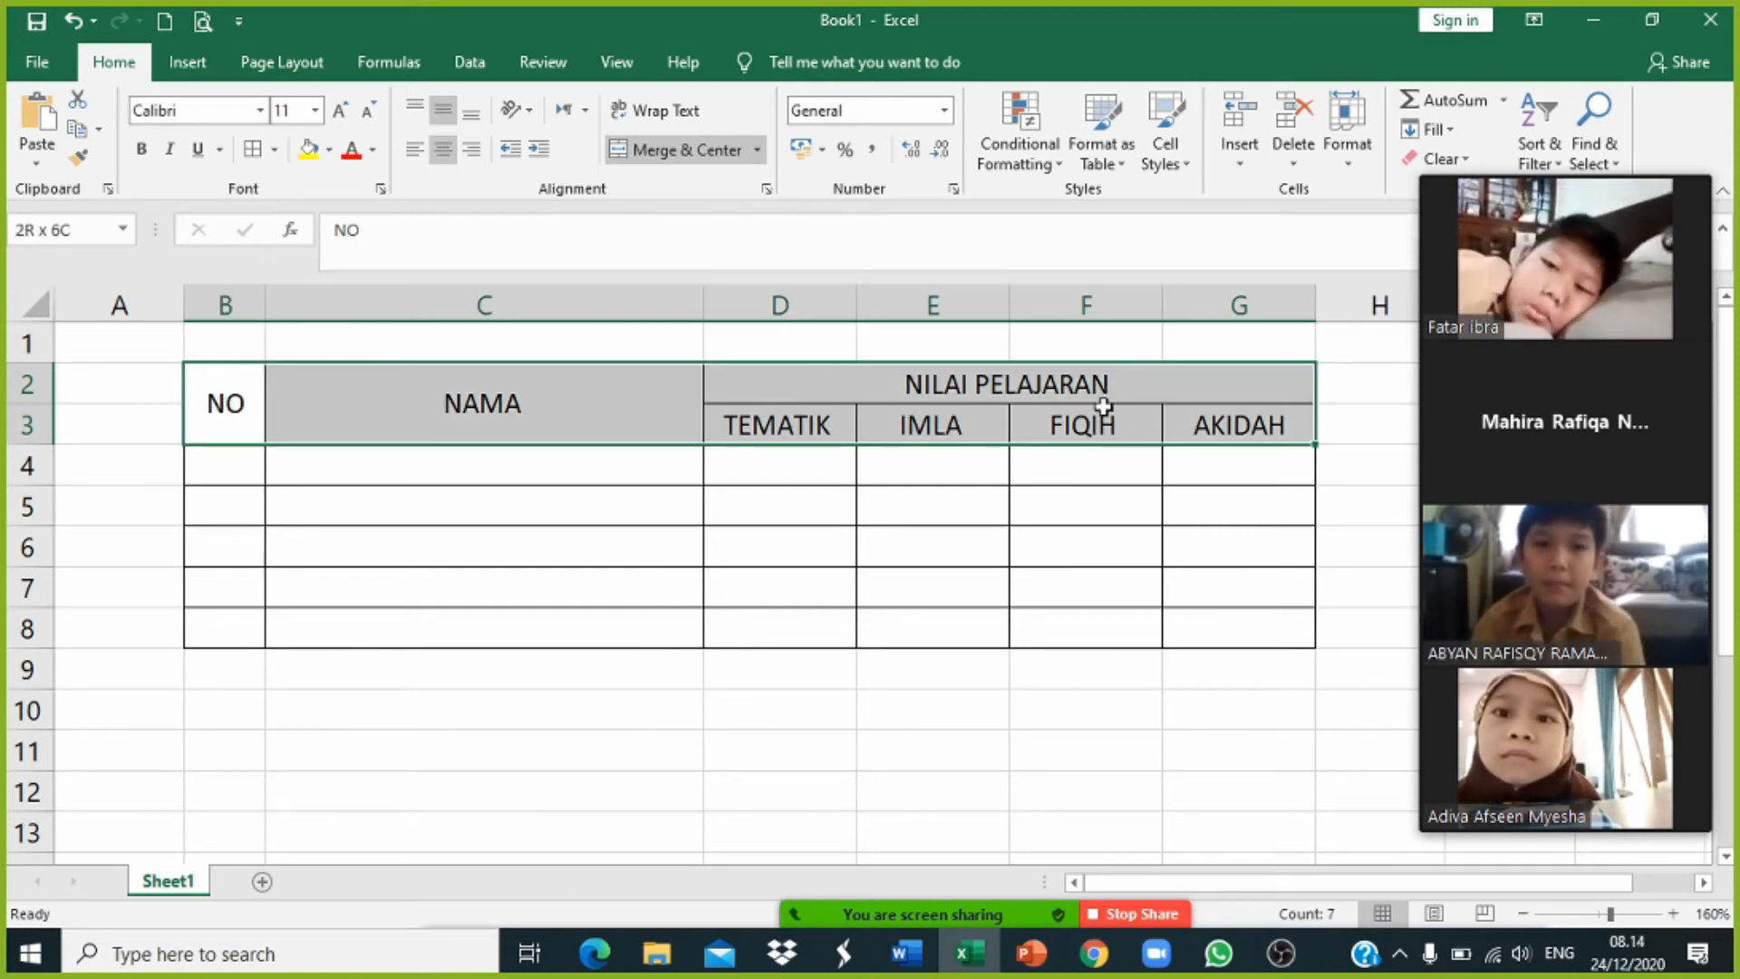
{"action": "left_click_drag", "start_coordinate": [1274, 406], "coordinate": [1274, 406]}
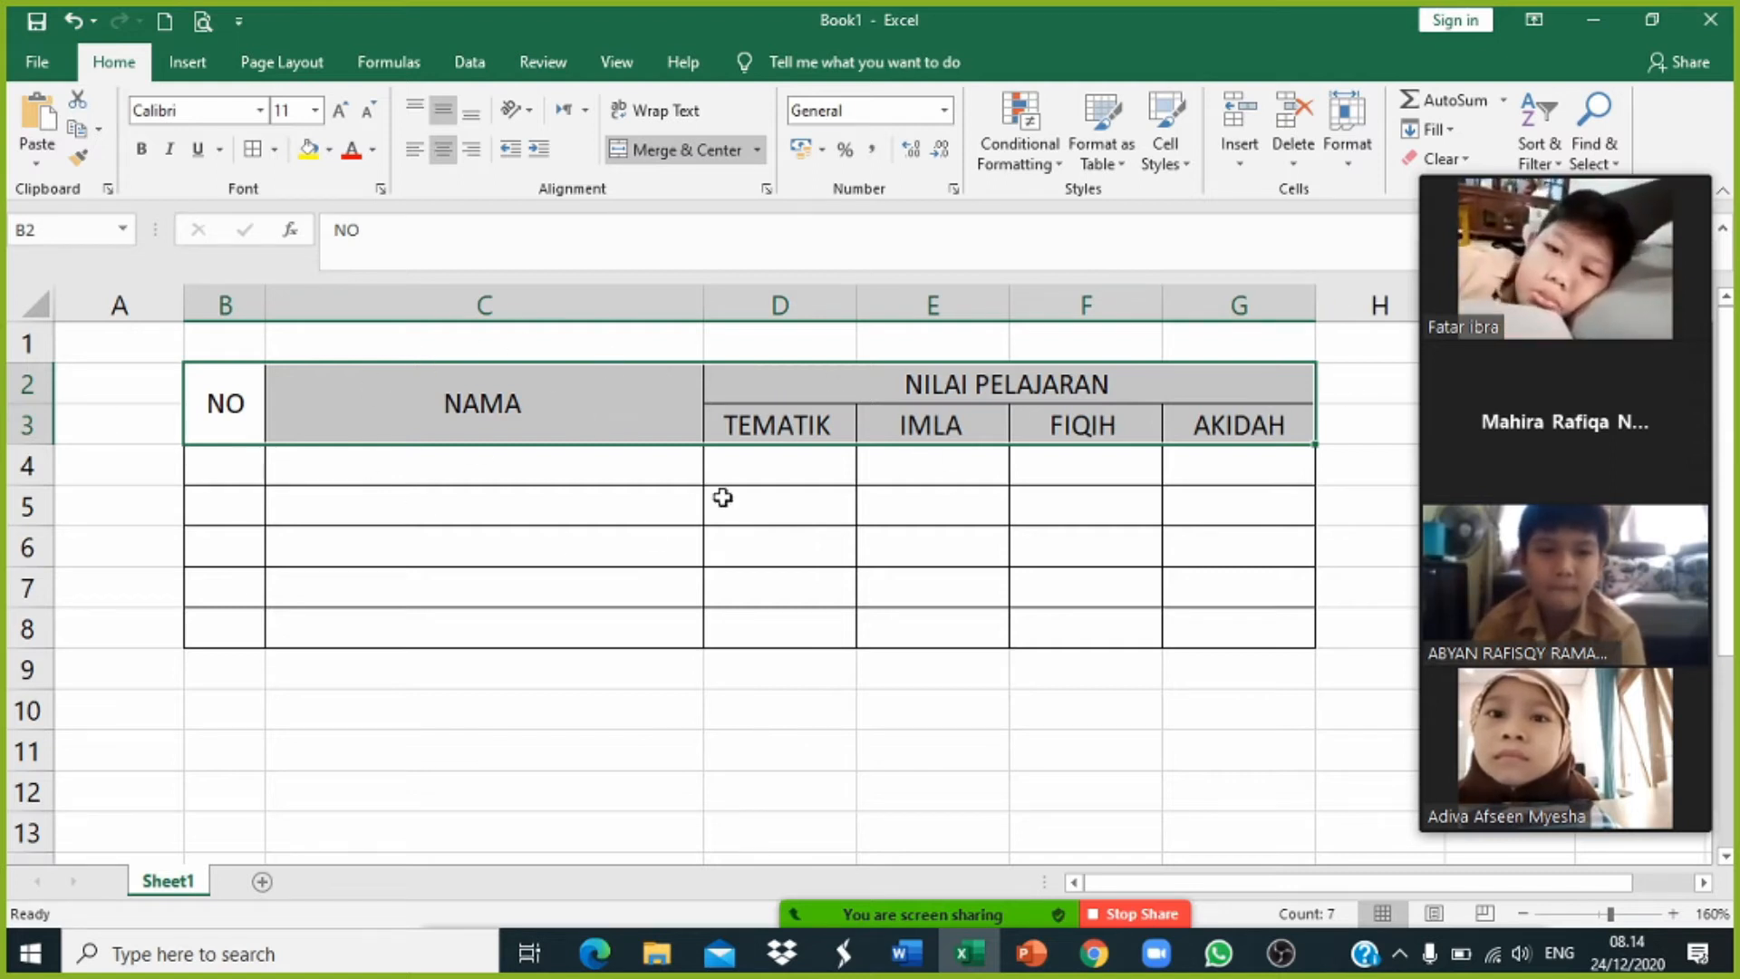
{"action": "left_click", "coordinate": [142, 148]}
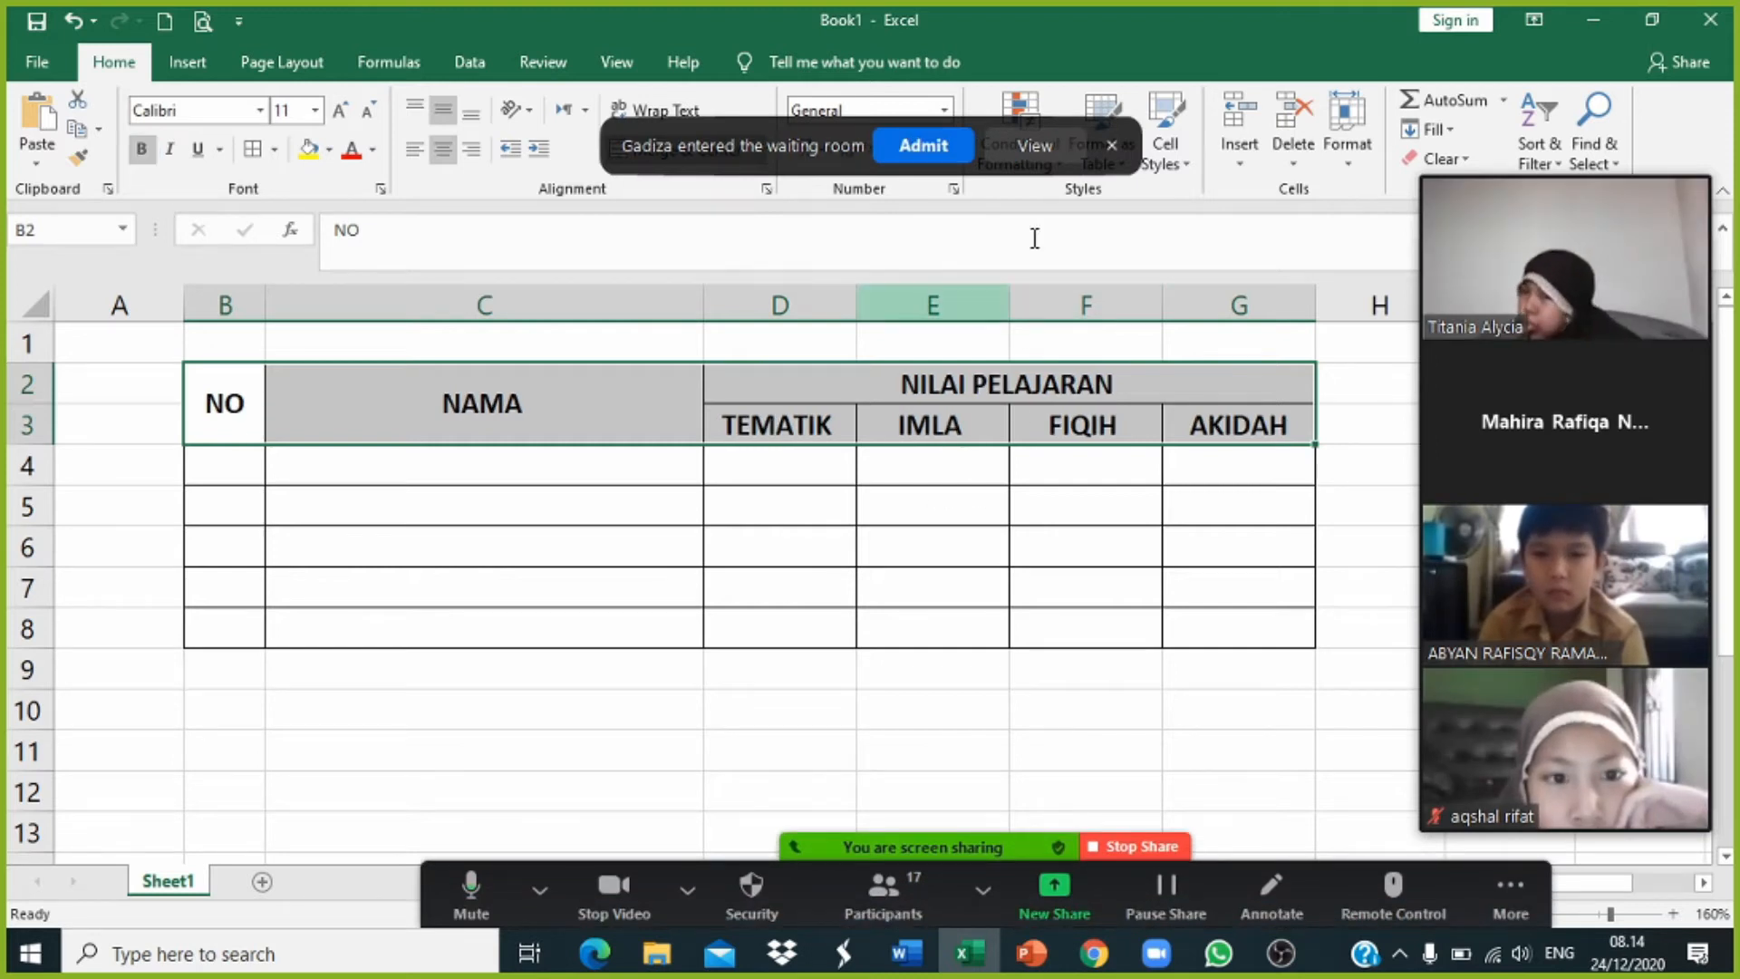
{"action": "left_click", "coordinate": [923, 145]}
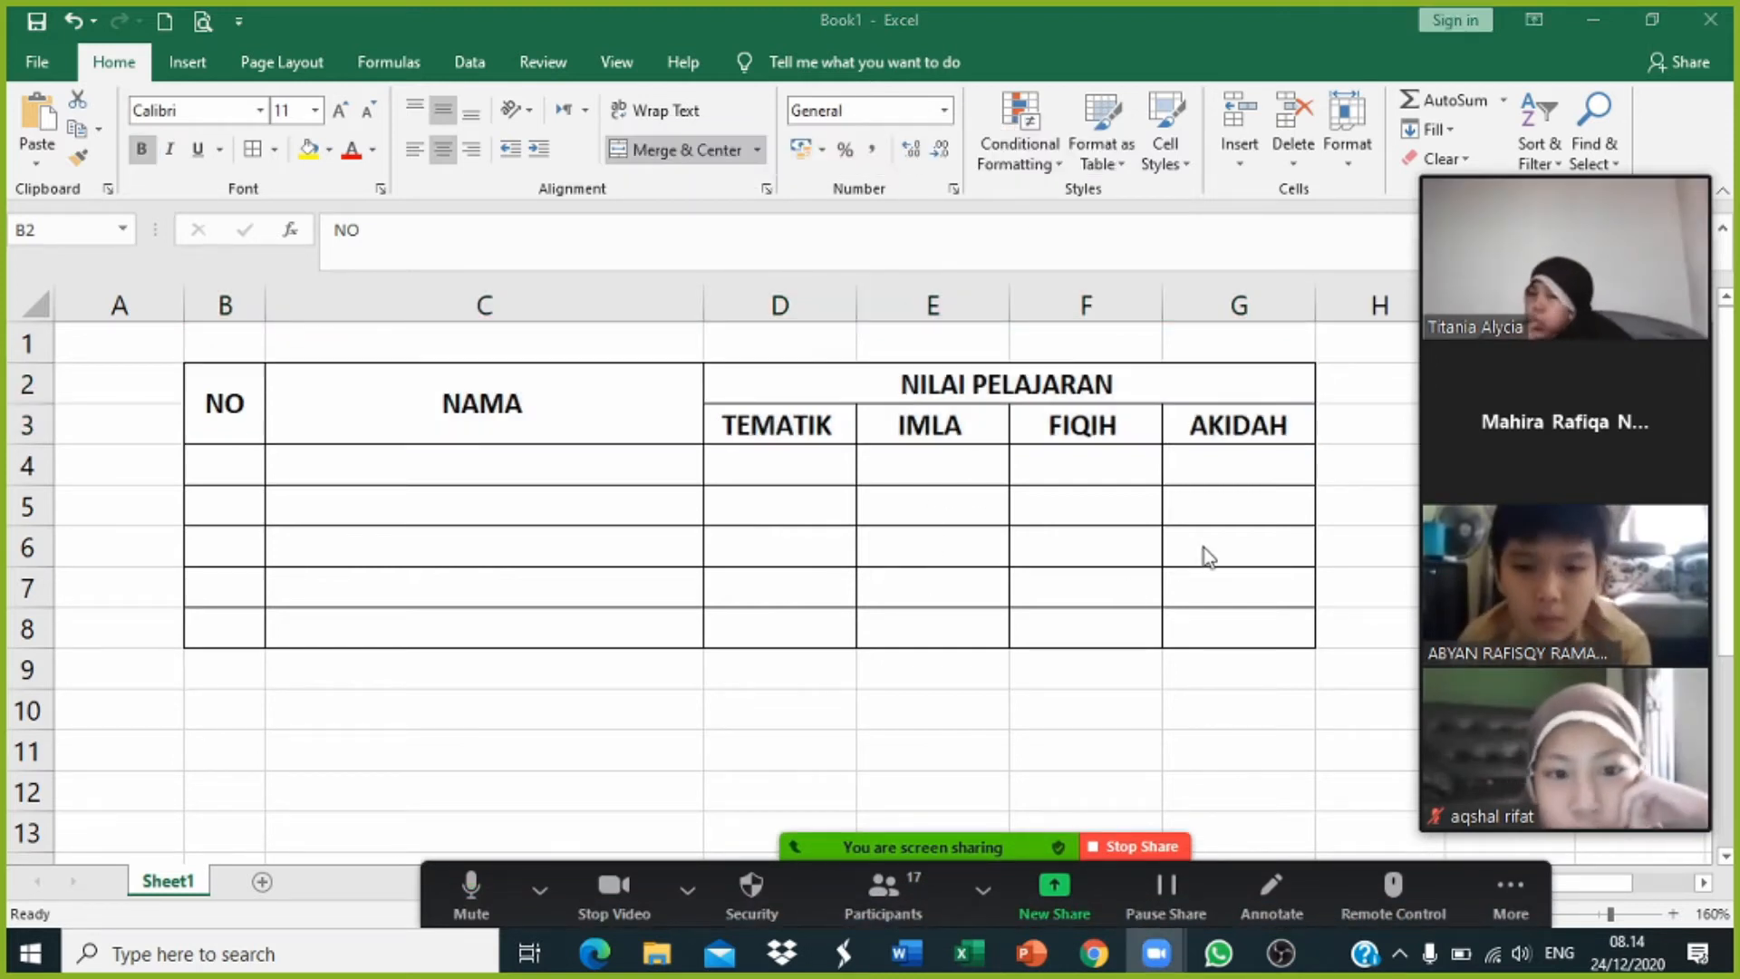
{"action": "left_click", "coordinate": [545, 544]}
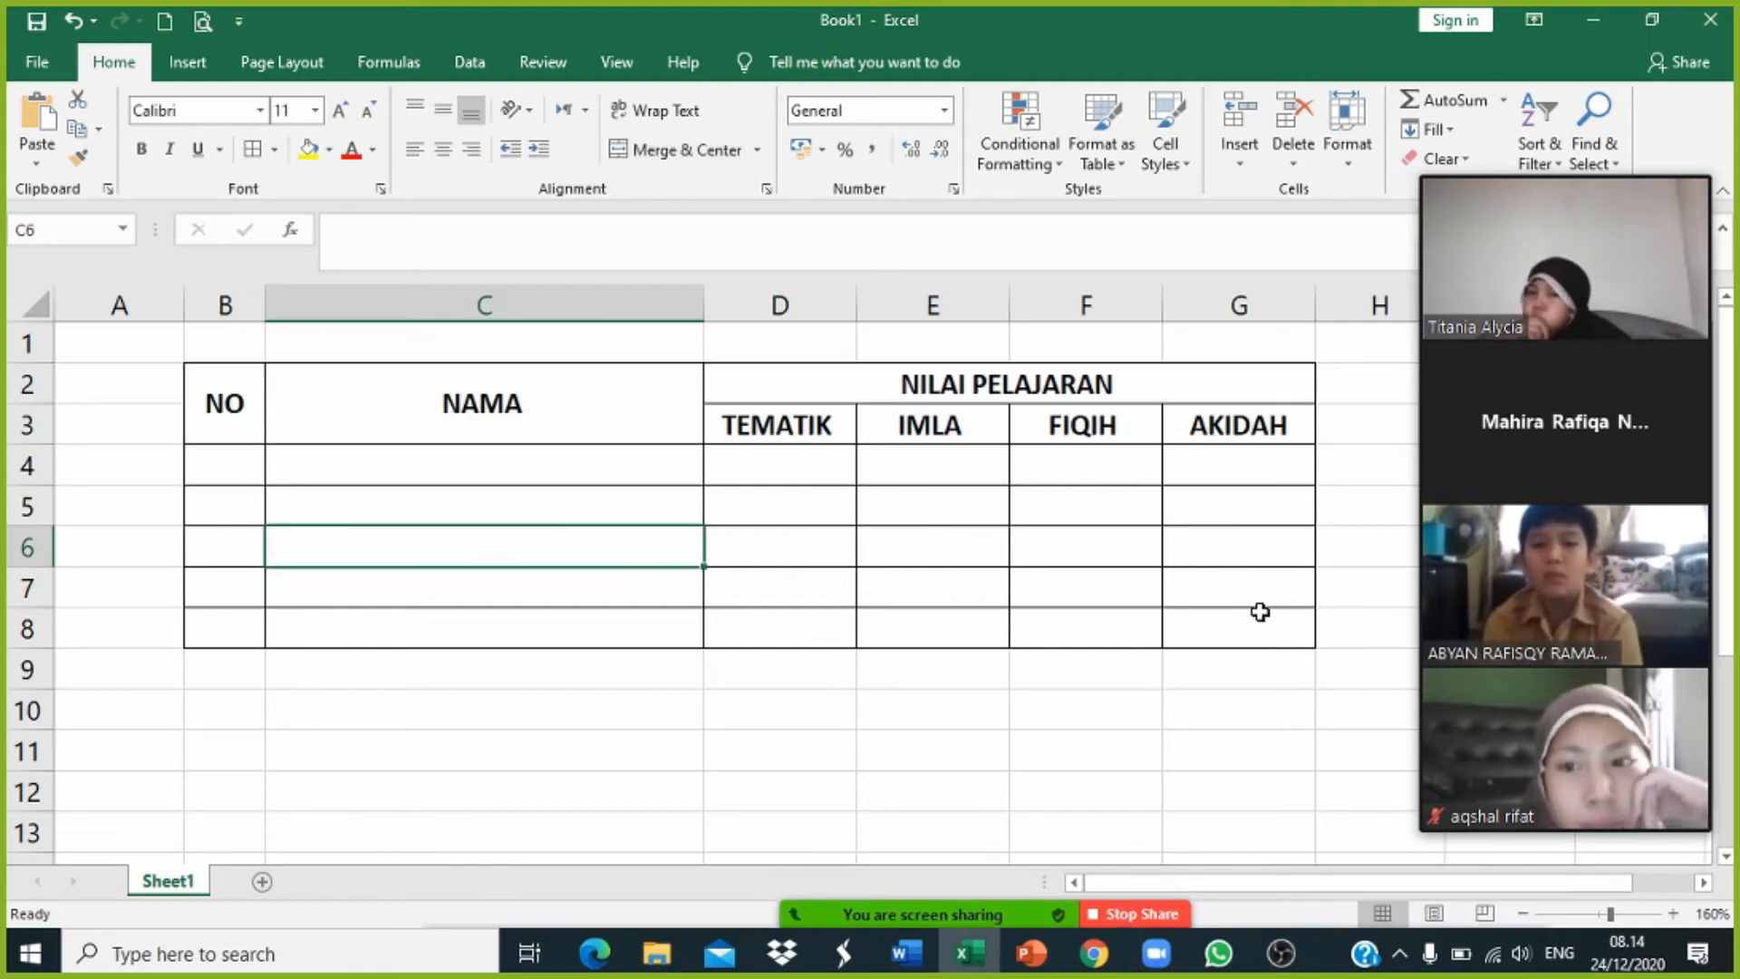
Step: Number the table rows 1 to 5 in cells B4:B8 and center the numbers horizontally
{"action": "left_click", "coordinate": [253, 469]}
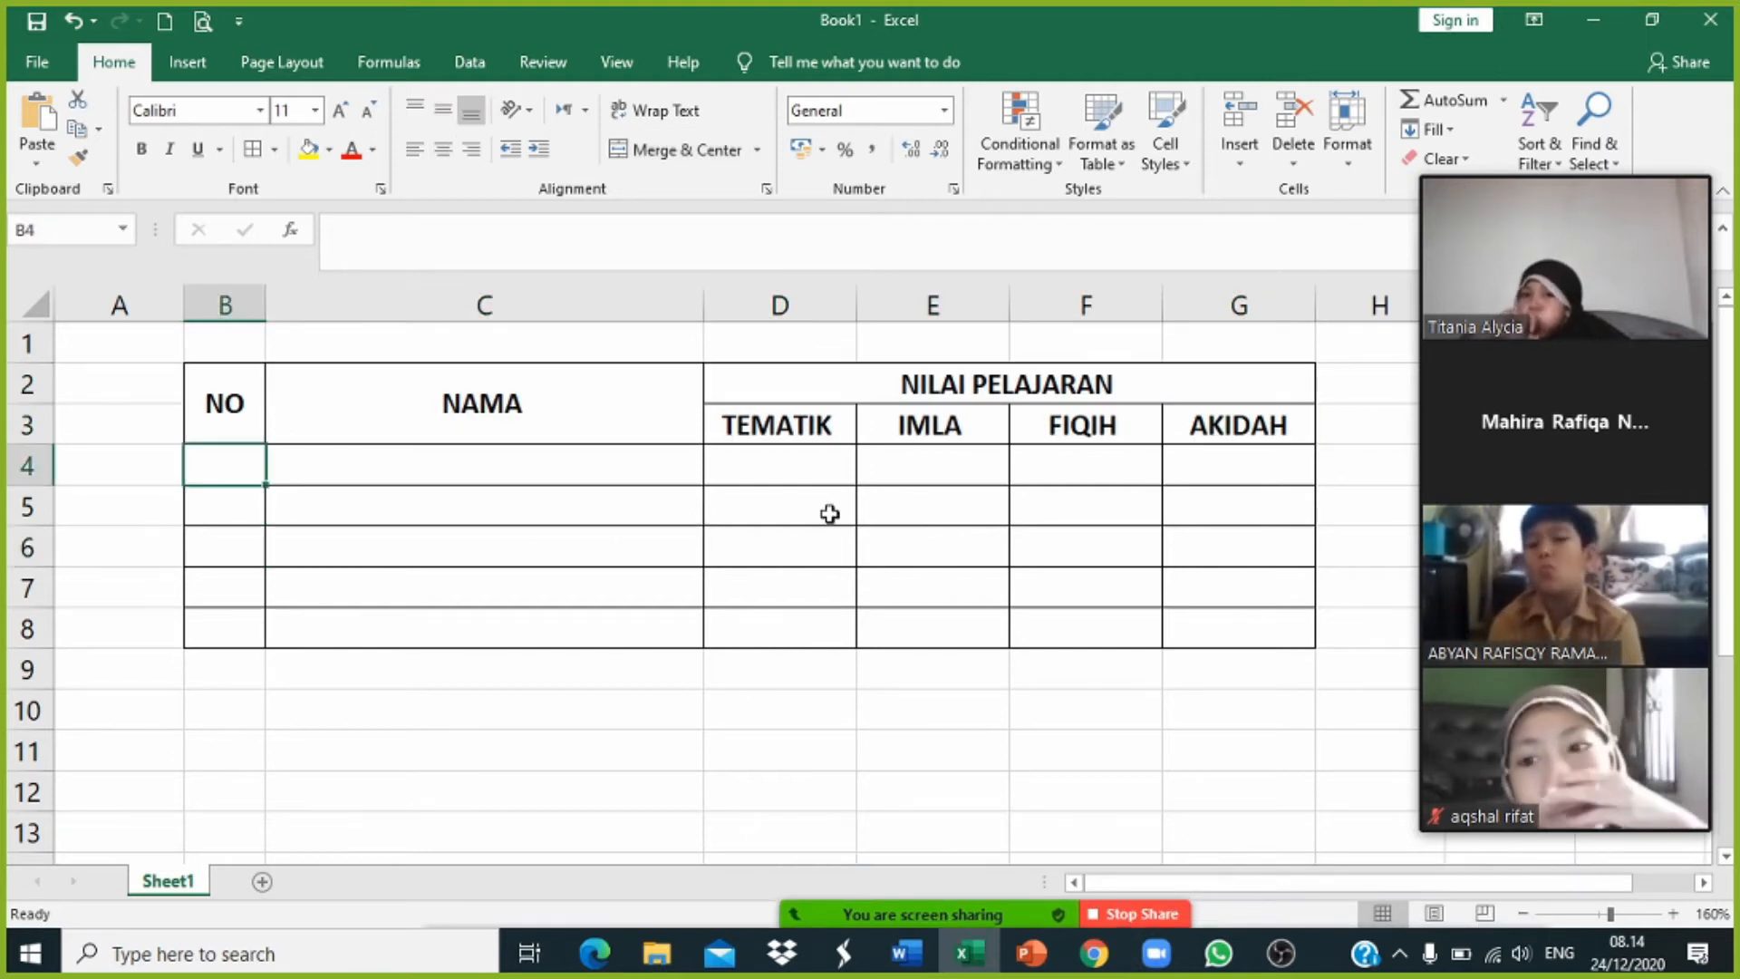
{"action": "type", "text": "1"}
{"action": "key", "text": "Return"}
{"action": "type", "text": "2"}
{"action": "key", "text": "Return"}
{"action": "type", "text": "3"}
{"action": "key", "text": "Return"}
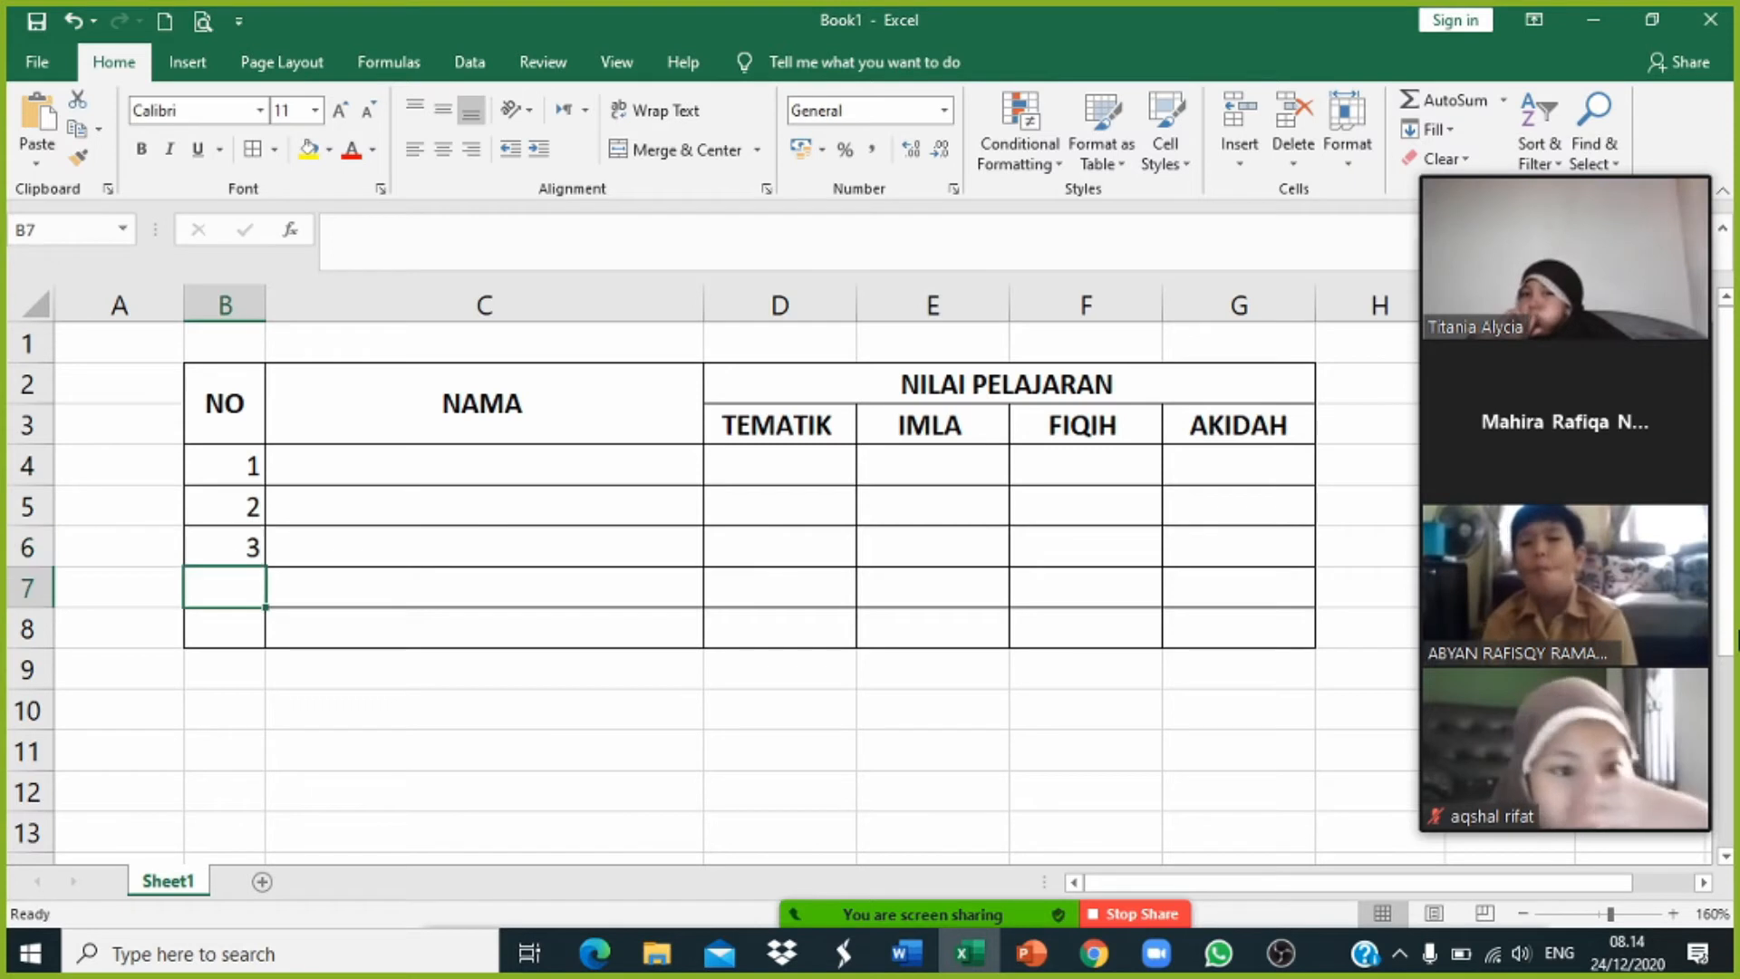
{"action": "type", "text": "4"}
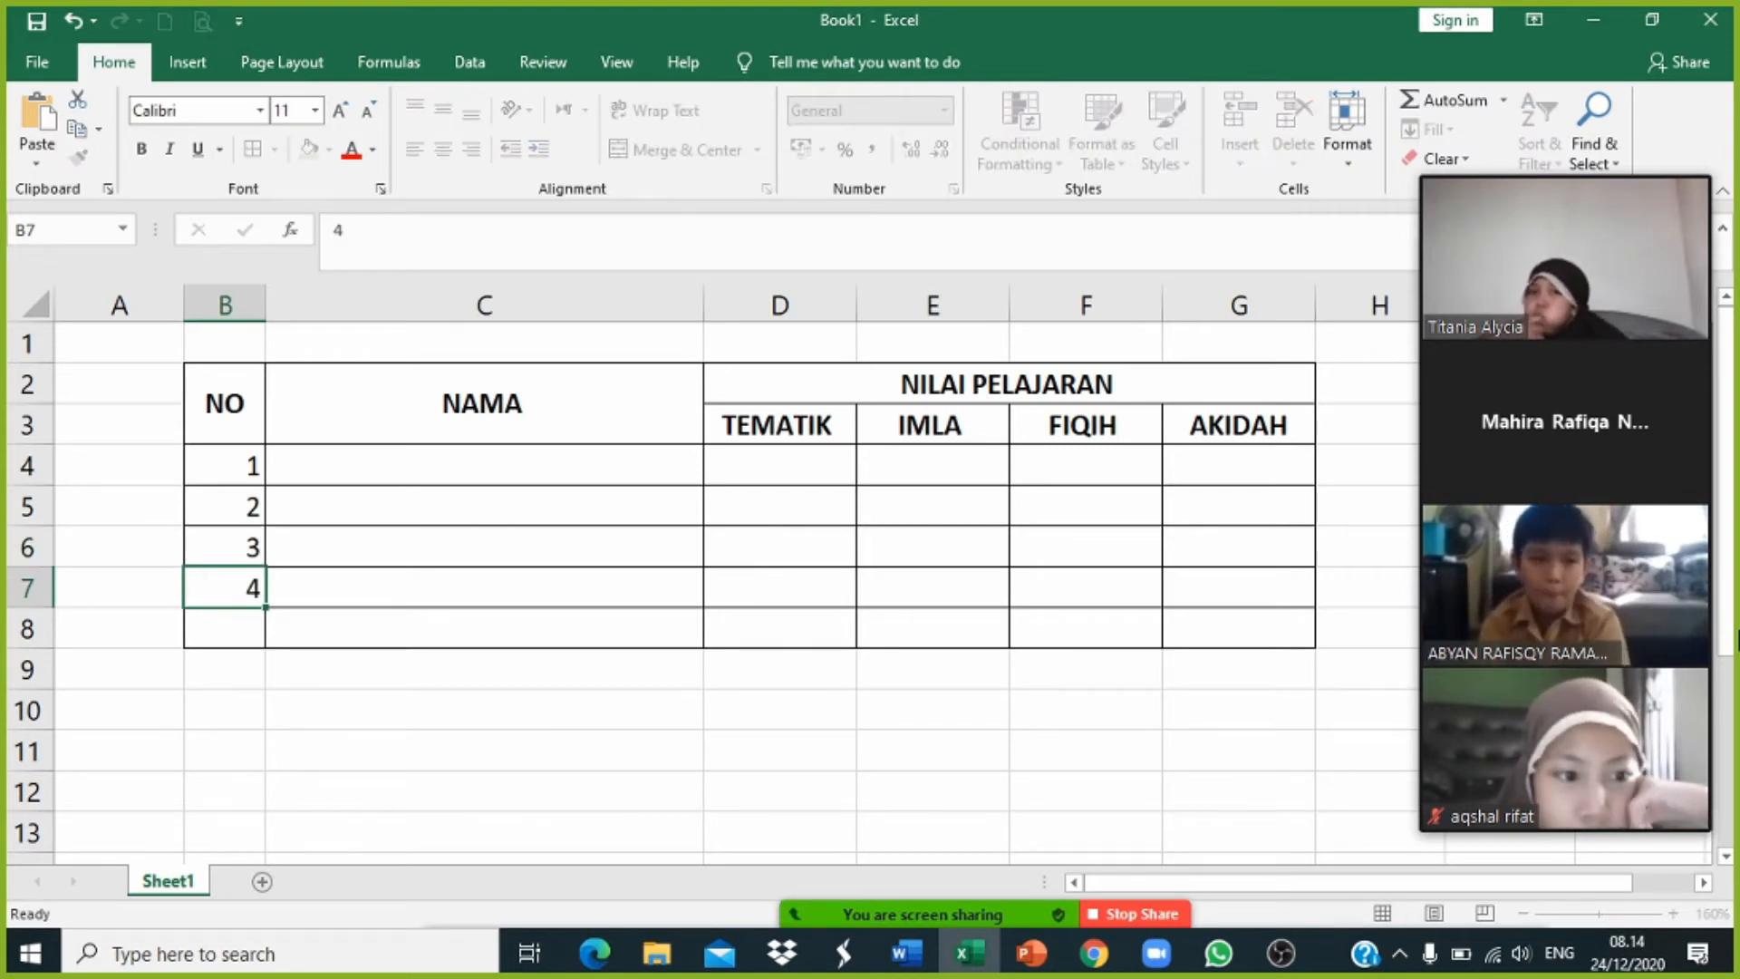
{"action": "key", "text": "Return"}
{"action": "type", "text": "5"}
{"action": "key", "text": "Return"}
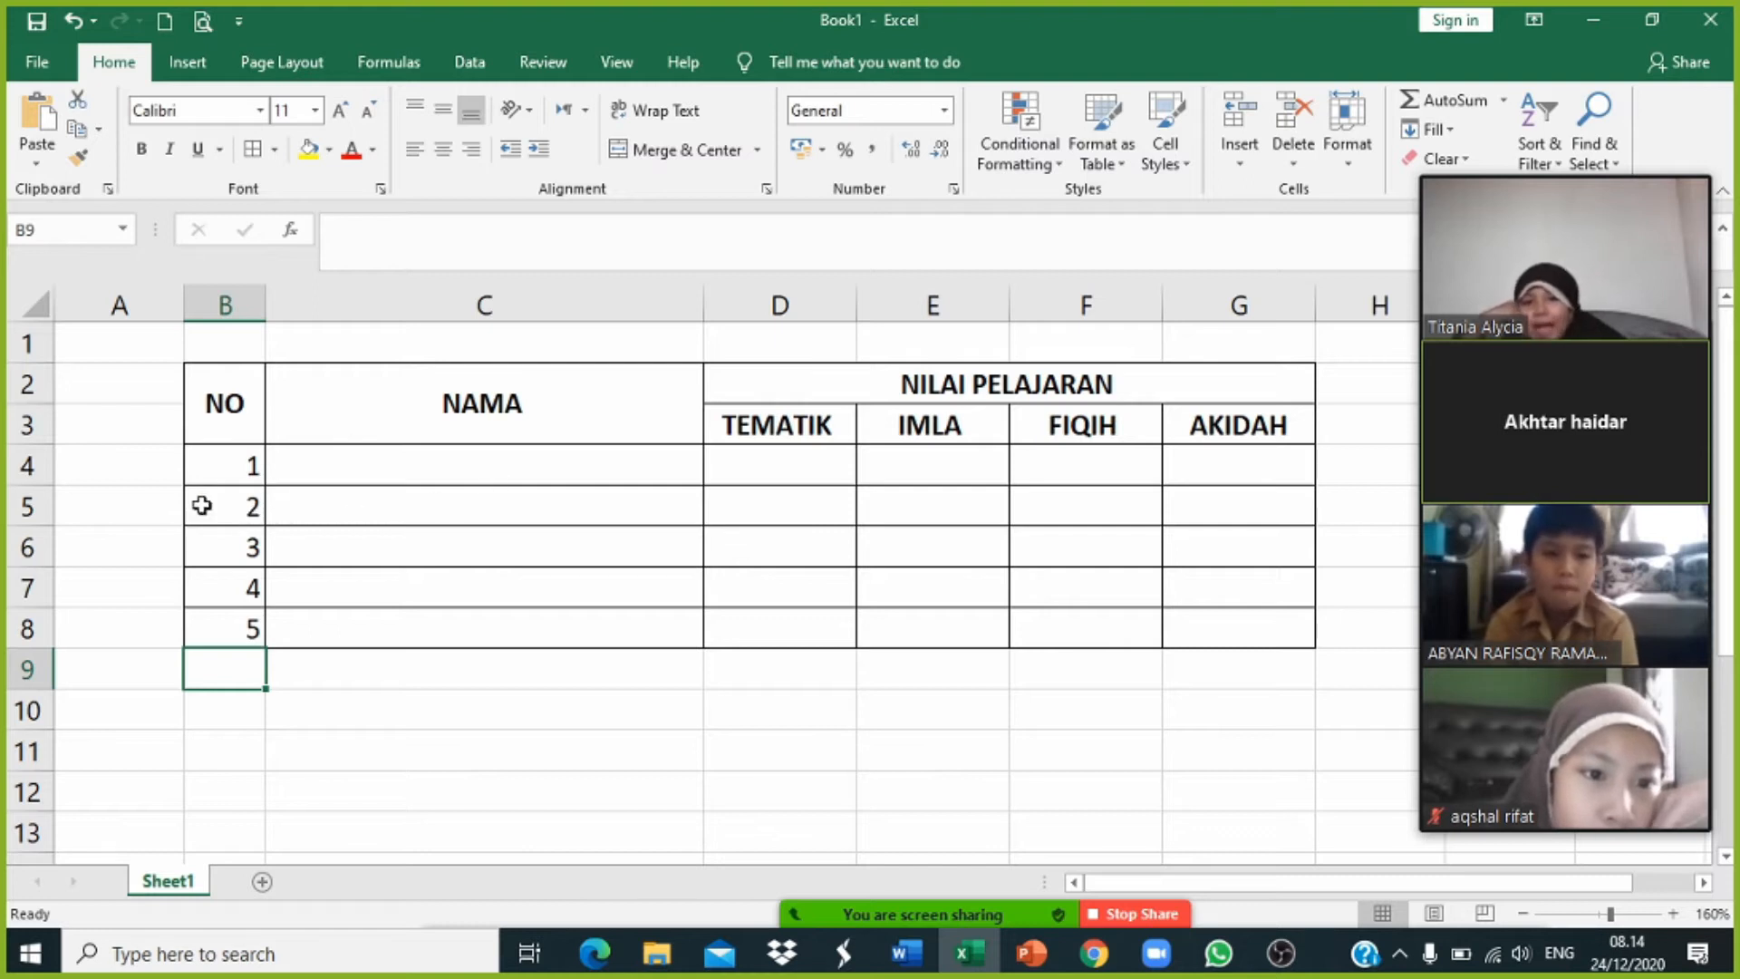
{"action": "left_click_drag", "start_coordinate": [224, 447], "coordinate": [206, 629]}
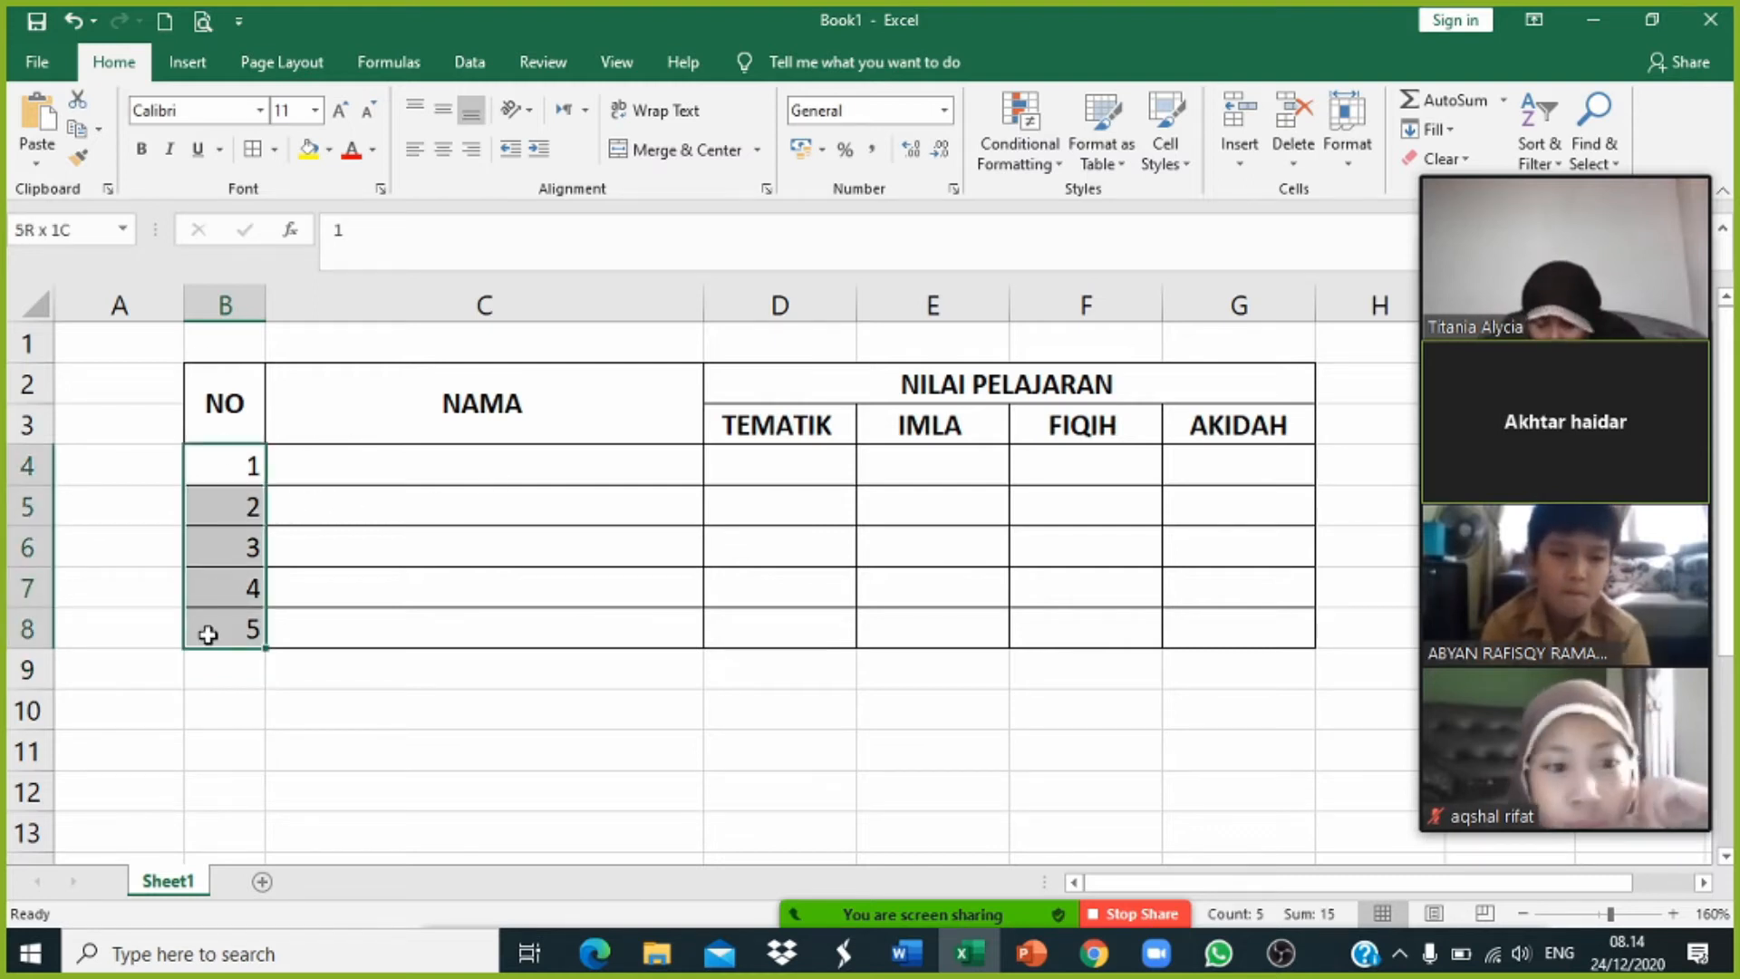
{"action": "left_click", "coordinate": [442, 153]}
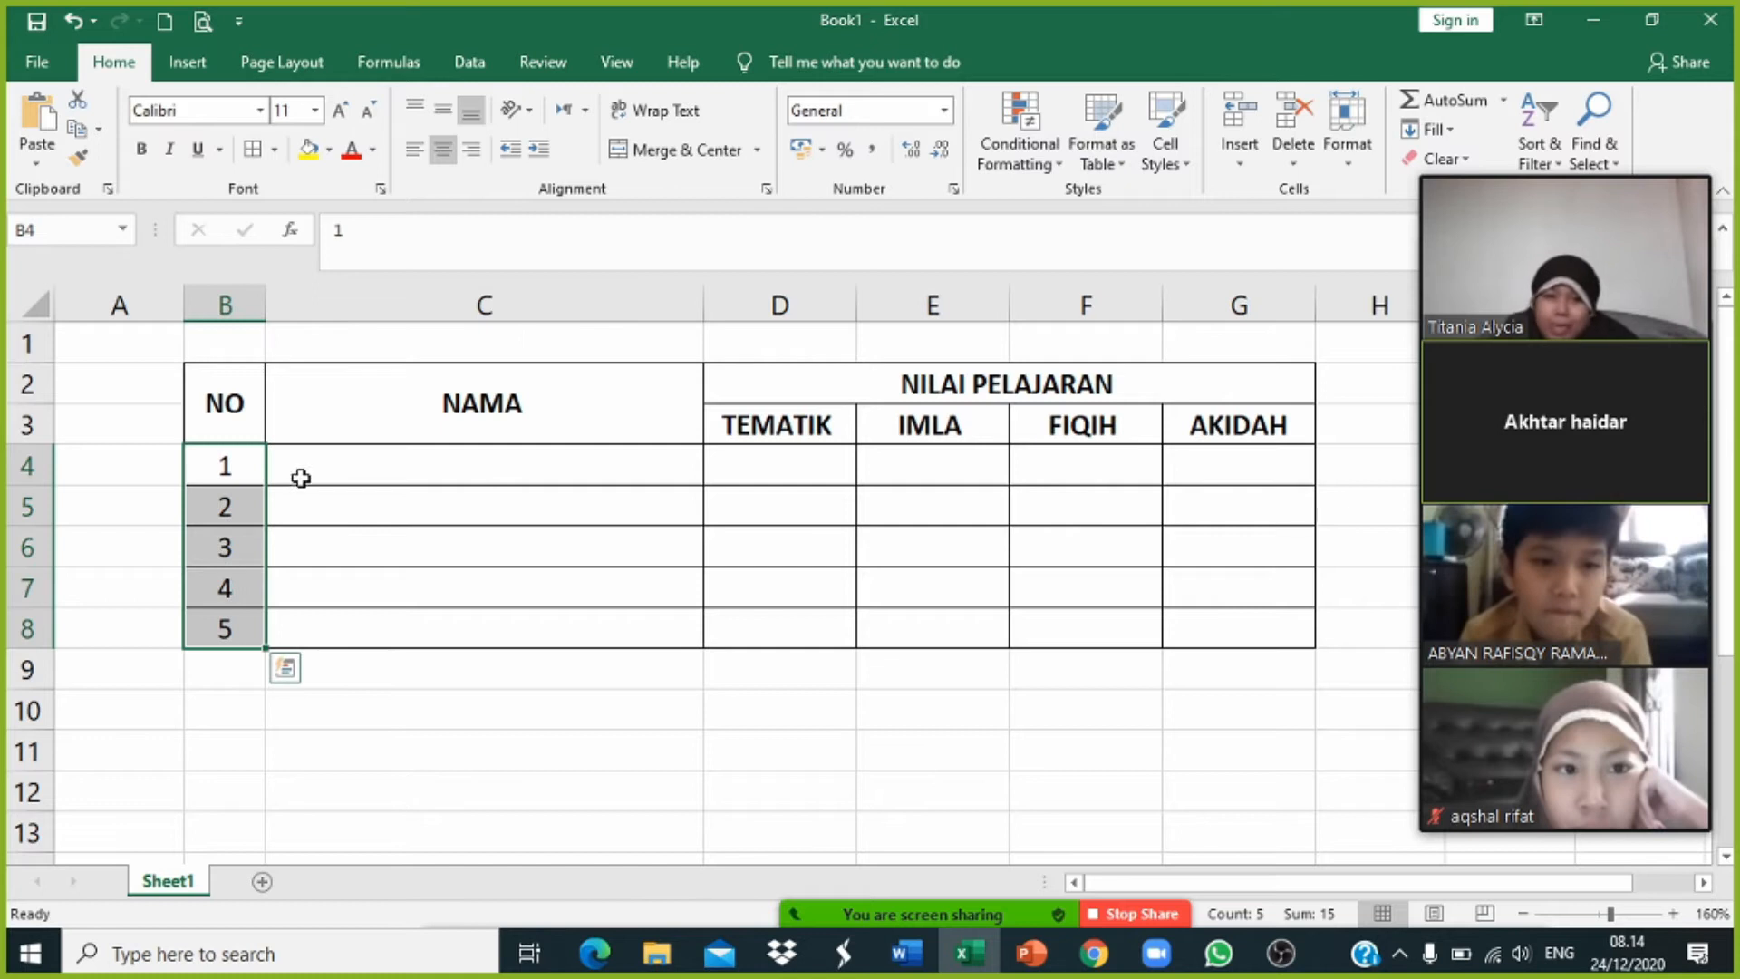
Step: Fill the NAMA column, C4:C8, with the first names of five students from the meeting's participant gallery
{"action": "left_click", "coordinate": [299, 477]}
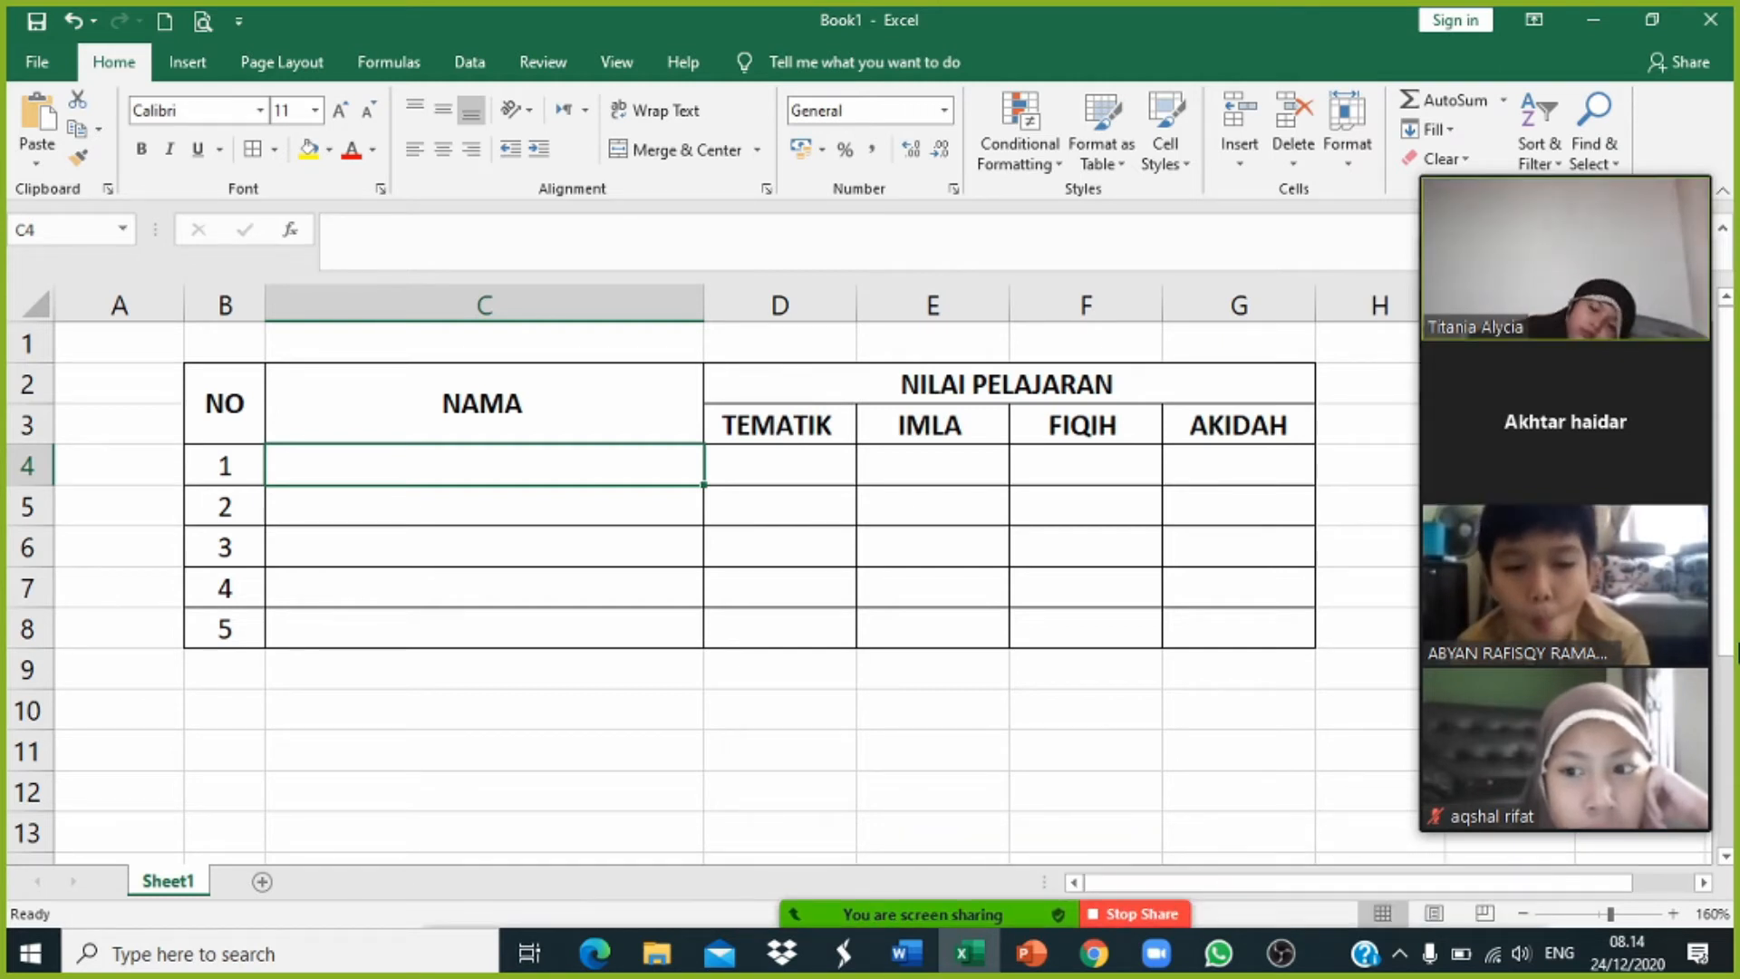
{"action": "type", "text": "ITANIA"}
{"action": "key", "text": "Return"}
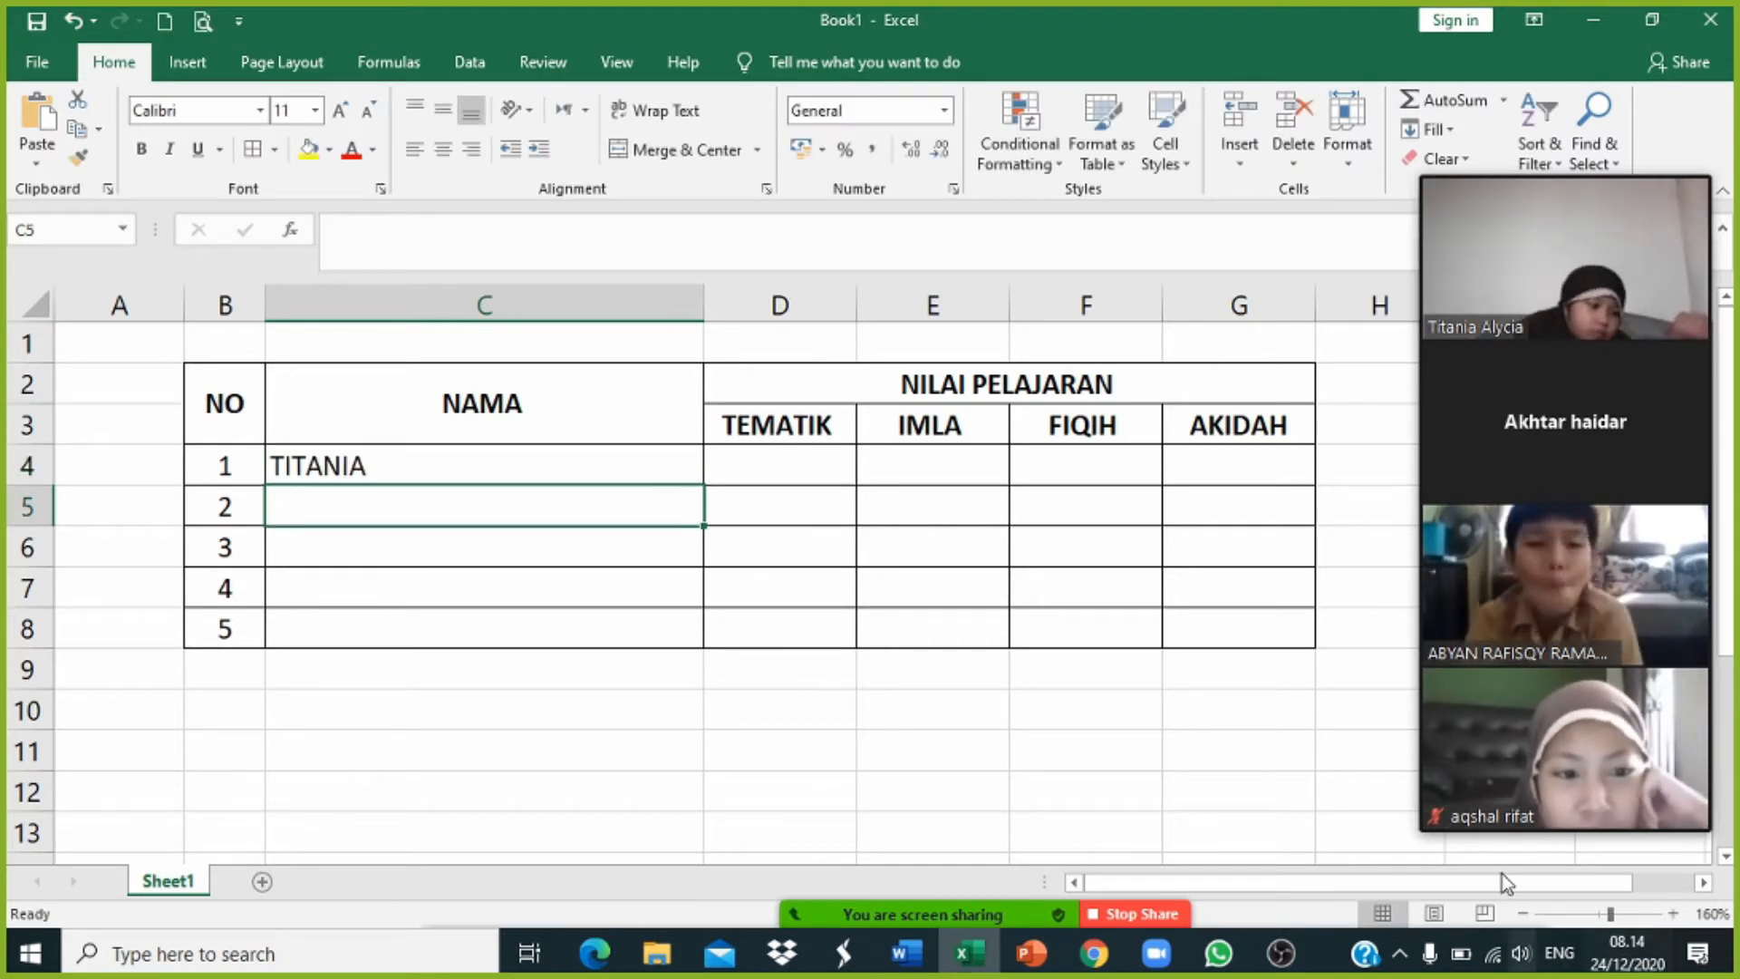
{"action": "left_click", "coordinate": [1577, 816]}
{"action": "type", "text": "IBRA"}
{"action": "key", "text": "Return"}
{"action": "type", "text": "GADIZA"}
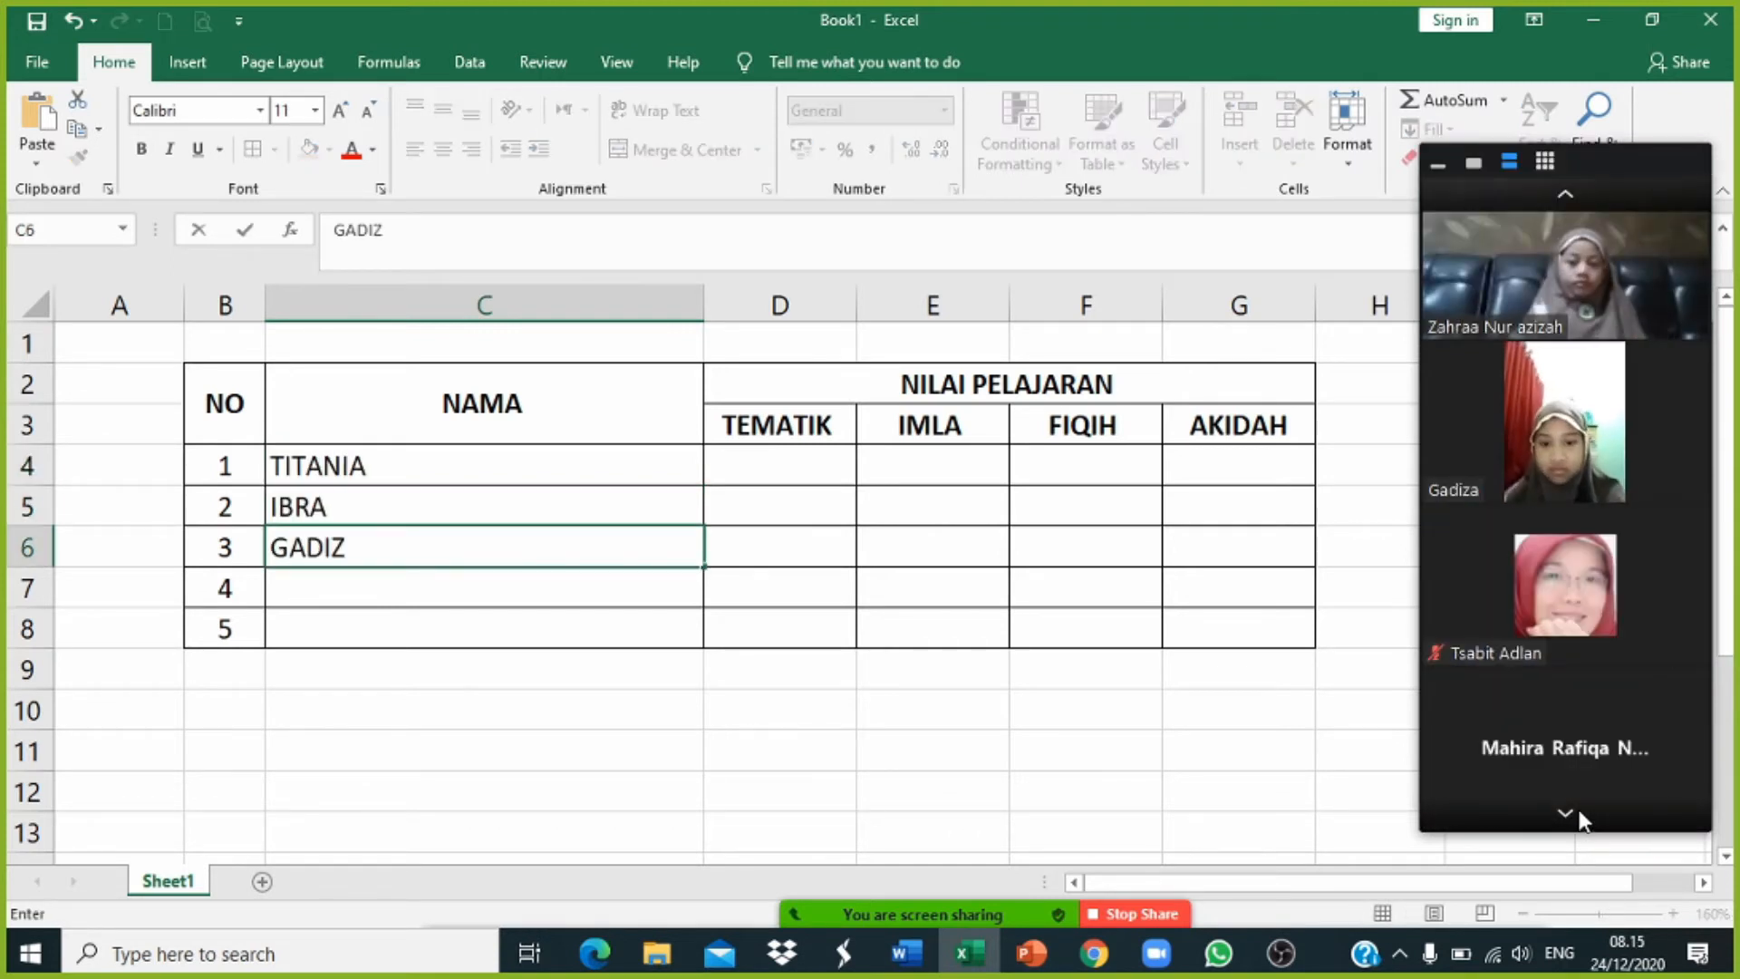
{"action": "key", "text": "Return"}
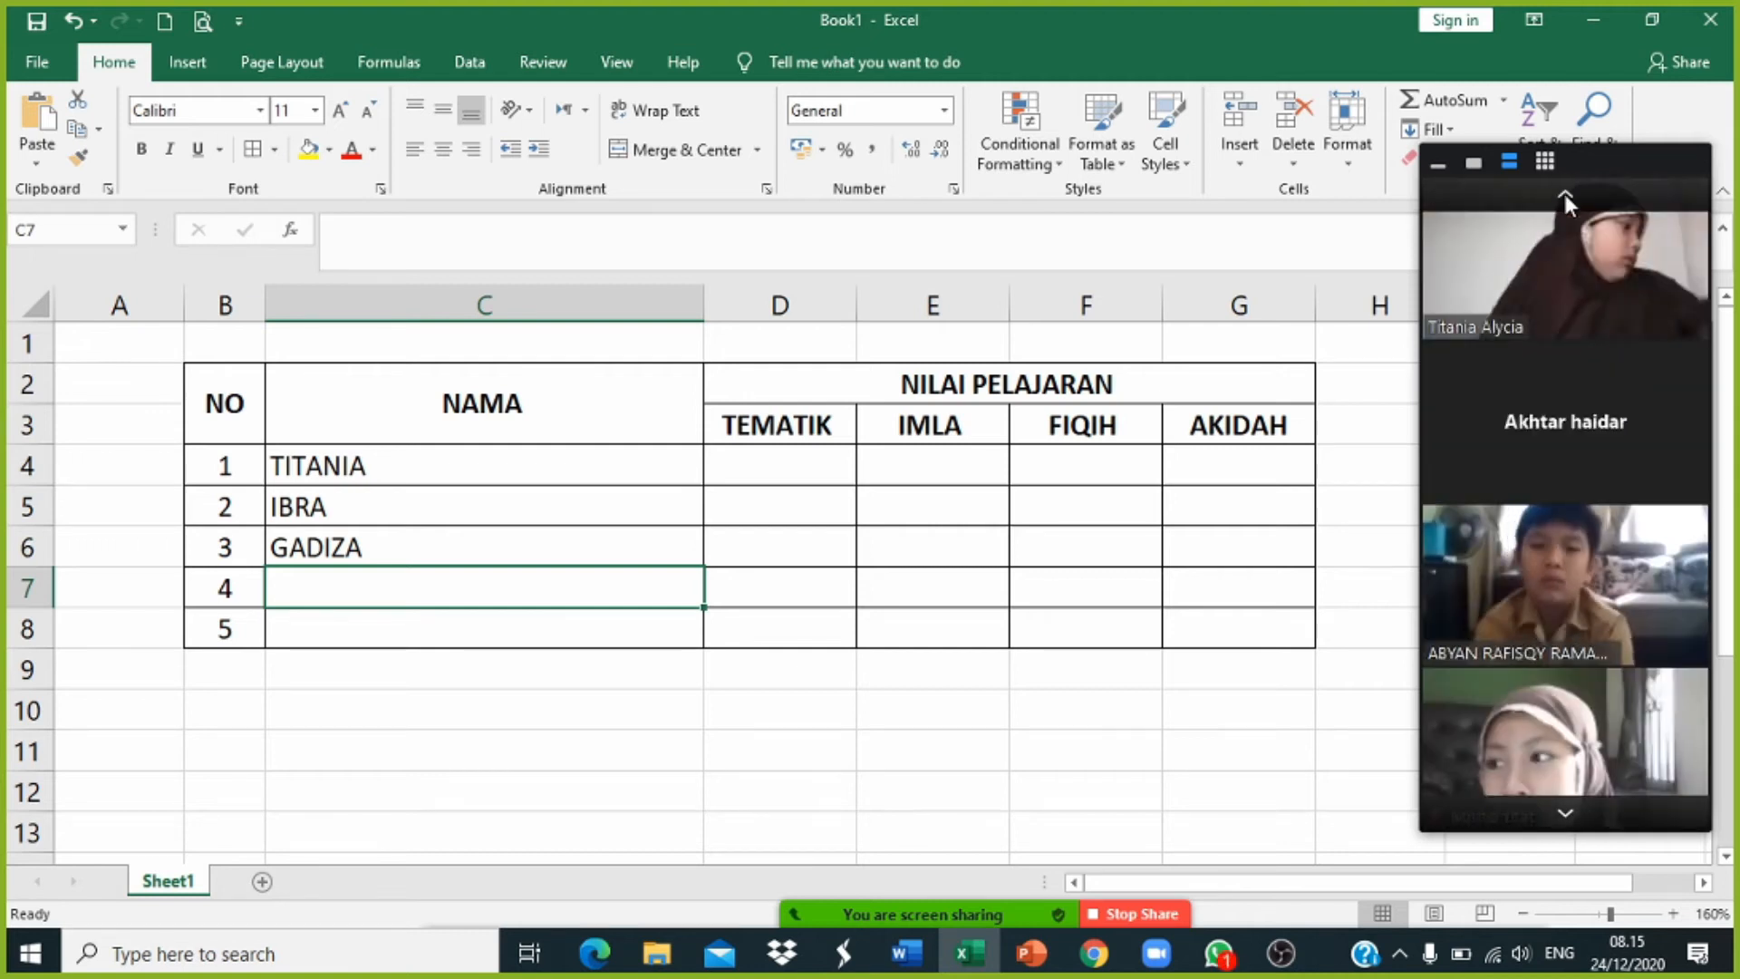
{"action": "type", "text": "ABYAN"}
{"action": "key", "text": "Return"}
{"action": "left_click", "coordinate": [1565, 817]}
{"action": "type", "text": "APRILIA"}
{"action": "key", "text": "Return"}
Step: Enter the first student's grades 100, 90, 100 and 85 in cells D4:G4
{"action": "left_click", "coordinate": [779, 465]}
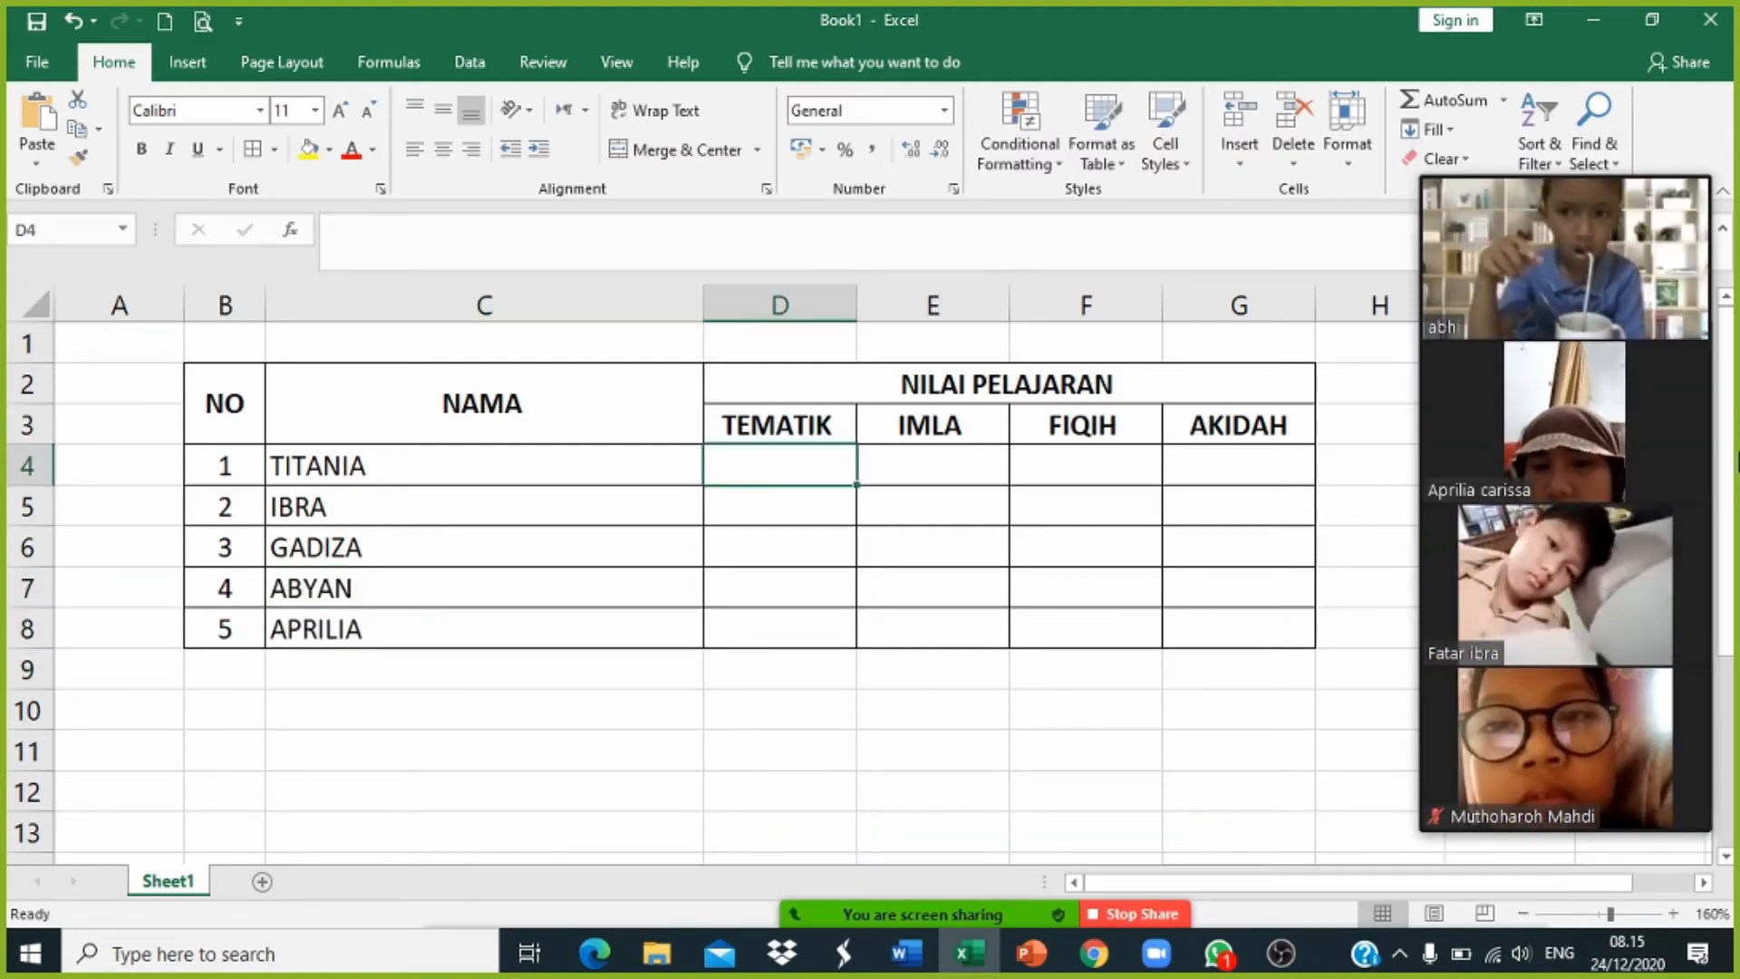
{"action": "type", "text": "100"}
{"action": "key", "text": "Tab"}
{"action": "type", "text": "90"}
{"action": "key", "text": "Tab"}
{"action": "type", "text": "100"}
{"action": "key", "text": "Tab"}
{"action": "type", "text": "85"}
{"action": "key", "text": "Return"}
Step: Enter grades 90, 80, 100, 100 in D5:G5 and 80, 90, 100, 90 in D6:G6
{"action": "type", "text": "90\t"}
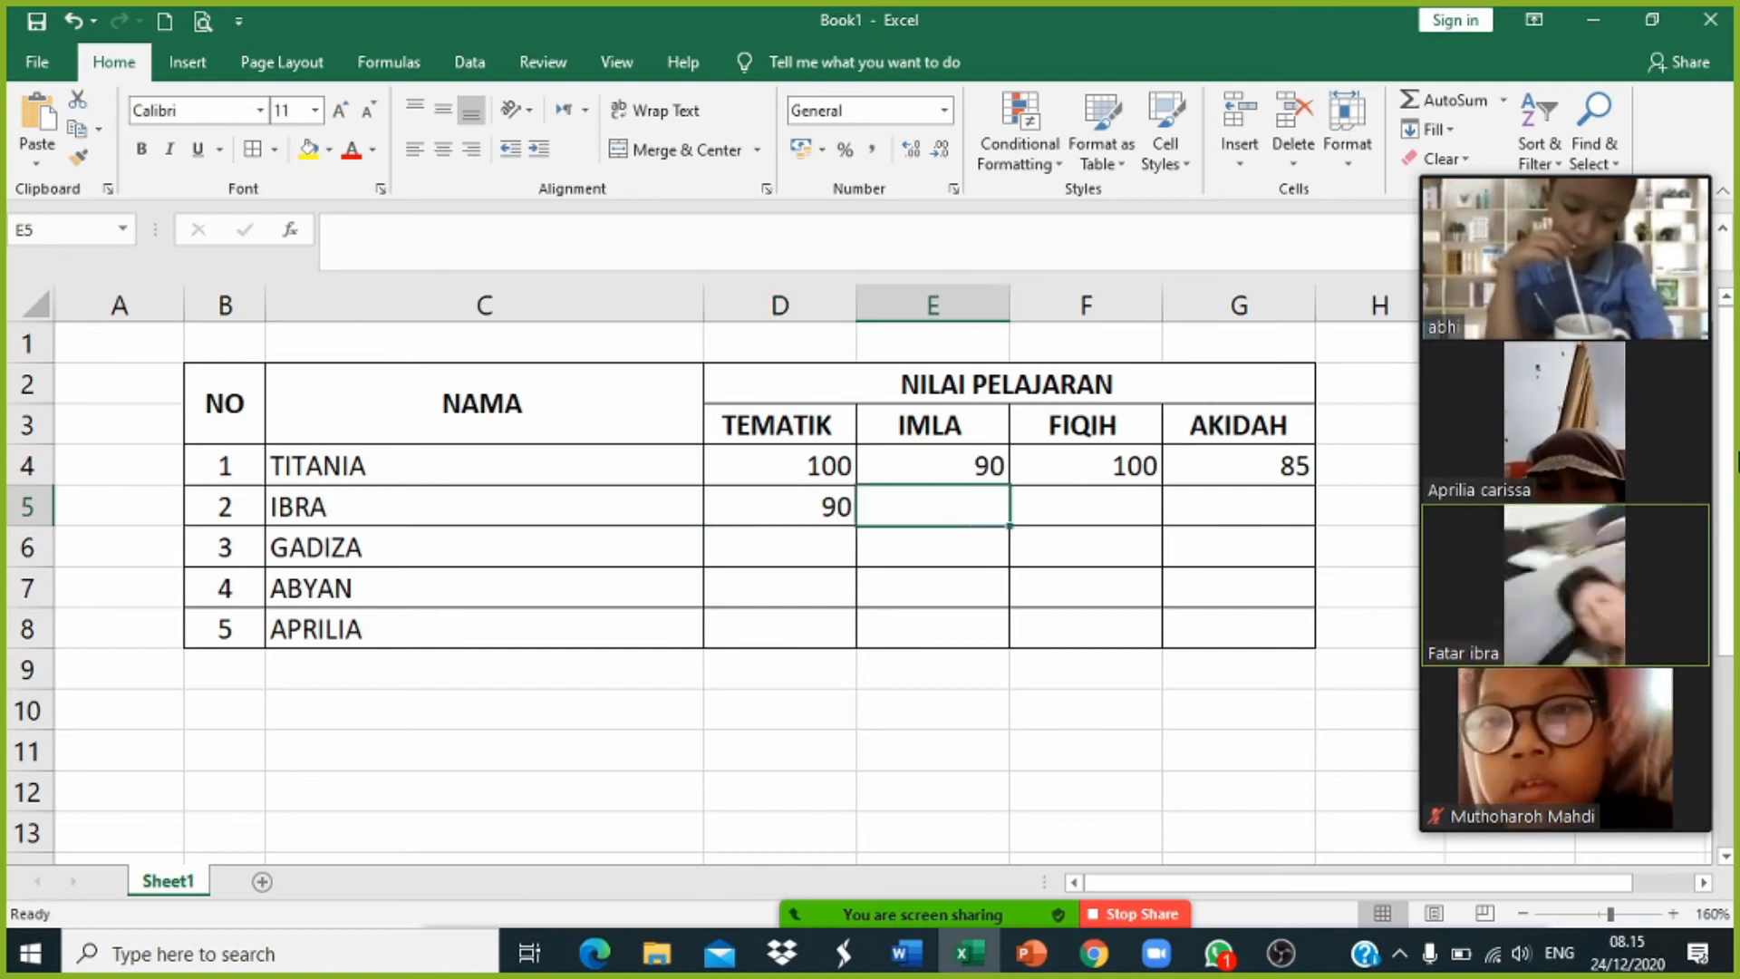
{"action": "type", "text": "80\t100"}
{"action": "key", "text": "Tab"}
{"action": "type", "text": "100"}
{"action": "key", "text": "Return"}
{"action": "type", "text": "80\t90\t100\t90"}
{"action": "key", "text": "Return"}
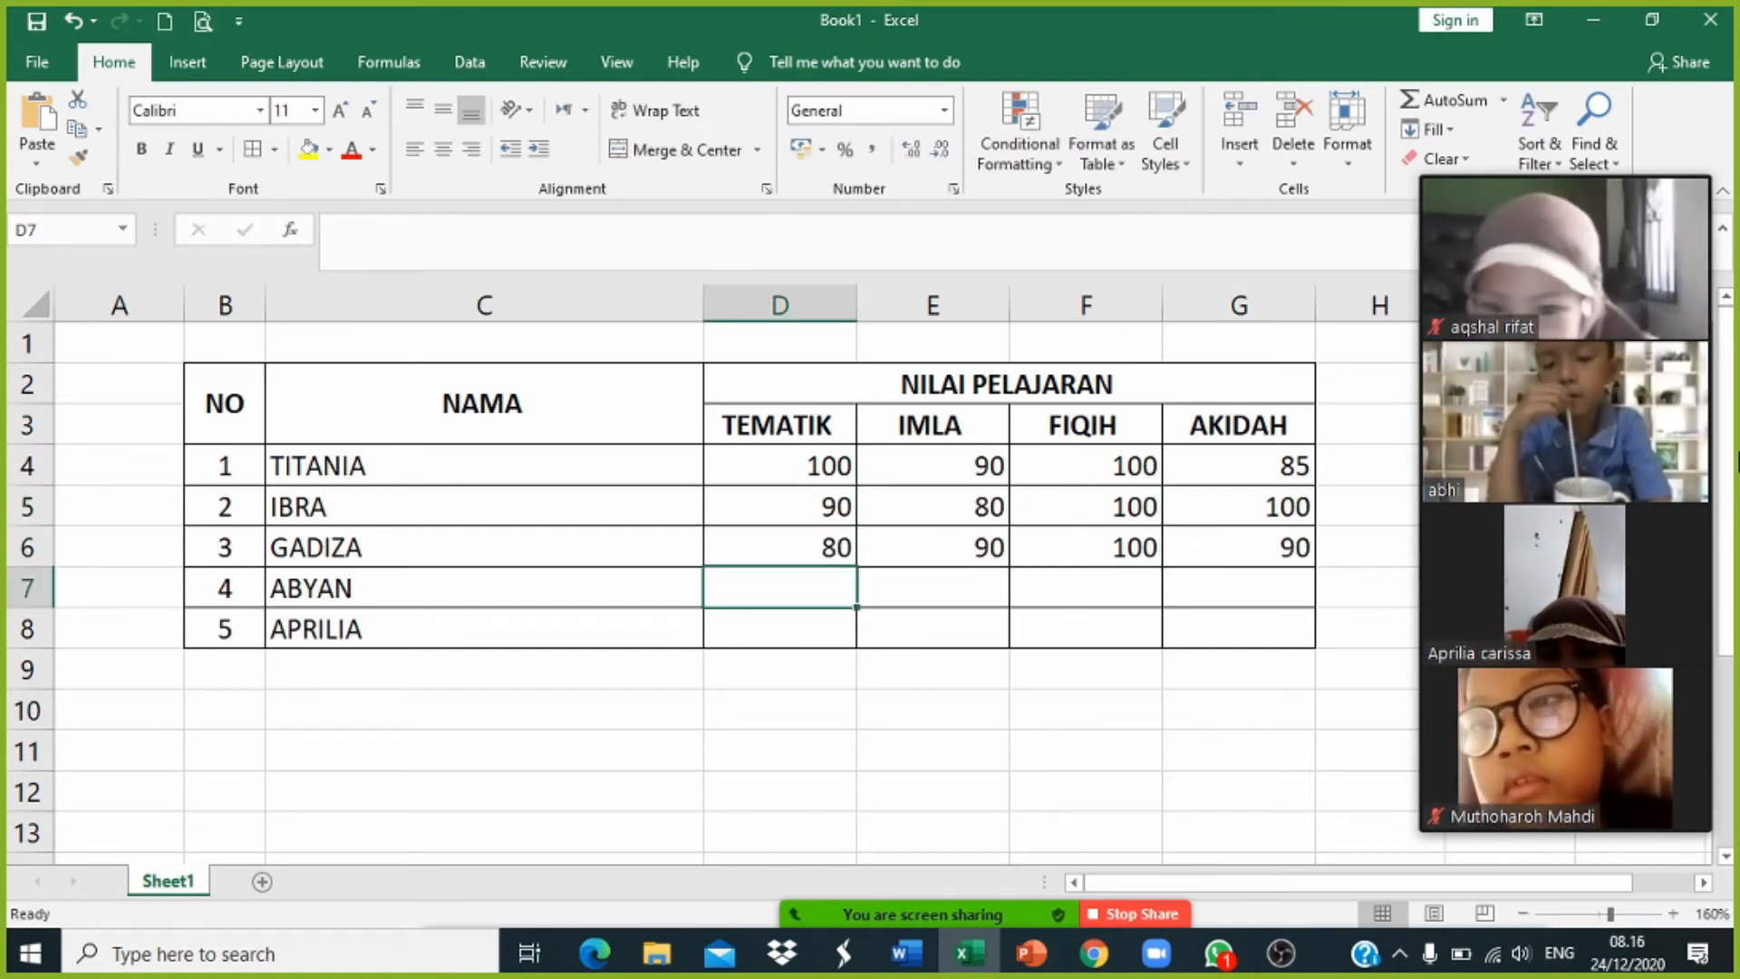
Step: Enter grades 85, 95, 100, 80 in D7:G7 and 100, 100, 80, 80 in D8:G8
{"action": "type", "text": "85\t95\t100\t80"}
{"action": "key", "text": "Return"}
{"action": "type", "text": "100\t100\t80\t80"}
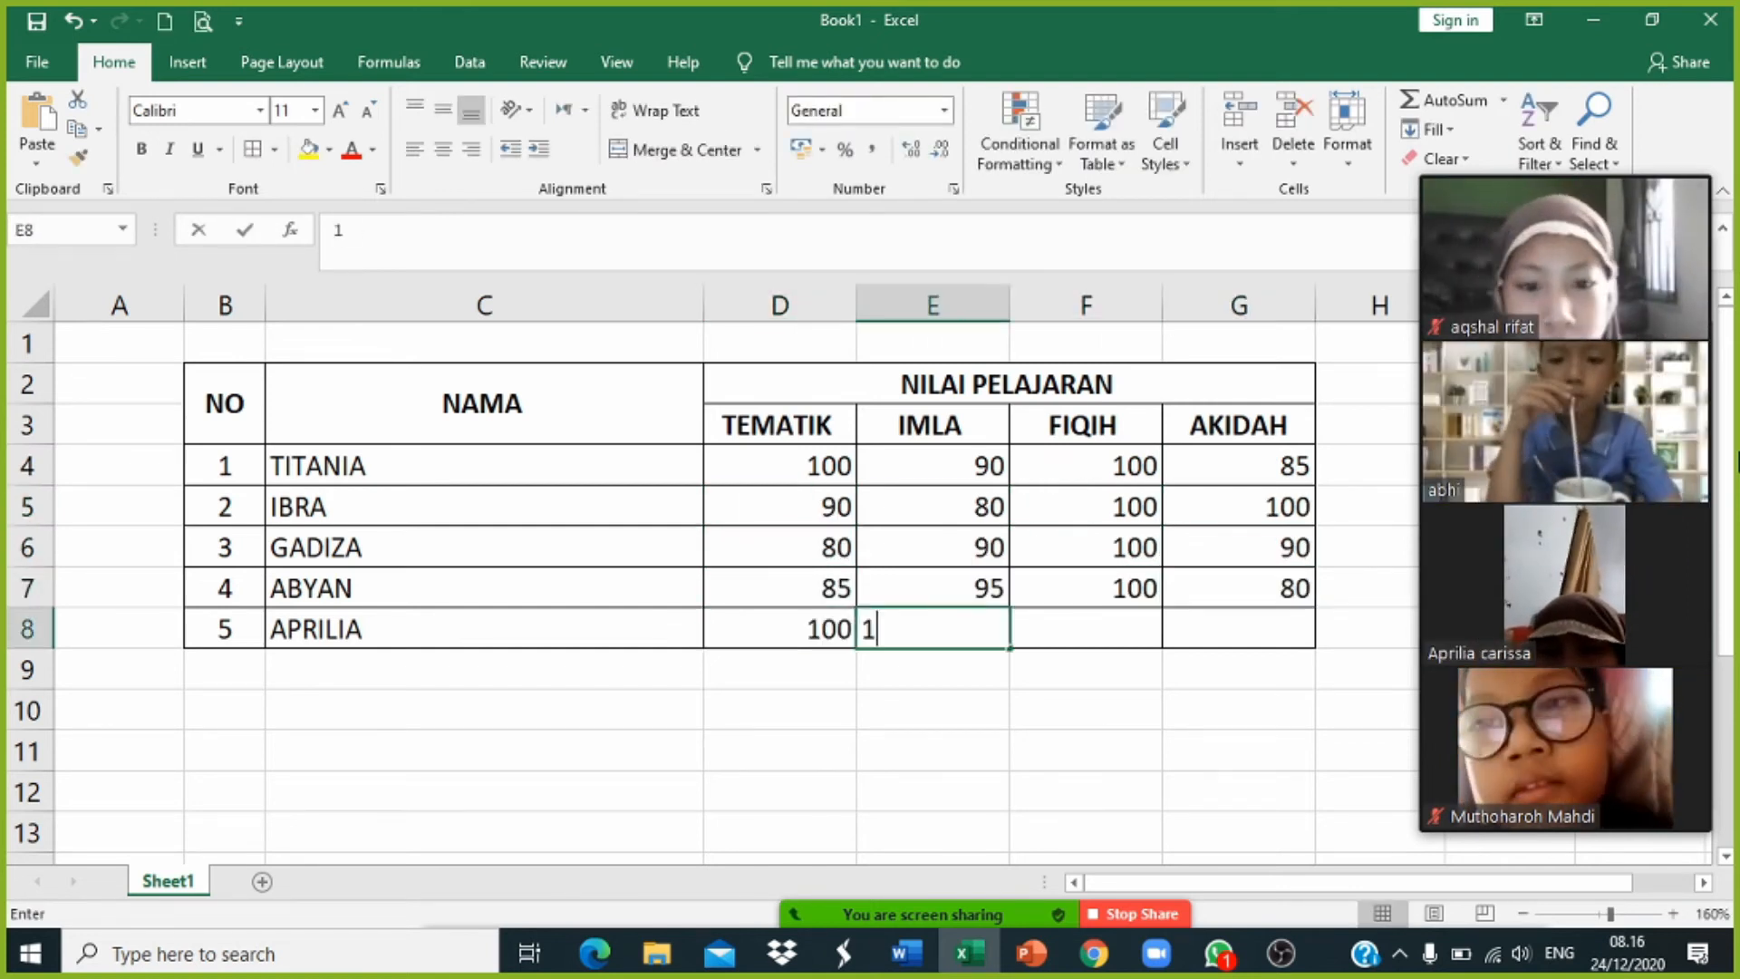
{"action": "key", "text": "Return"}
Step: Center all the grades in D4:G8 horizontally and deselect the range
{"action": "left_click_drag", "start_coordinate": [829, 466], "coordinate": [1247, 626]}
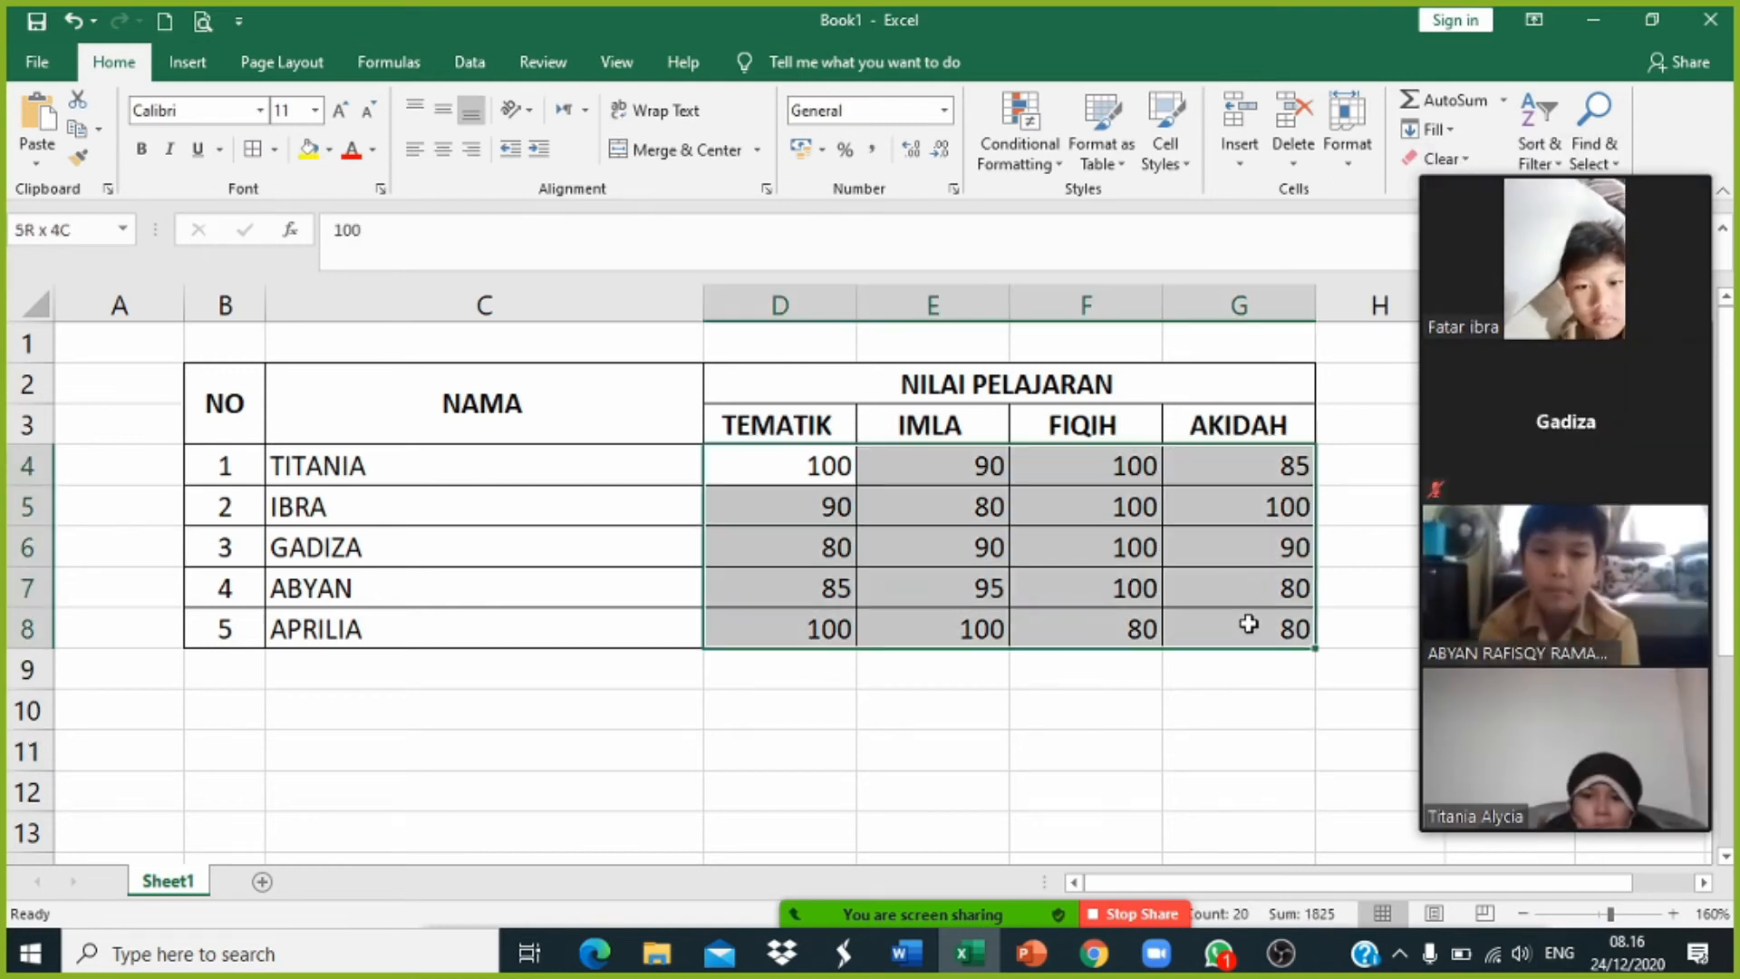
{"action": "left_click", "coordinate": [442, 156]}
{"action": "left_click", "coordinate": [1014, 545]}
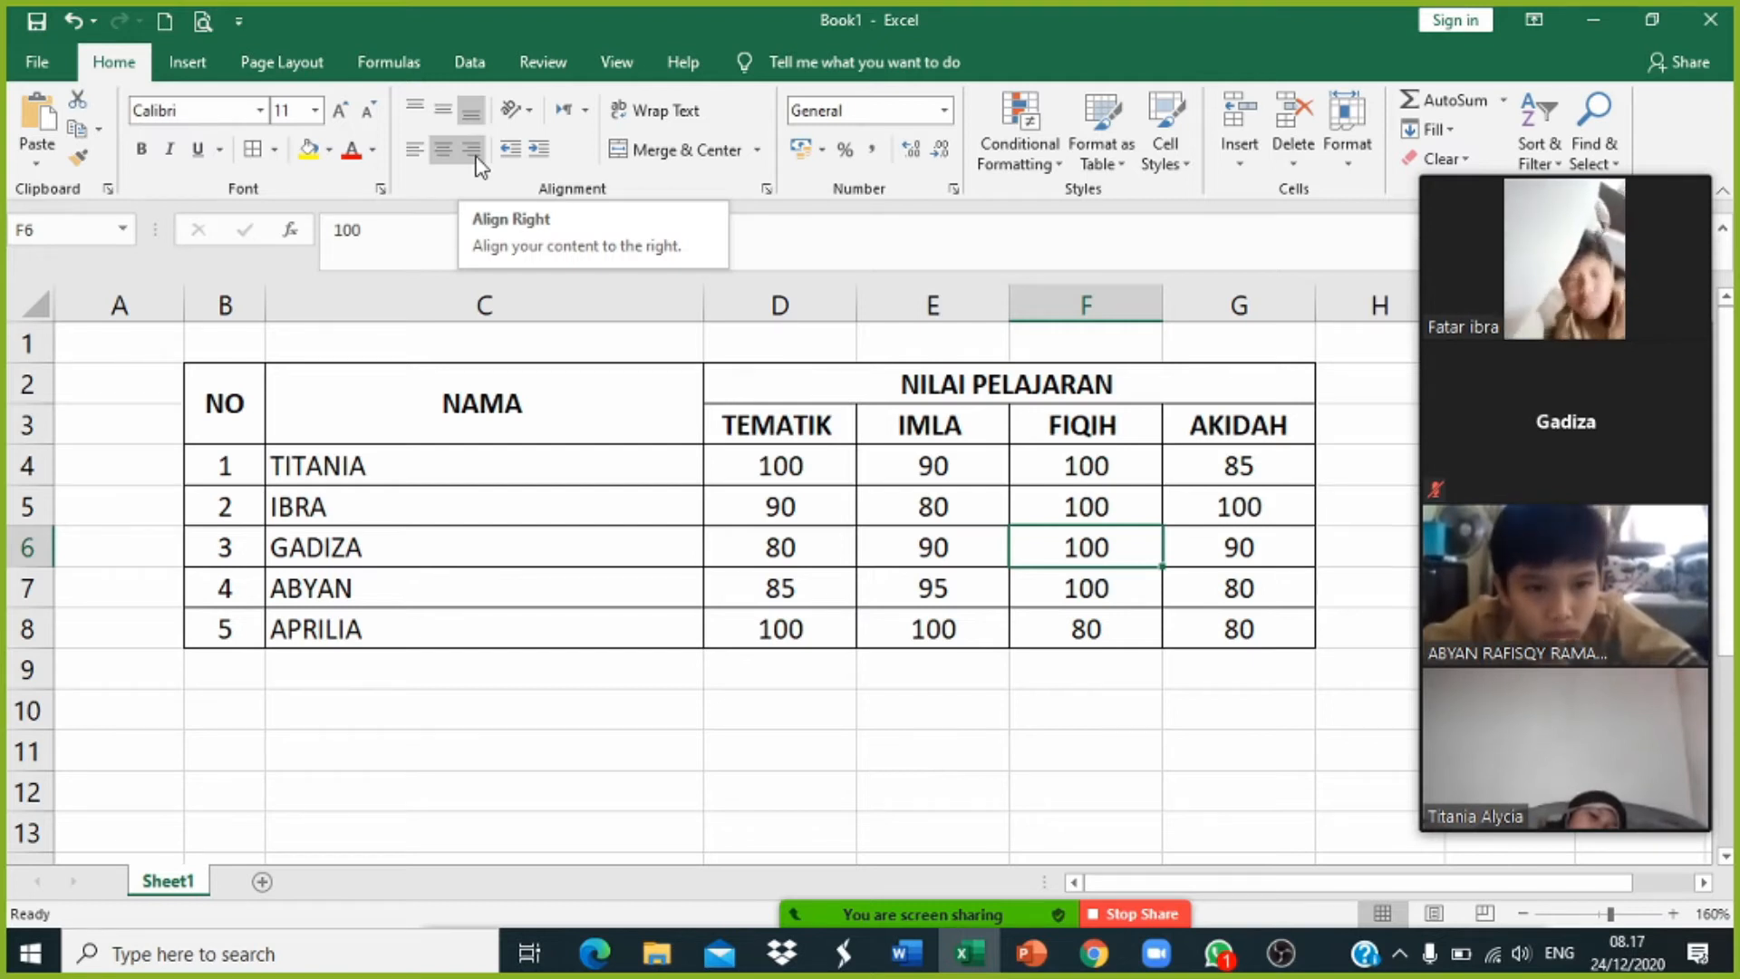
{"action": "left_click", "coordinate": [1177, 721]}
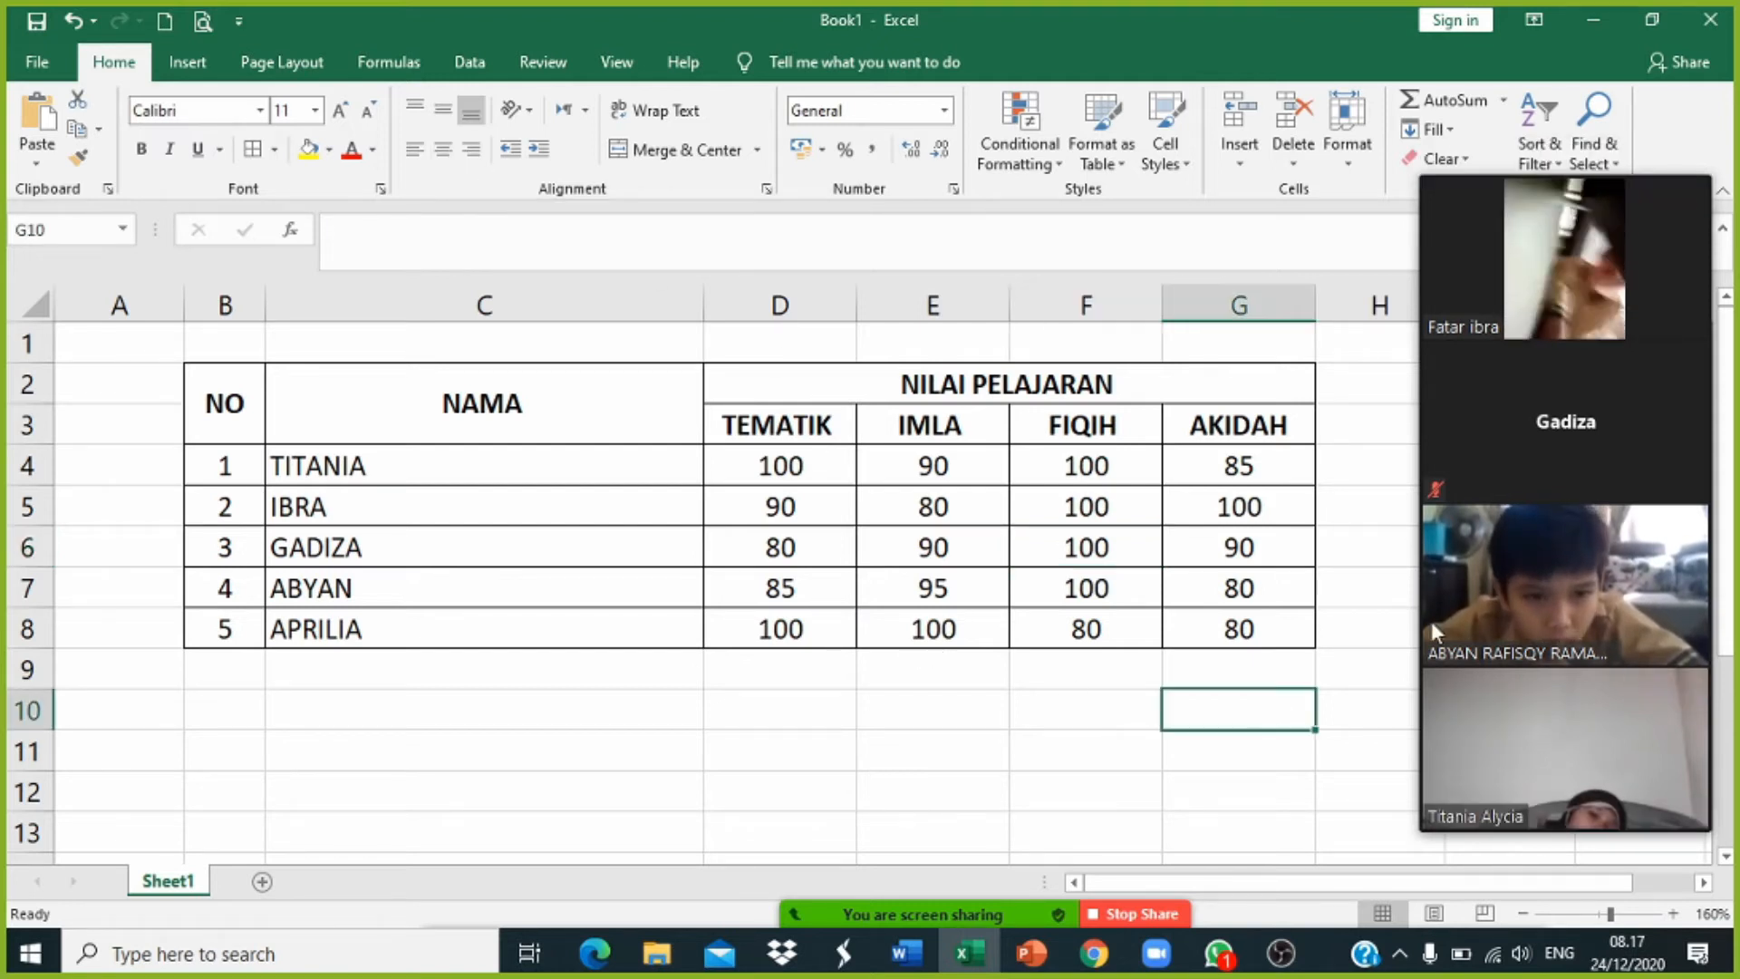
{"action": "left_click", "coordinate": [953, 699]}
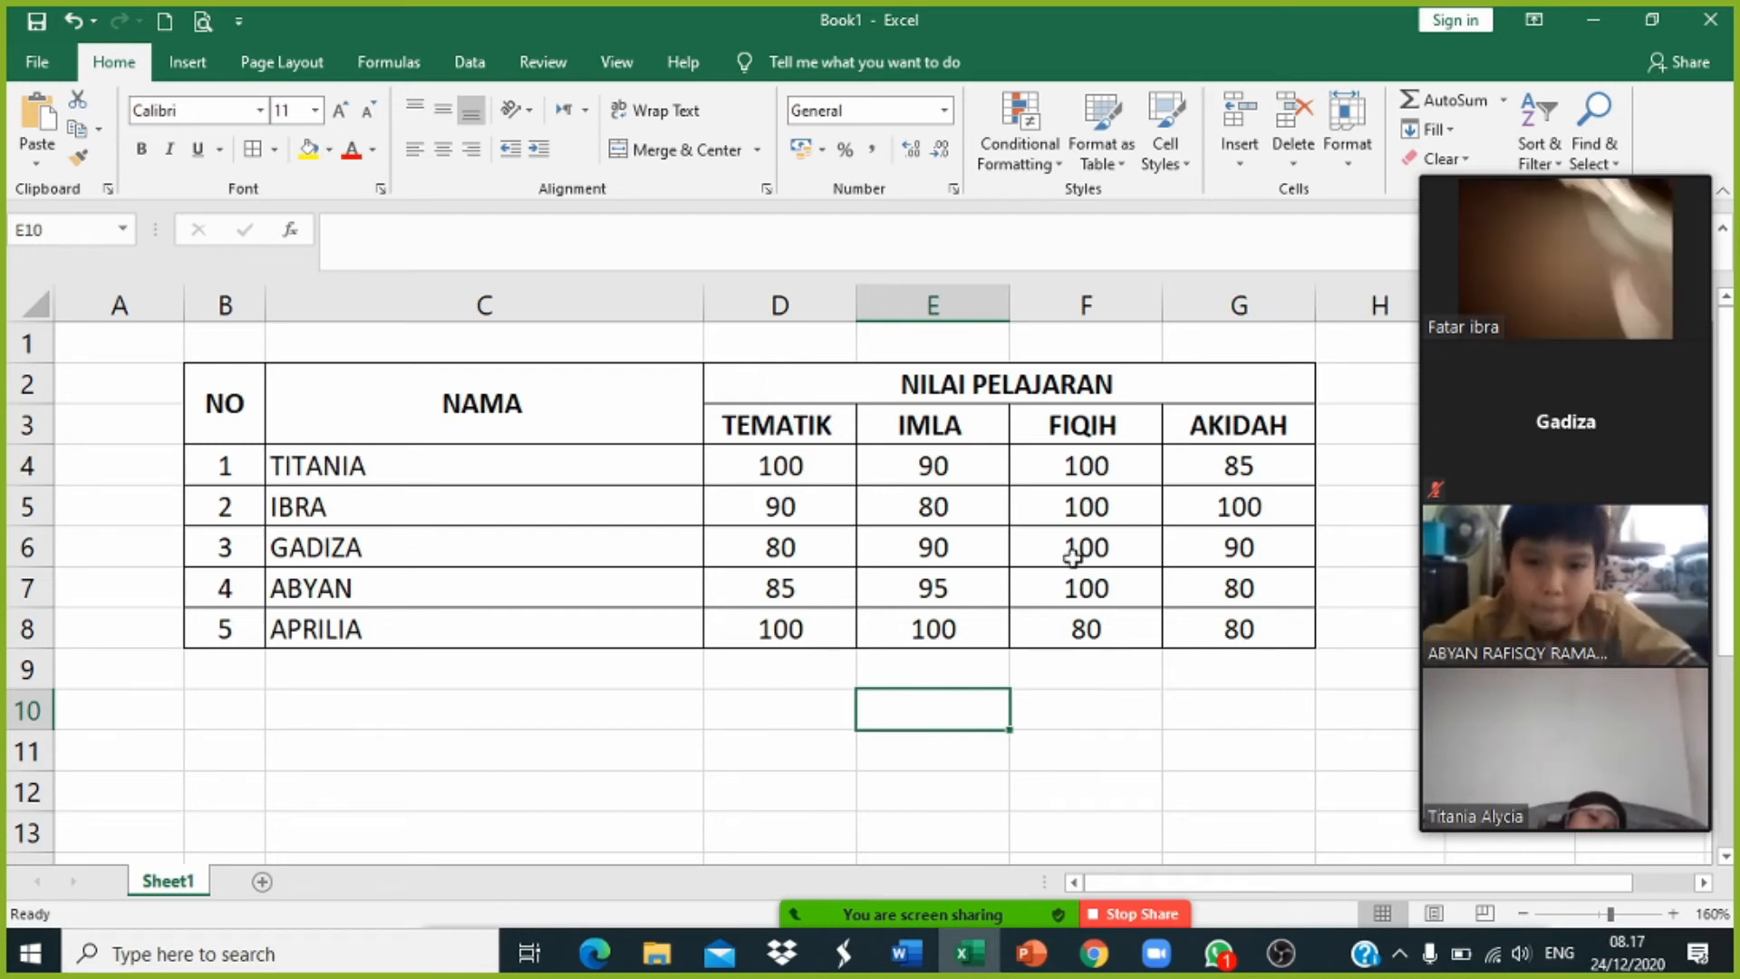
{"action": "scroll", "coordinate": [1072, 557], "scroll_direction": "down", "scroll_amount": 1}
{"action": "scroll", "coordinate": [1072, 557], "scroll_direction": "down", "scroll_amount": 1}
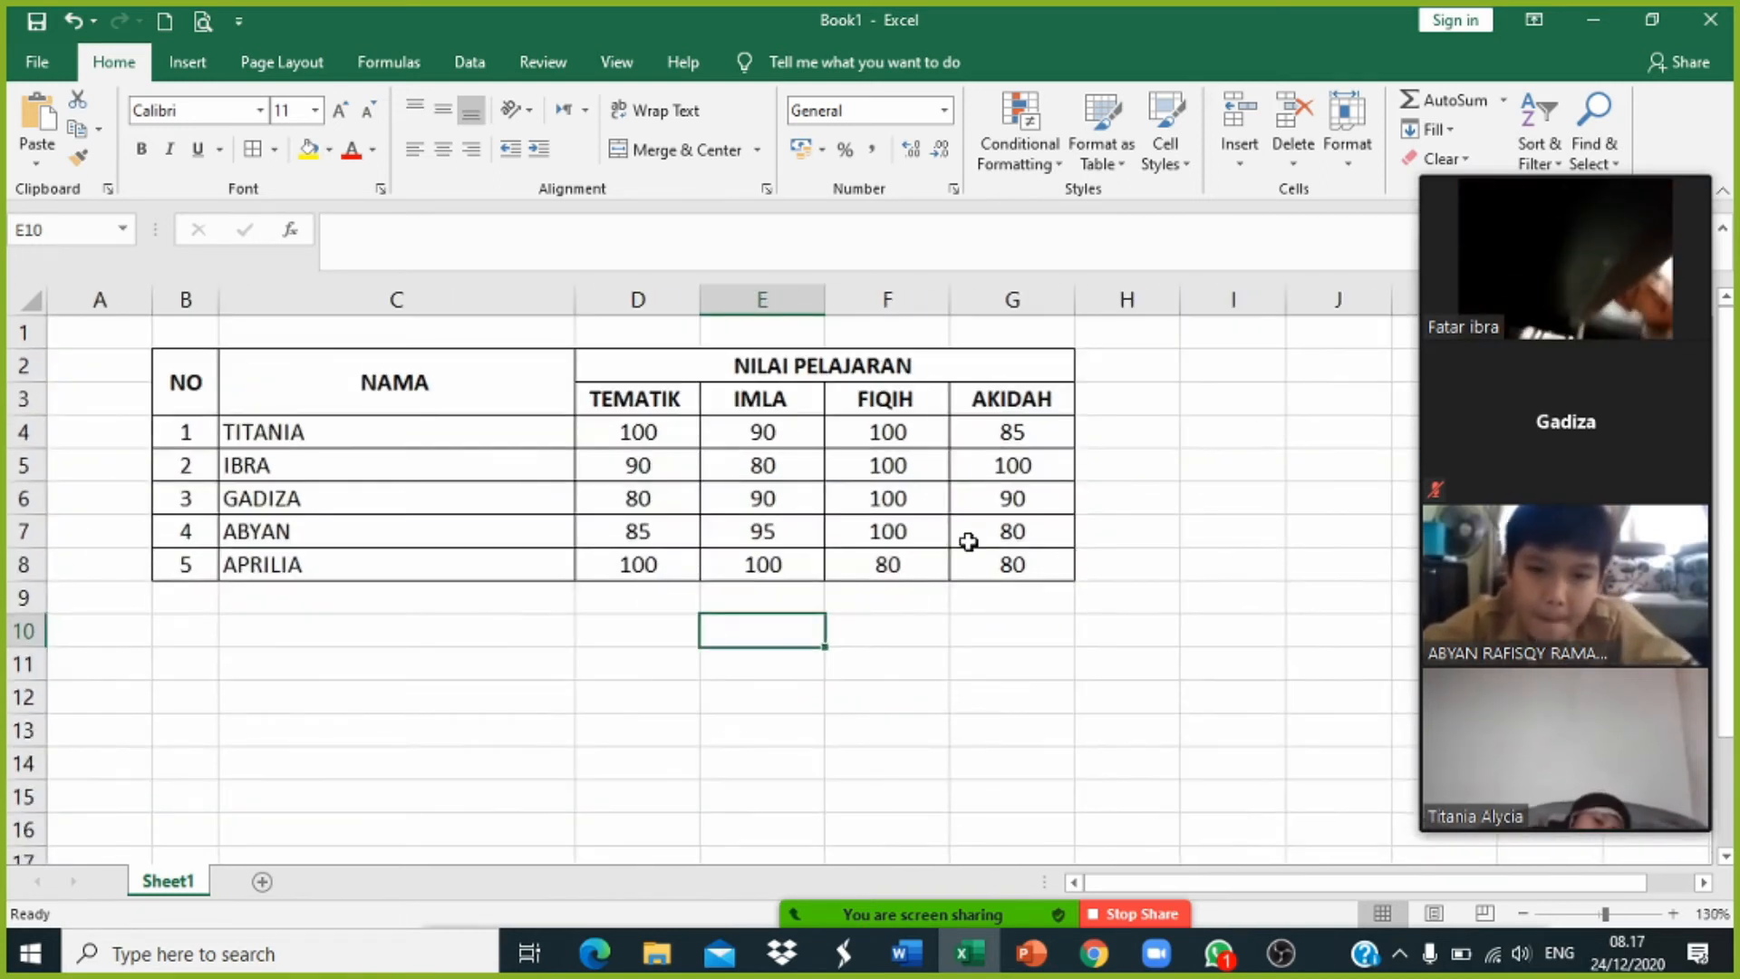
{"action": "left_click", "coordinate": [1176, 603]}
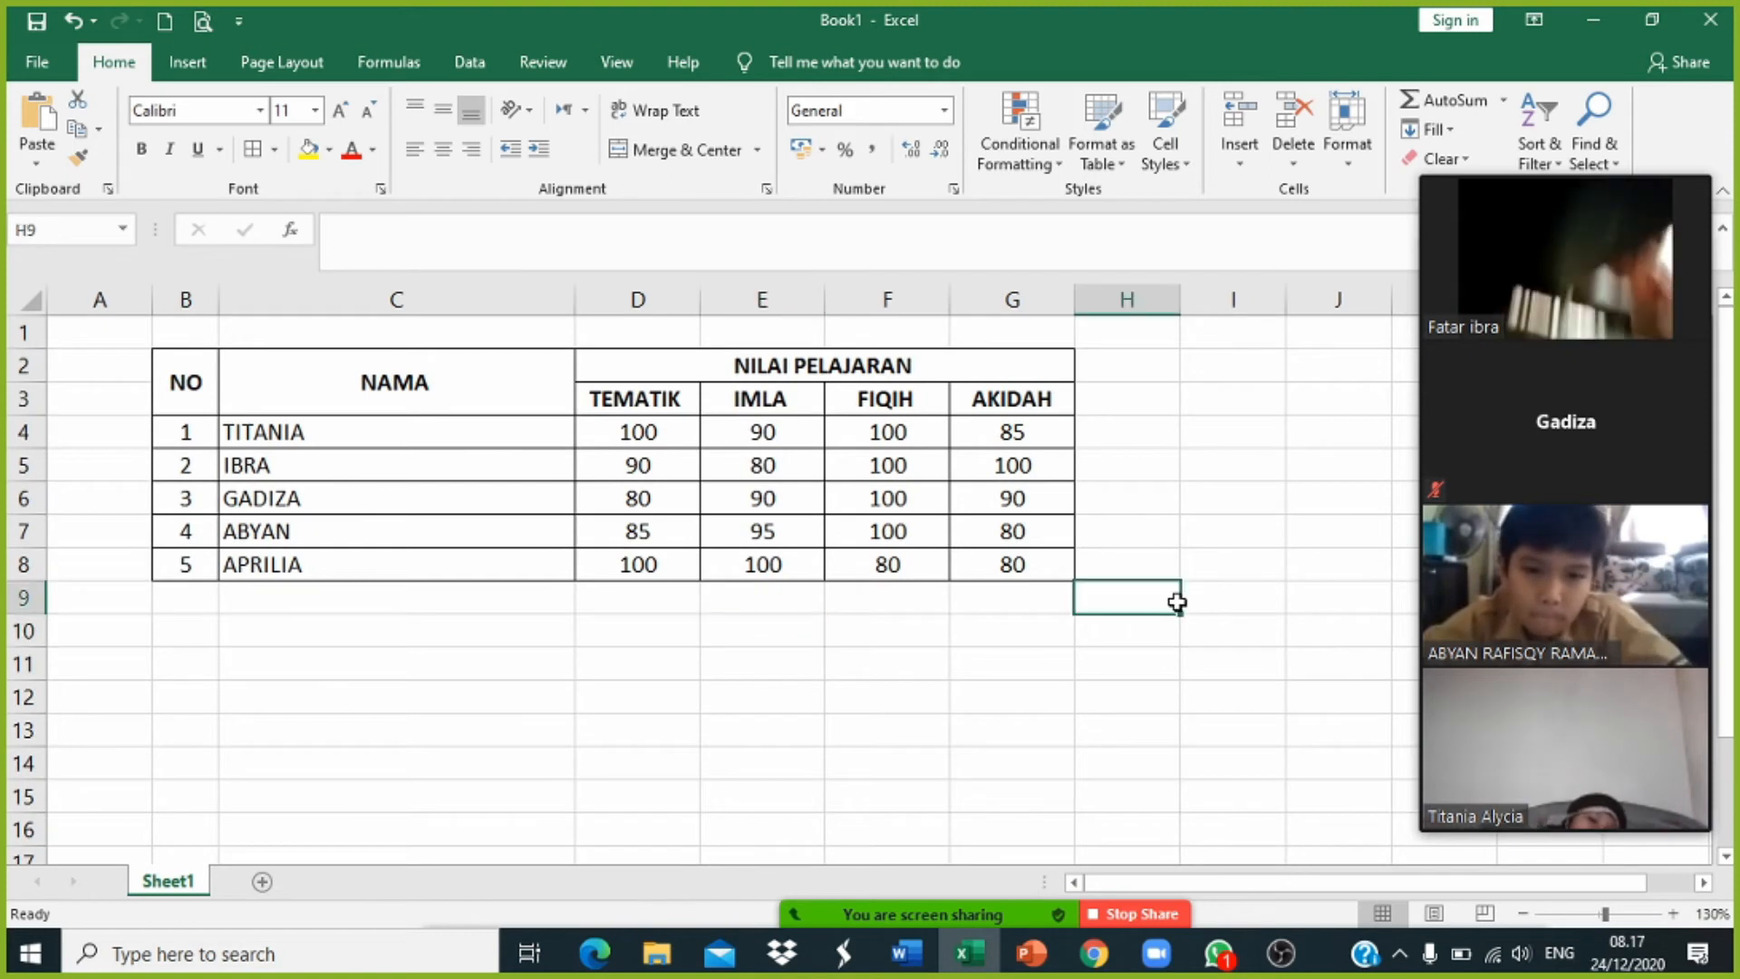
{"action": "left_click", "coordinate": [1224, 433]}
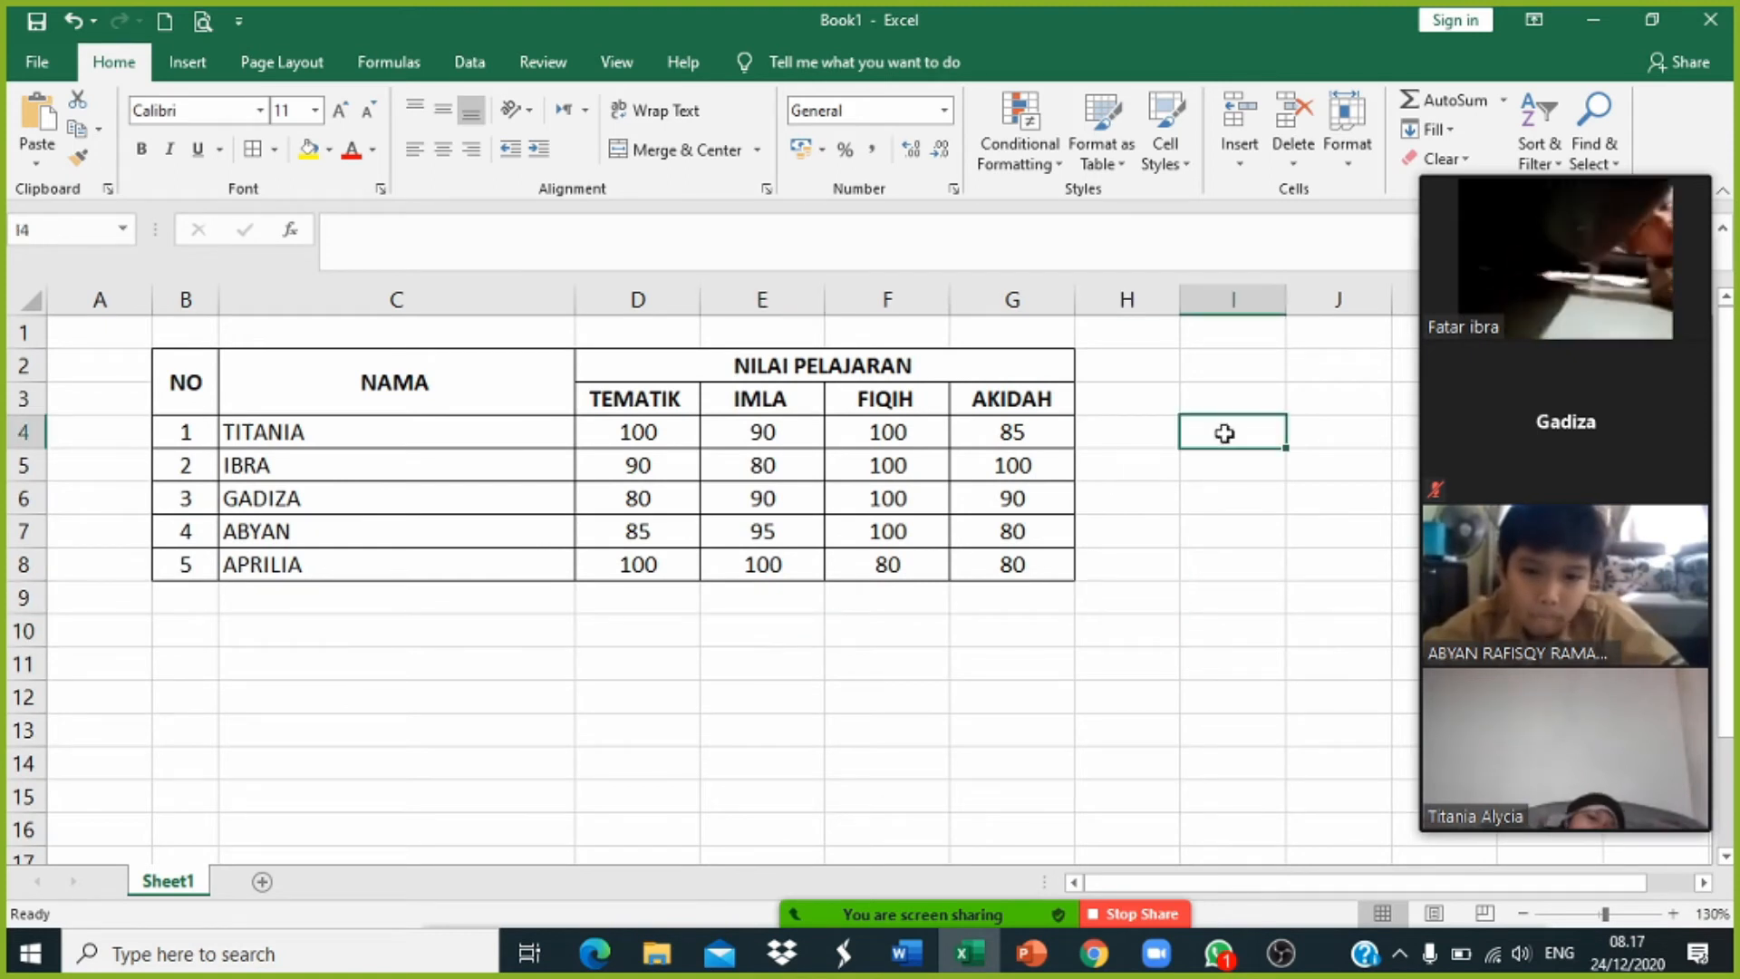
{"action": "left_click", "coordinate": [1204, 542]}
{"action": "left_click", "coordinate": [1134, 599]}
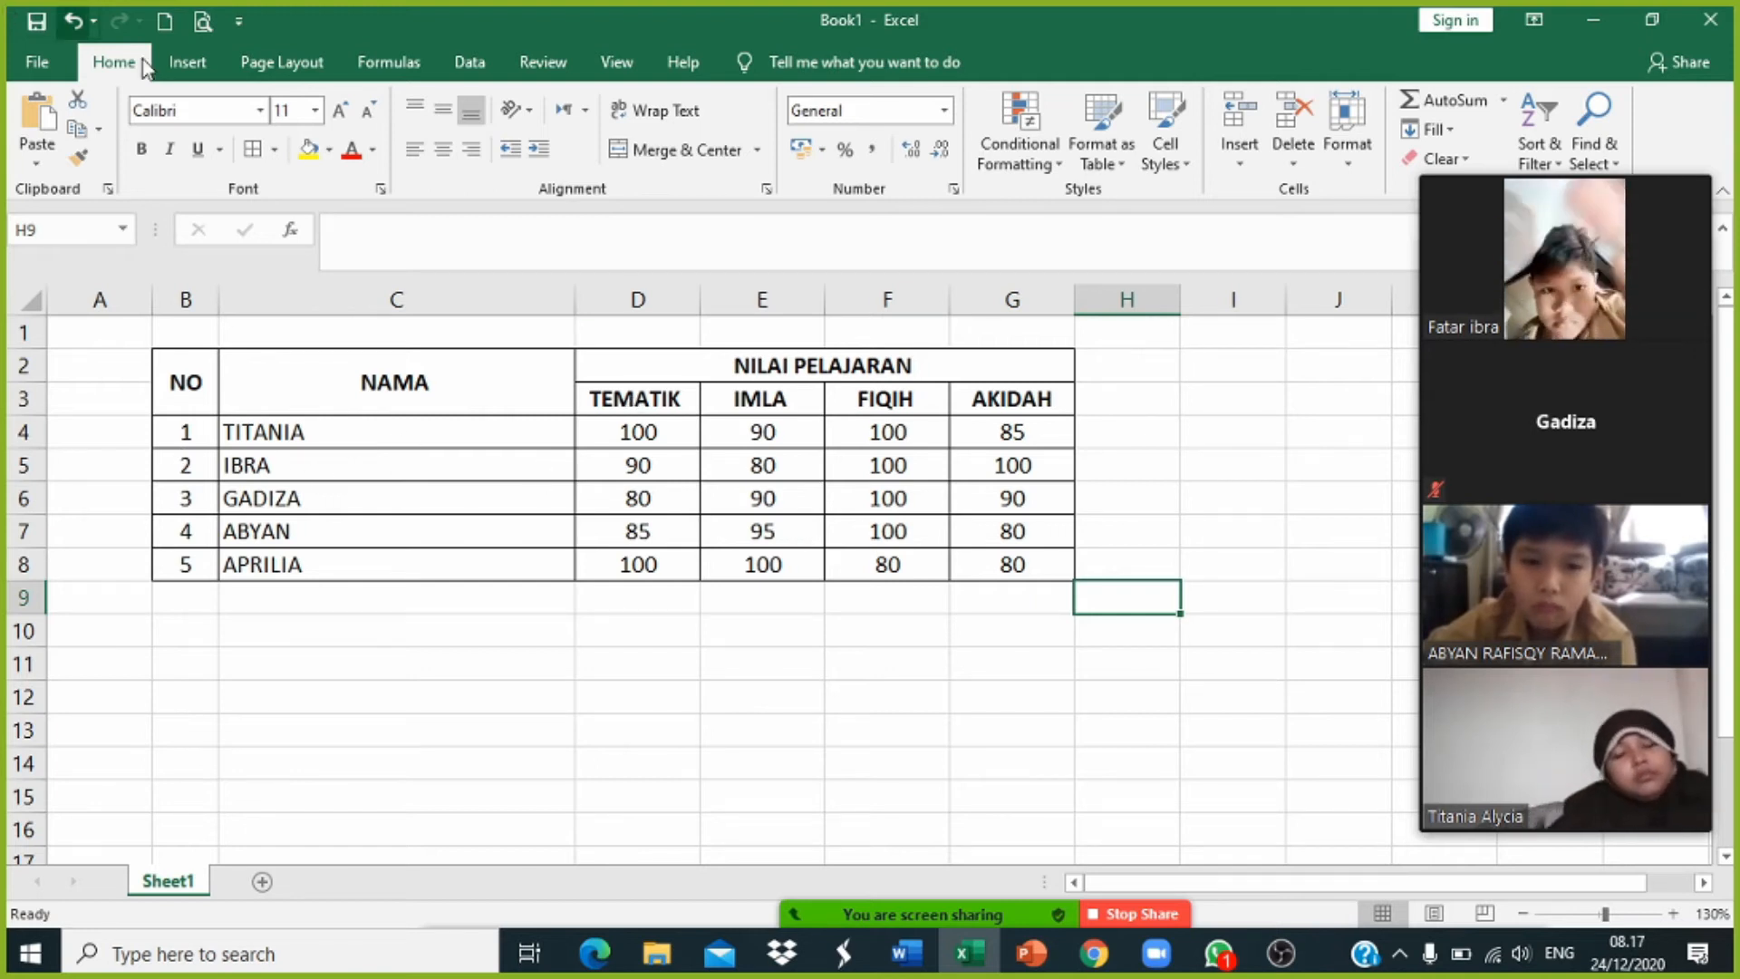
{"action": "left_click", "coordinate": [188, 63]}
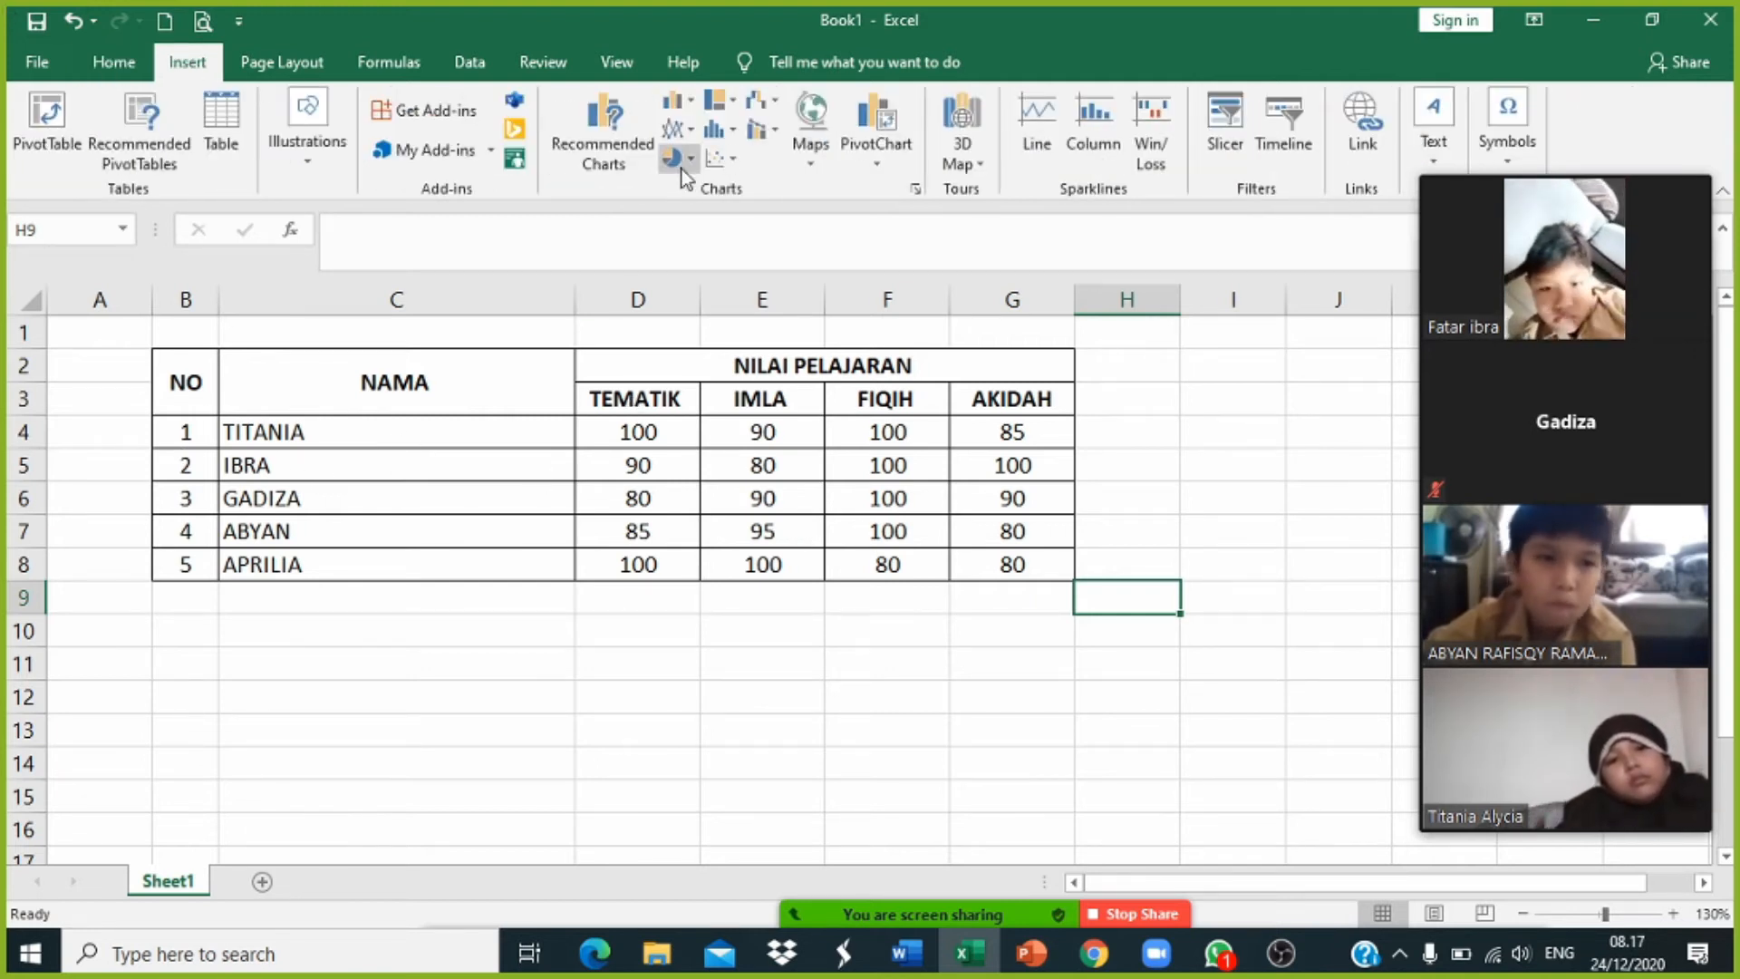
{"action": "left_click", "coordinate": [691, 102]}
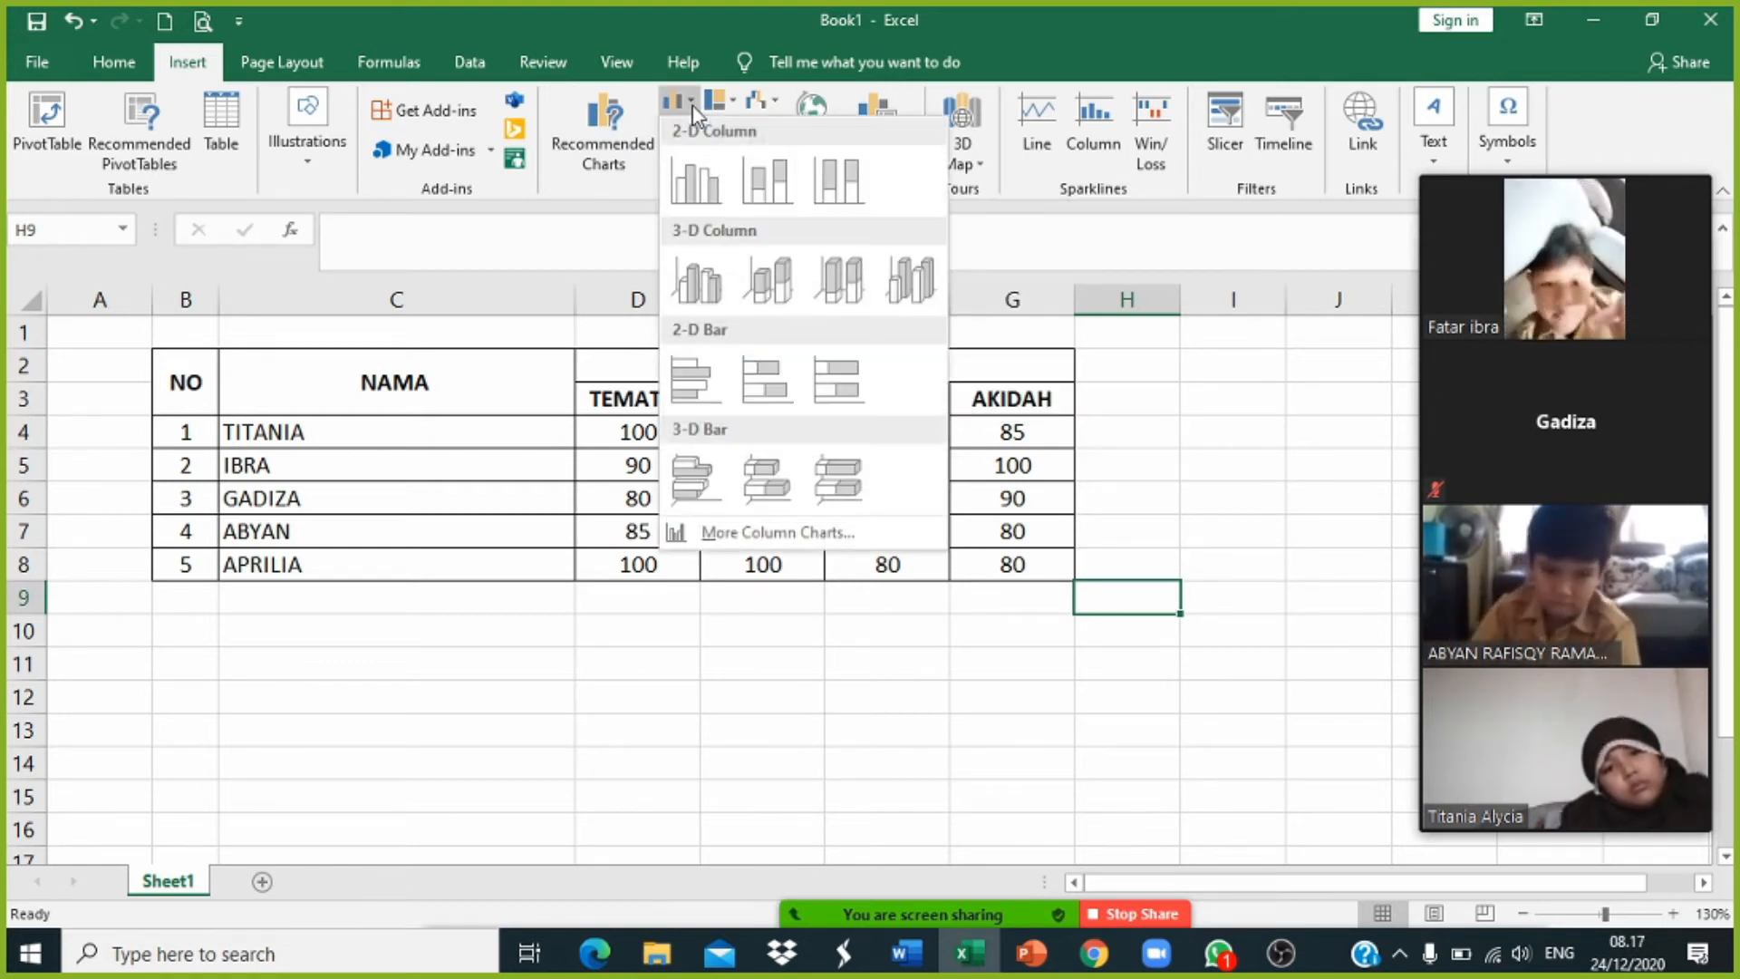
{"action": "left_click", "coordinate": [678, 182]}
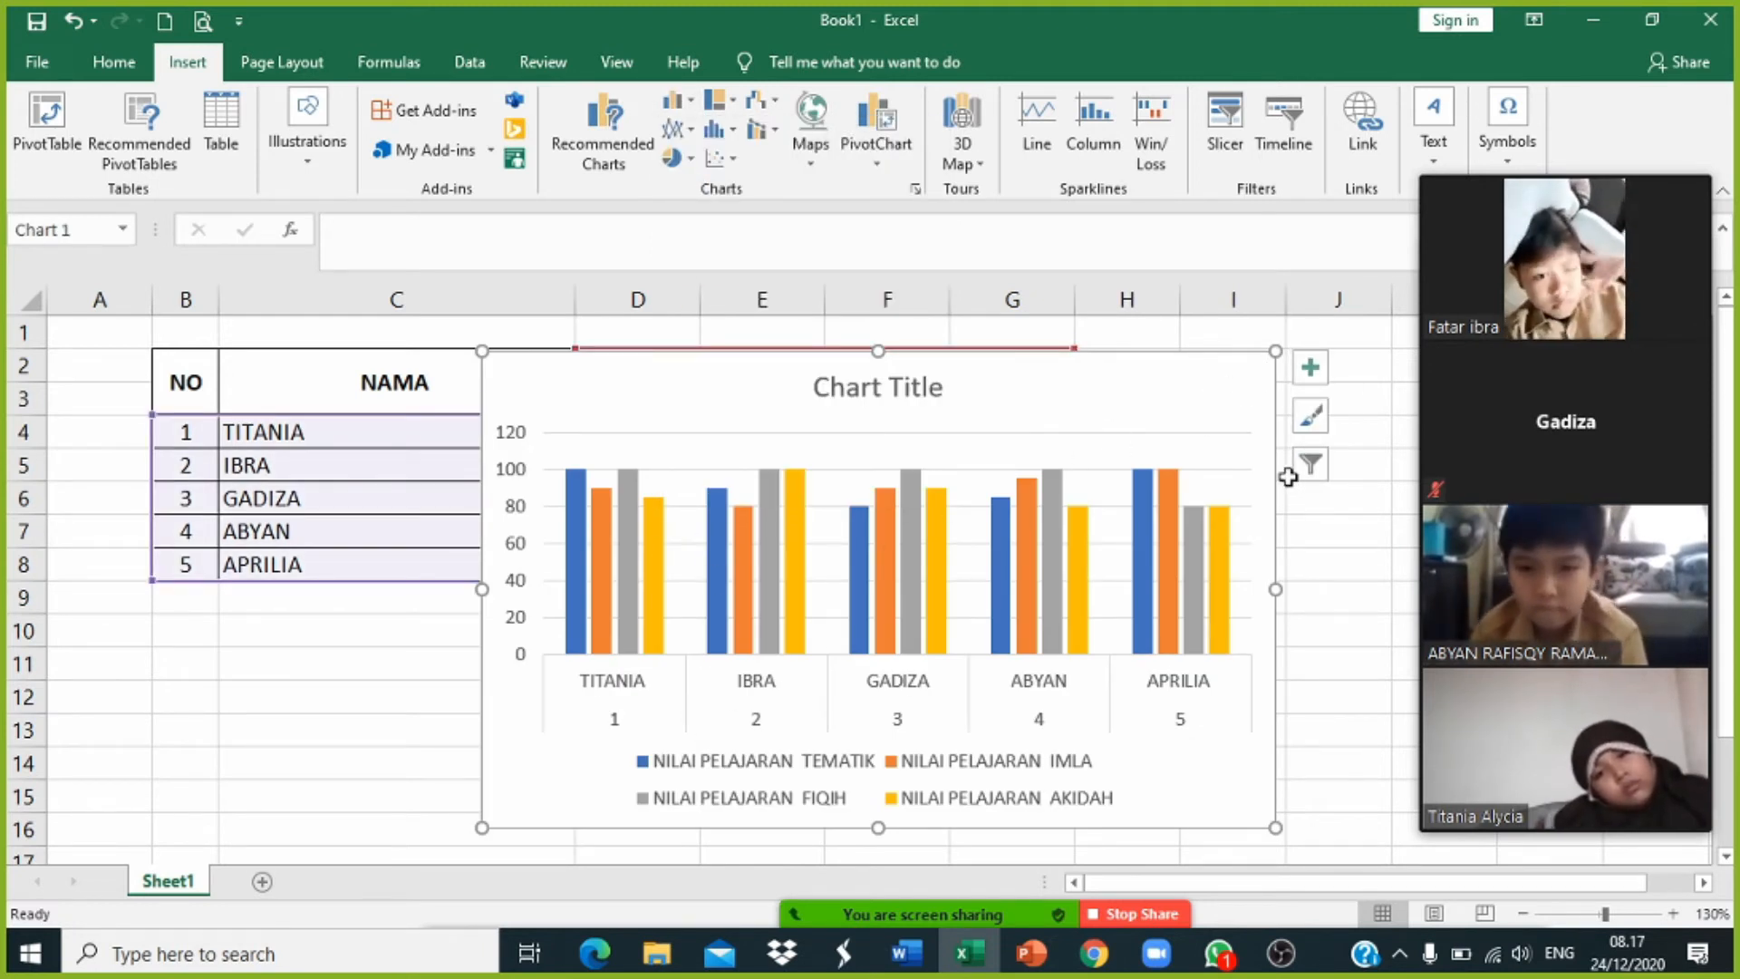
{"action": "key", "text": "Delete"}
{"action": "left_click", "coordinate": [857, 692]}
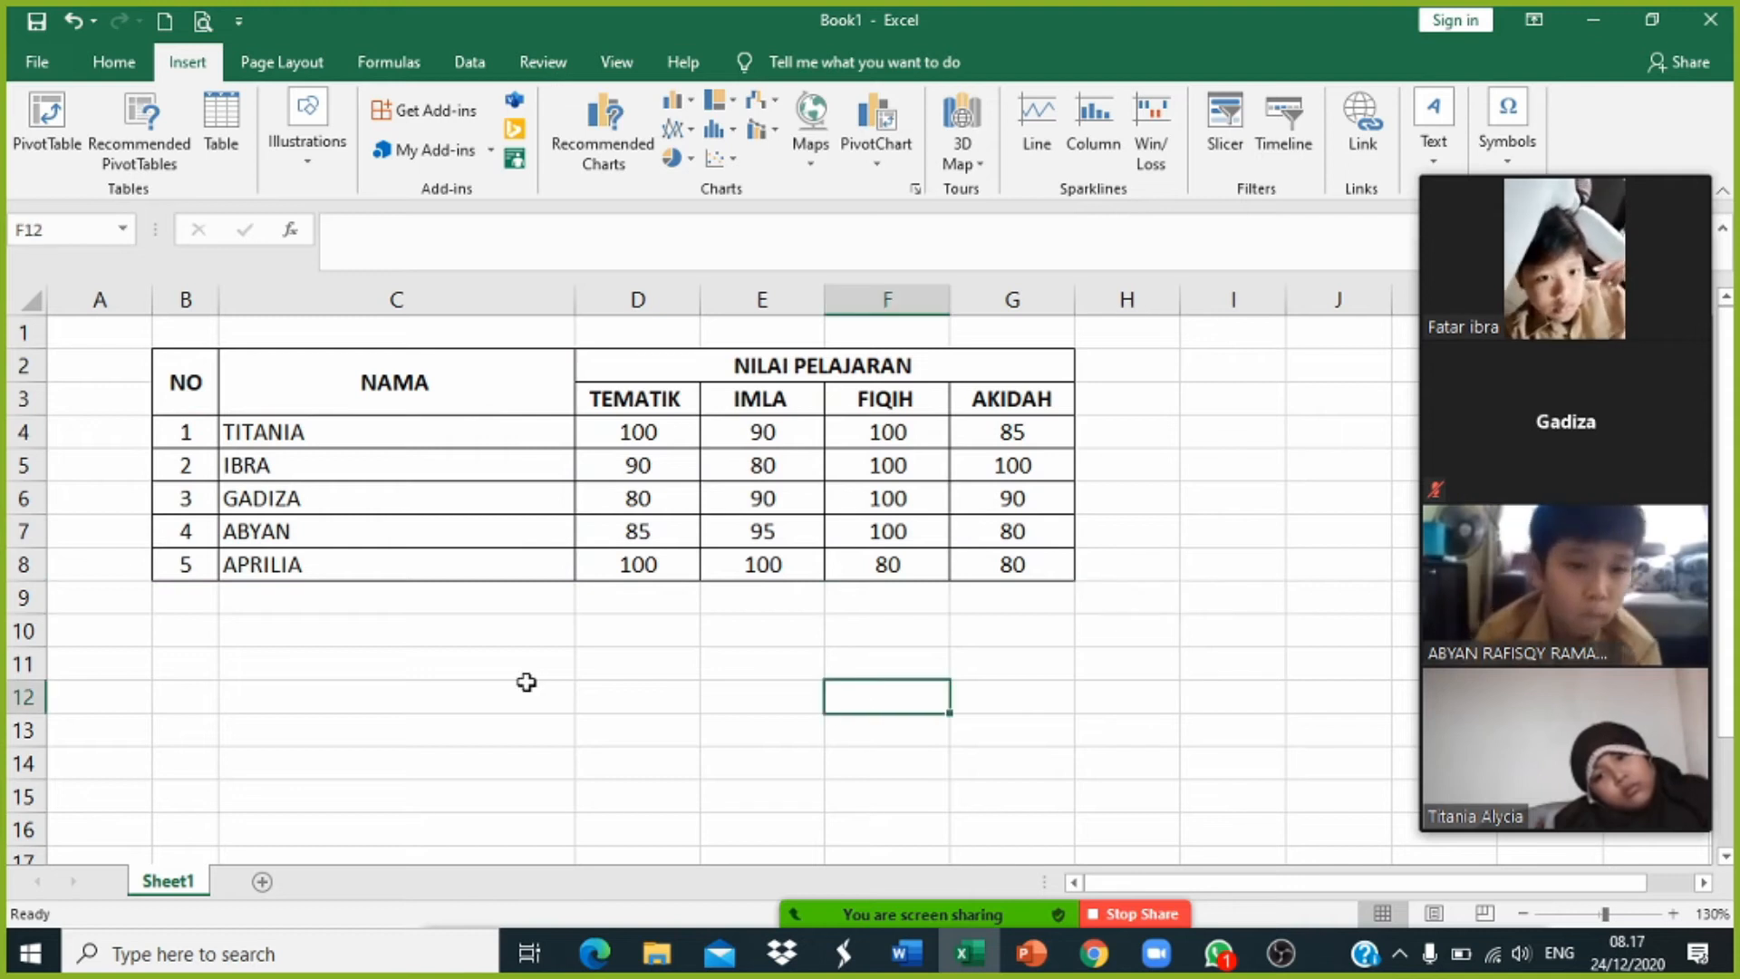
{"action": "left_click", "coordinate": [525, 683]}
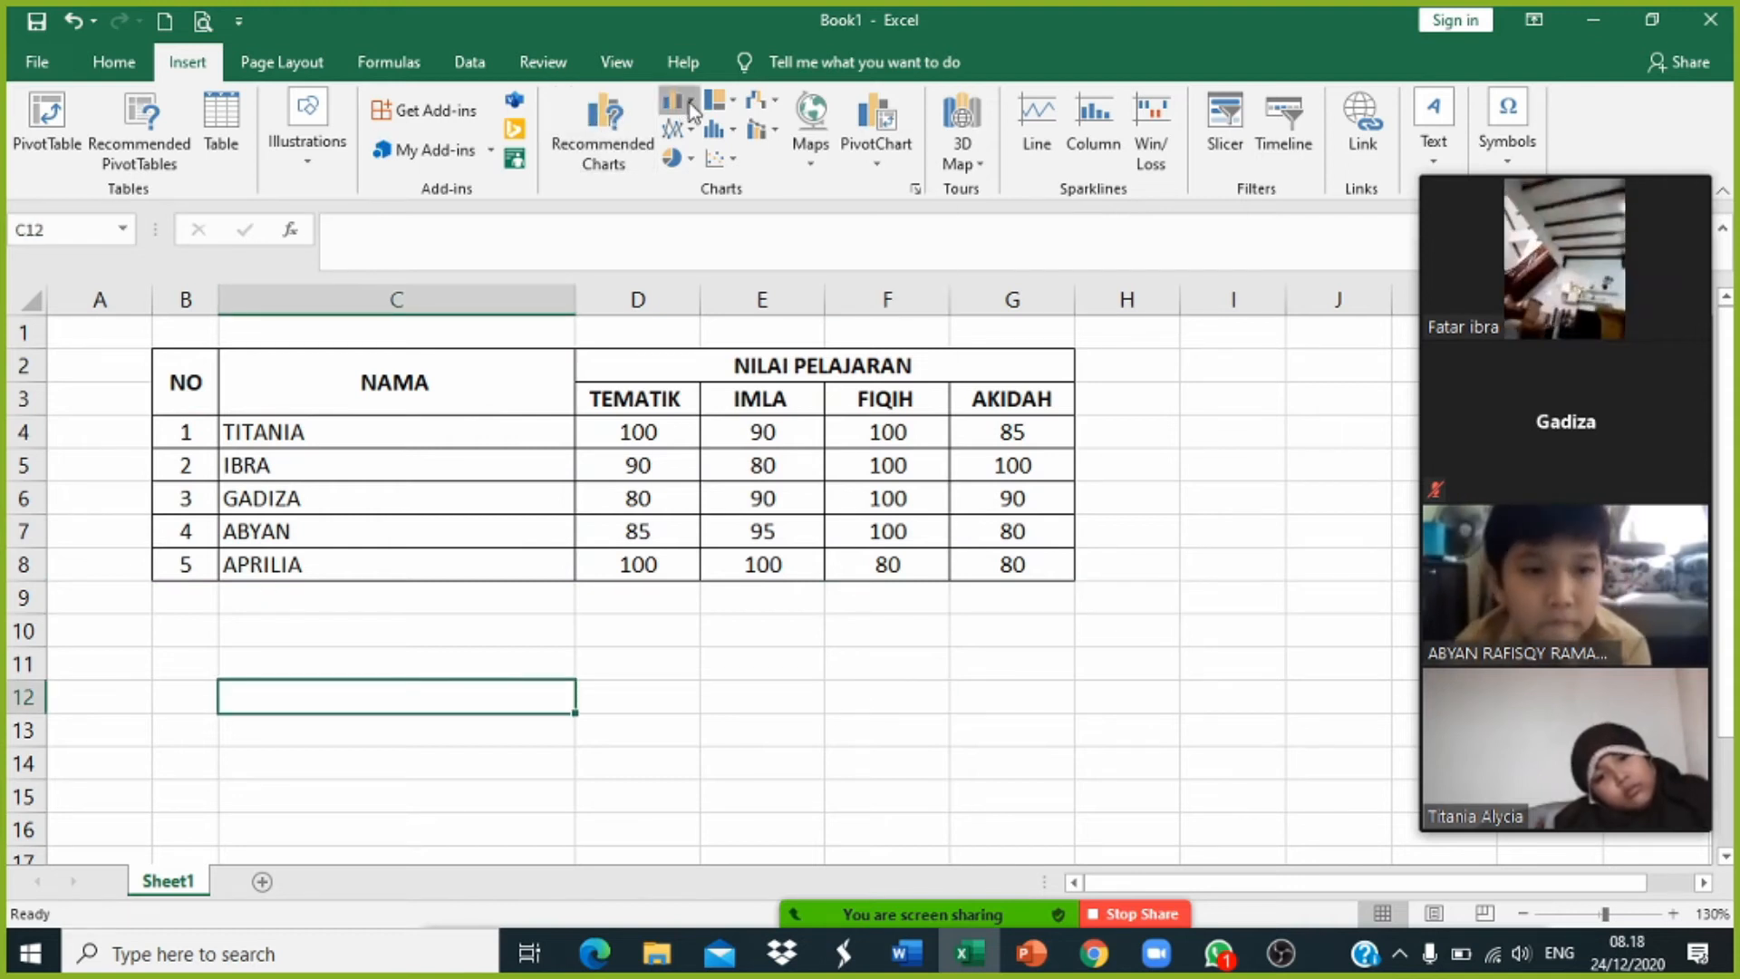
{"action": "left_click", "coordinate": [689, 106]}
{"action": "left_click", "coordinate": [719, 192]}
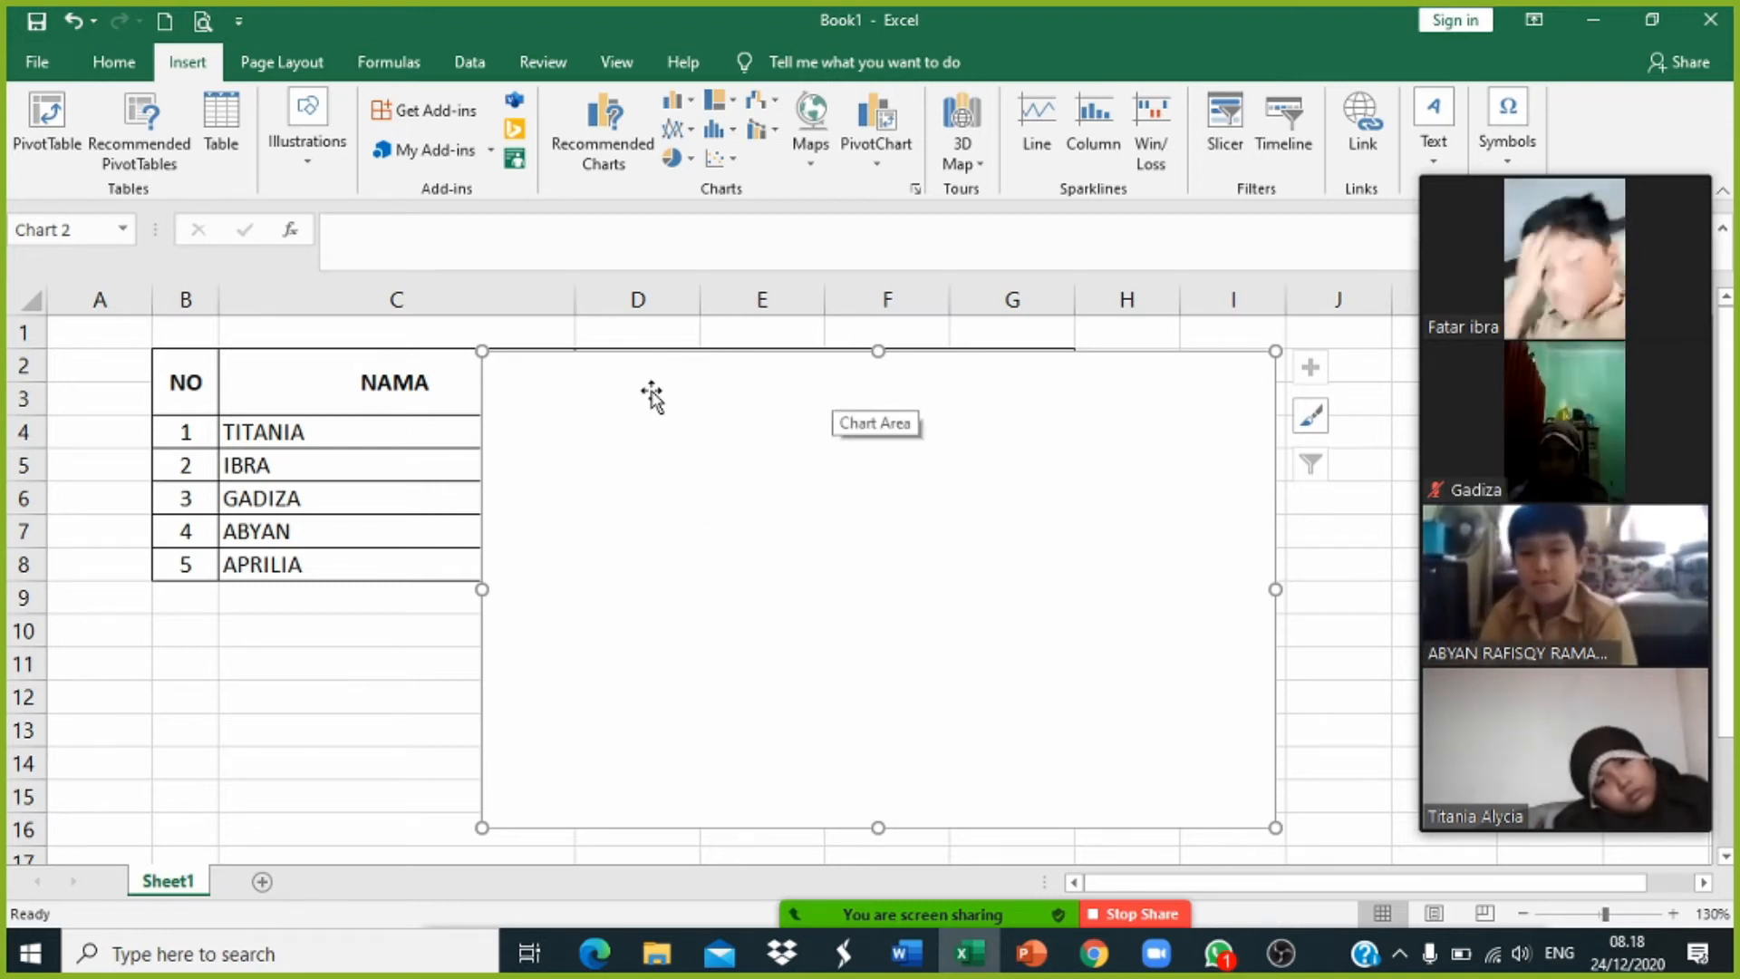
{"action": "key", "text": "Delete"}
{"action": "left_click", "coordinate": [1013, 701]}
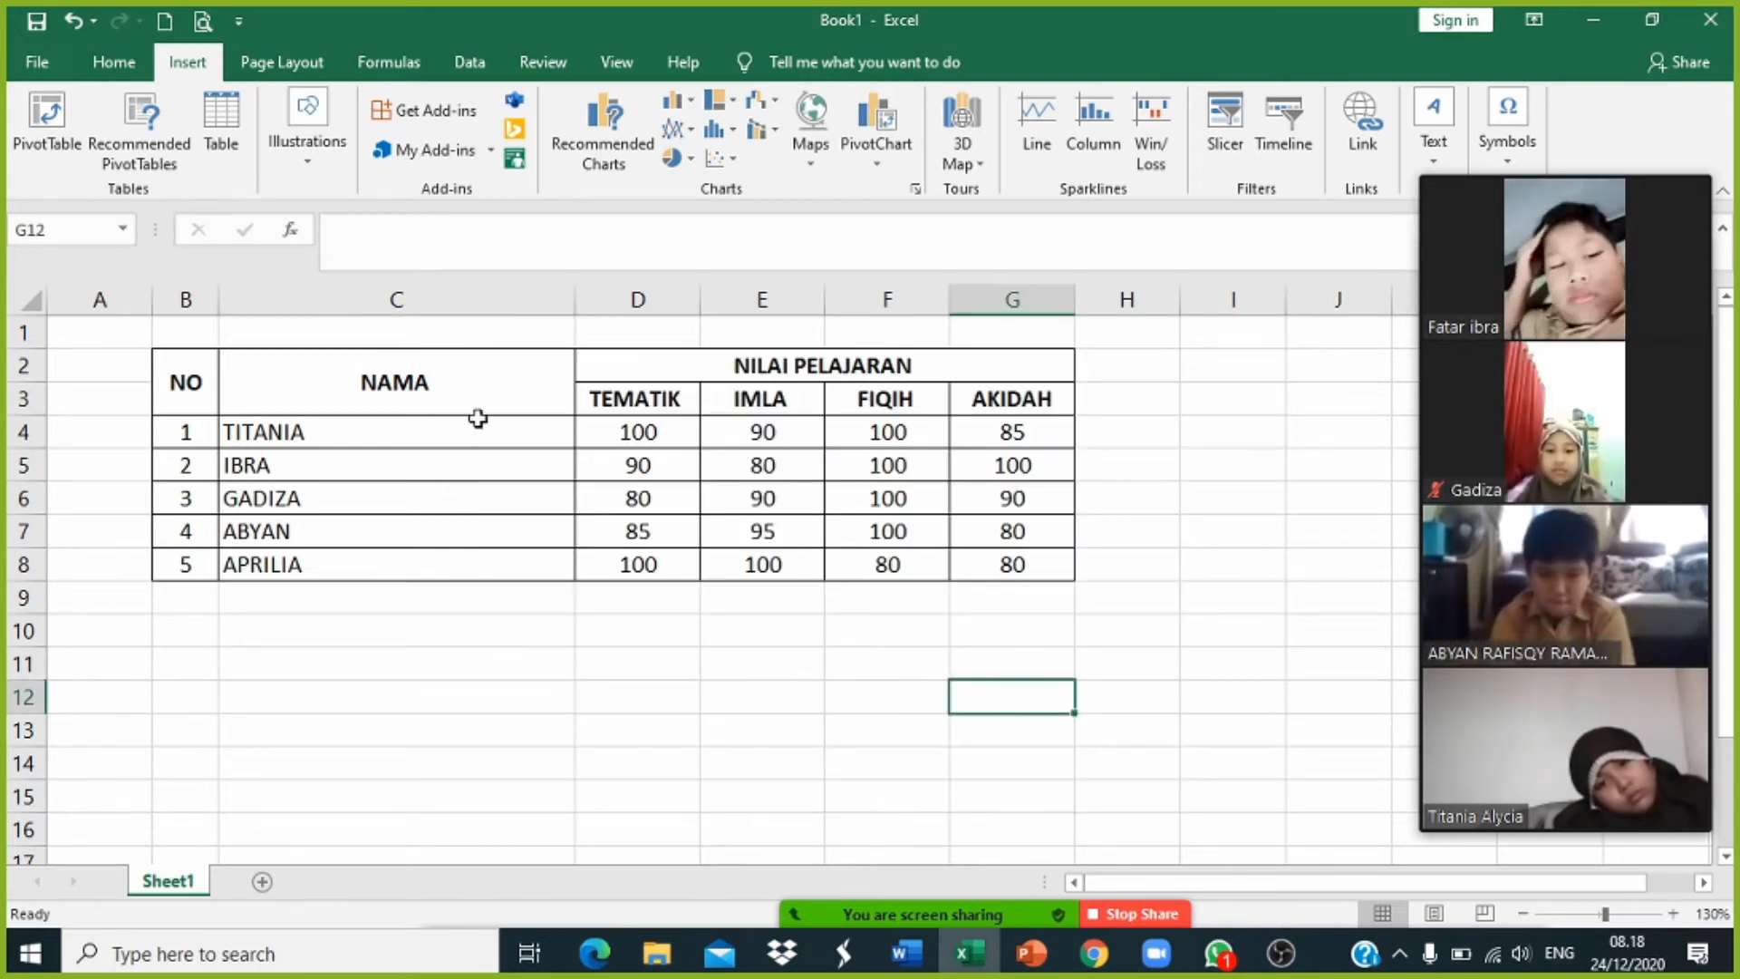
Step: Insert a 2-D clustered column chart from the names and grades in C4:G8, move it over the table, and deselect it
{"action": "left_click_drag", "start_coordinate": [252, 429], "coordinate": [1027, 563]}
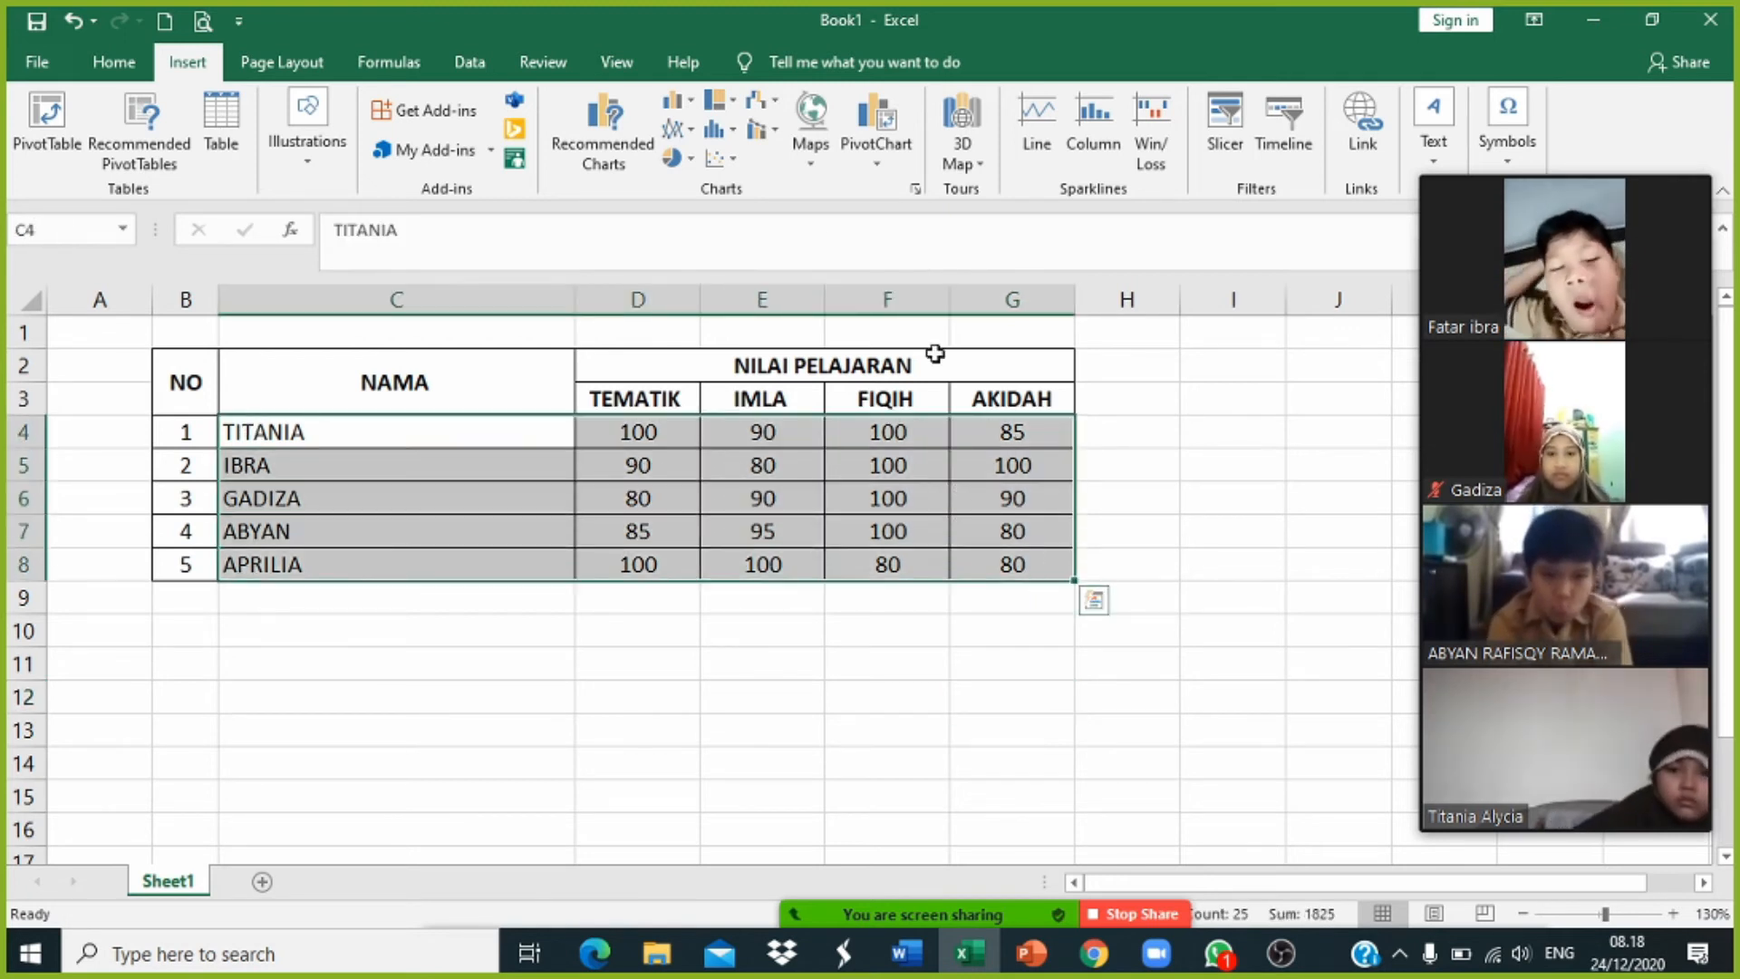
{"action": "left_click", "coordinate": [689, 100]}
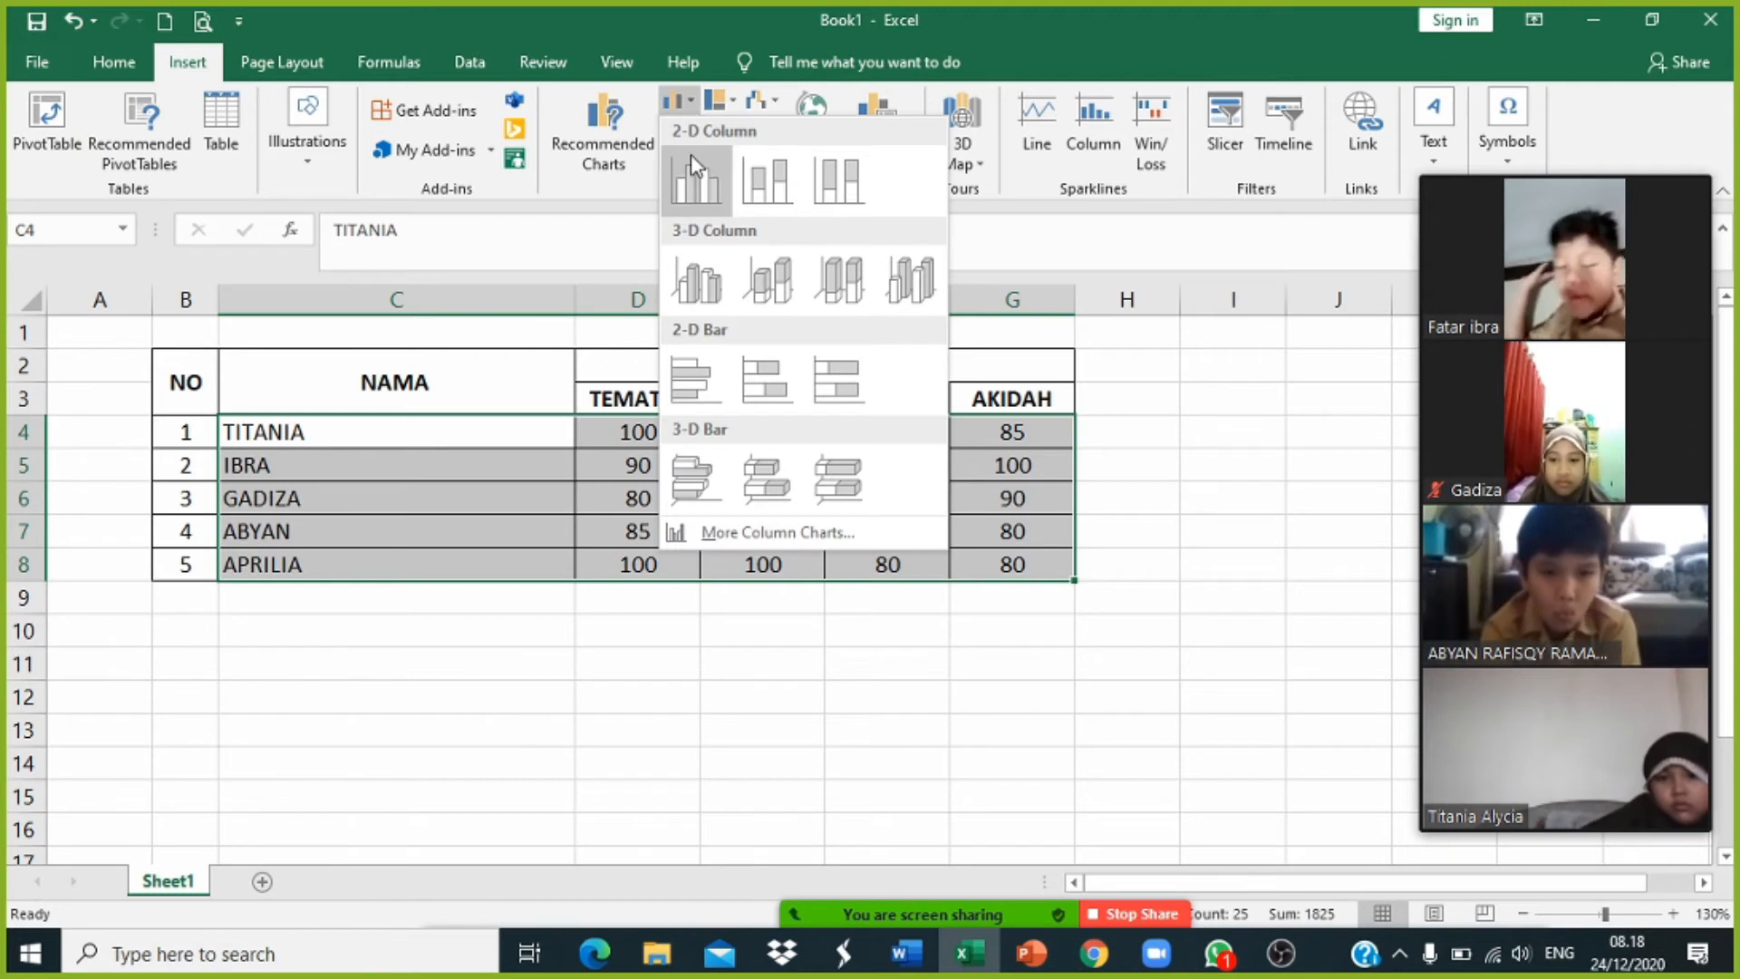
{"action": "left_click", "coordinate": [693, 180]}
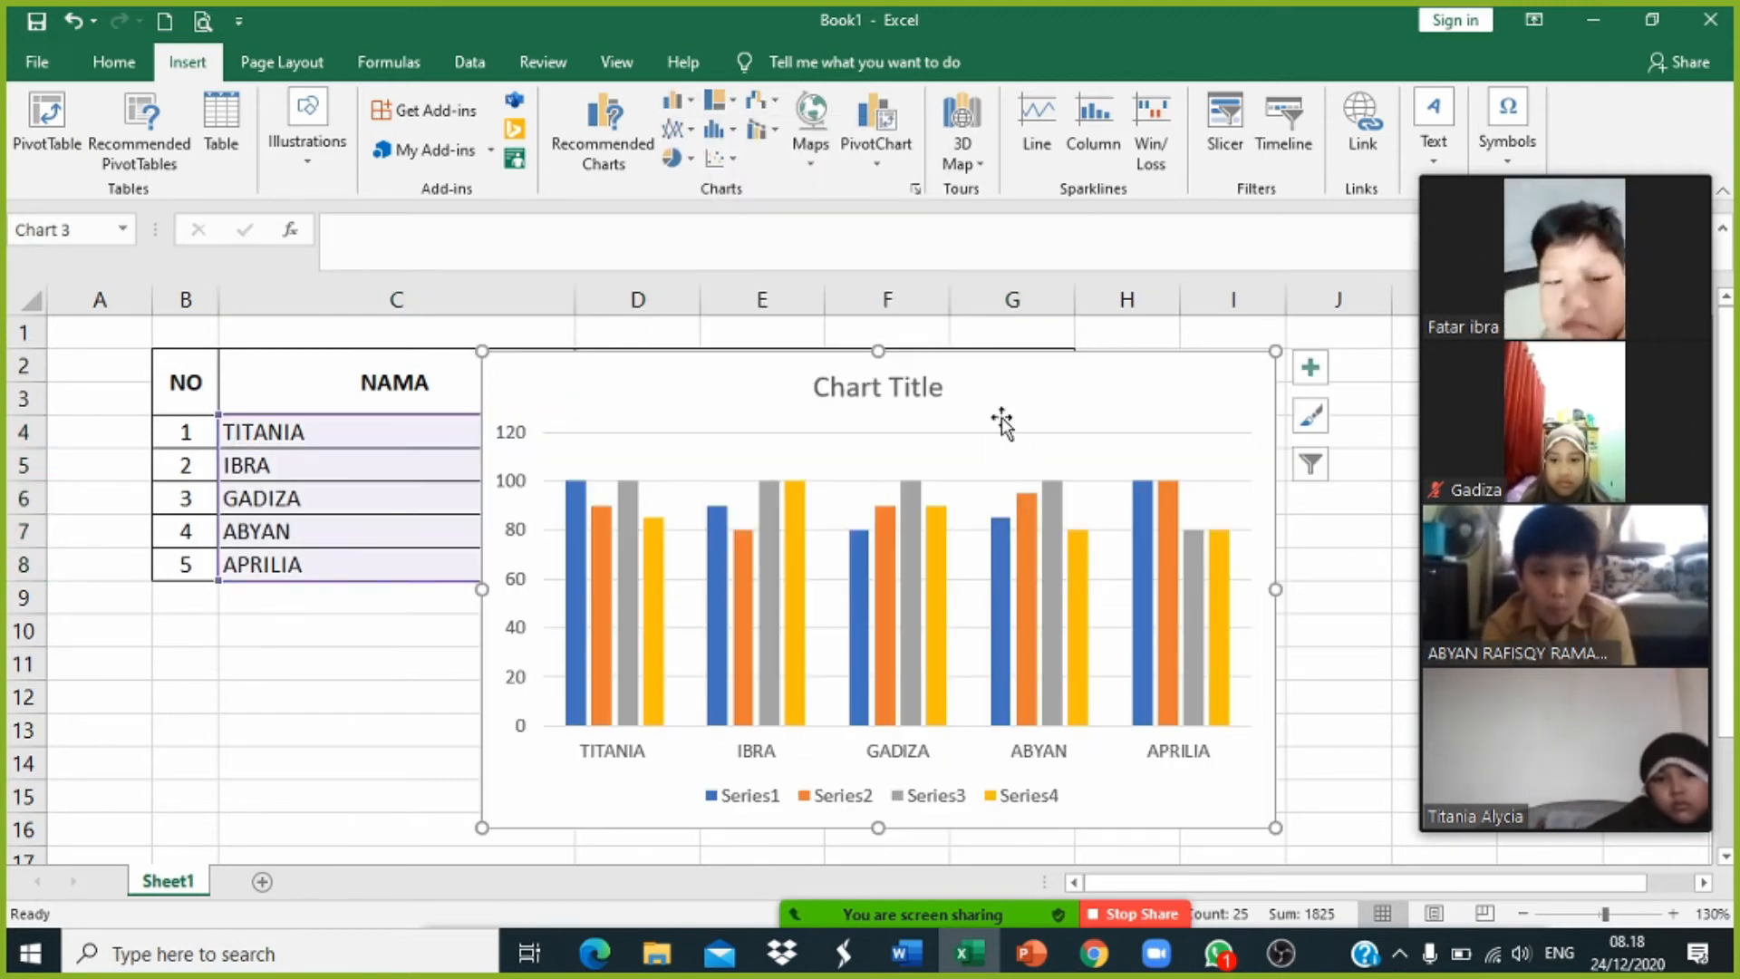
{"action": "left_click_drag", "start_coordinate": [1129, 356], "coordinate": [859, 321]}
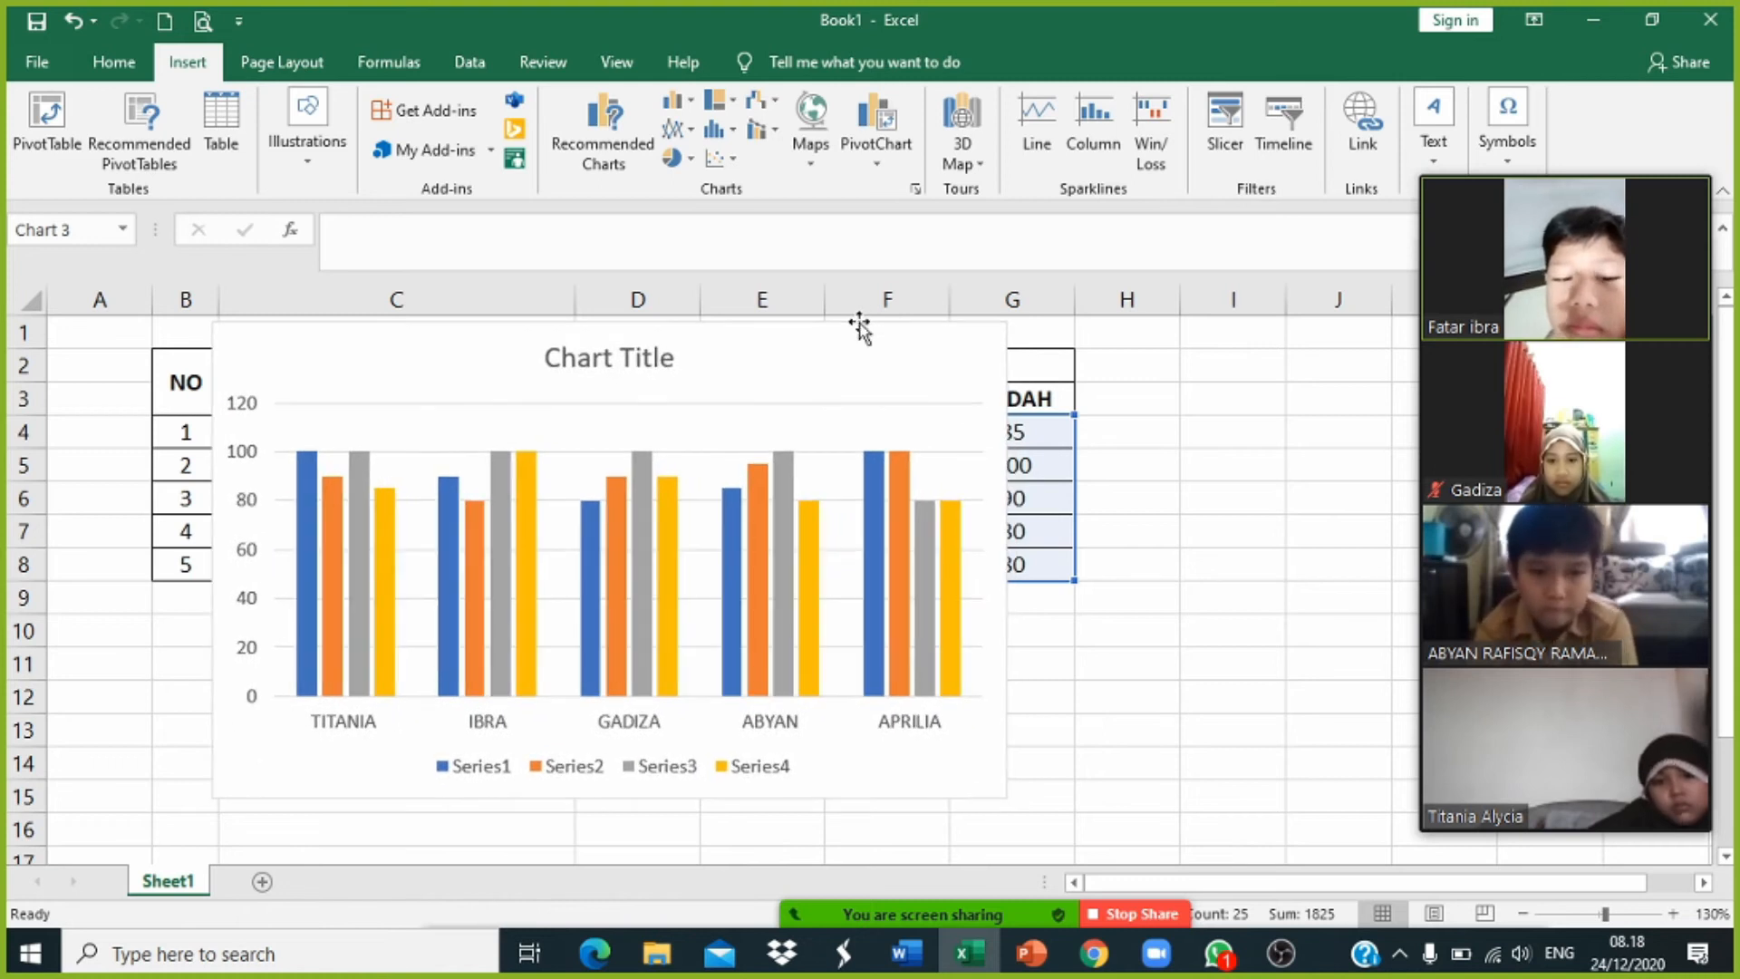
{"action": "left_click", "coordinate": [1287, 596]}
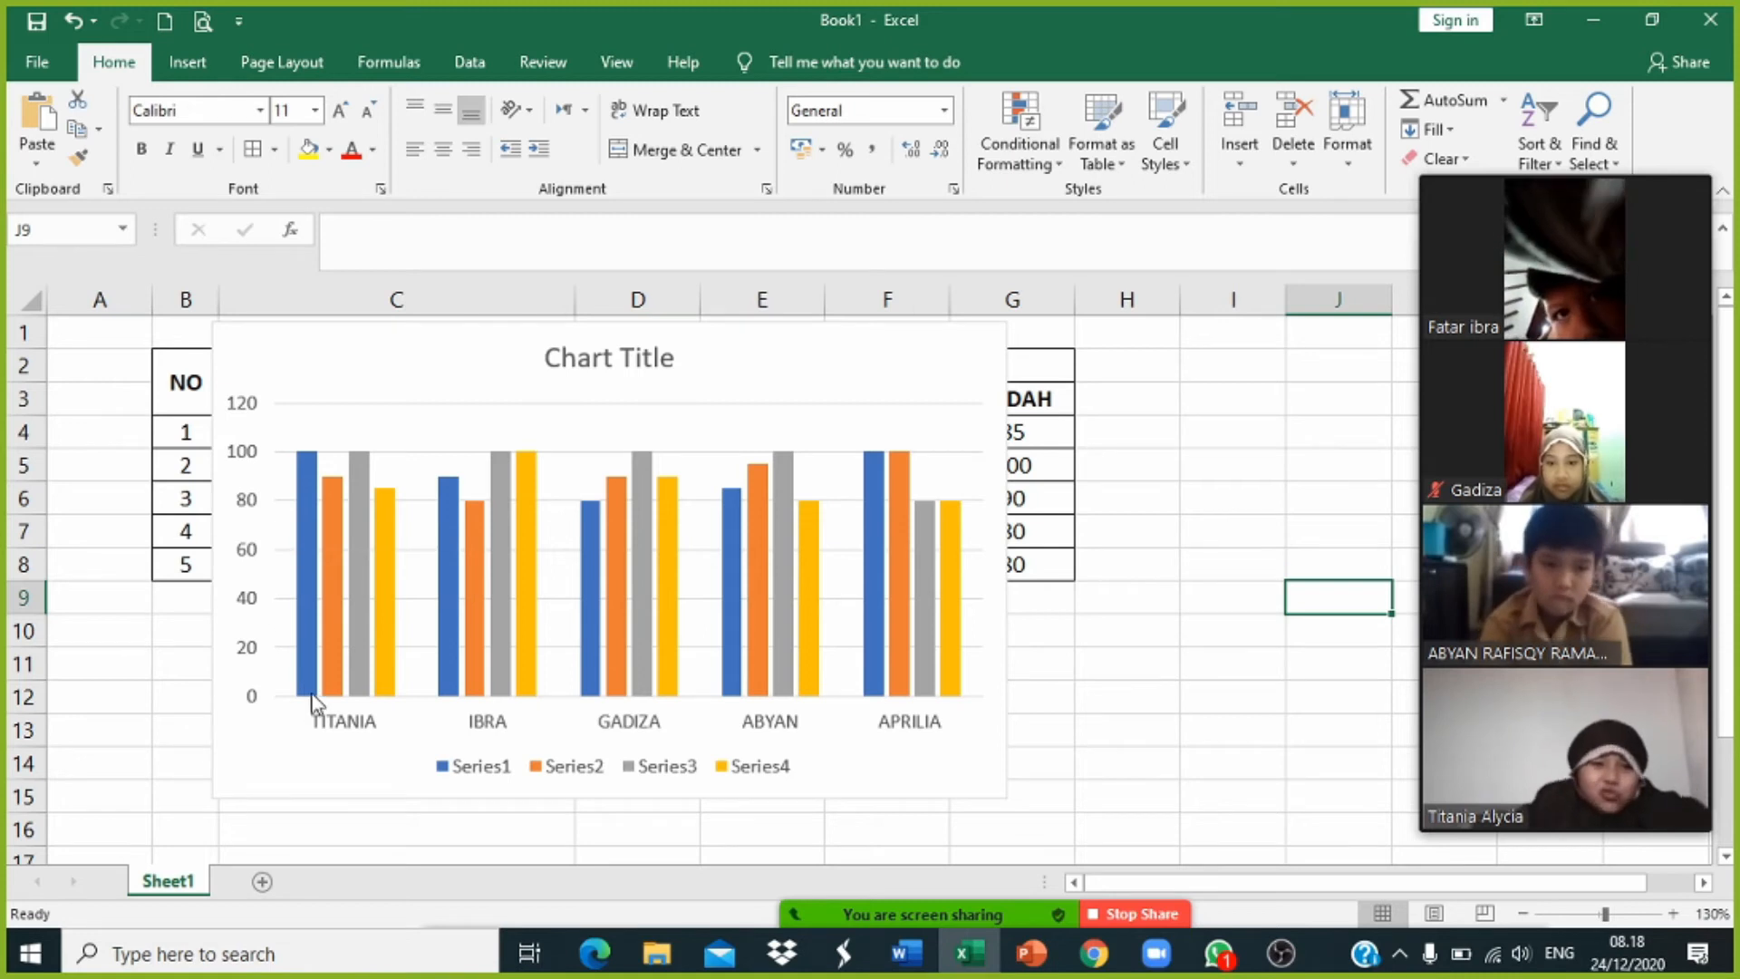
Step: Move the chart down to uncover the table's header and first row, and examine the first student's bar values
{"action": "mouse_move", "coordinate": [309, 520]}
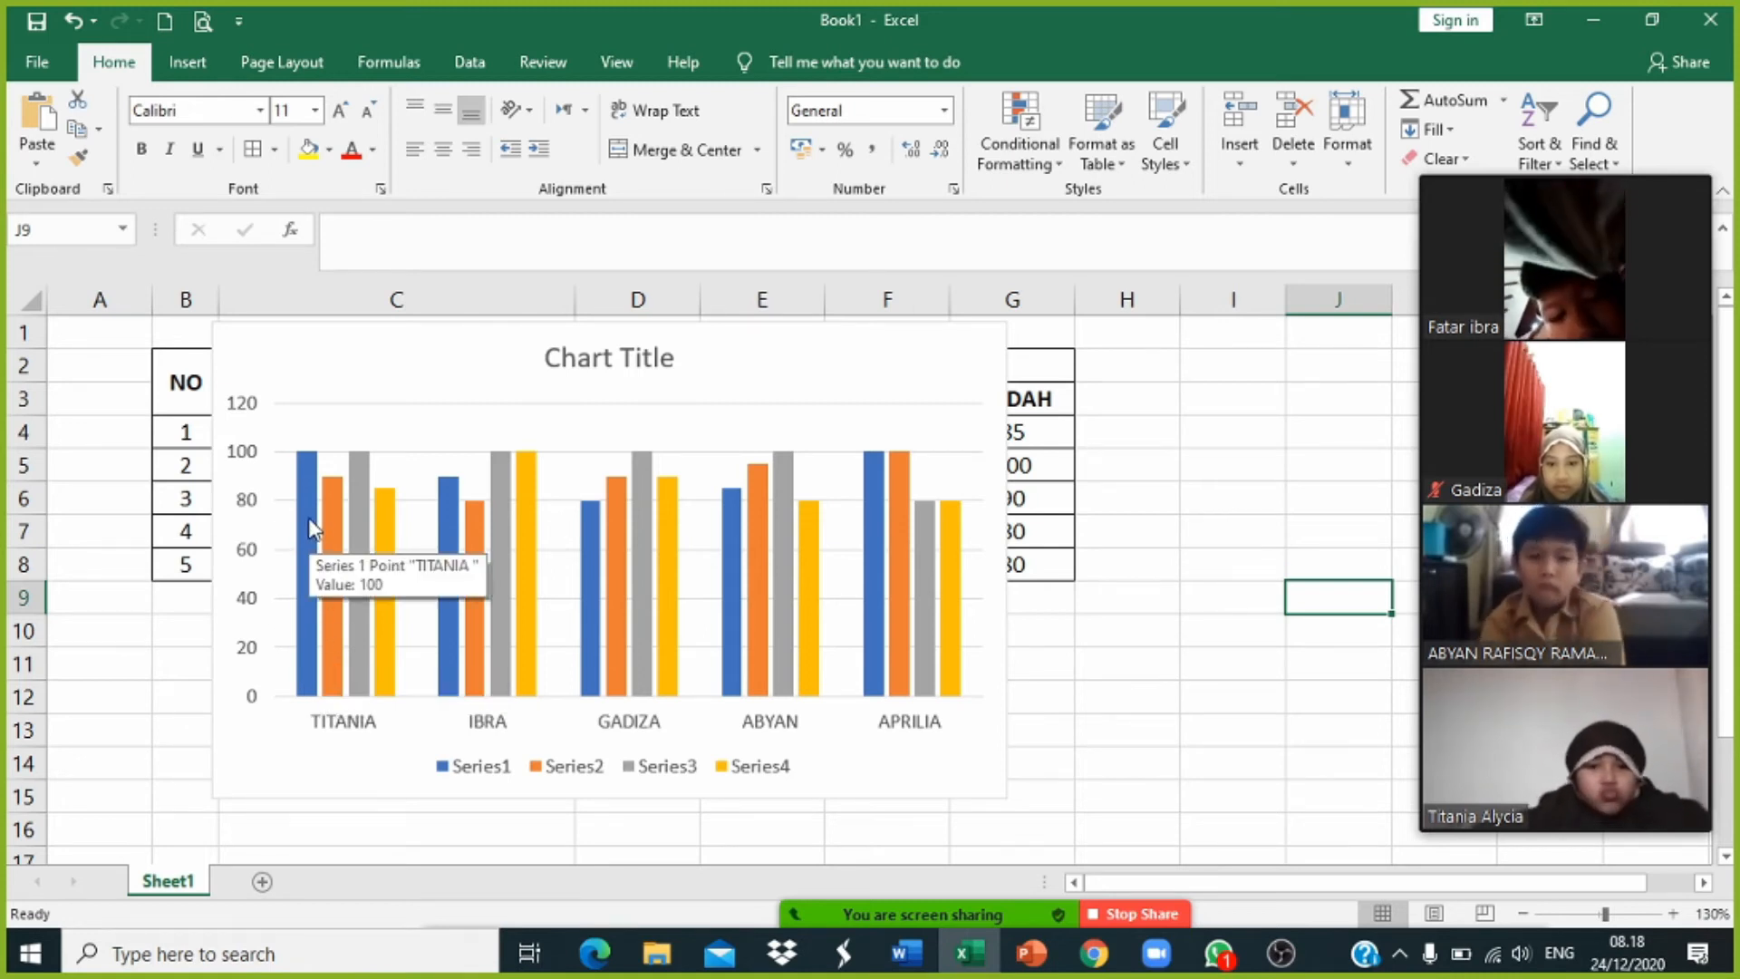
{"action": "left_click", "coordinate": [350, 332]}
{"action": "left_click_drag", "start_coordinate": [350, 332], "coordinate": [507, 446]}
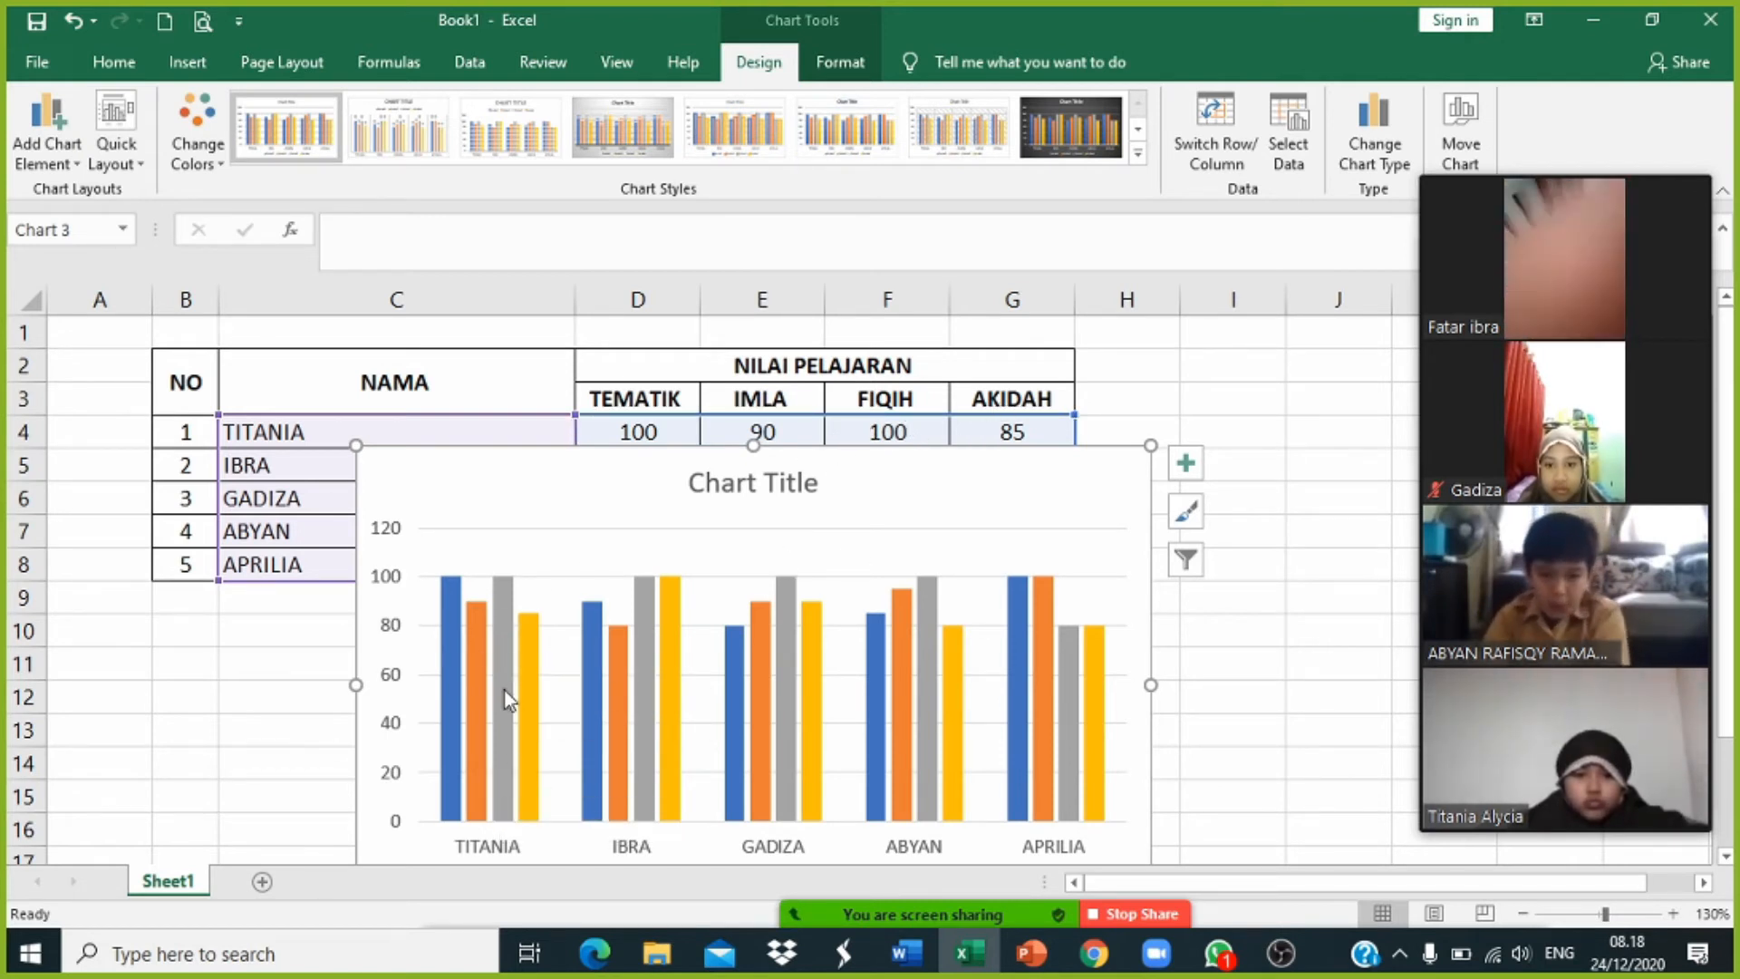
{"action": "mouse_move", "coordinate": [455, 598]}
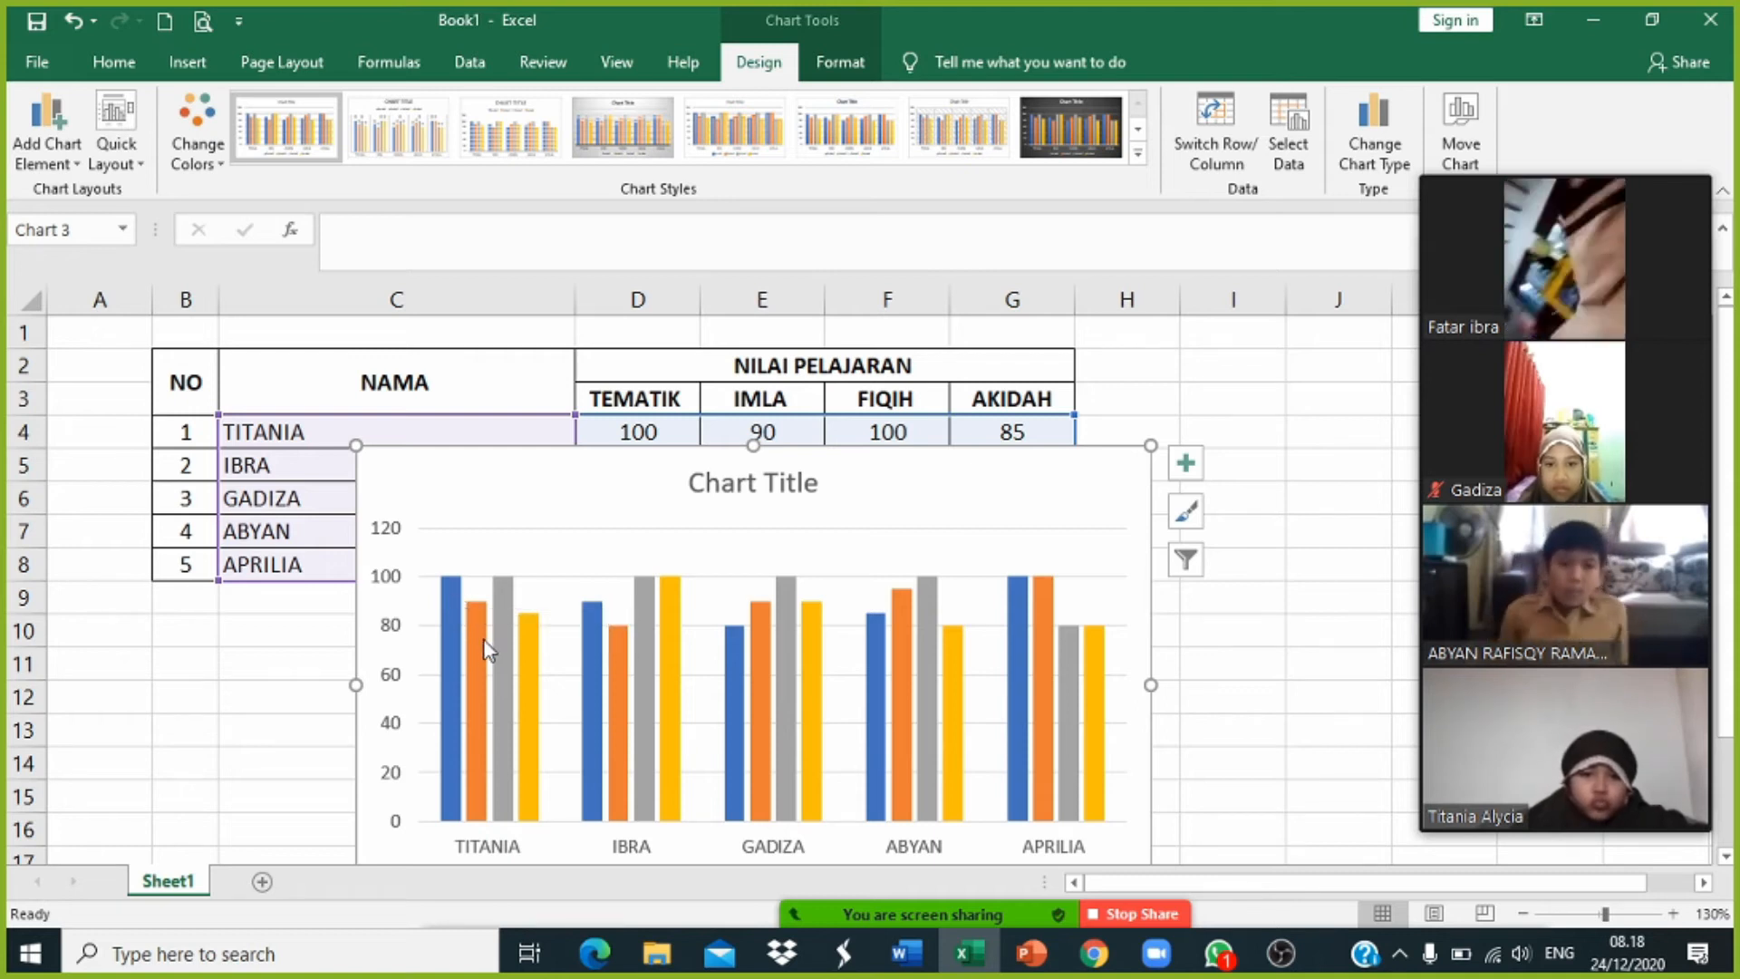
{"action": "mouse_move", "coordinate": [533, 649]}
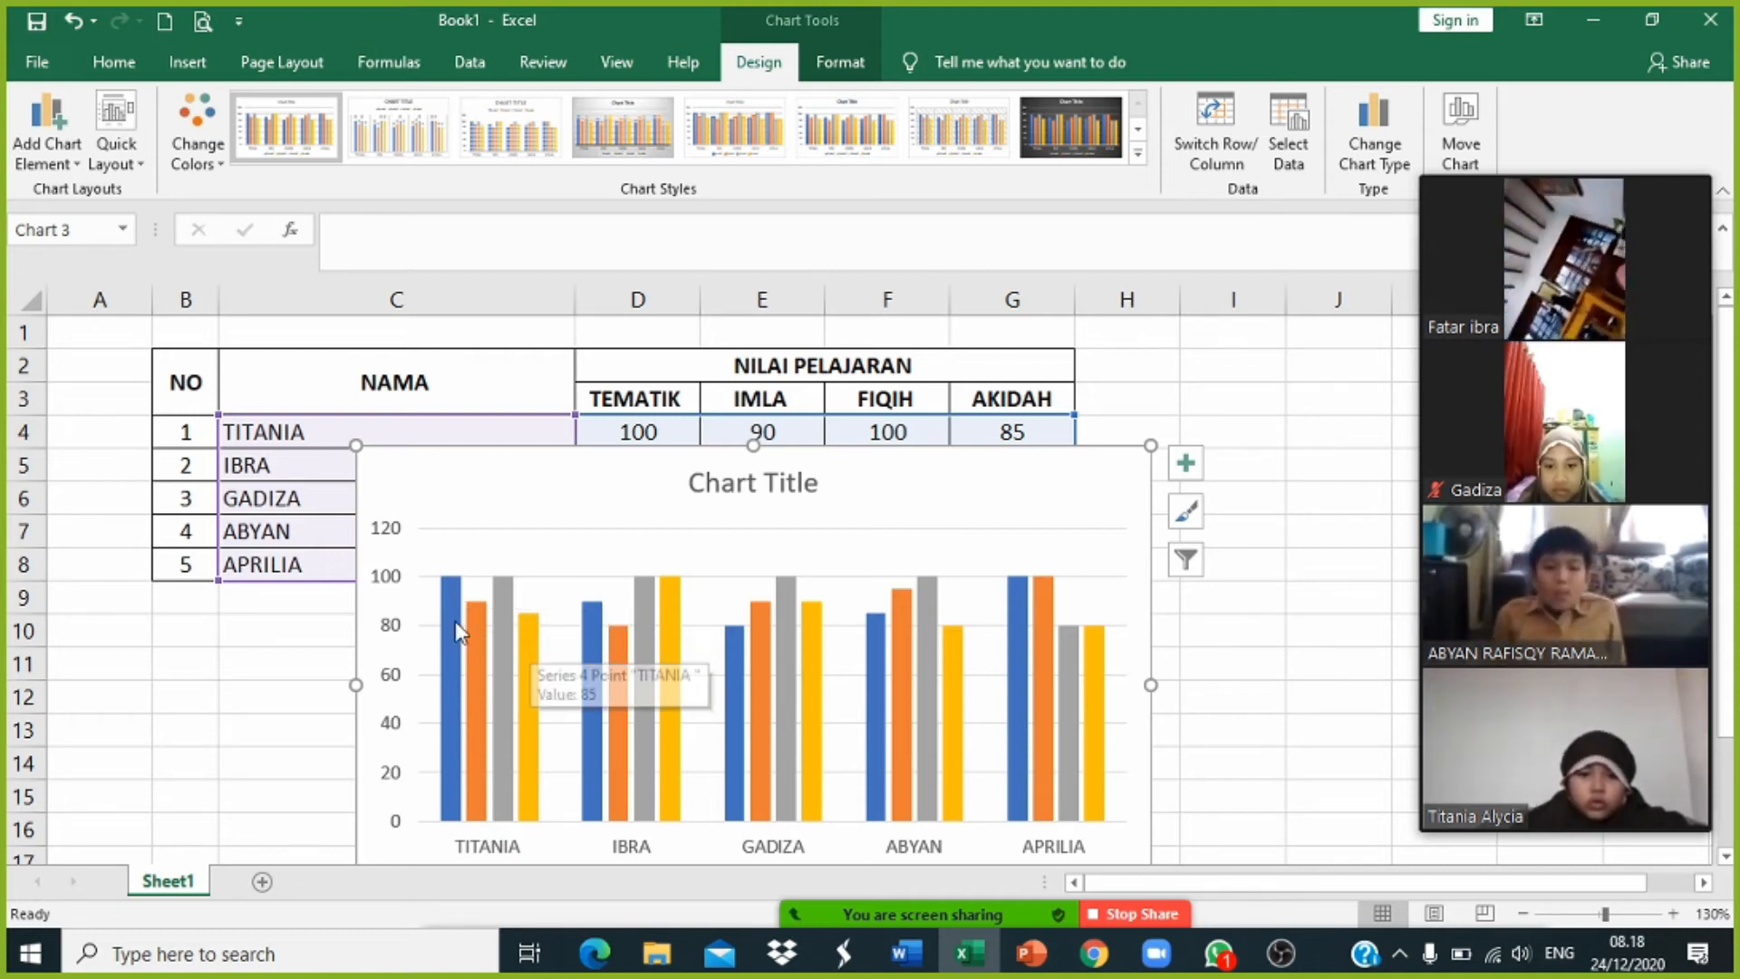
Step: Reposition the chart below the grade table with its upper edge at about row 11, and deselect it
{"action": "left_click_drag", "start_coordinate": [789, 458], "coordinate": [783, 610]}
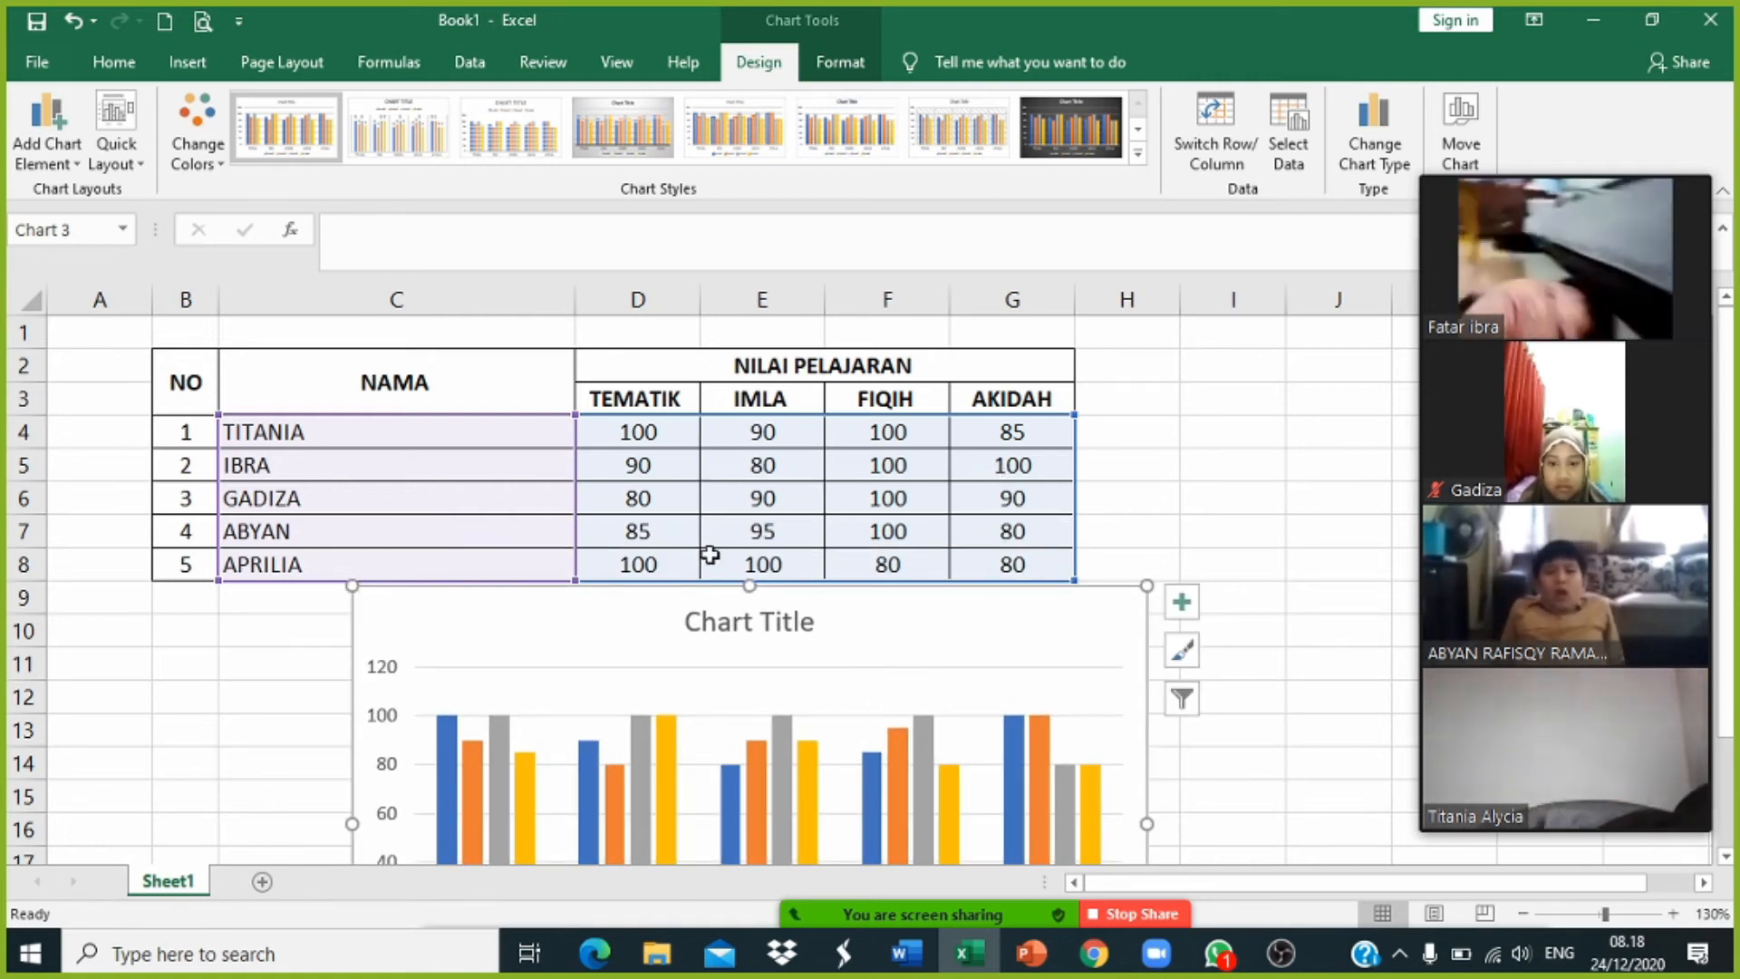
{"action": "left_click_drag", "start_coordinate": [678, 586], "coordinate": [602, 186]}
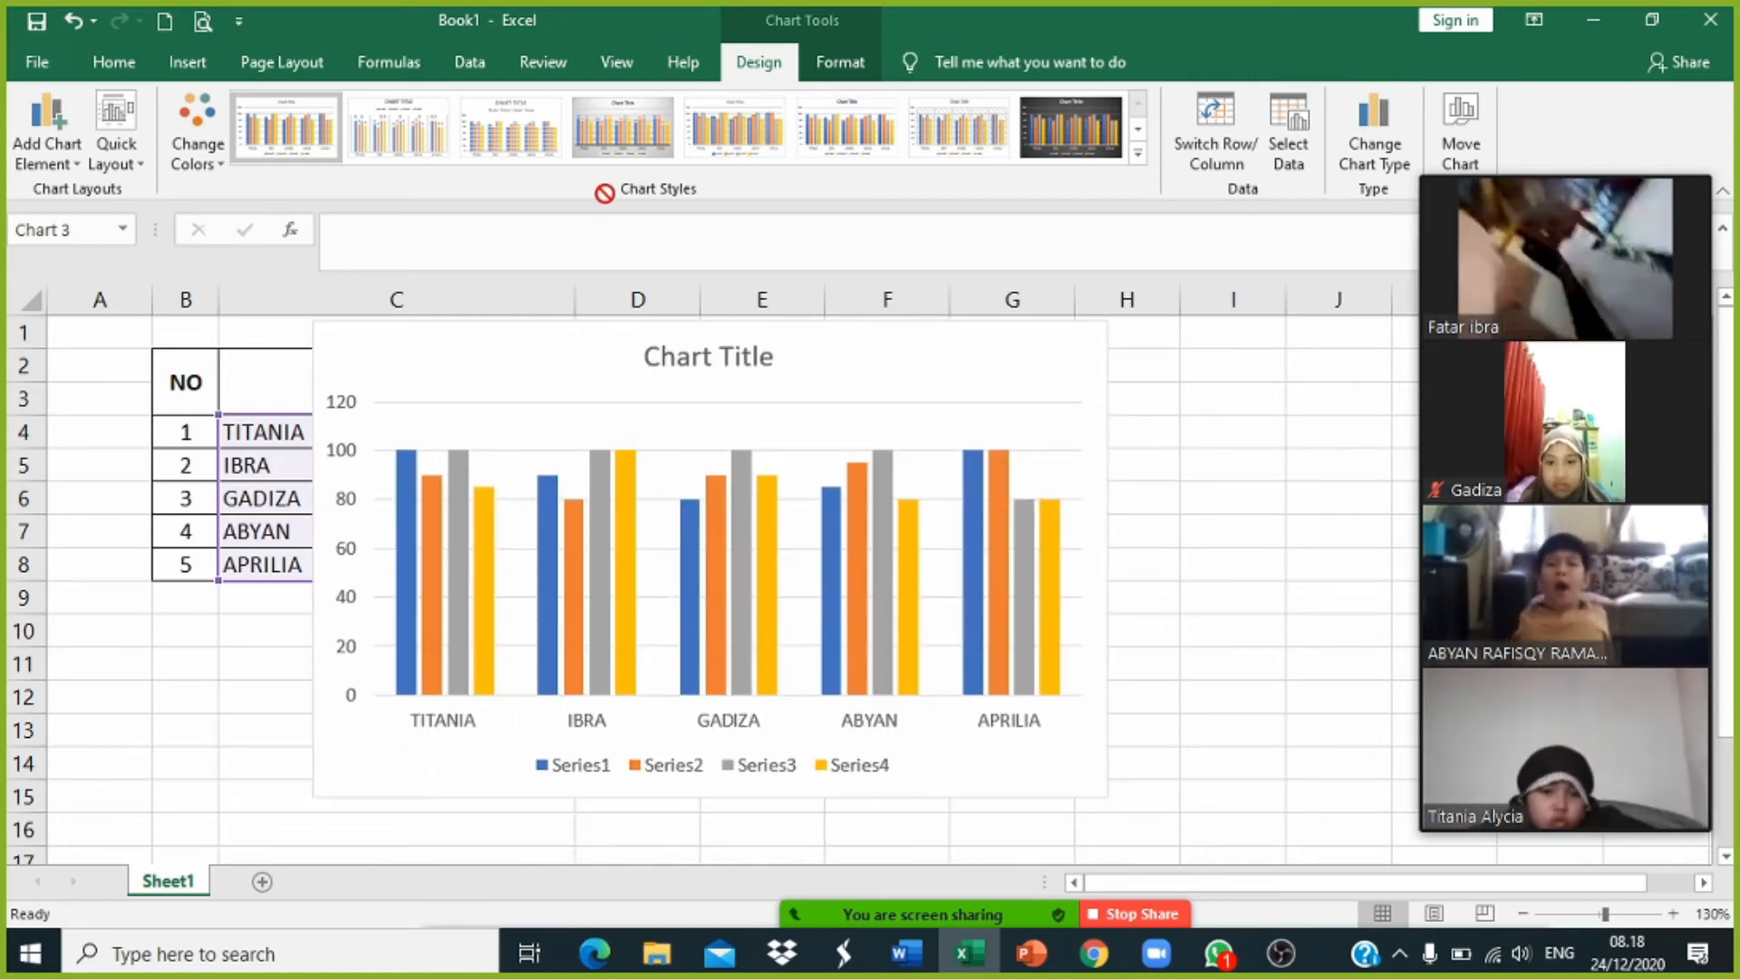
{"action": "left_click_drag", "start_coordinate": [590, 590], "coordinate": [520, 364]}
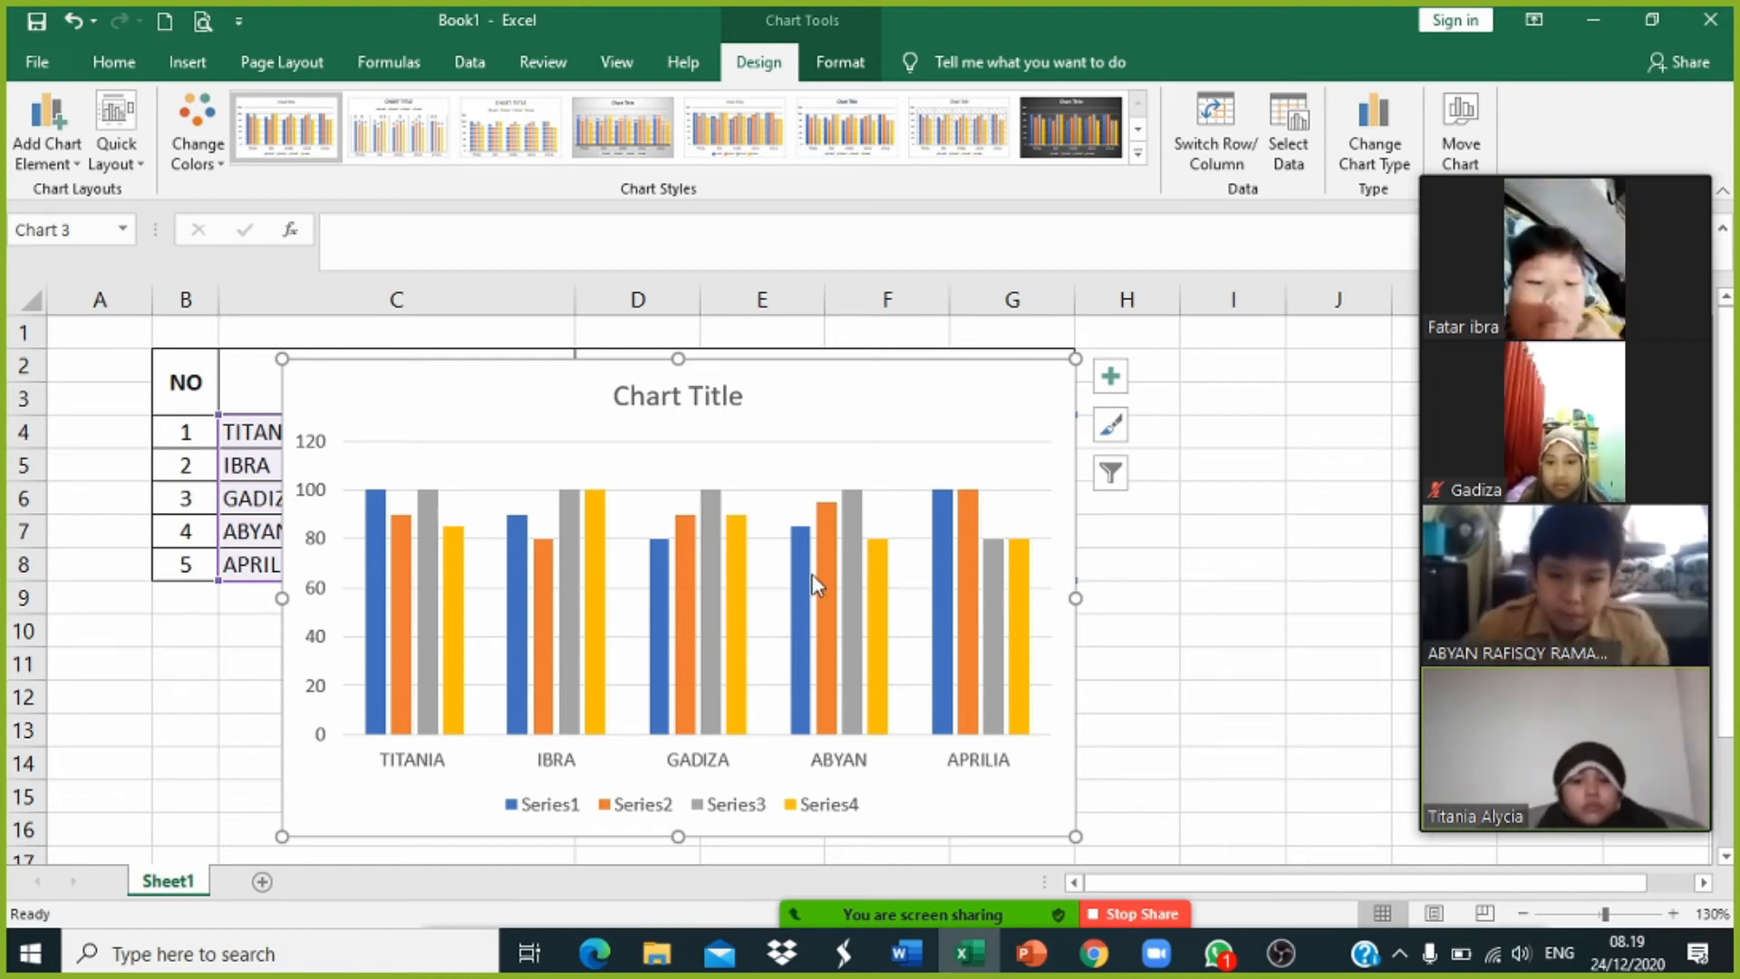
{"action": "left_click_drag", "start_coordinate": [575, 369], "coordinate": [605, 666]}
{"action": "left_click", "coordinate": [1126, 487]}
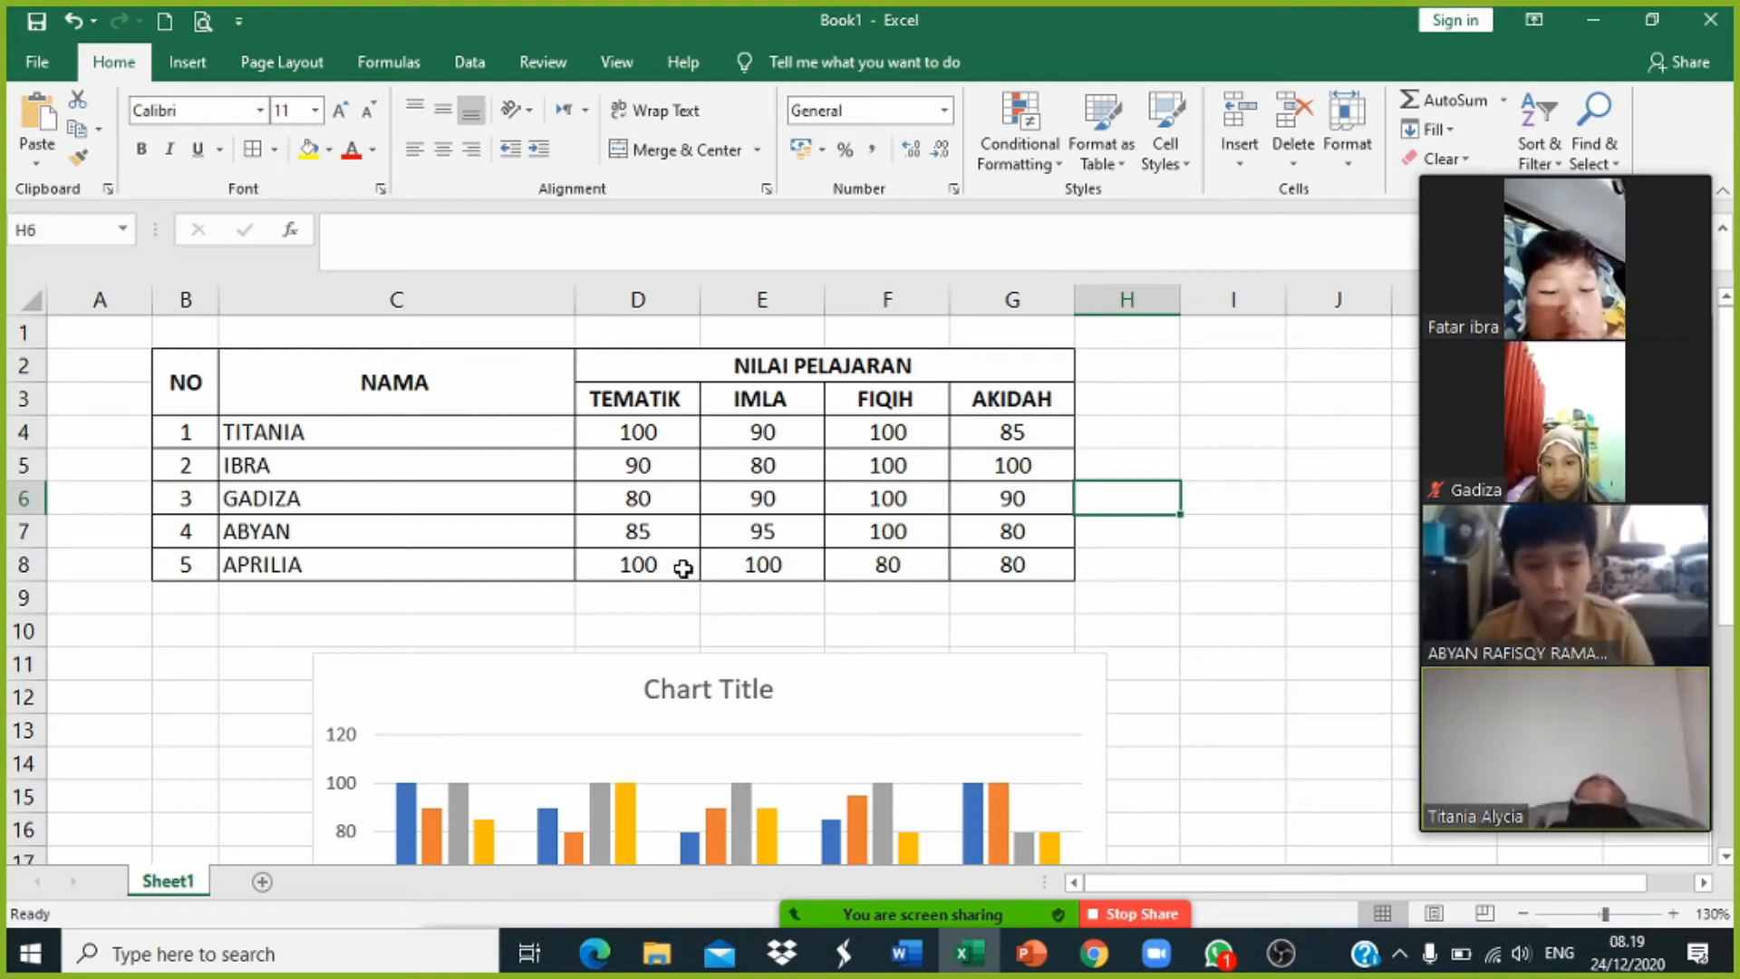
Step: Set the fifth student's TEMATIK grade in D8 to 60, and move the chart up over the table to check its bars
{"action": "left_click", "coordinate": [637, 564]}
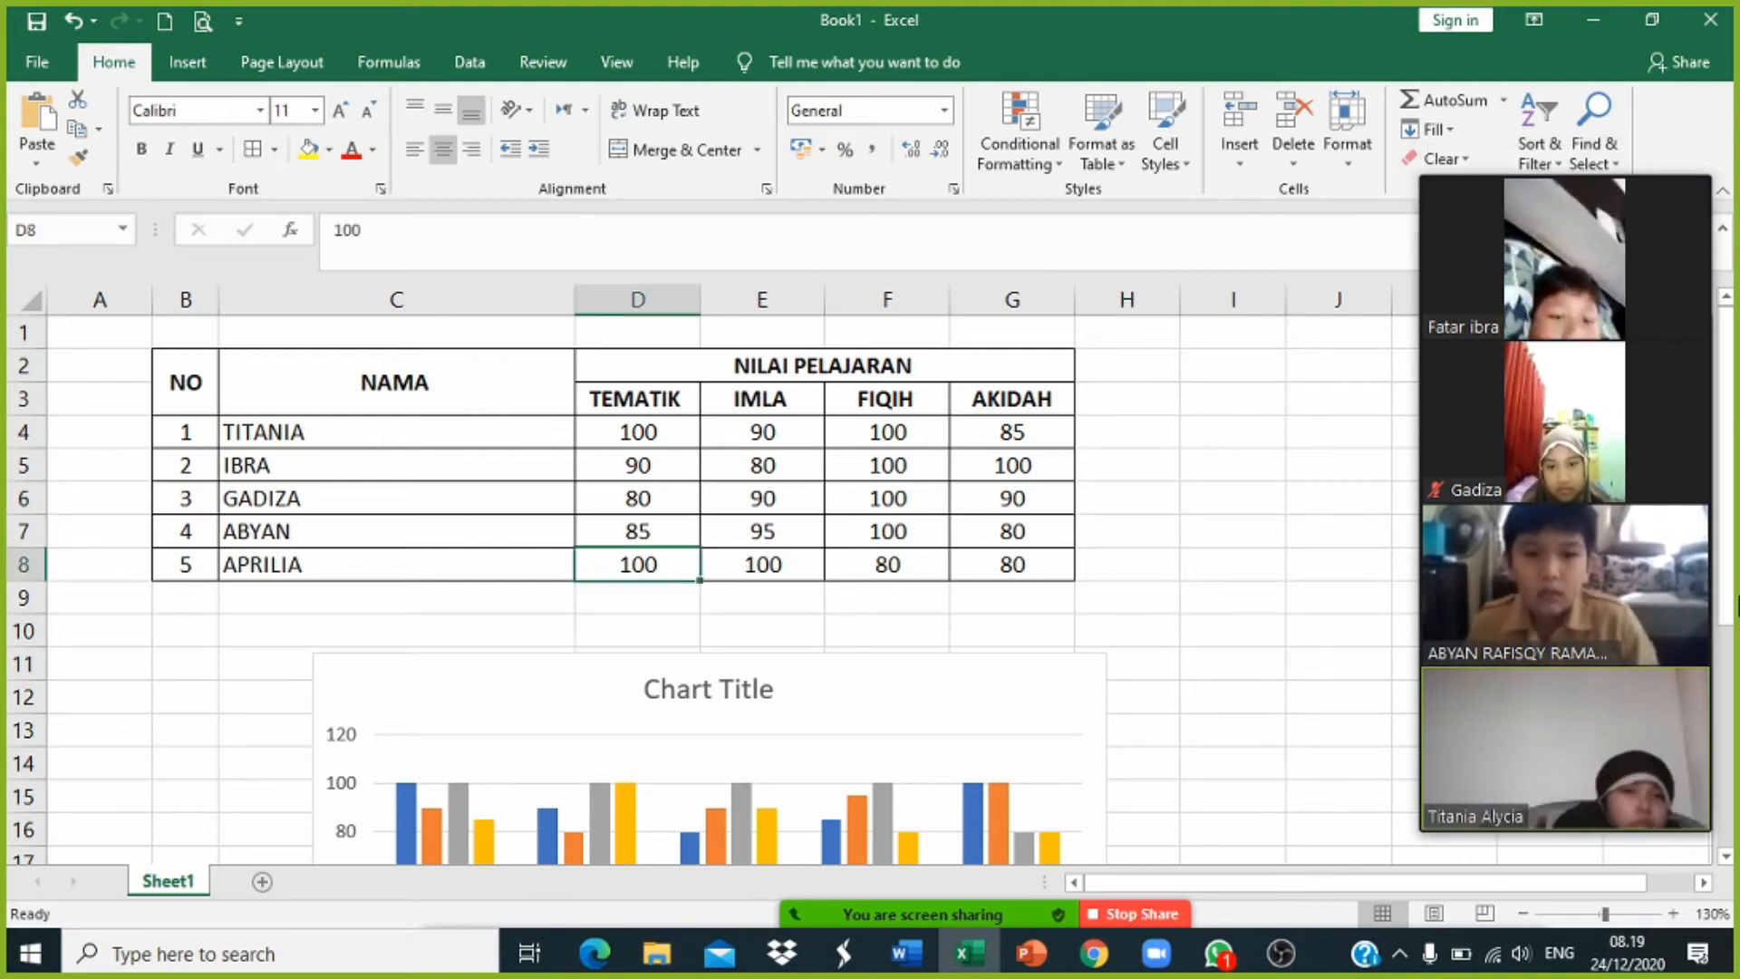
{"action": "type", "text": "60"}
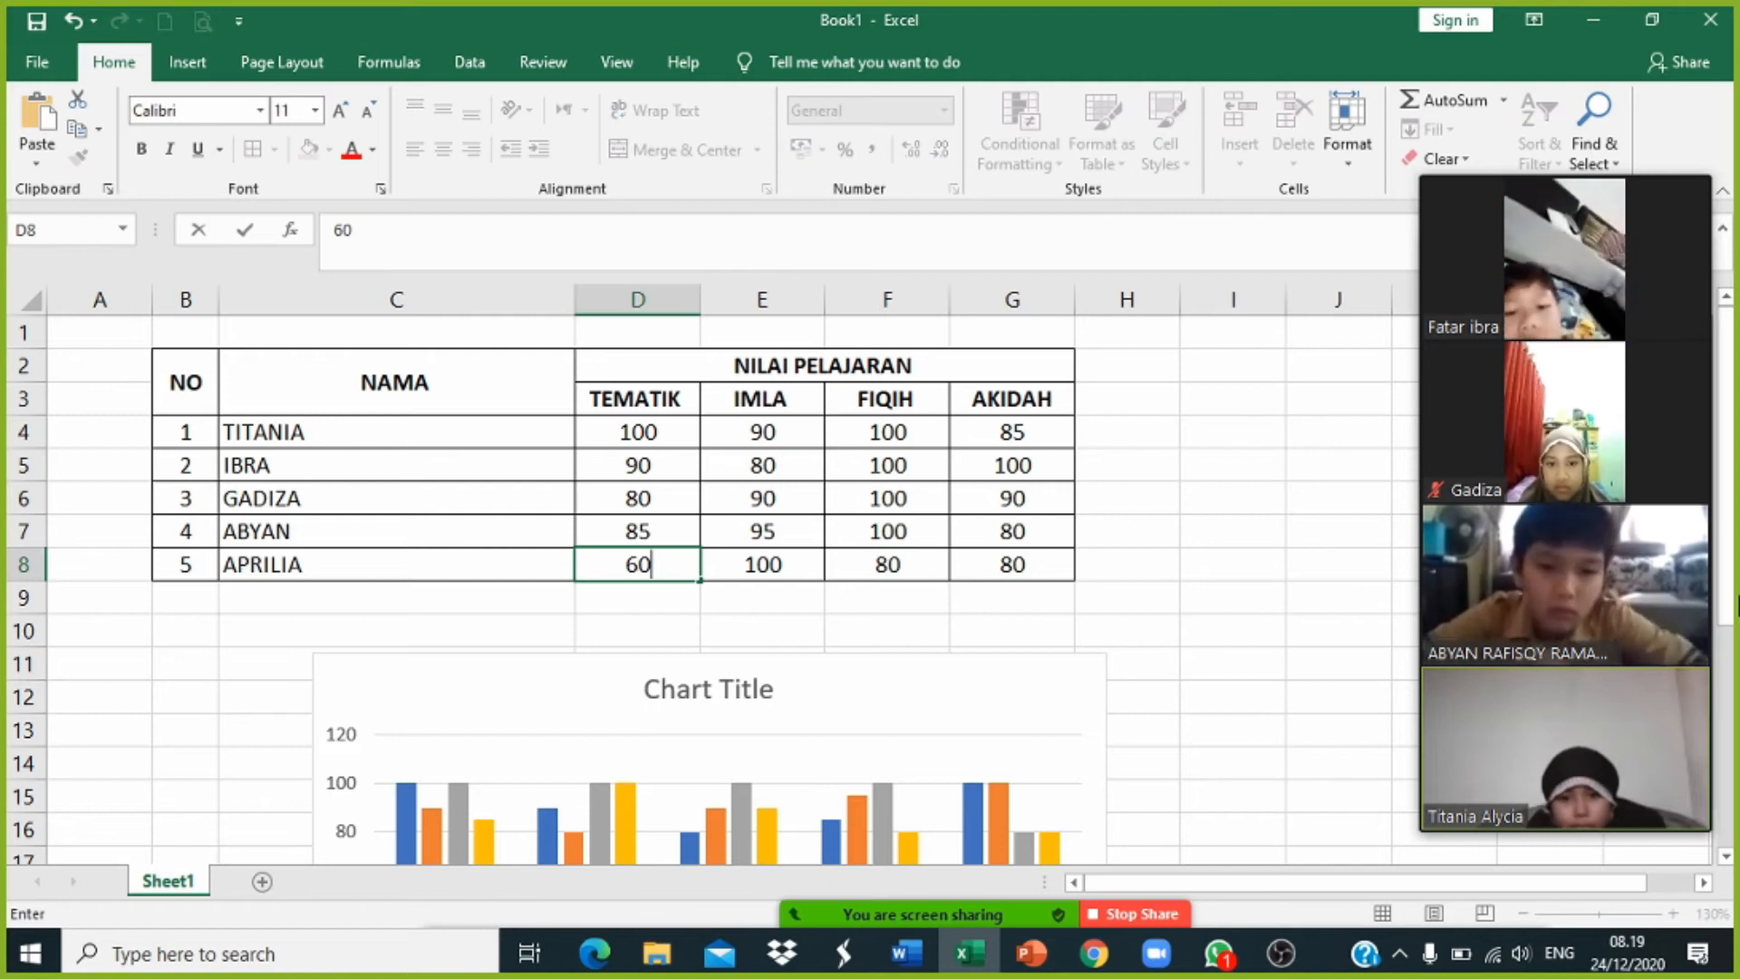
{"action": "key", "text": "Return"}
{"action": "left_click_drag", "start_coordinate": [586, 661], "coordinate": [591, 343]}
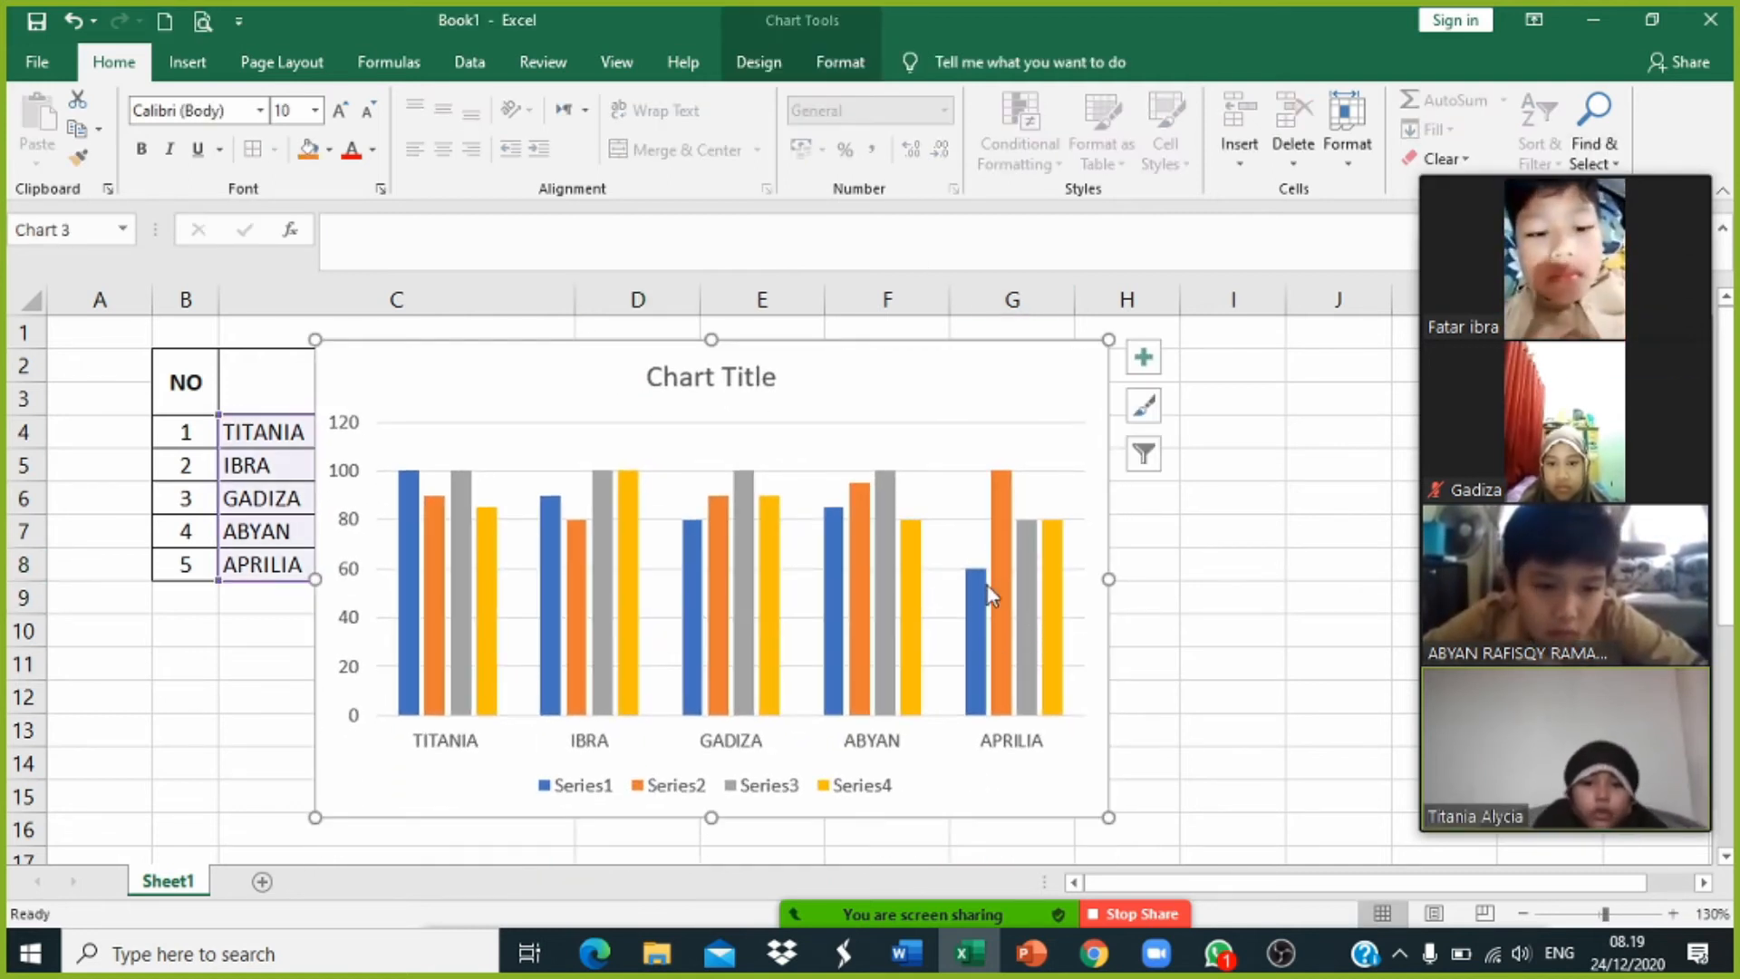
{"action": "mouse_move", "coordinate": [977, 607]}
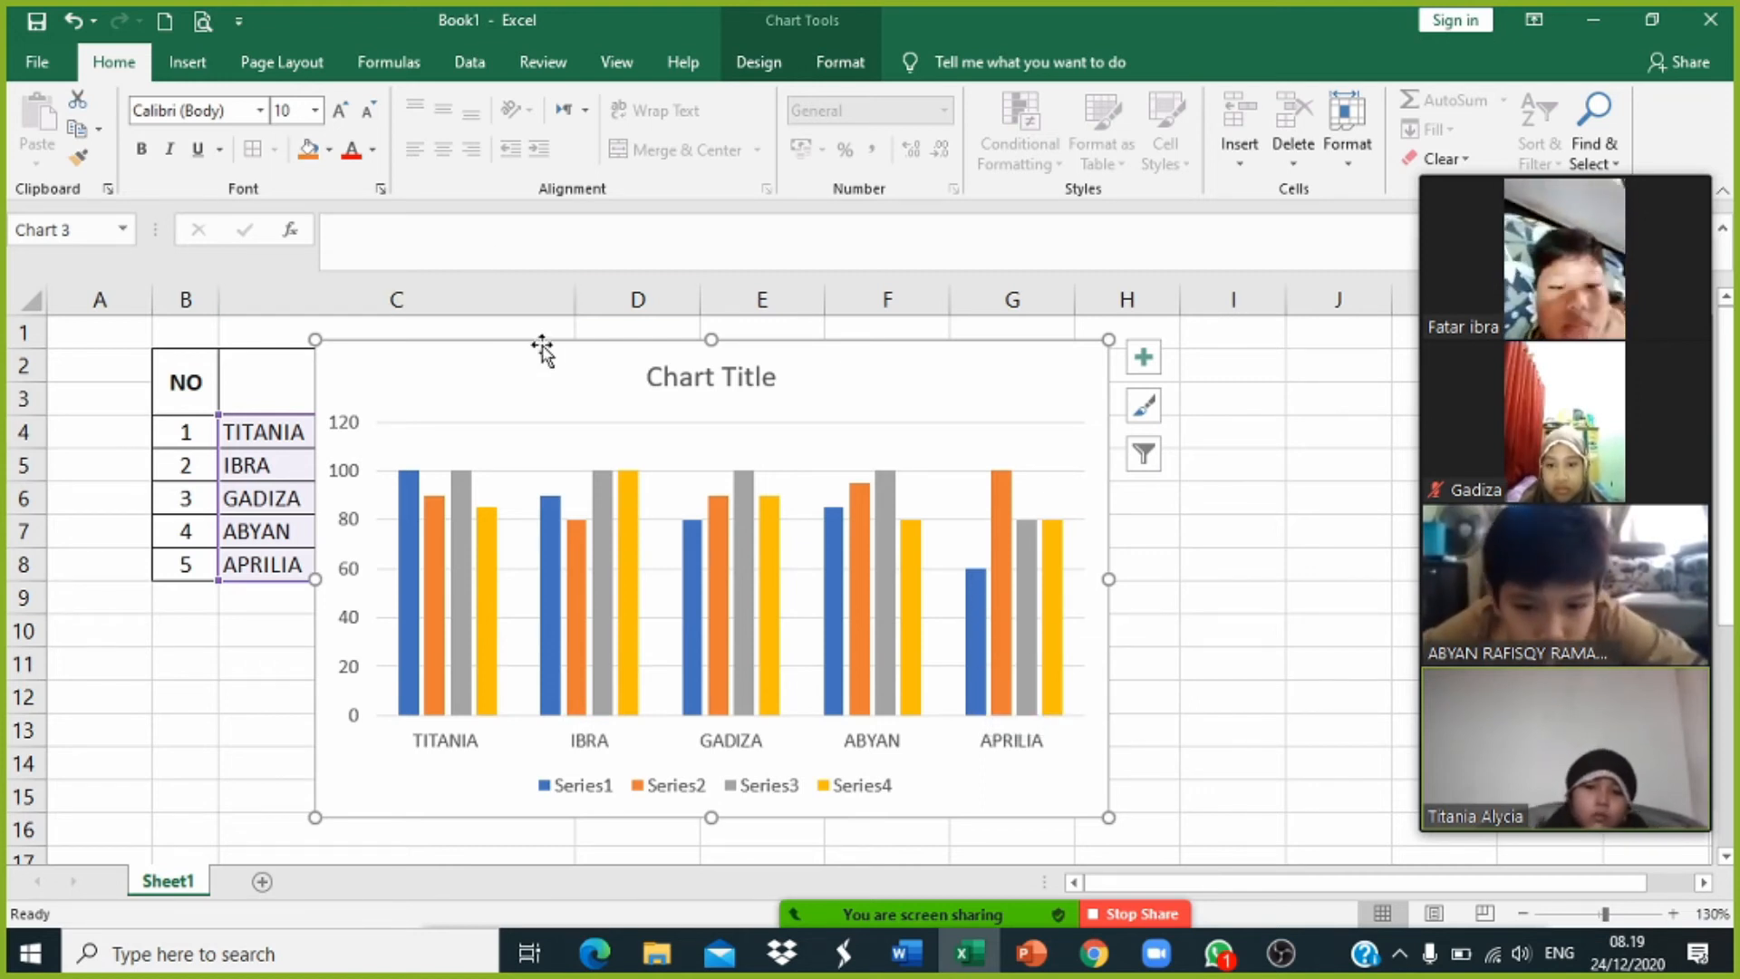
Step: Move the chart down to uncover D4, set the first student's TEMATIK grade to 75, and move the chart back up to row 2
{"action": "left_click_drag", "start_coordinate": [542, 349], "coordinate": [567, 544]}
{"action": "left_click", "coordinate": [653, 433]}
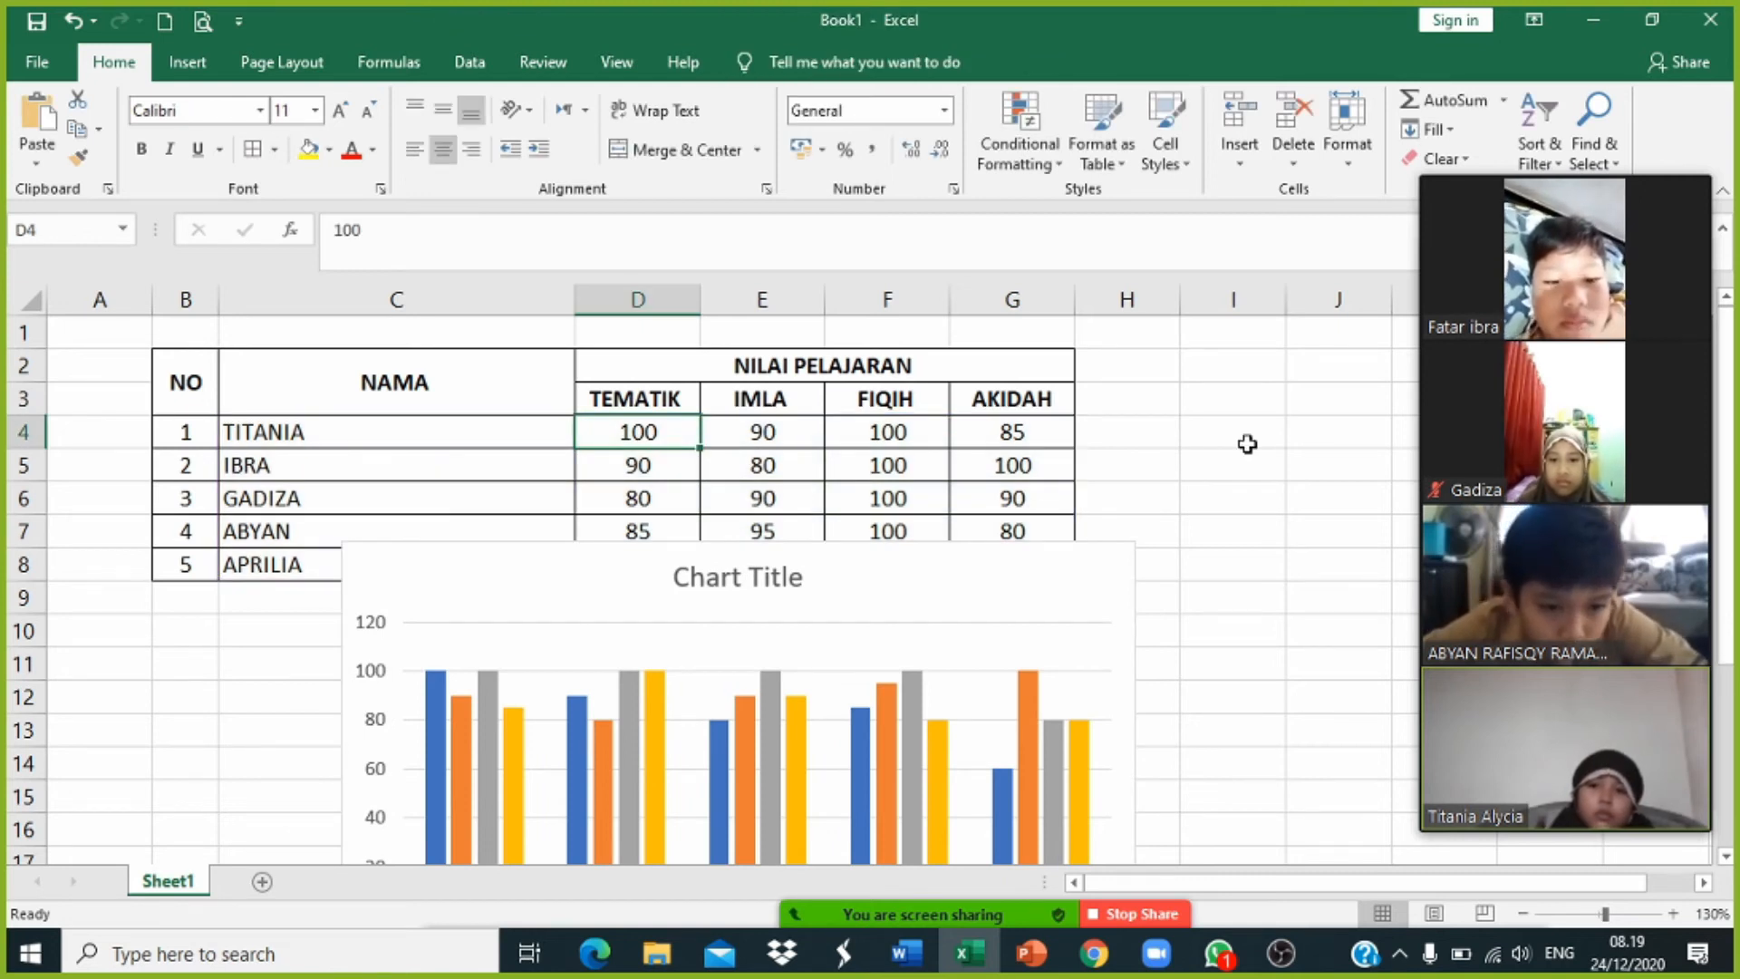
{"action": "type", "text": "75"}
{"action": "key", "text": "Return"}
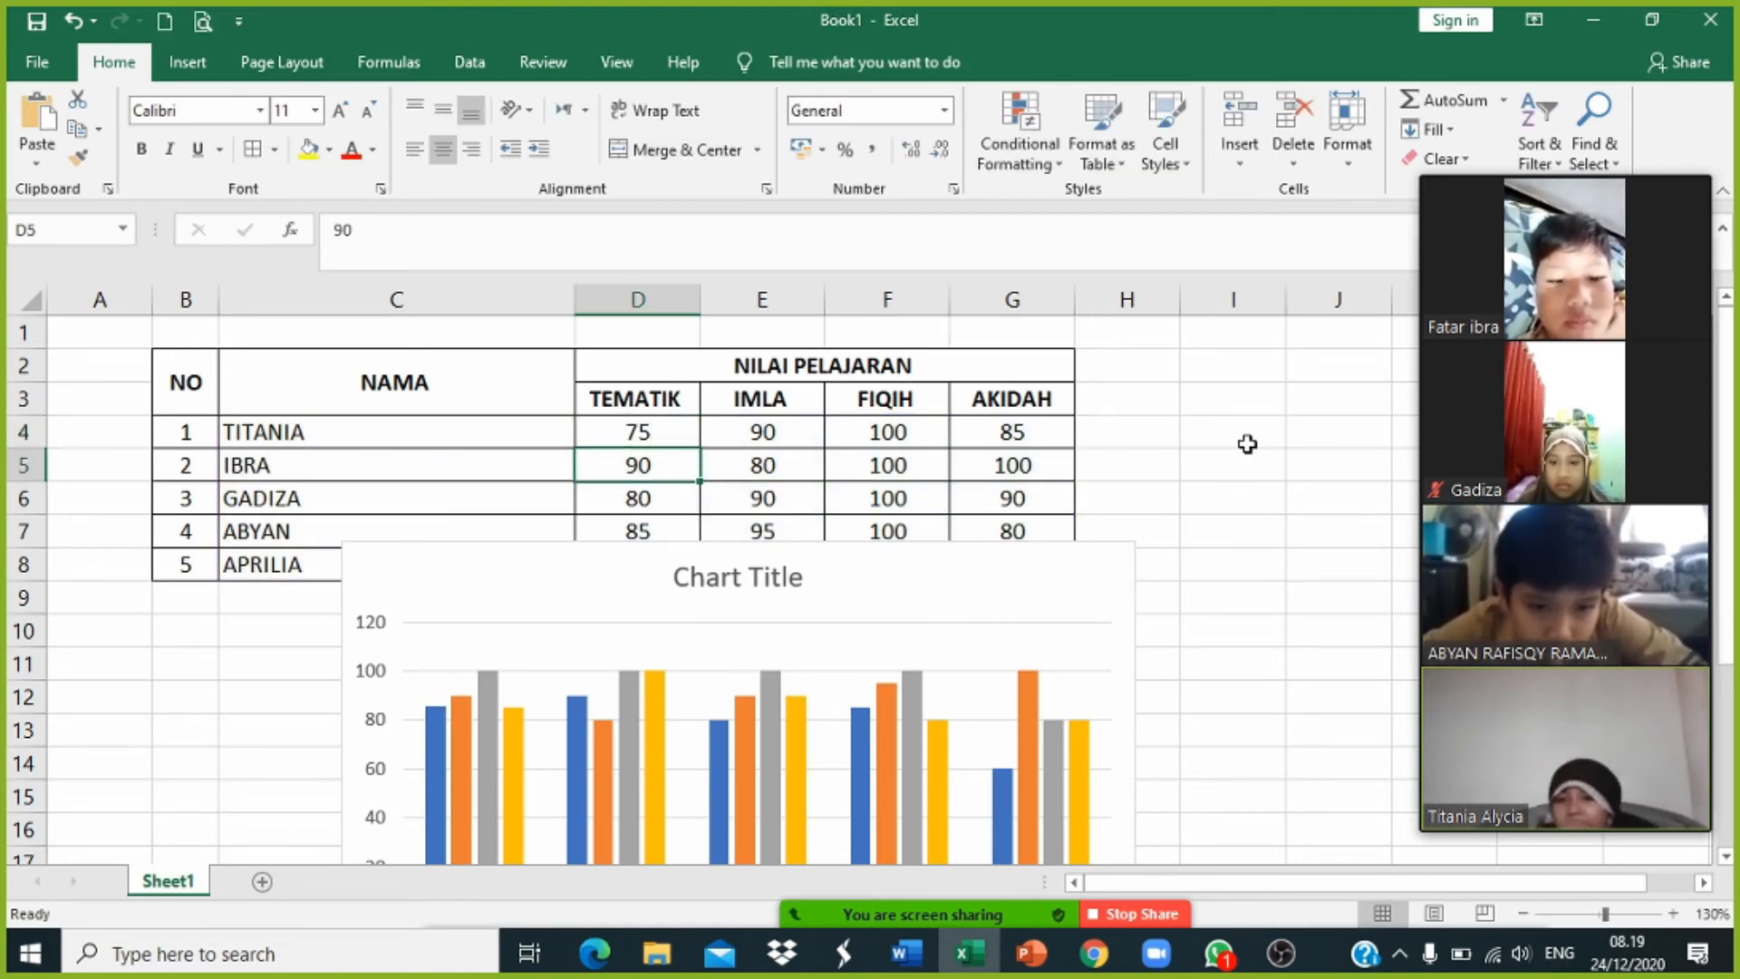
{"action": "left_click_drag", "start_coordinate": [517, 544], "coordinate": [517, 327]}
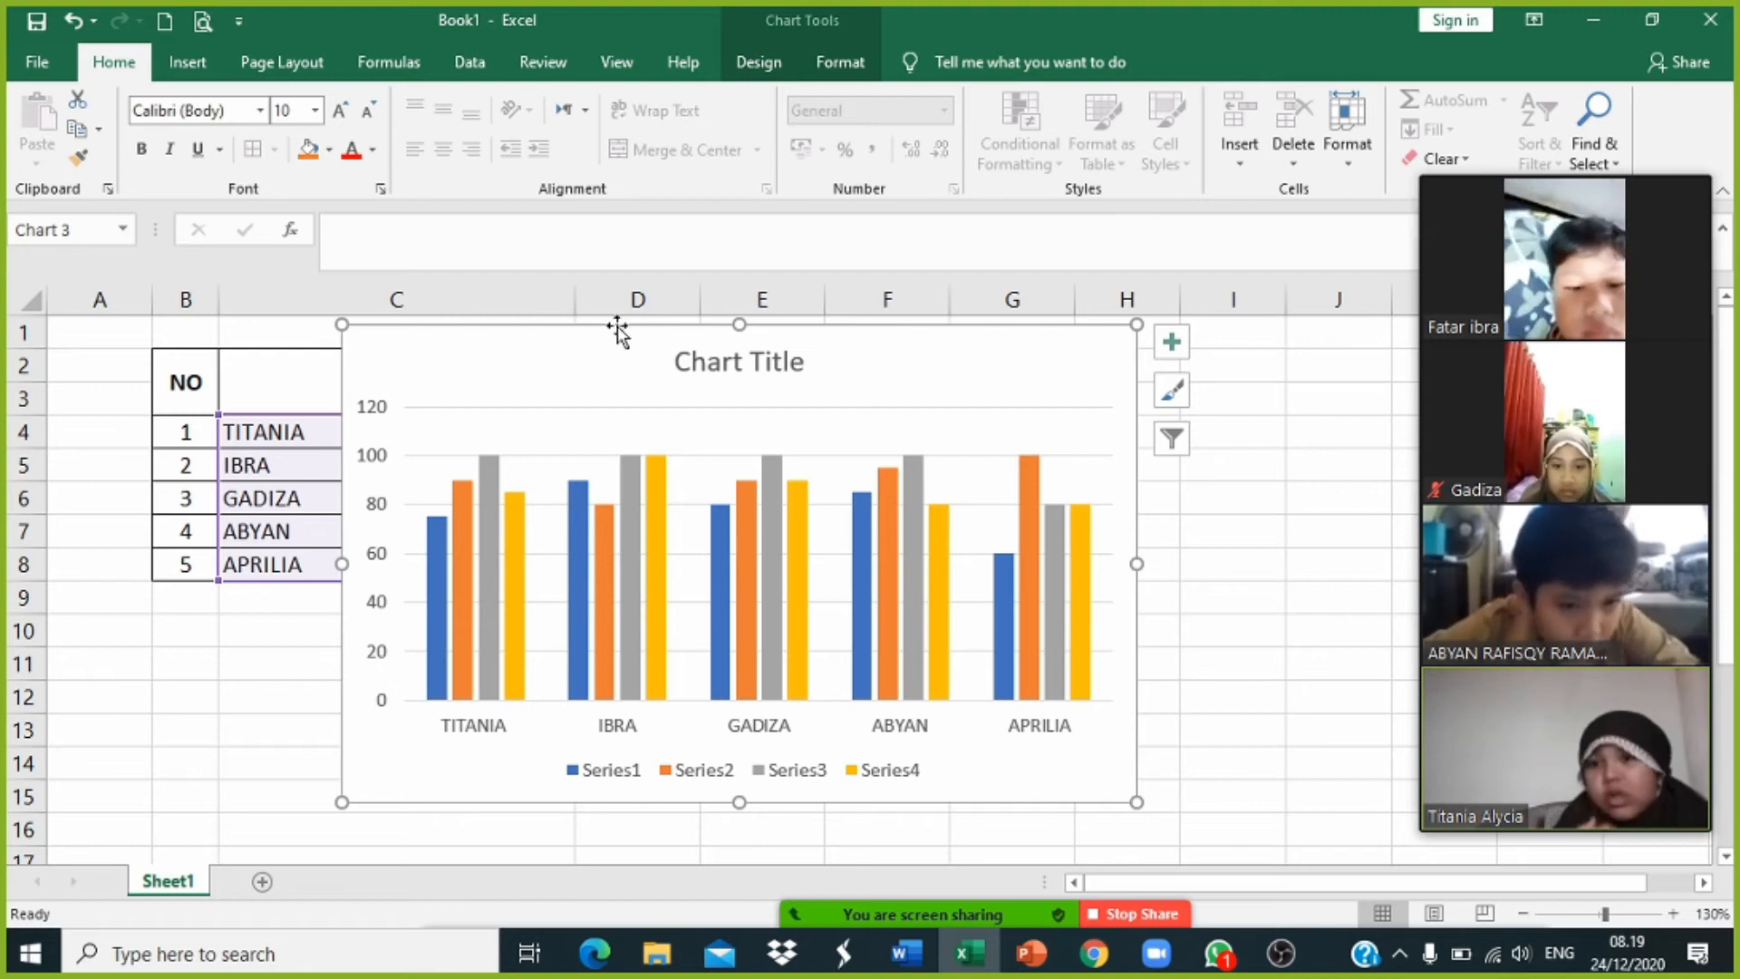
{"action": "mouse_move", "coordinate": [603, 335]}
{"action": "left_mouse_down"}
{"action": "mouse_move", "coordinate": [606, 505]}
{"action": "mouse_move", "coordinate": [556, 432]}
{"action": "mouse_move", "coordinate": [536, 358]}
{"action": "mouse_move", "coordinate": [594, 338]}
{"action": "mouse_move", "coordinate": [377, 369]}
{"action": "mouse_move", "coordinate": [590, 490]}
{"action": "mouse_move", "coordinate": [610, 478]}
{"action": "mouse_move", "coordinate": [560, 384]}
{"action": "mouse_move", "coordinate": [551, 315]}
{"action": "mouse_move", "coordinate": [559, 338]}
{"action": "mouse_move", "coordinate": [599, 342]}
{"action": "left_mouse_up"}
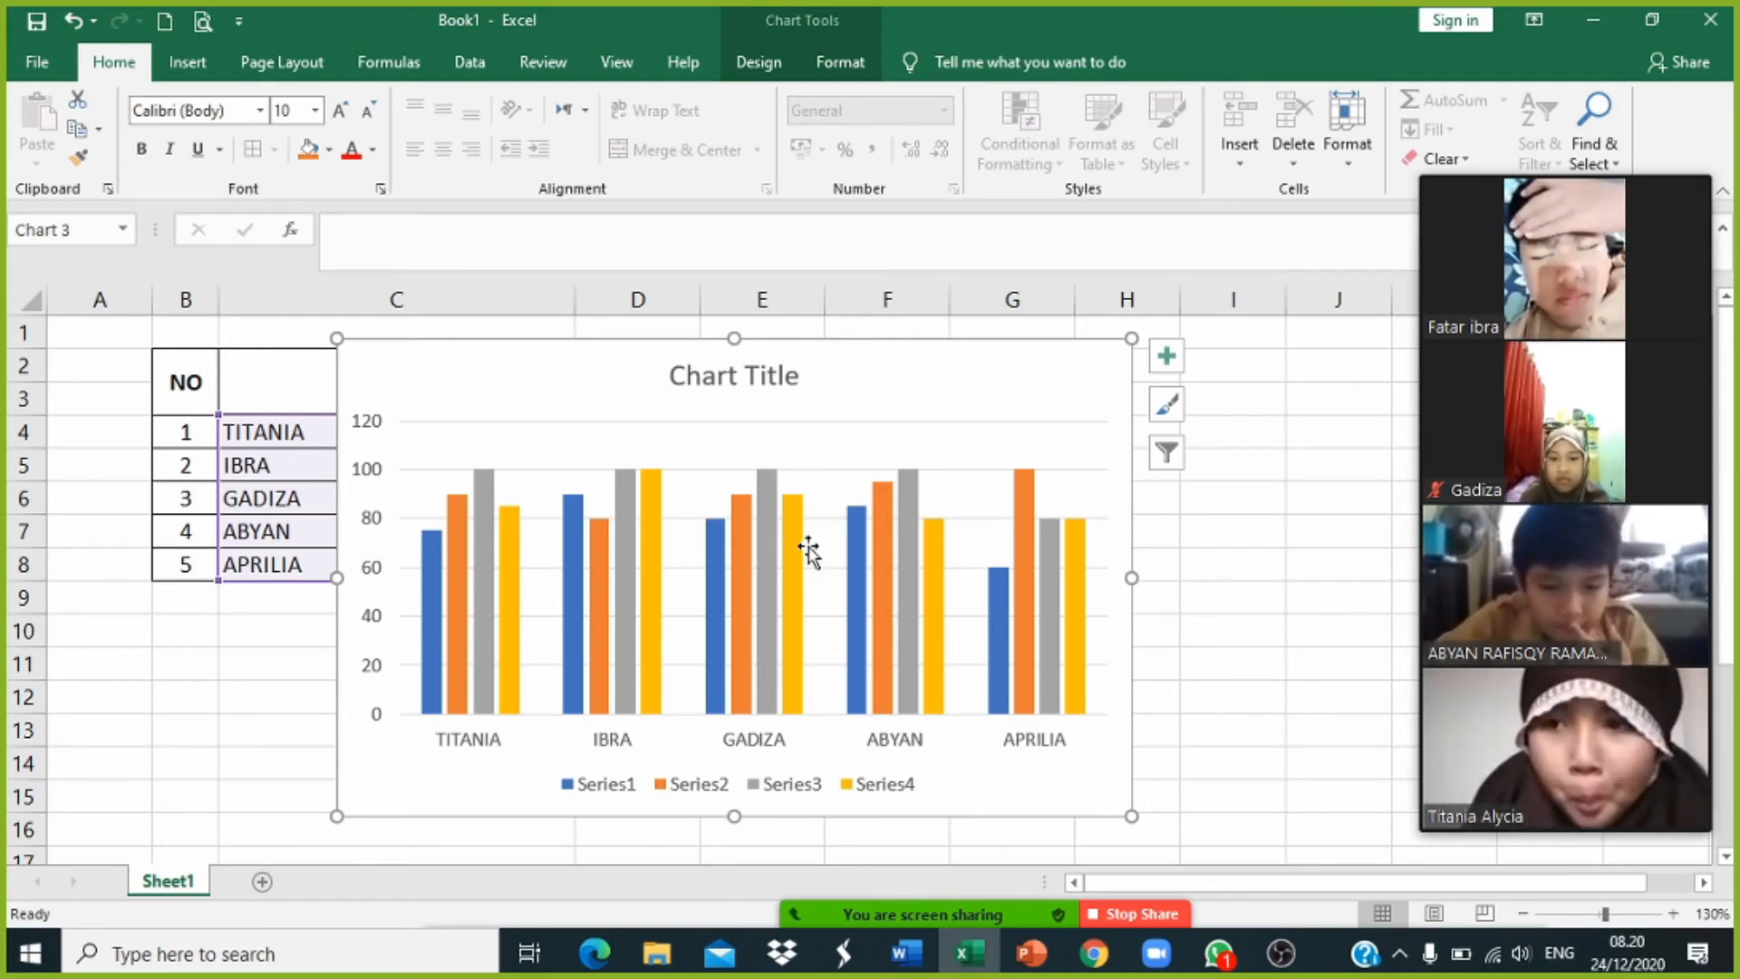
{"action": "left_click", "coordinate": [758, 550]}
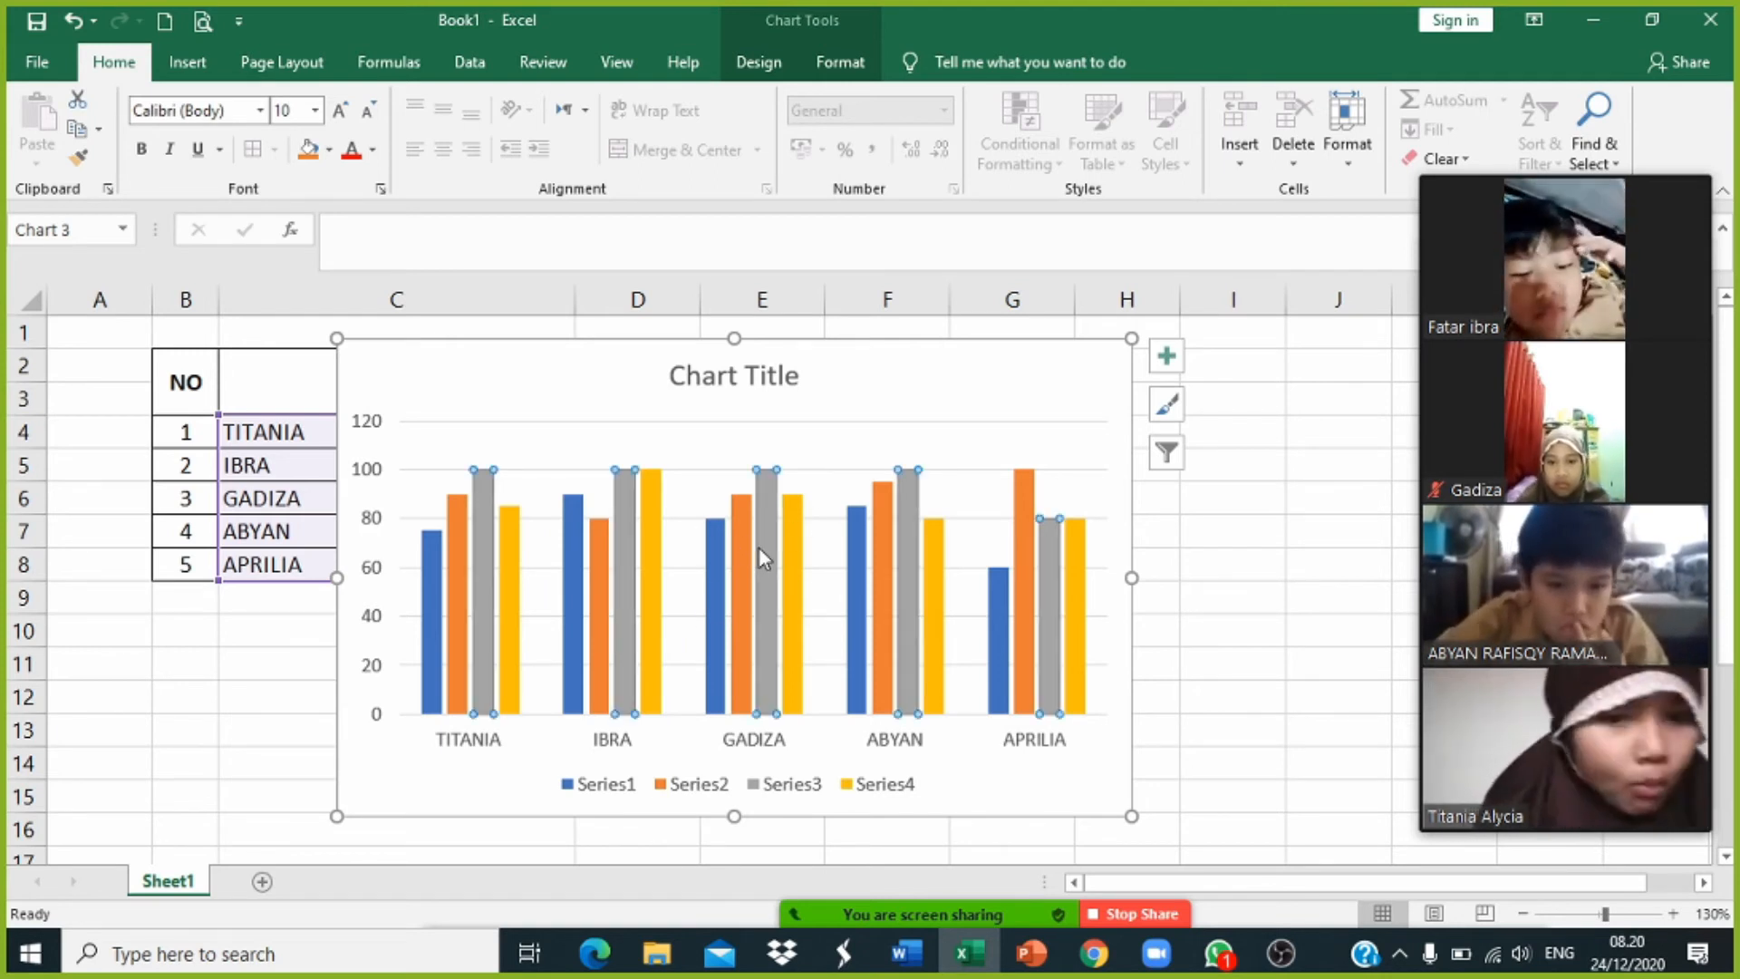
{"action": "mouse_move", "coordinate": [739, 569]}
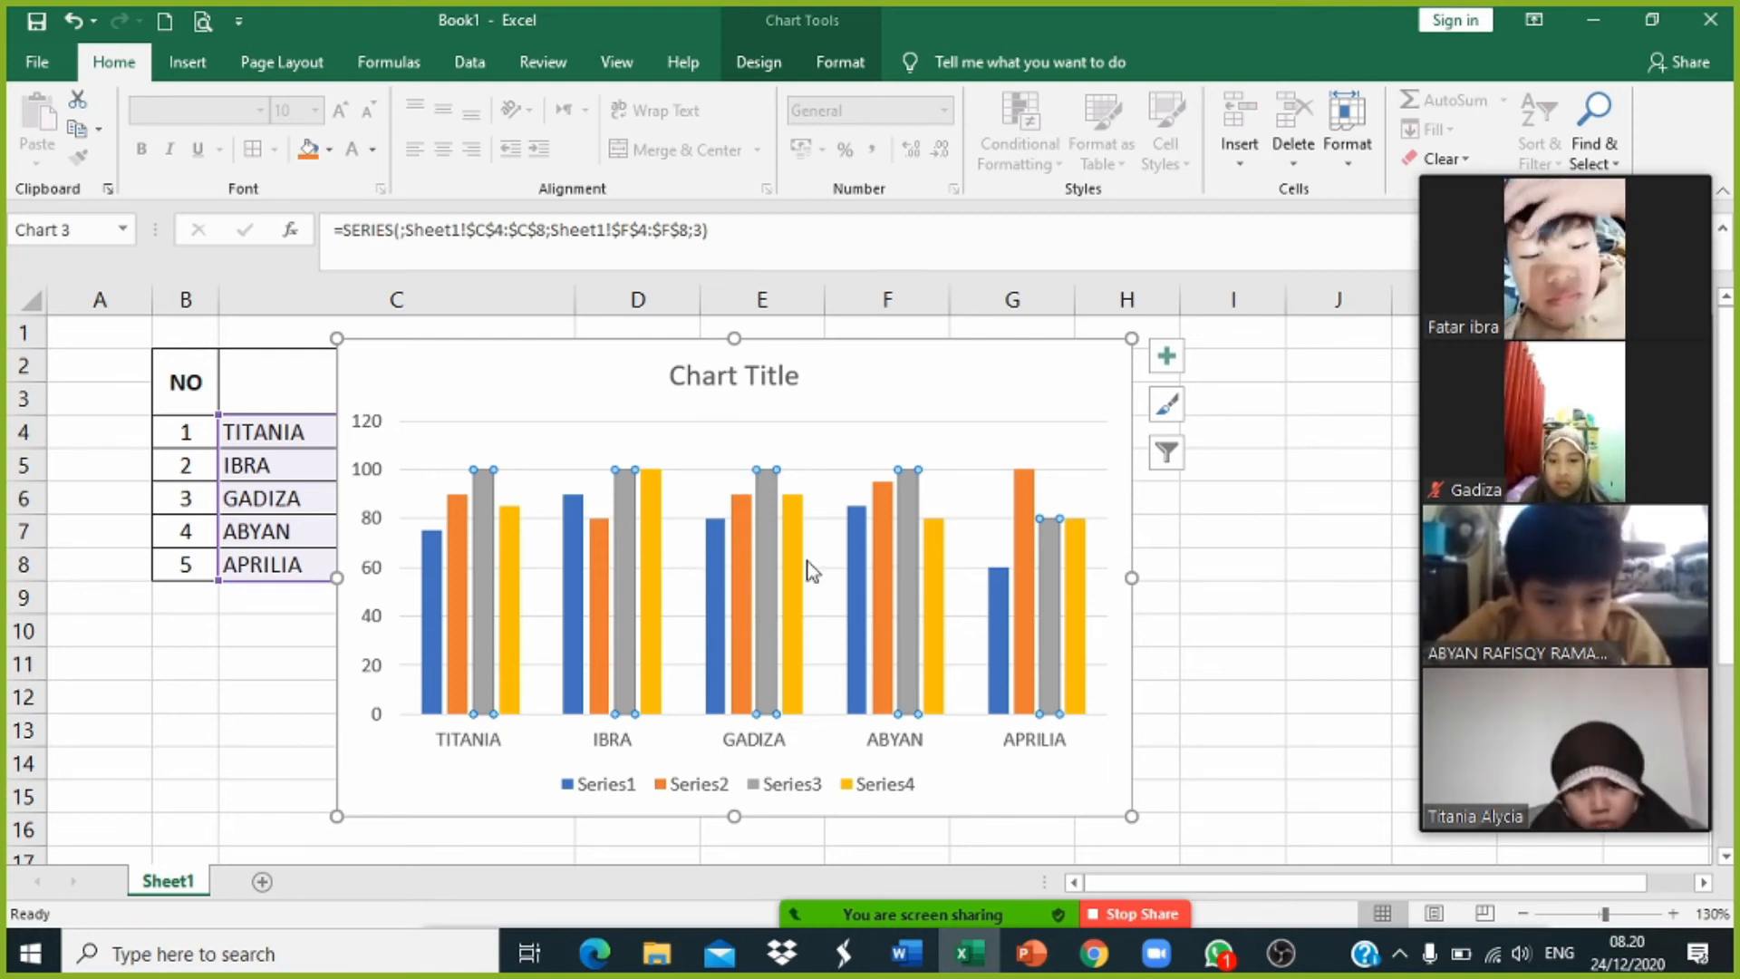
{"action": "left_click_drag", "start_coordinate": [725, 497], "coordinate": [737, 580]}
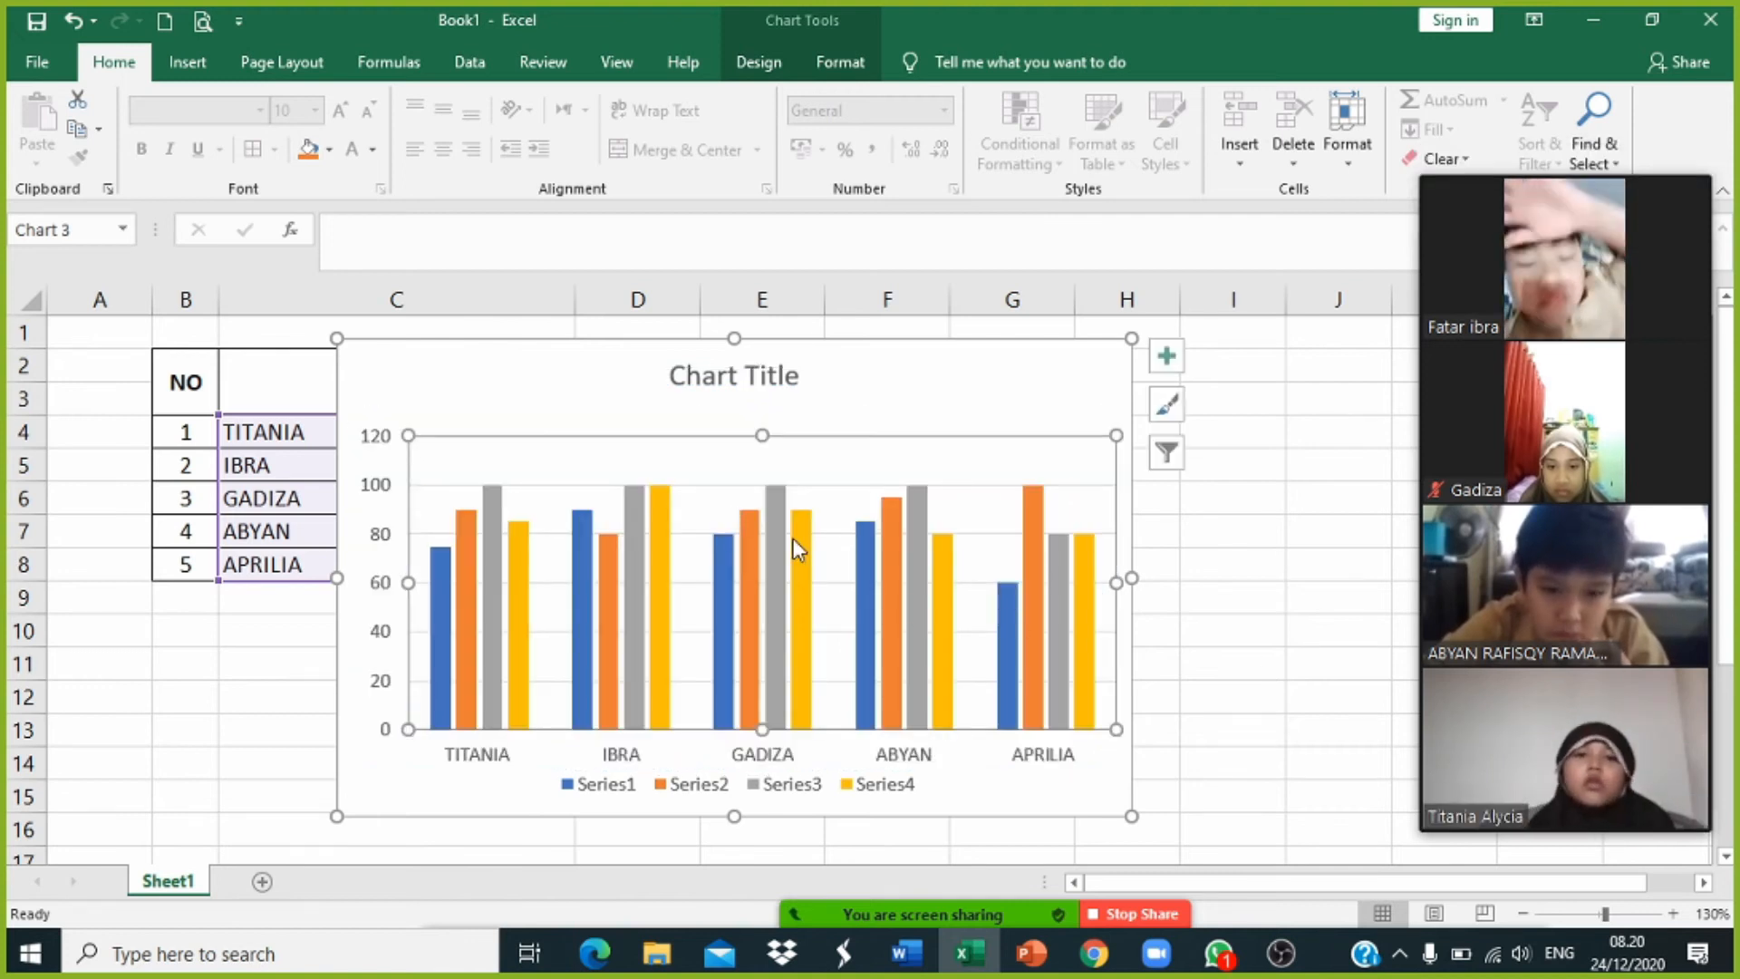
{"action": "key", "text": "ctrl+z"}
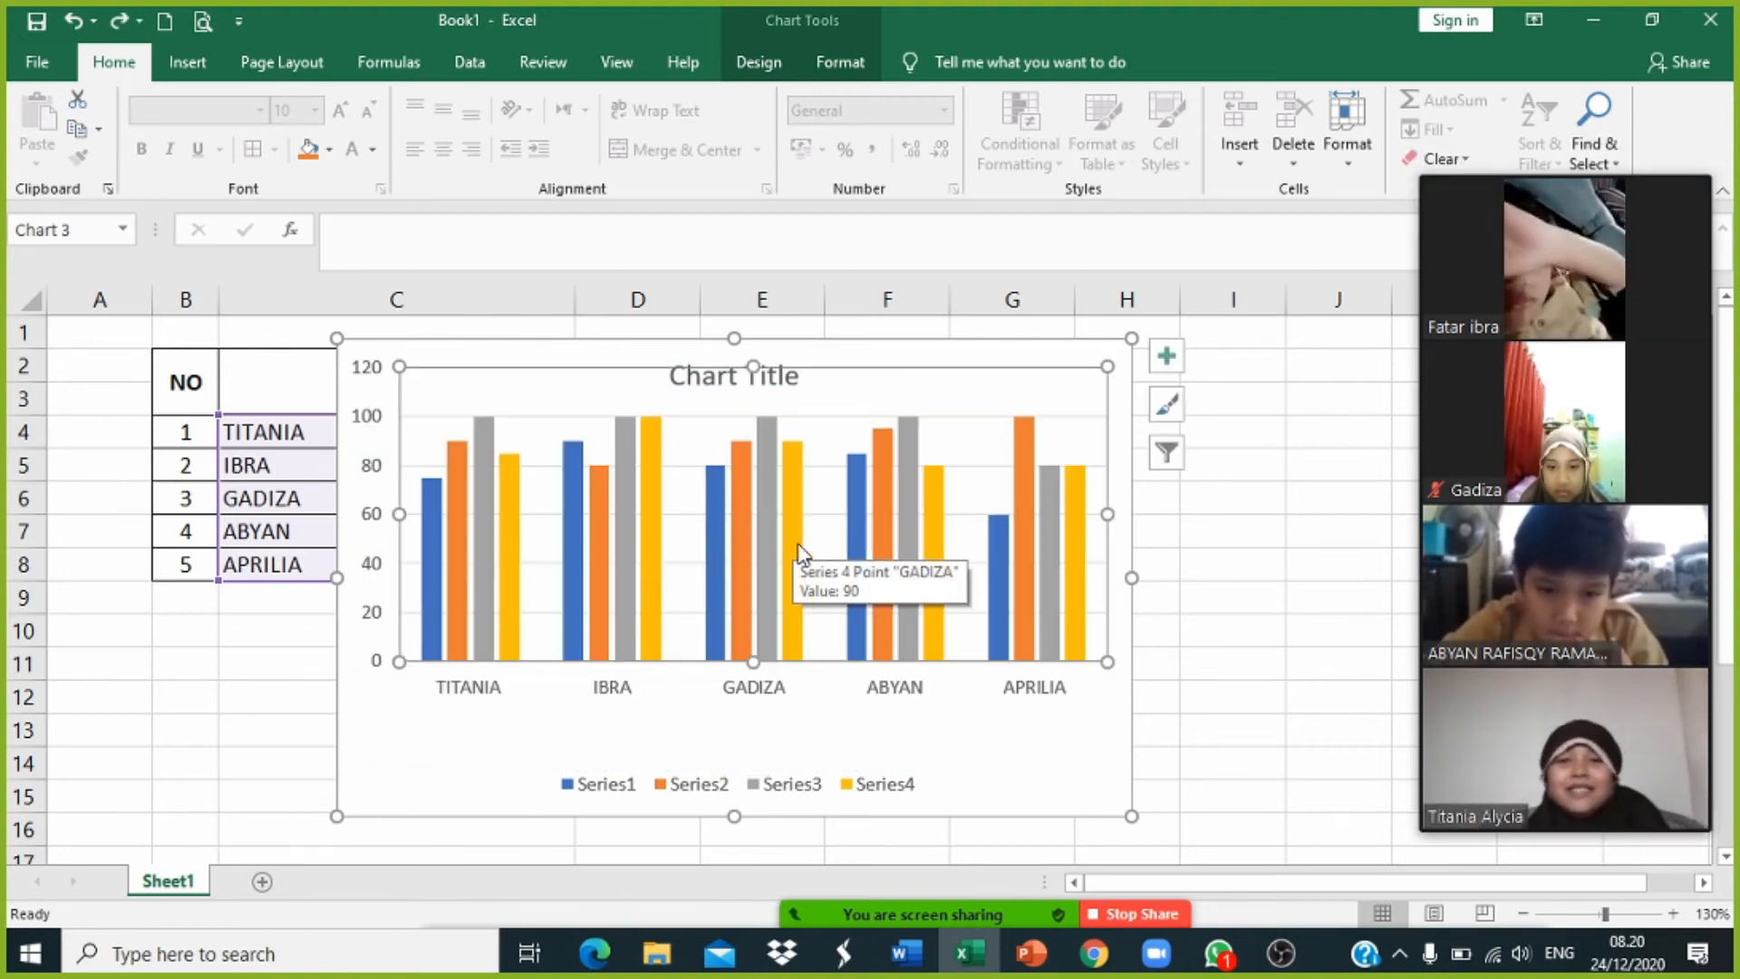
{"action": "key", "text": "ctrl+y"}
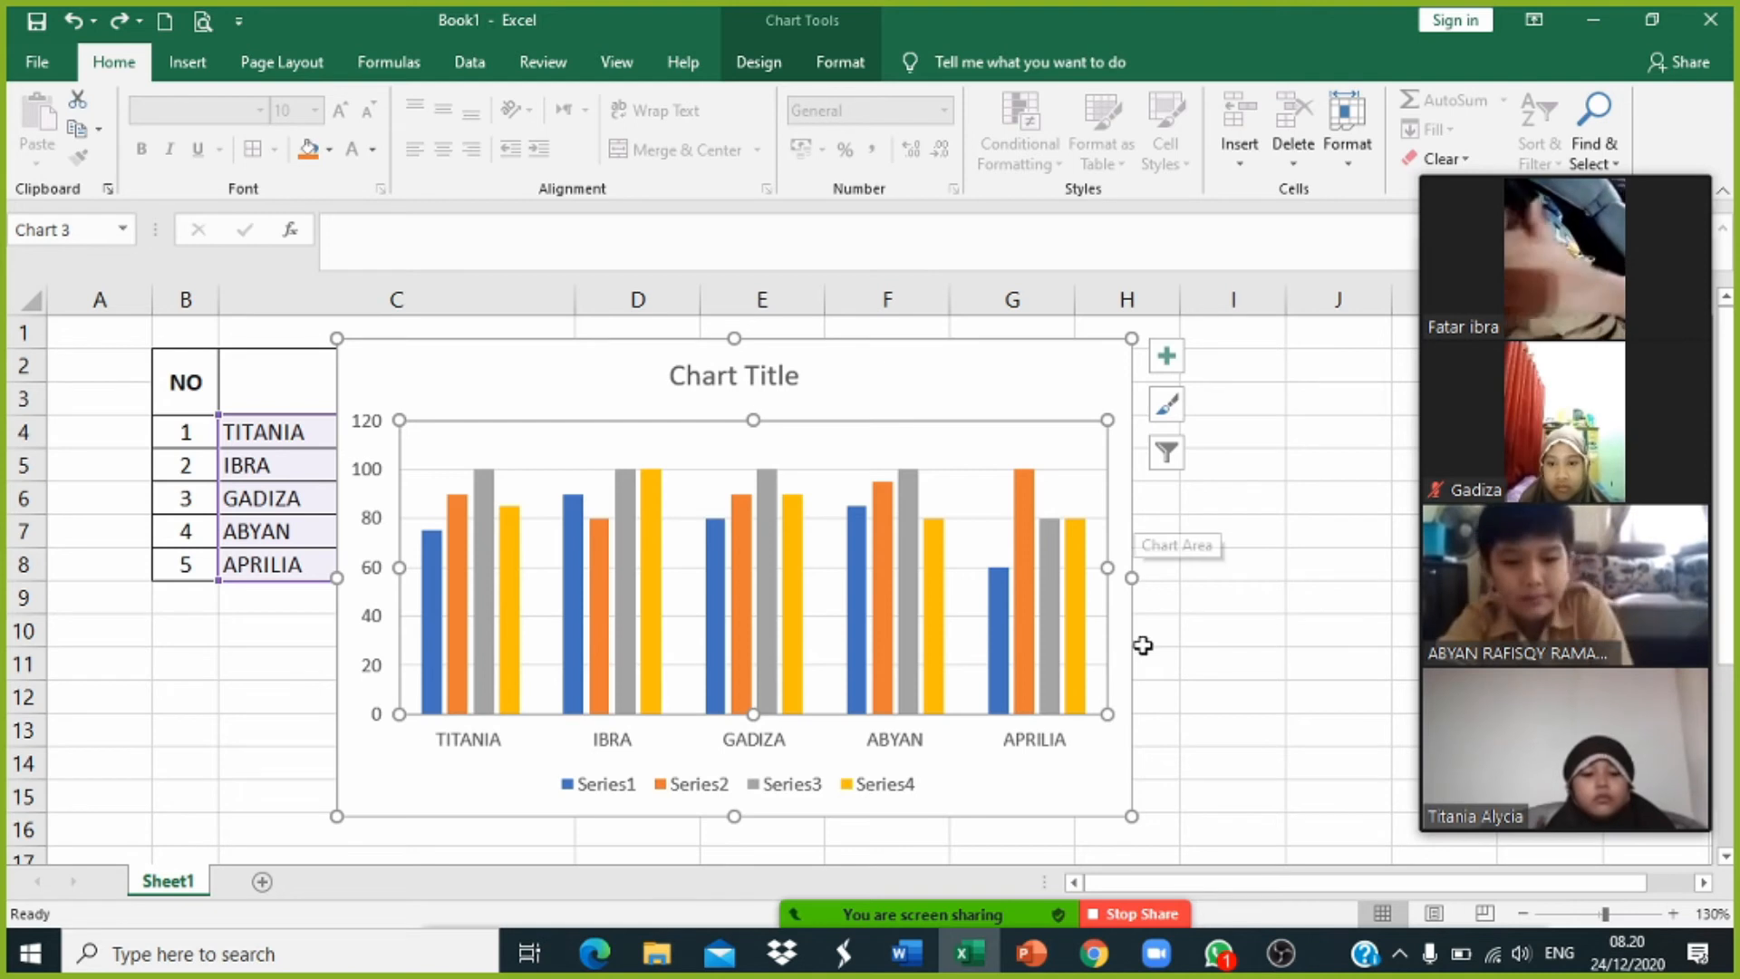
Step: Shift the column chart slightly to the right so it ends near the right edge of column H, and deselect it
{"action": "left_click", "coordinate": [1219, 496]}
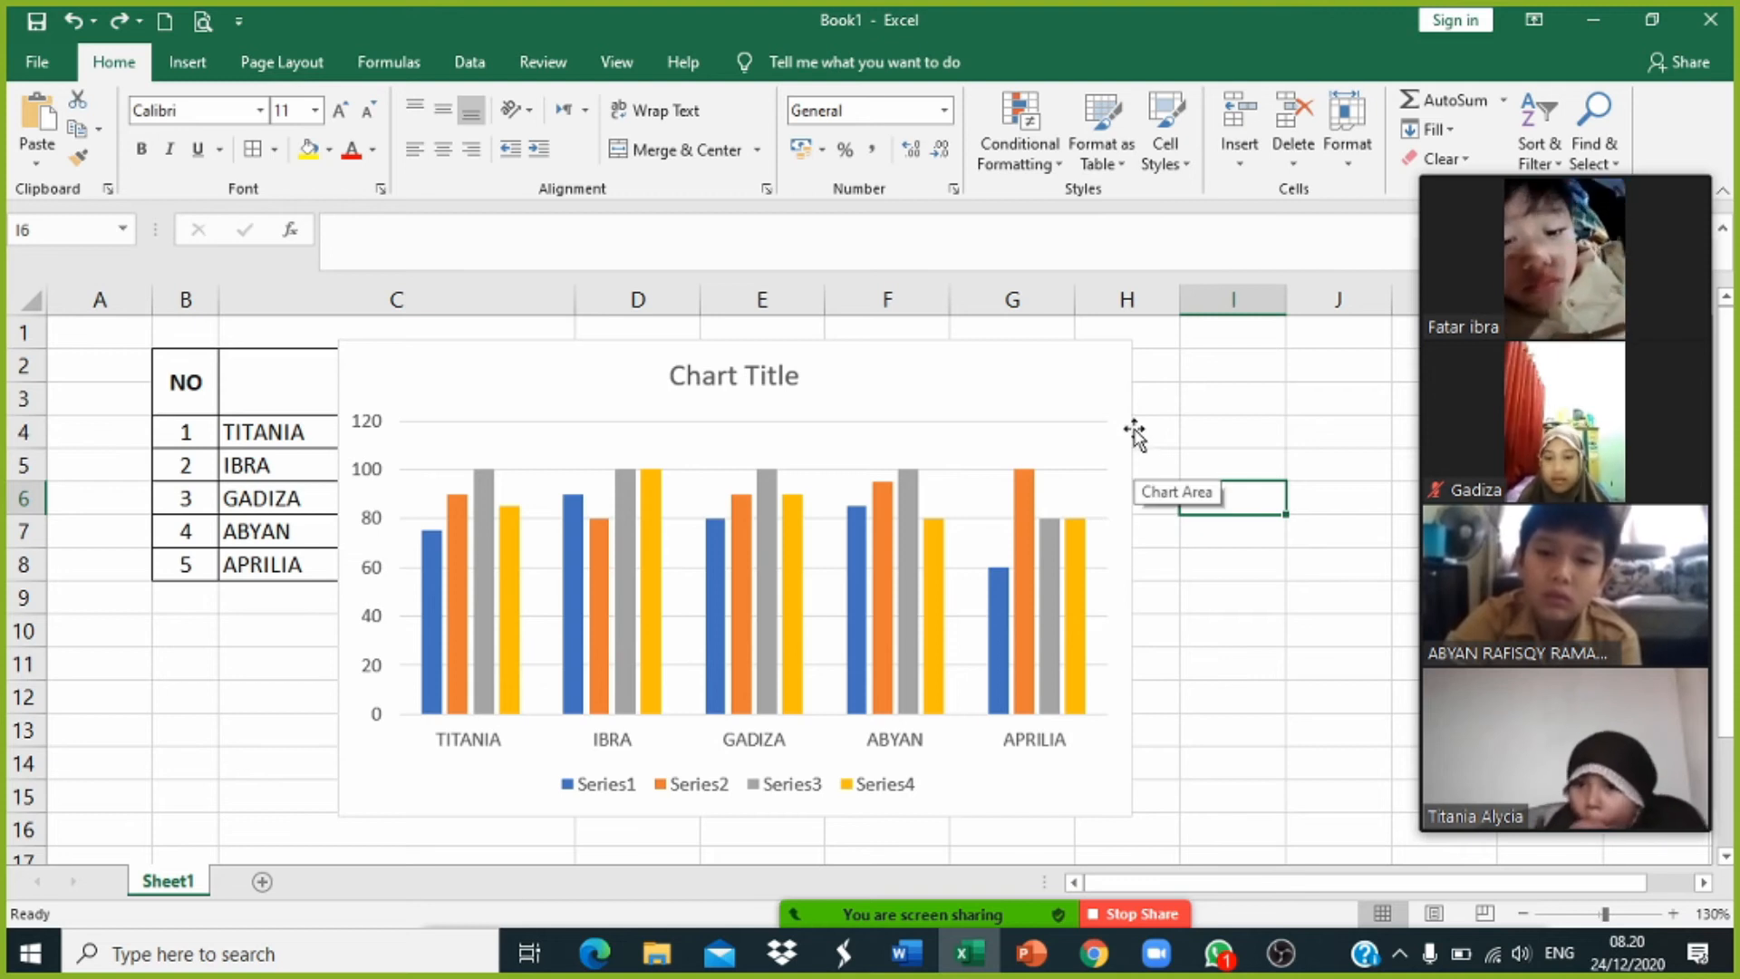
{"action": "left_click", "coordinate": [1130, 357]}
{"action": "left_click_drag", "start_coordinate": [1130, 357], "coordinate": [1175, 358]}
{"action": "left_click", "coordinate": [1301, 575]}
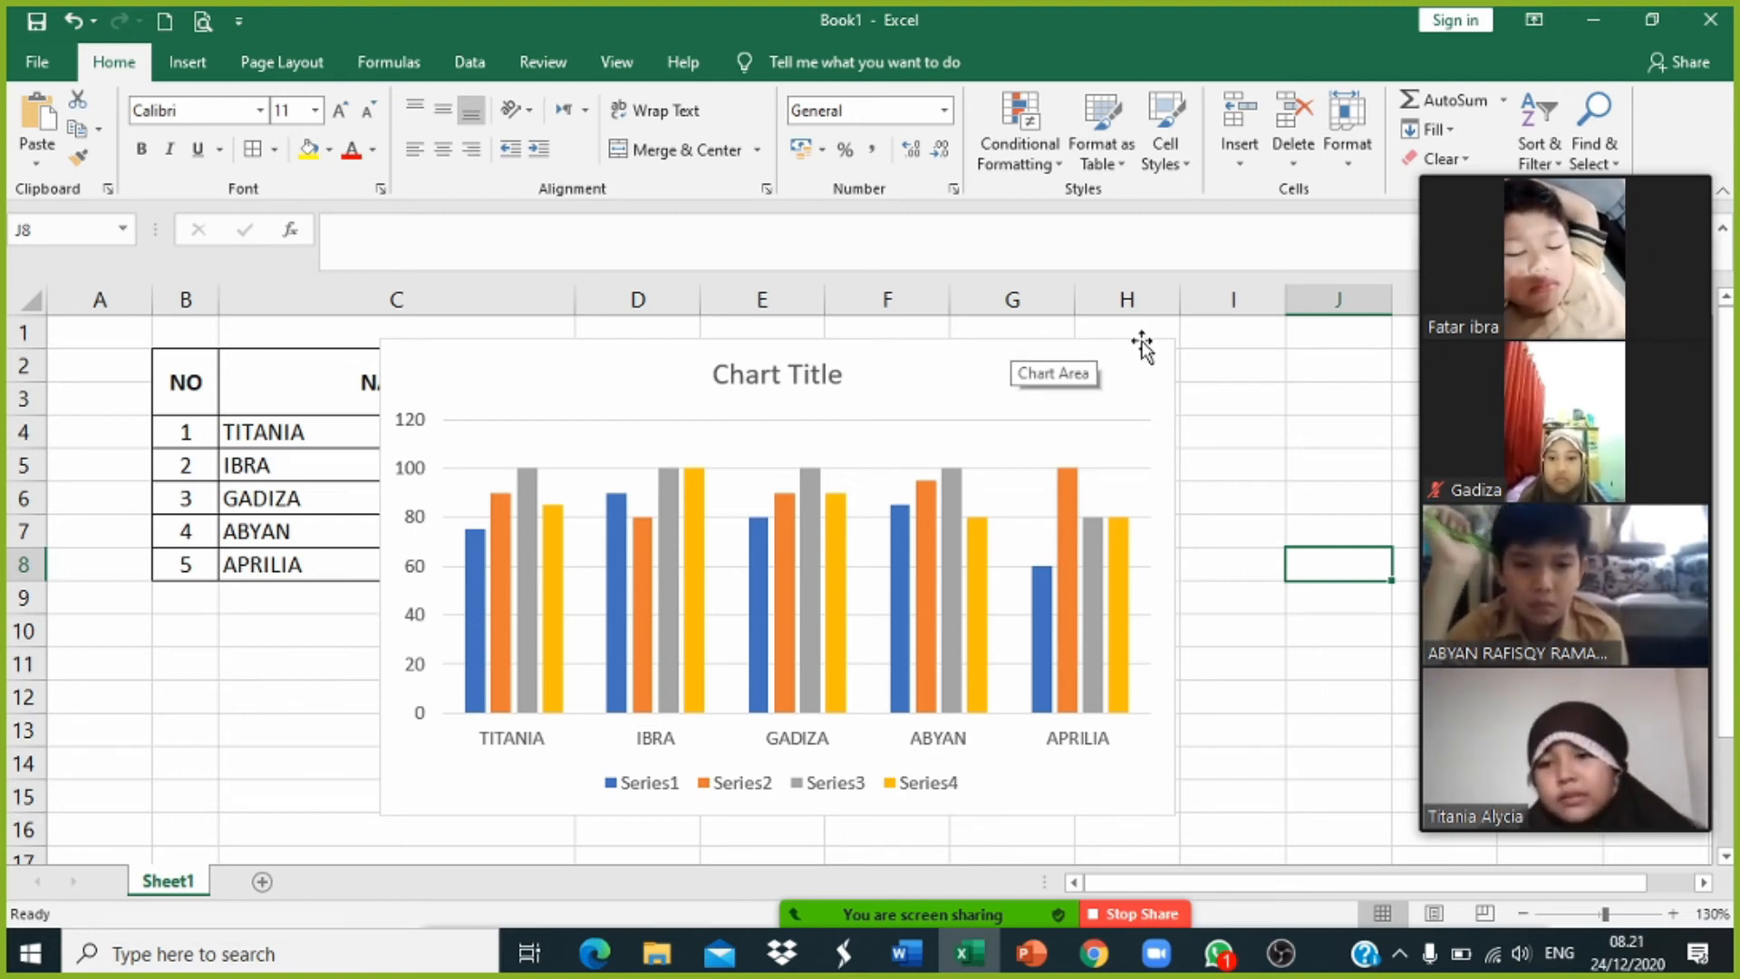
Step: Move the chart toward the start of column C, shrink it, and enlarge it again to cover columns C to F from row 2
{"action": "left_click", "coordinate": [932, 335]}
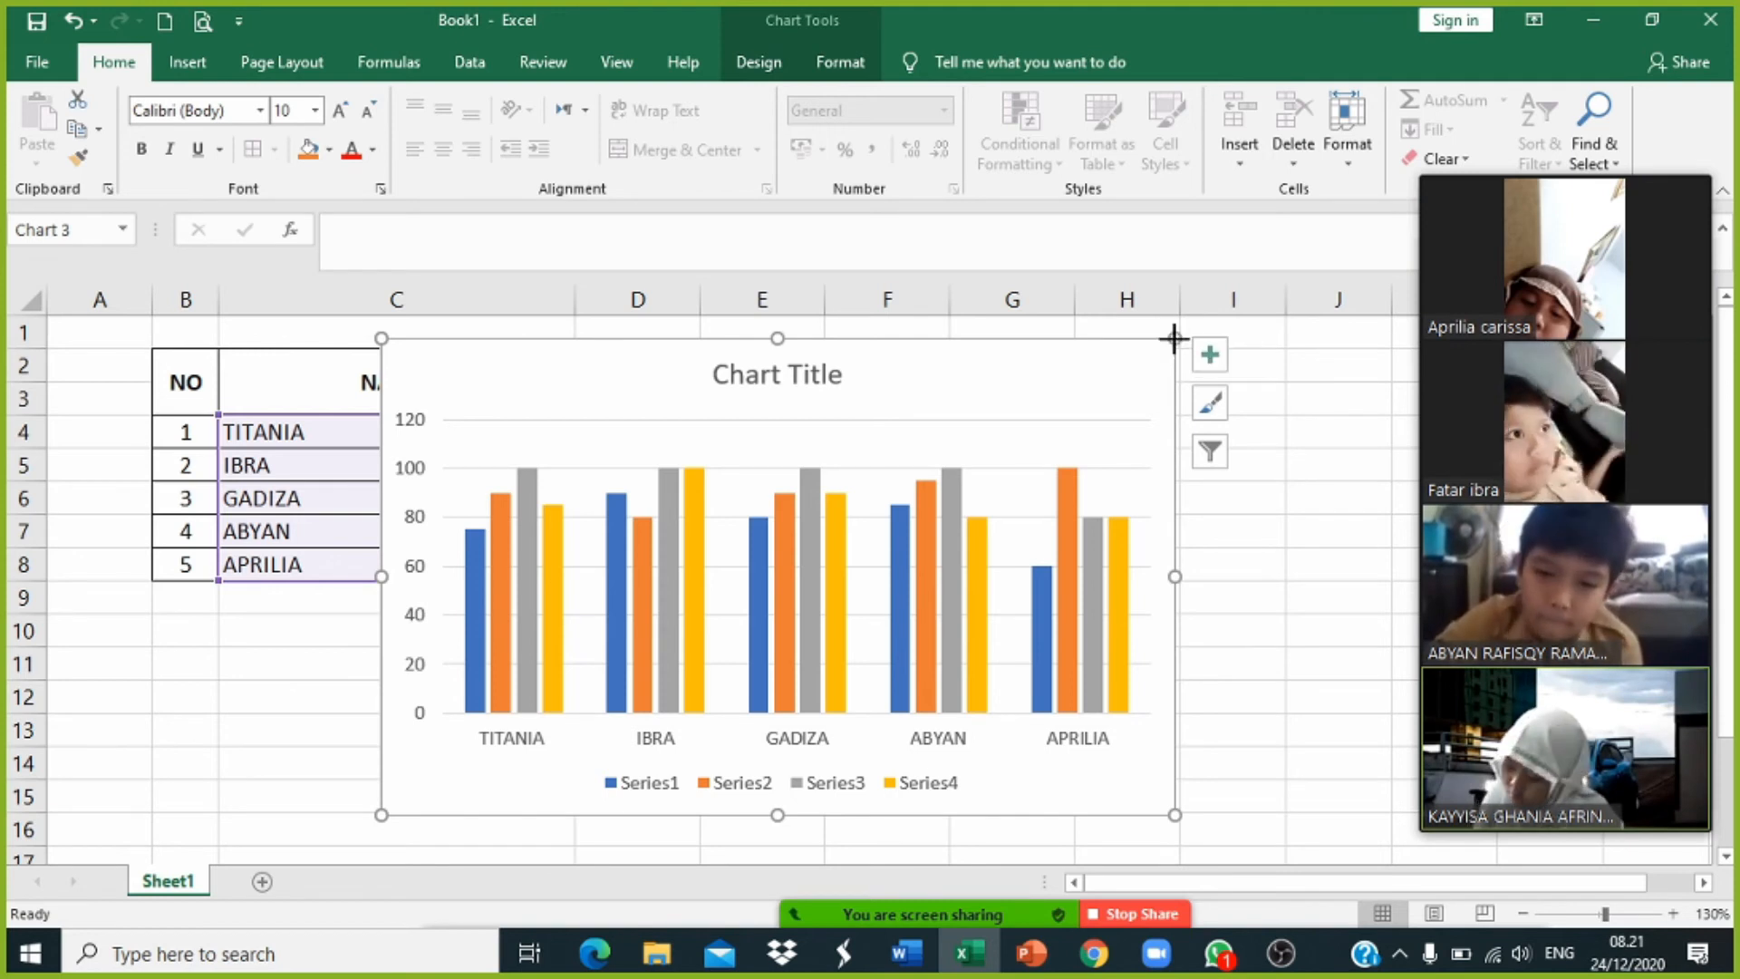
{"action": "left_click_drag", "start_coordinate": [1174, 339], "coordinate": [592, 562]}
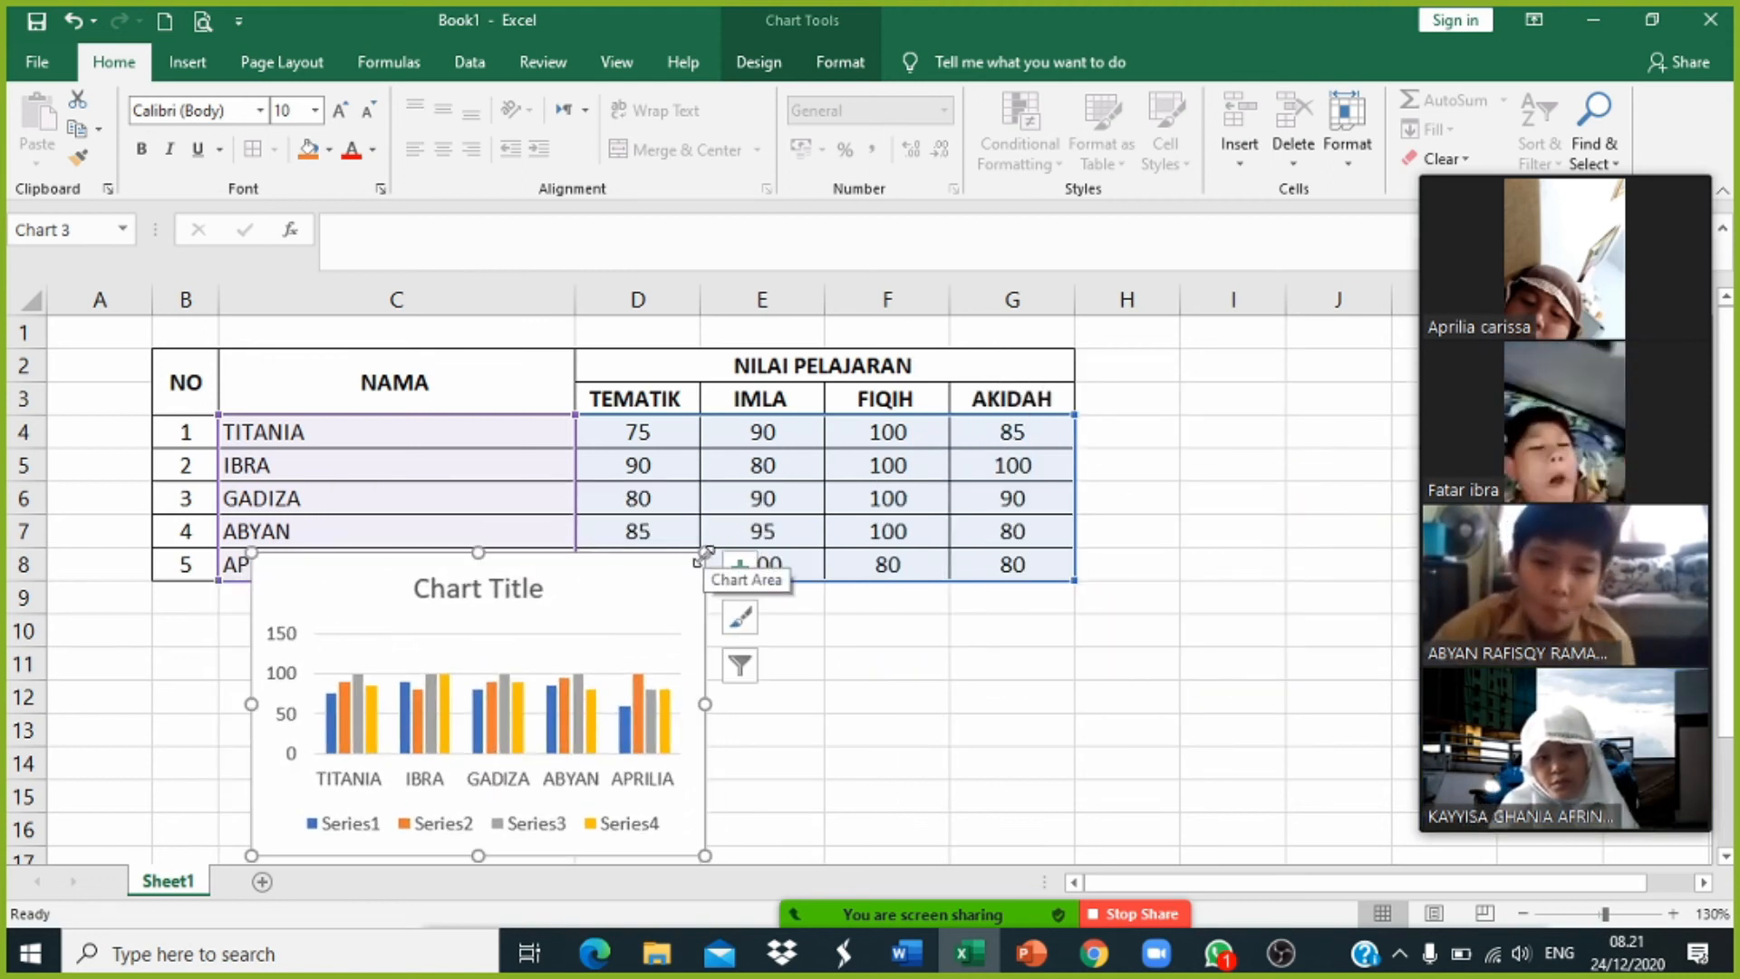
{"action": "left_click_drag", "start_coordinate": [704, 553], "coordinate": [721, 532]}
{"action": "left_click_drag", "start_coordinate": [810, 469], "coordinate": [939, 342]}
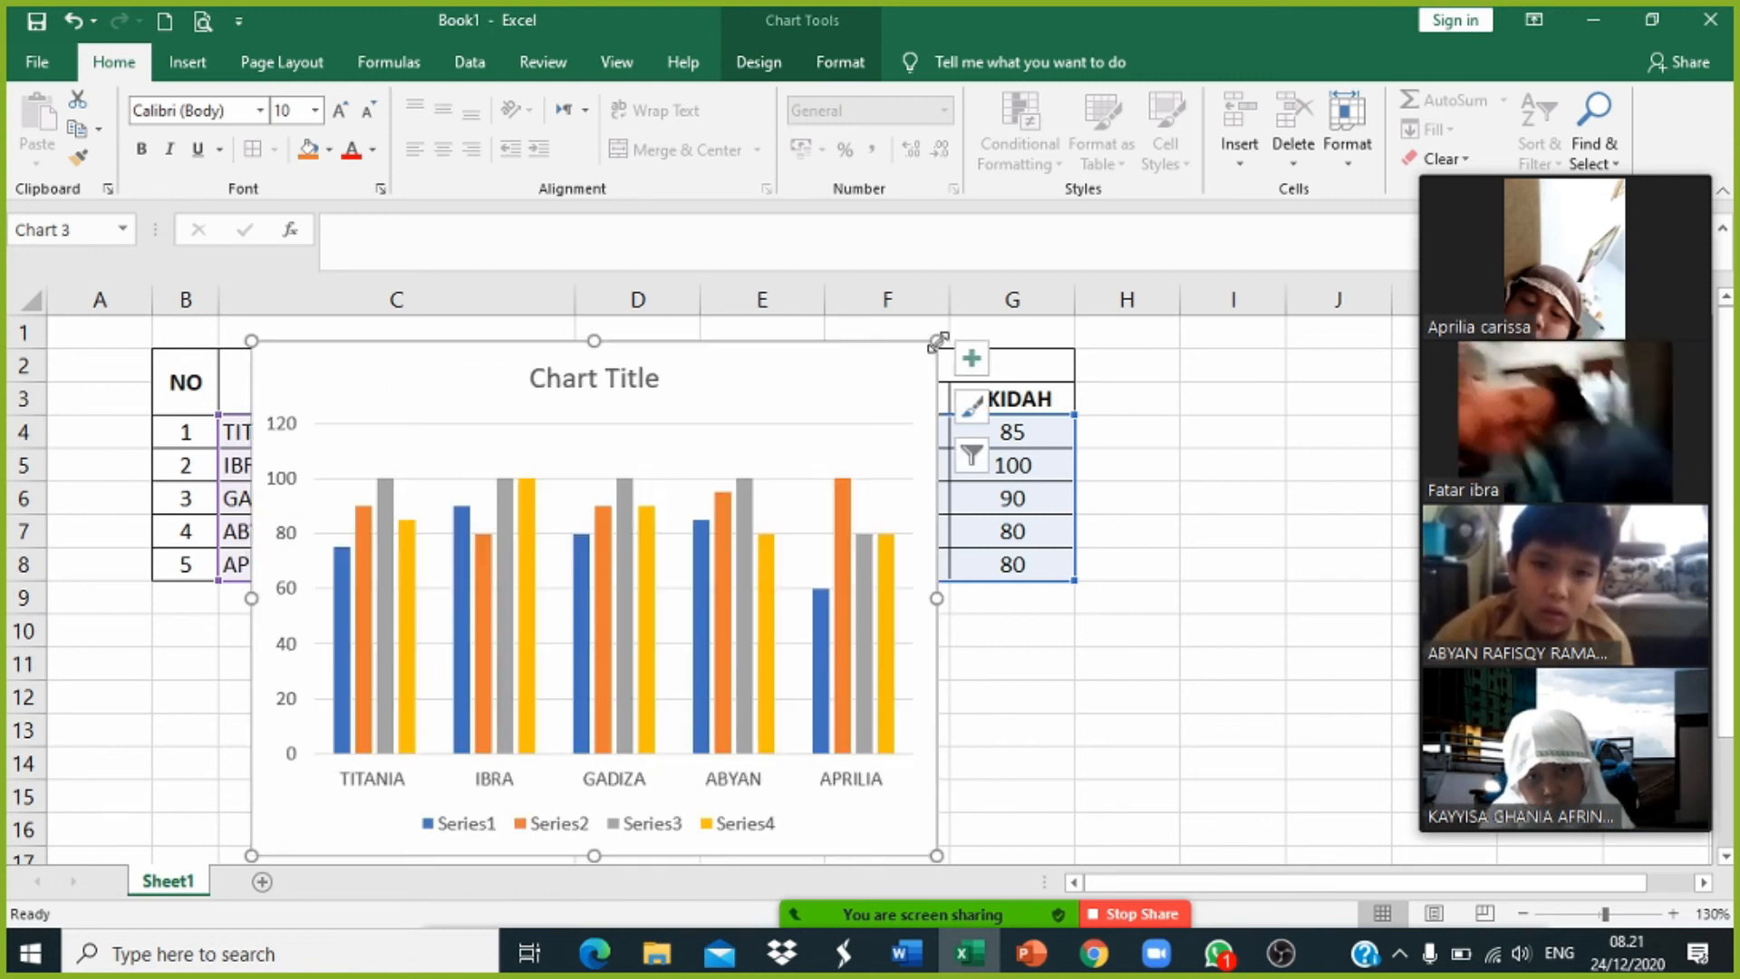
Step: Replace the chart's placeholder title with "TABEL NILAI KELAS 3A" and deselect the chart
{"action": "left_click", "coordinate": [1216, 427]}
{"action": "left_click", "coordinate": [641, 377]}
{"action": "left_click", "coordinate": [1140, 423]}
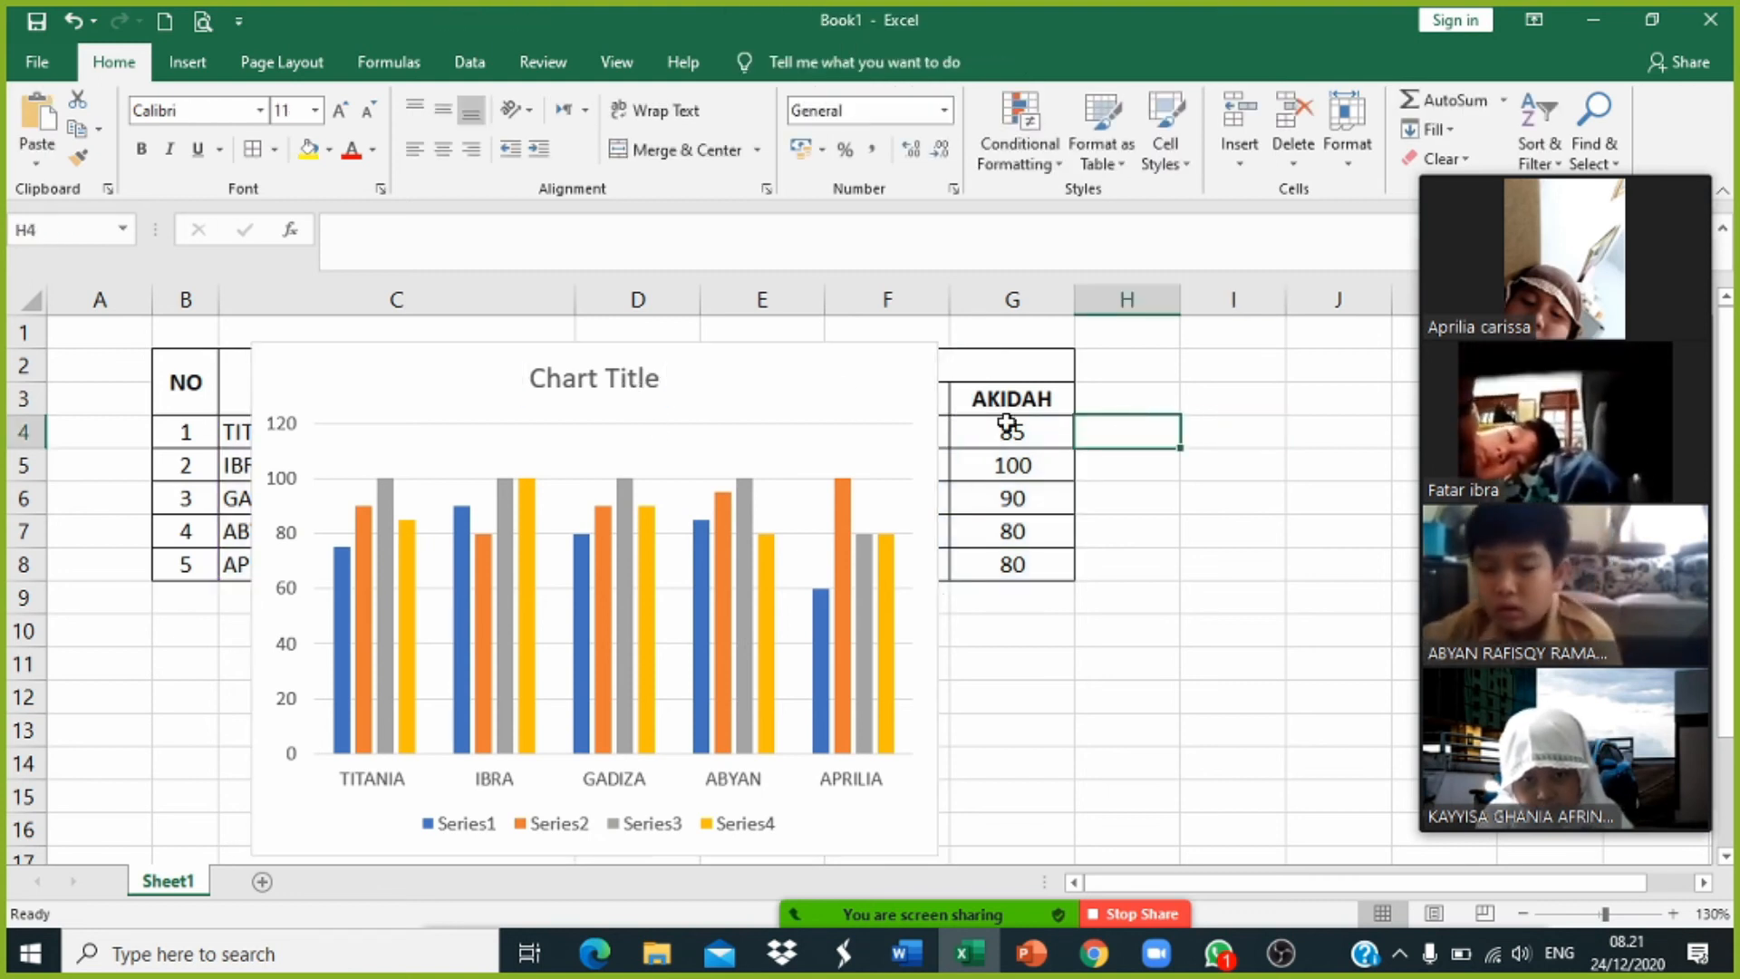
{"action": "left_click", "coordinate": [589, 381]}
{"action": "left_click", "coordinate": [600, 379]}
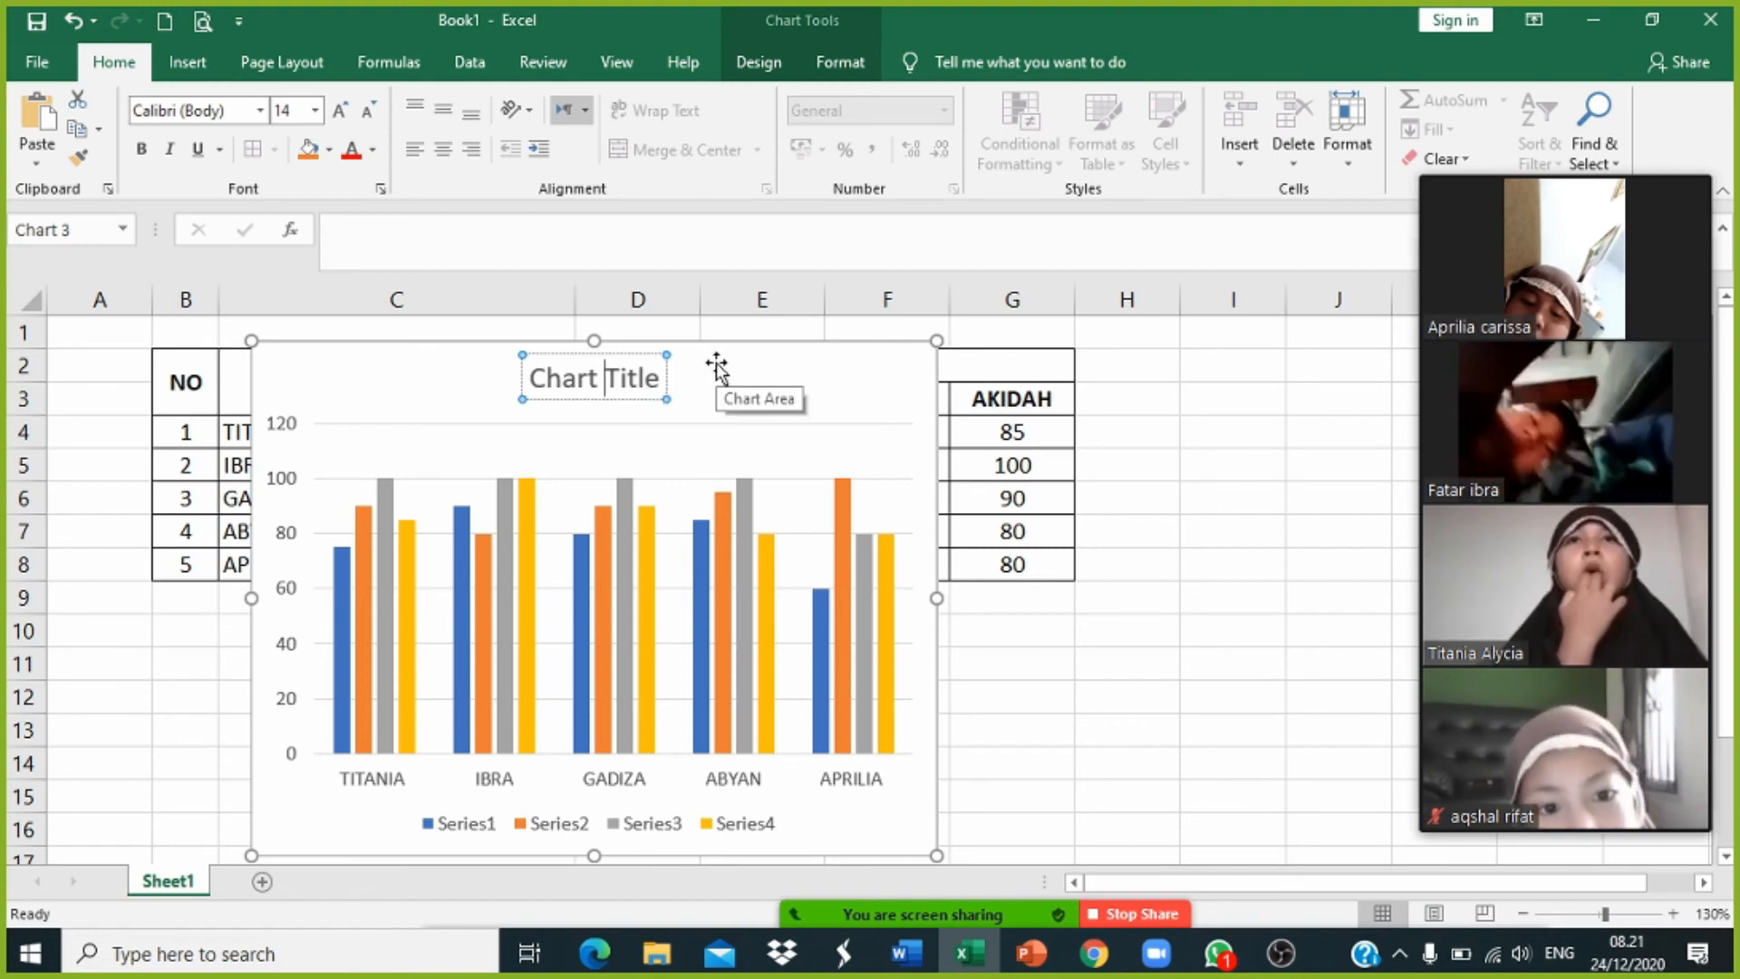
{"action": "key", "text": "ctrl+a"}
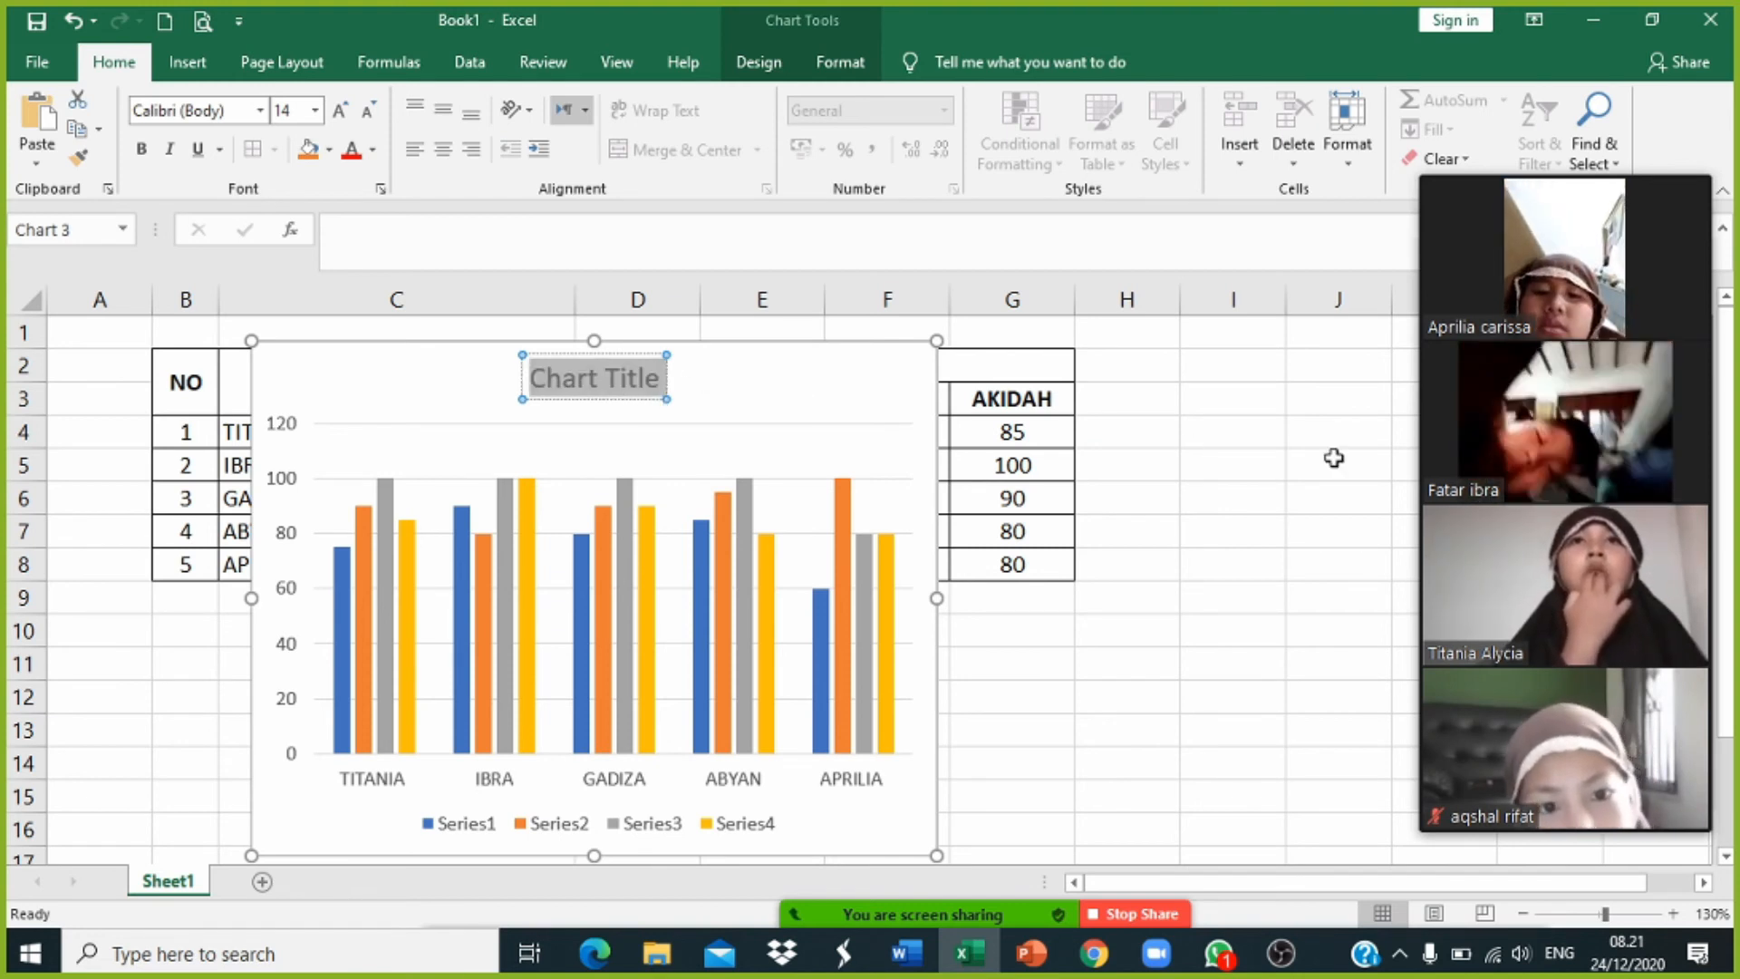
{"action": "type", "text": "TABEL"}
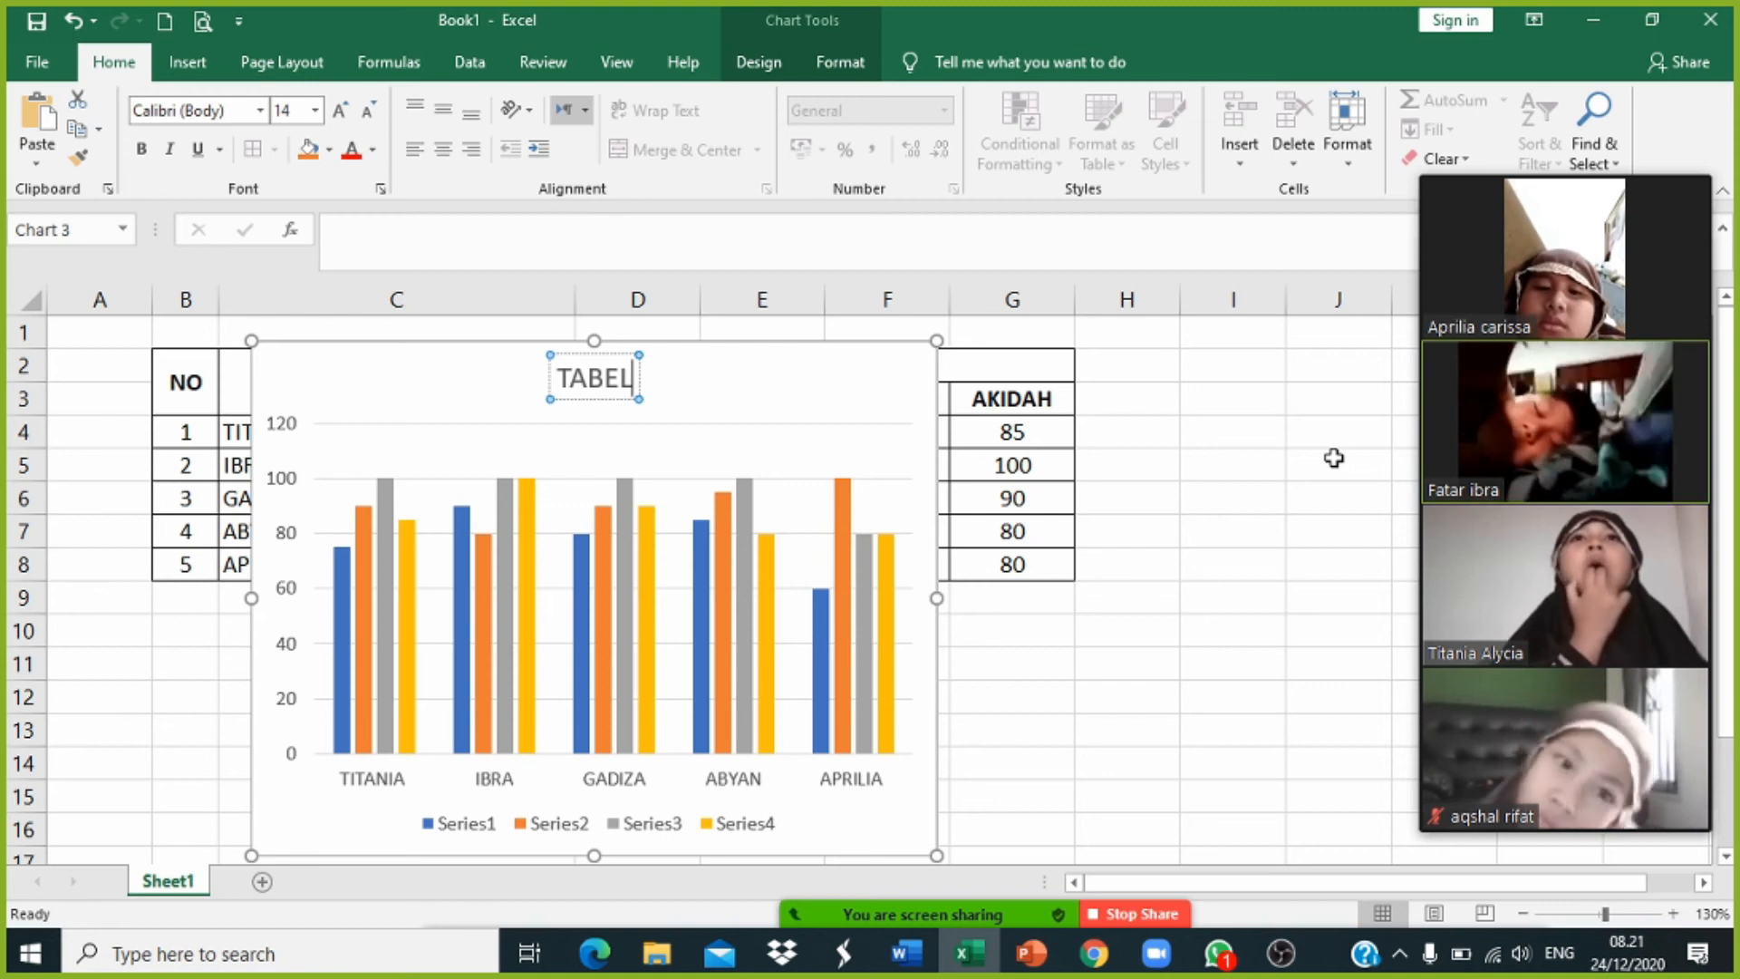
{"action": "type", "text": " NILAI KELAS"}
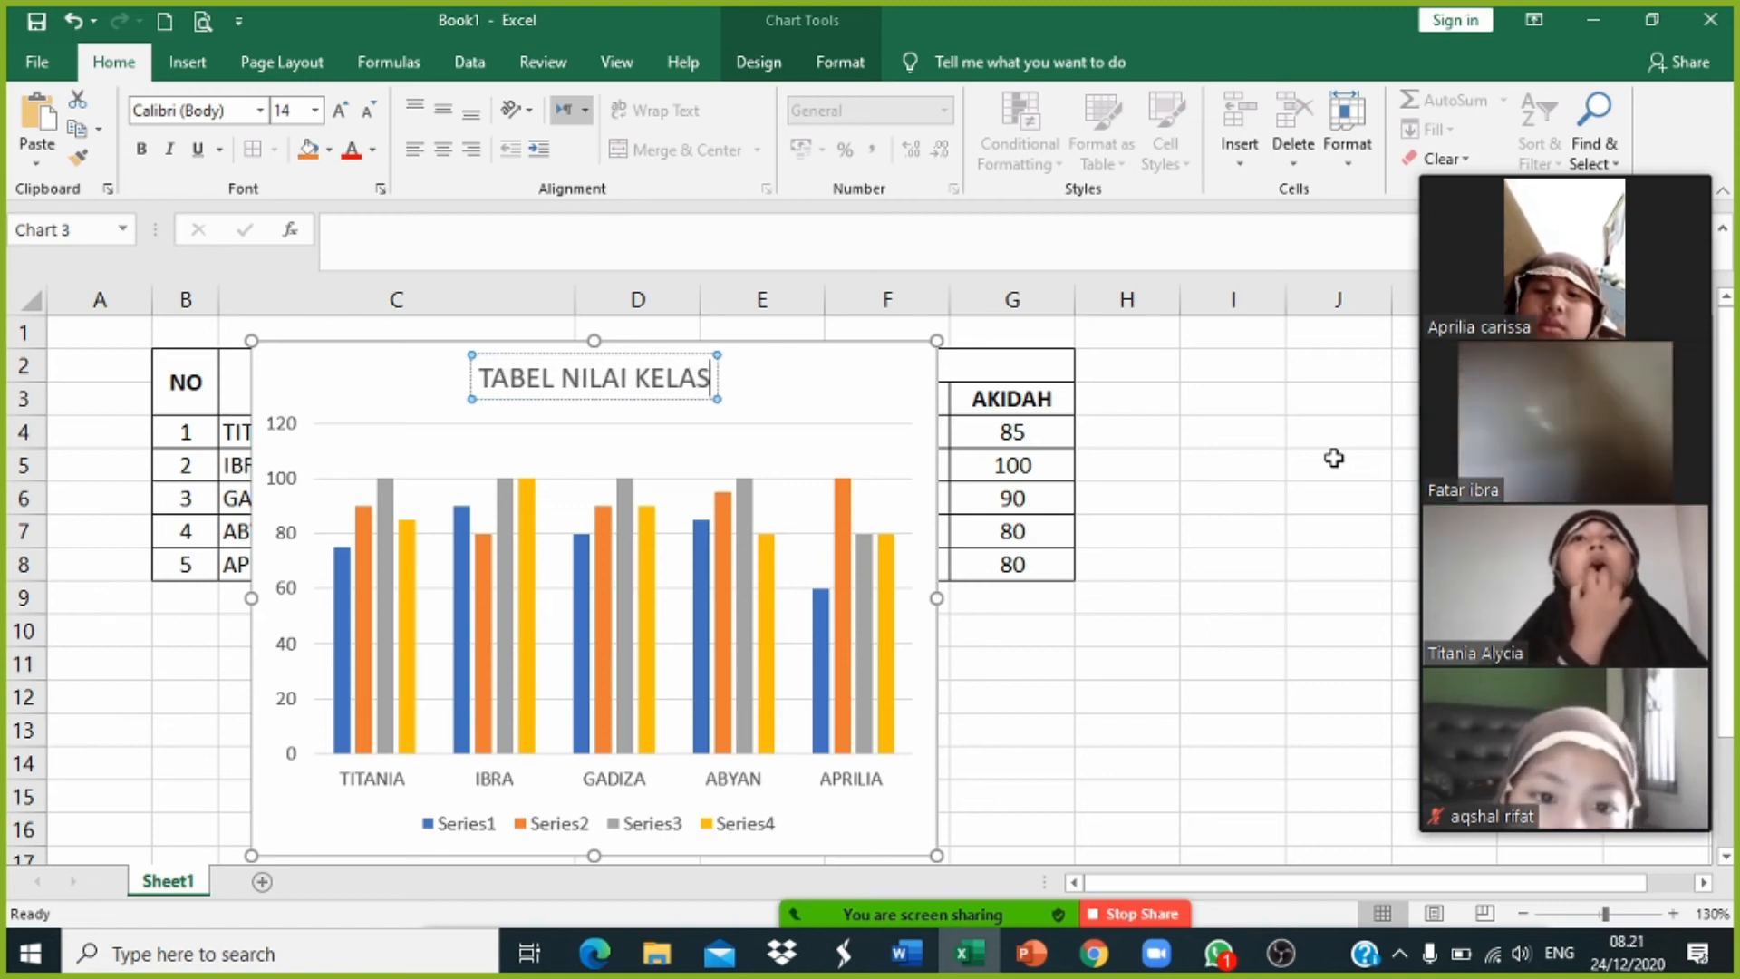
{"action": "type", "text": " 3"}
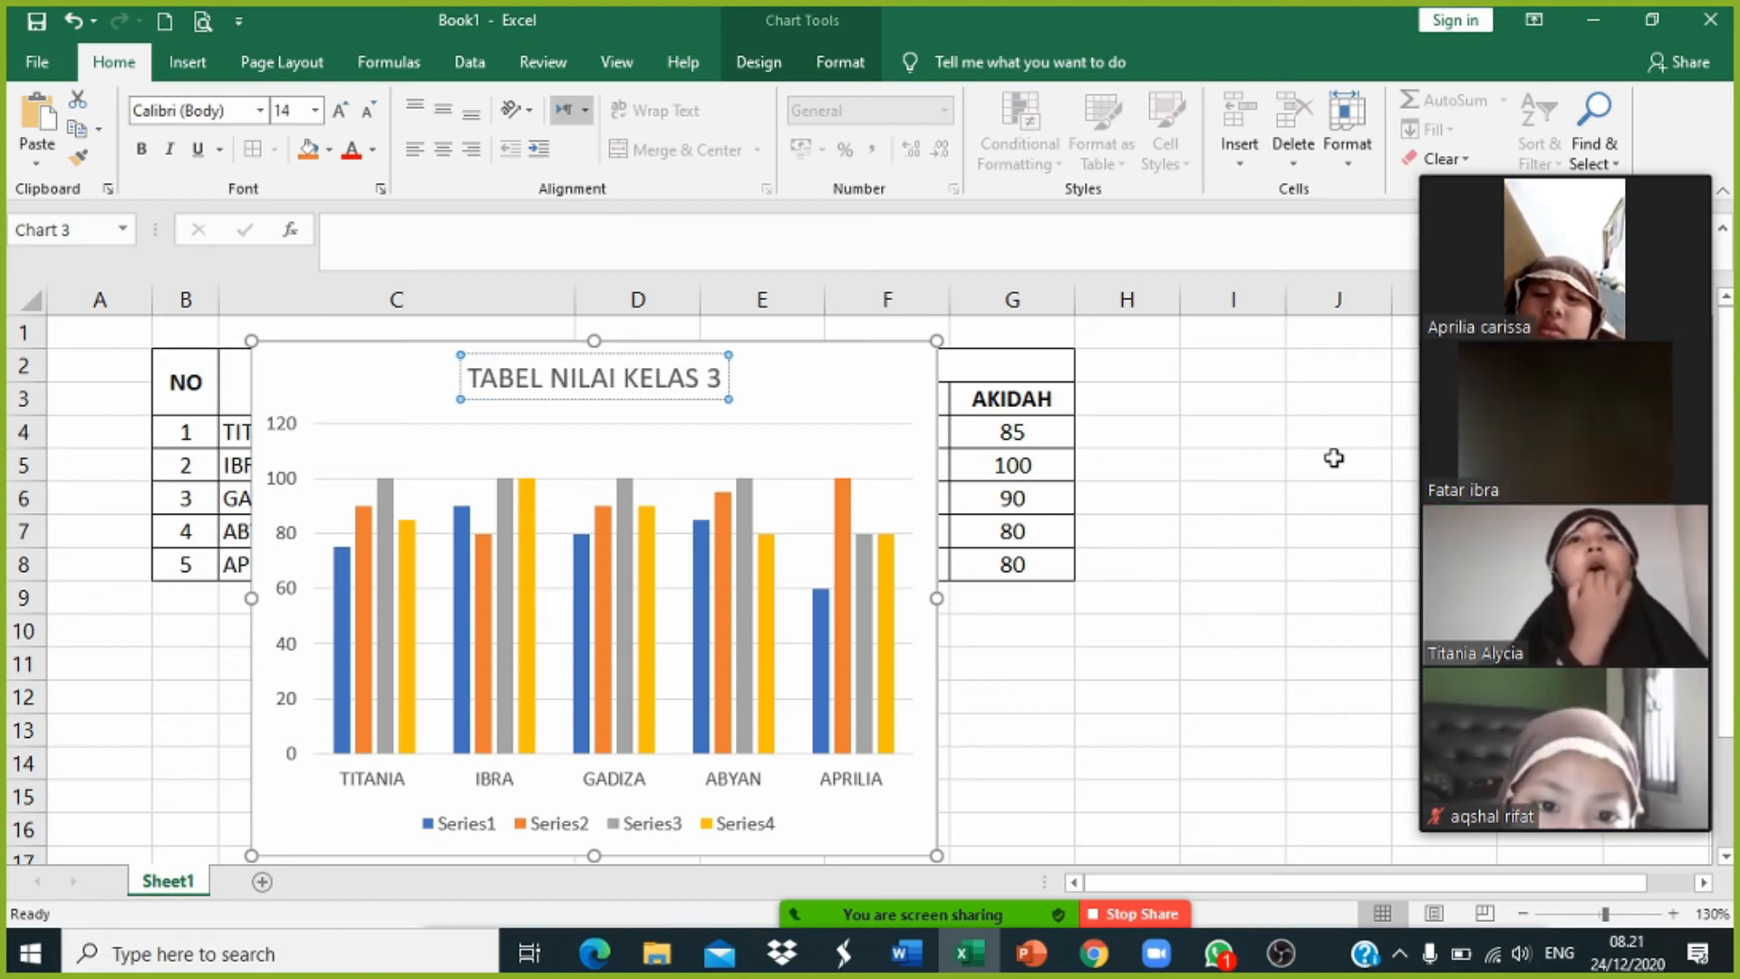
{"action": "type", "text": "A"}
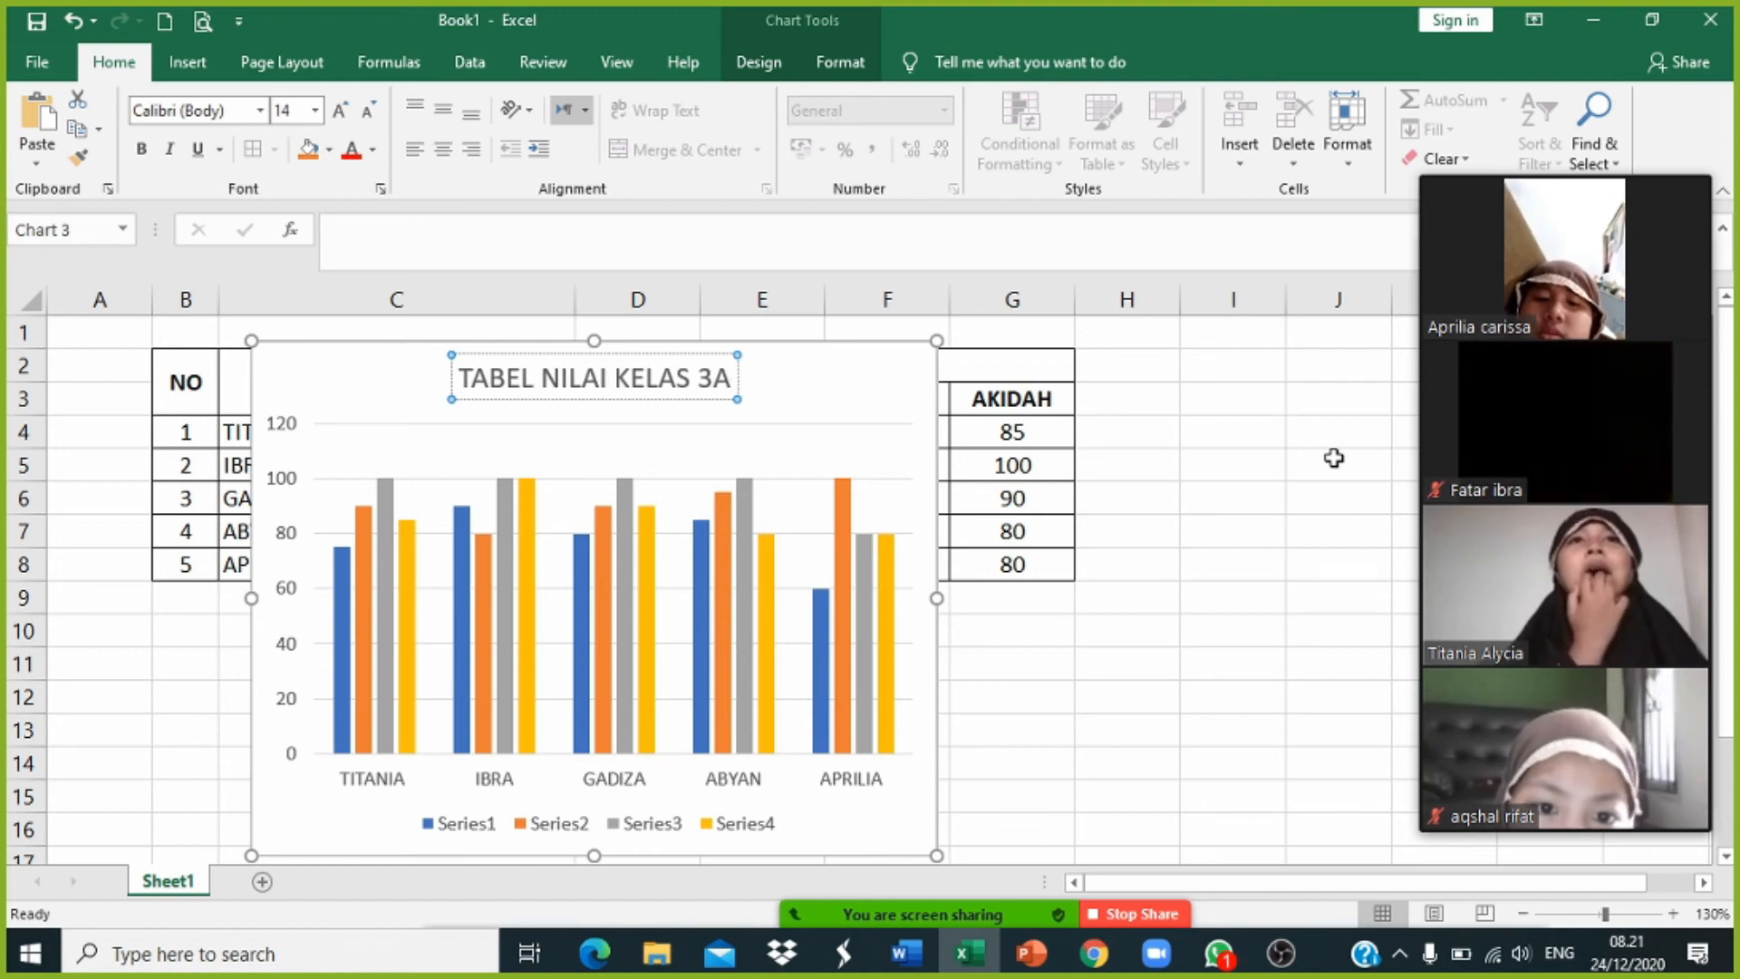
{"action": "left_click", "coordinate": [1230, 476]}
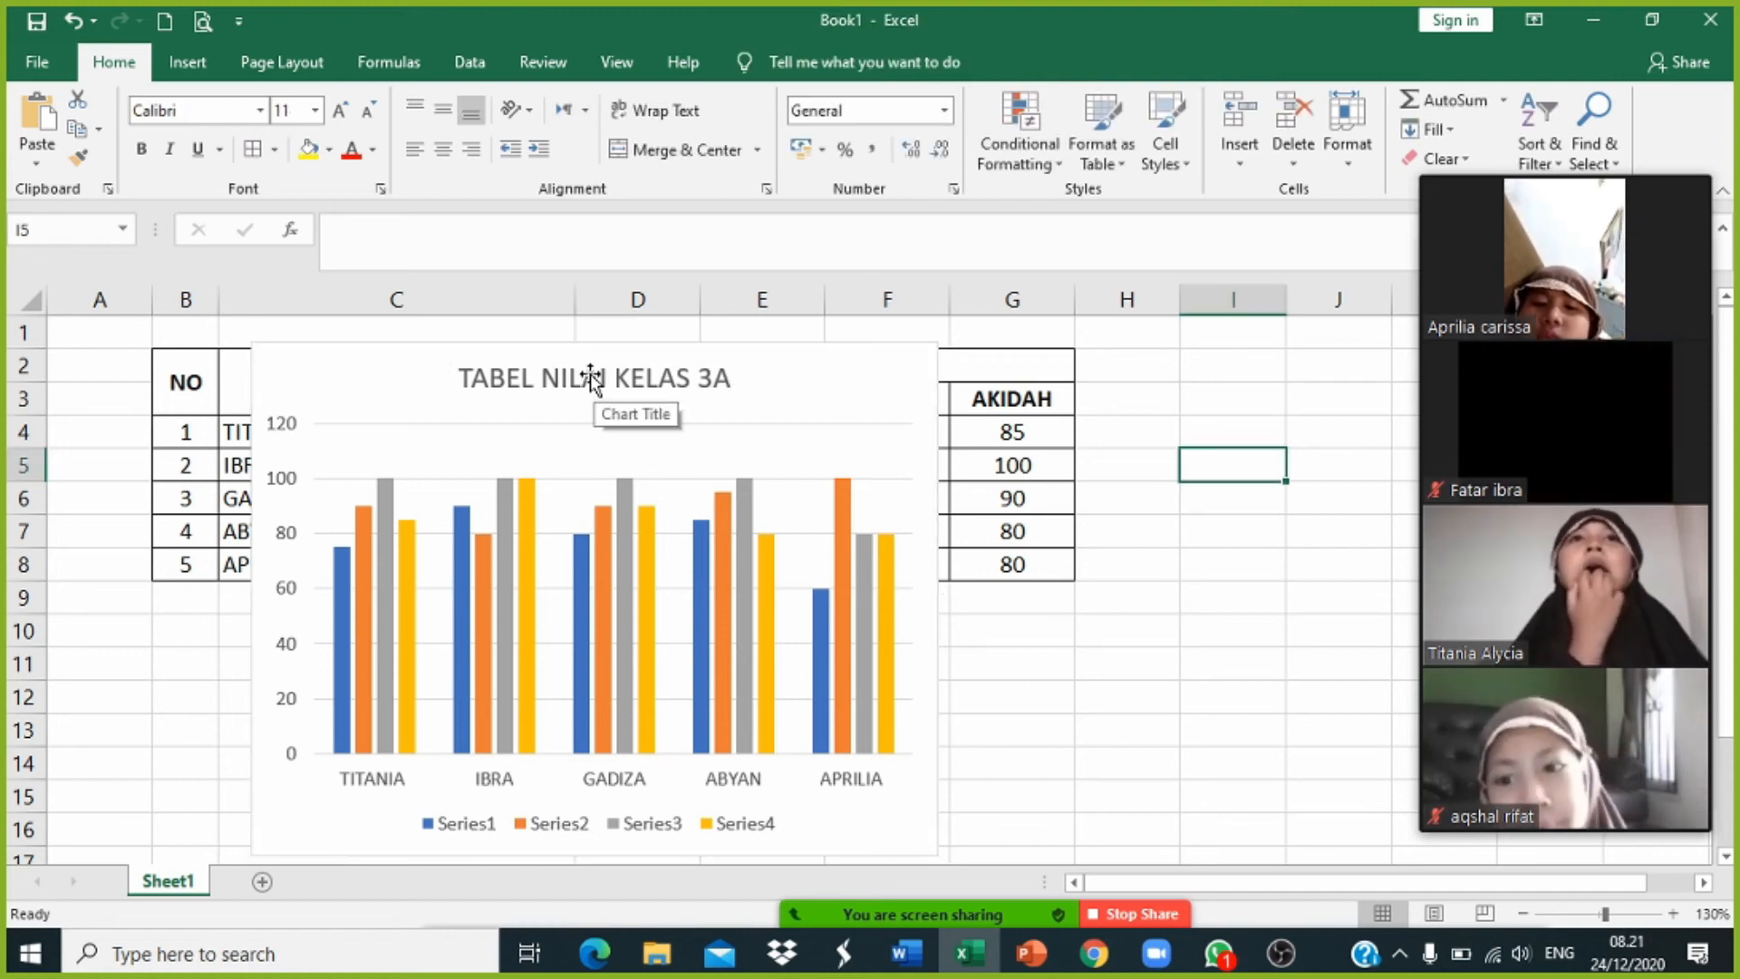
Step: Enlarge the chart to the right edge of column G, and try to edit its Series1 legend entry
{"action": "left_click", "coordinate": [503, 358]}
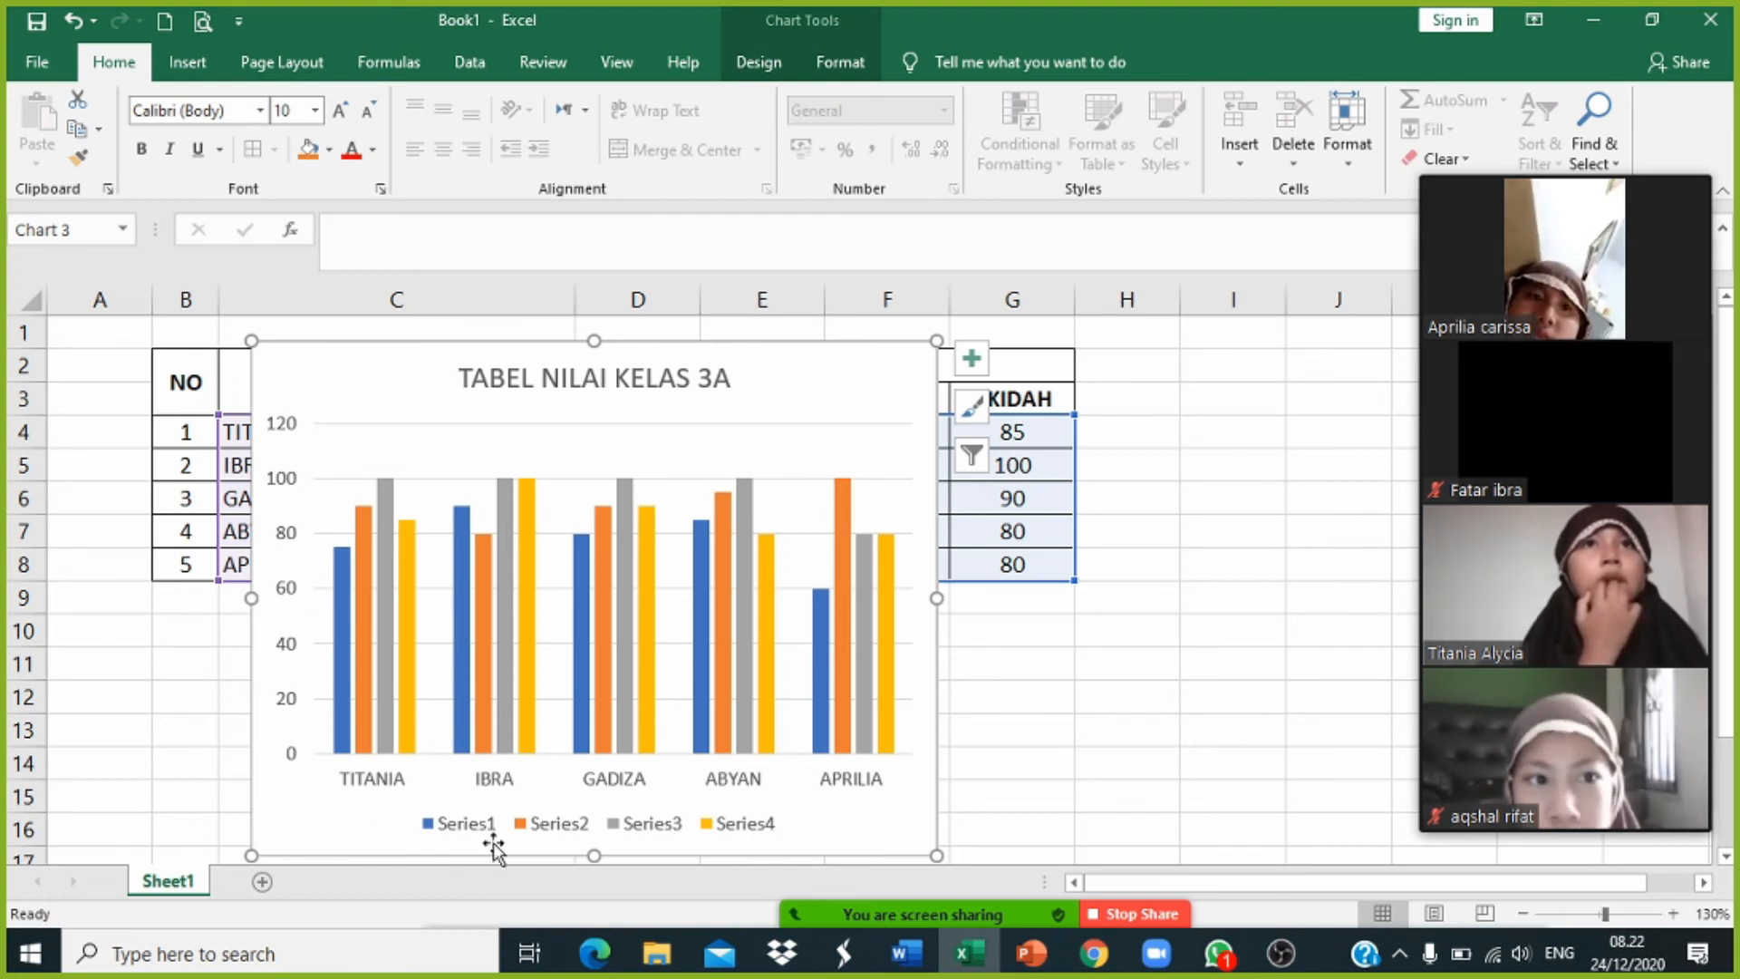
{"action": "left_click_drag", "start_coordinate": [938, 338], "coordinate": [1078, 265]}
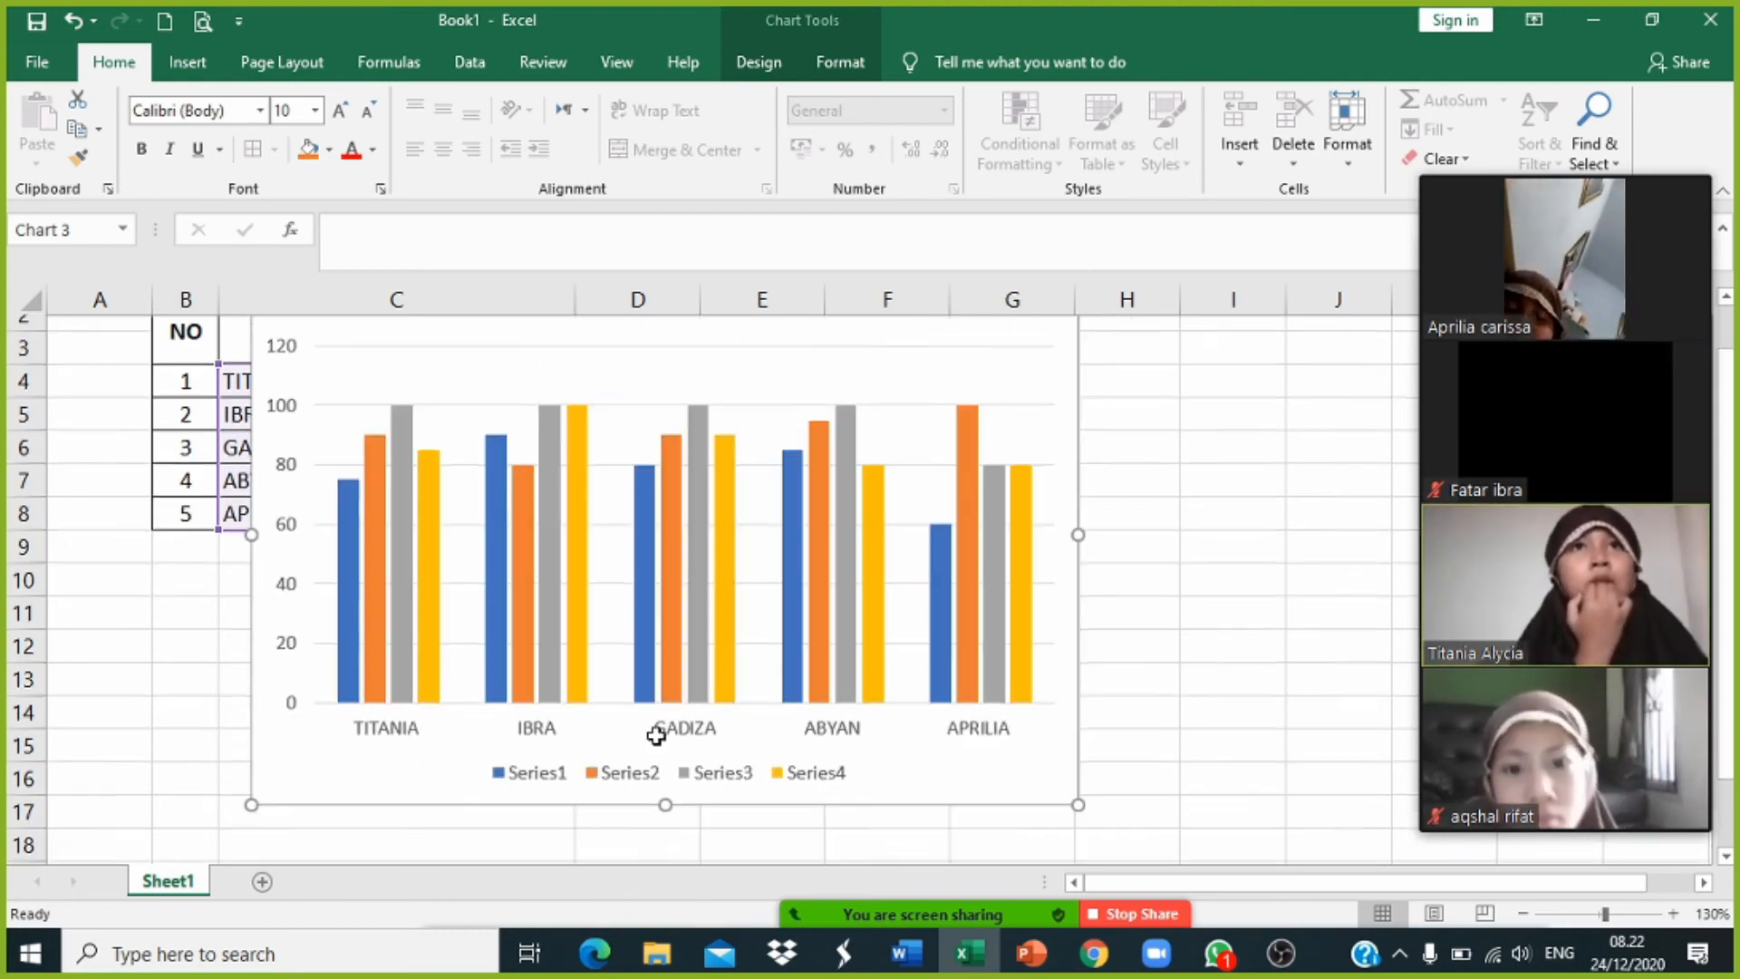
{"action": "scroll", "coordinate": [485, 704], "scroll_direction": "down", "scroll_amount": 3}
{"action": "scroll", "coordinate": [544, 625], "scroll_direction": "up", "scroll_amount": 1}
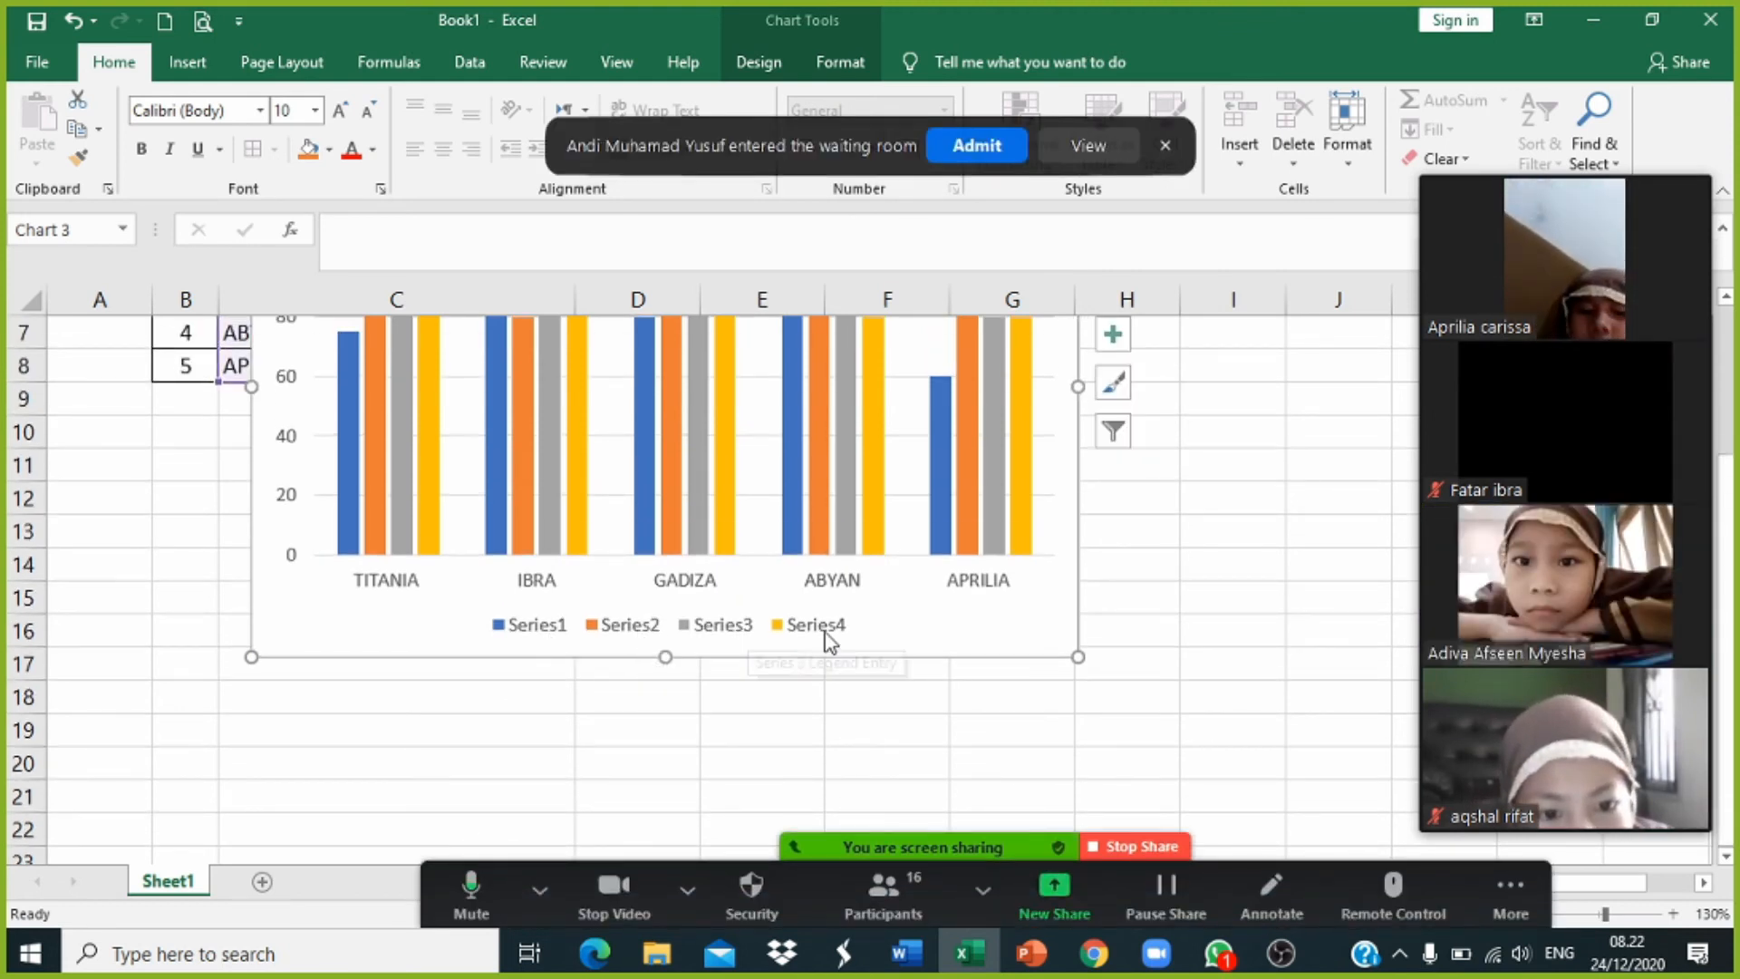
{"action": "left_click", "coordinate": [542, 629]}
{"action": "left_click", "coordinate": [531, 628]}
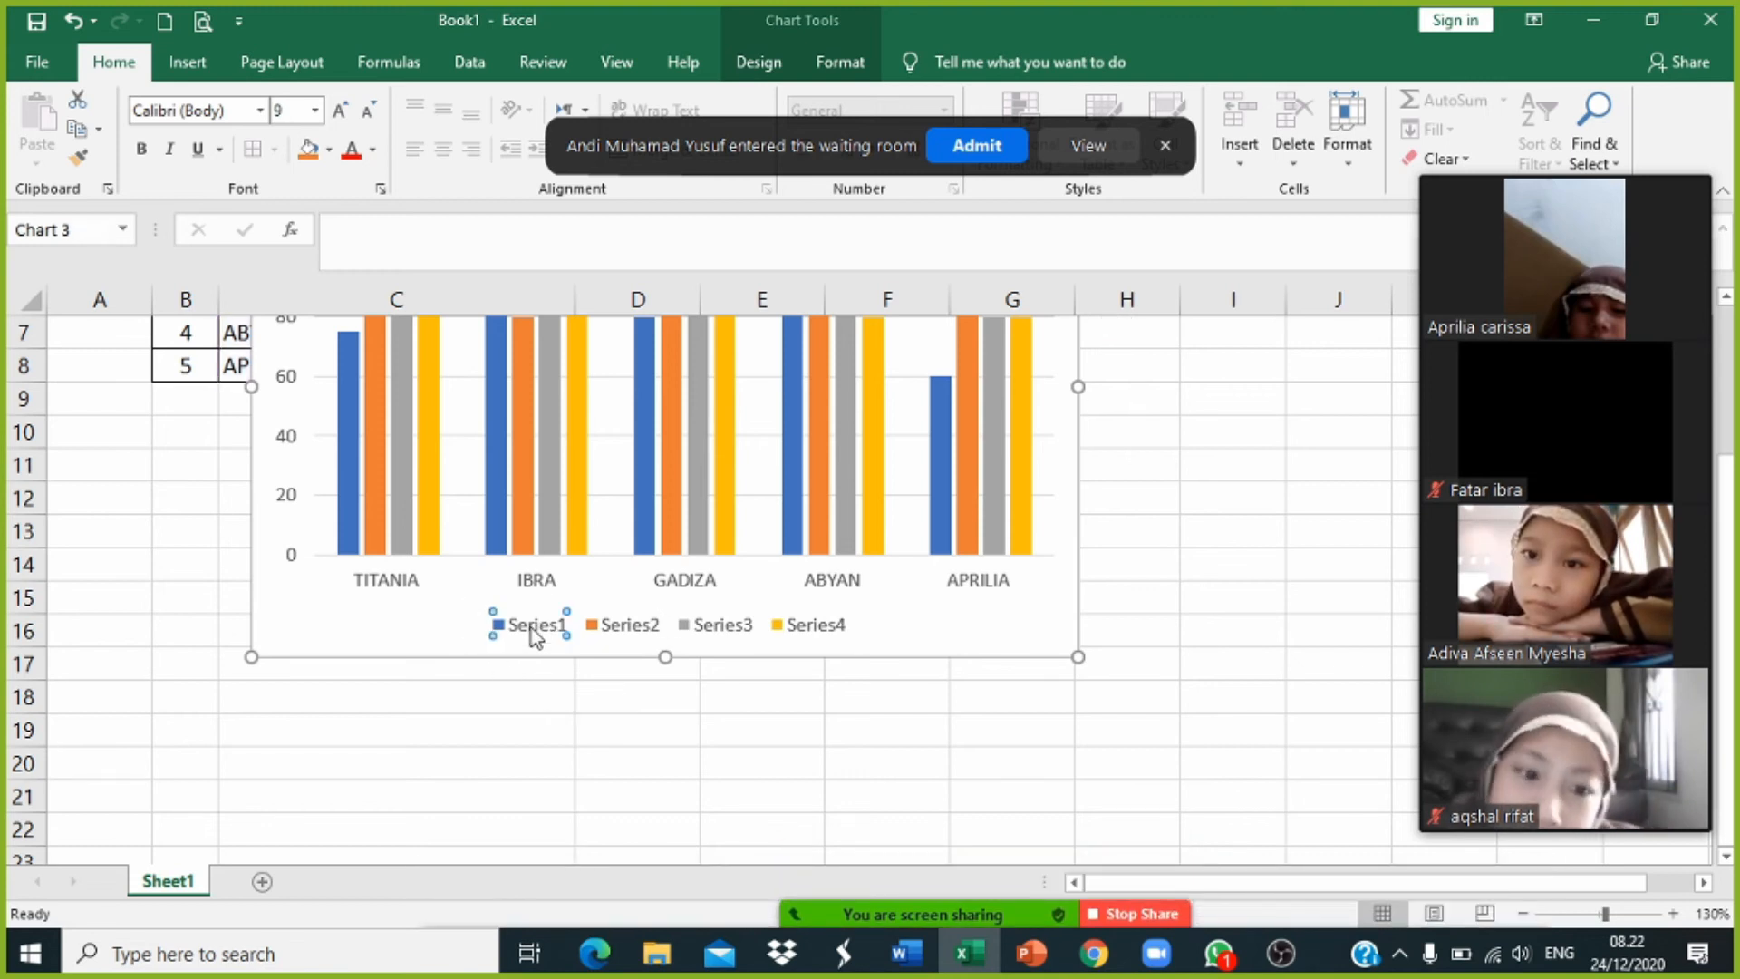
{"action": "double_click", "coordinate": [531, 628]}
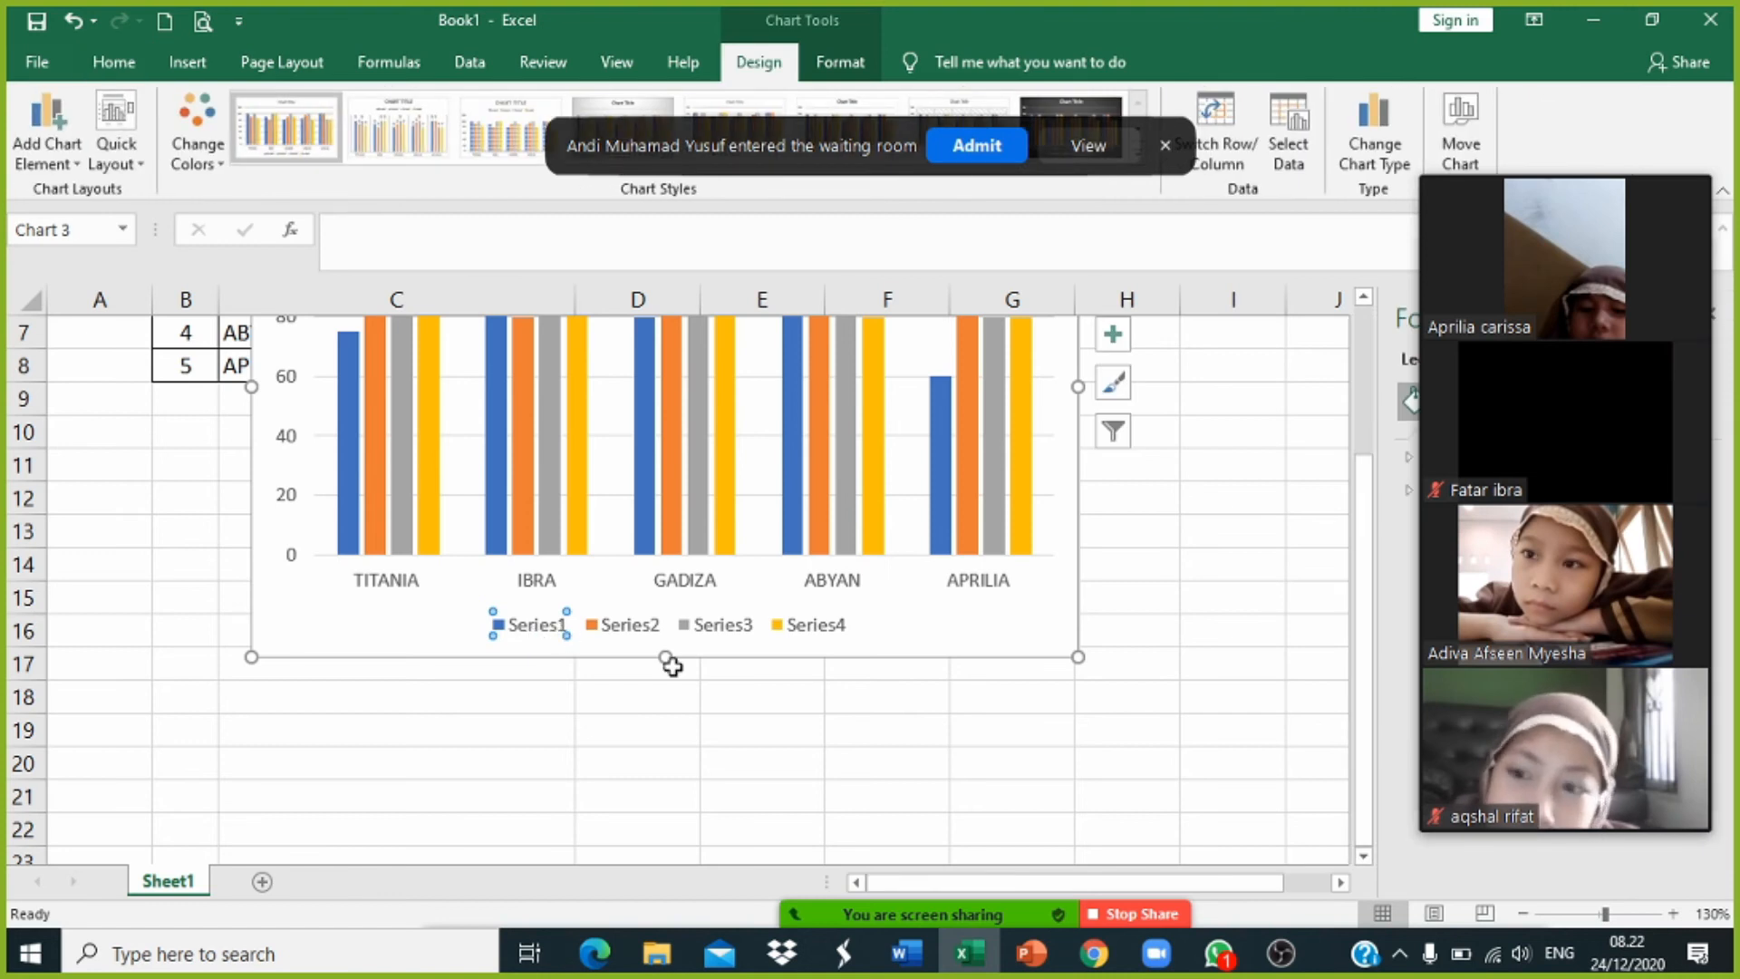
{"action": "left_click", "coordinate": [790, 675]}
{"action": "left_click", "coordinate": [537, 638]}
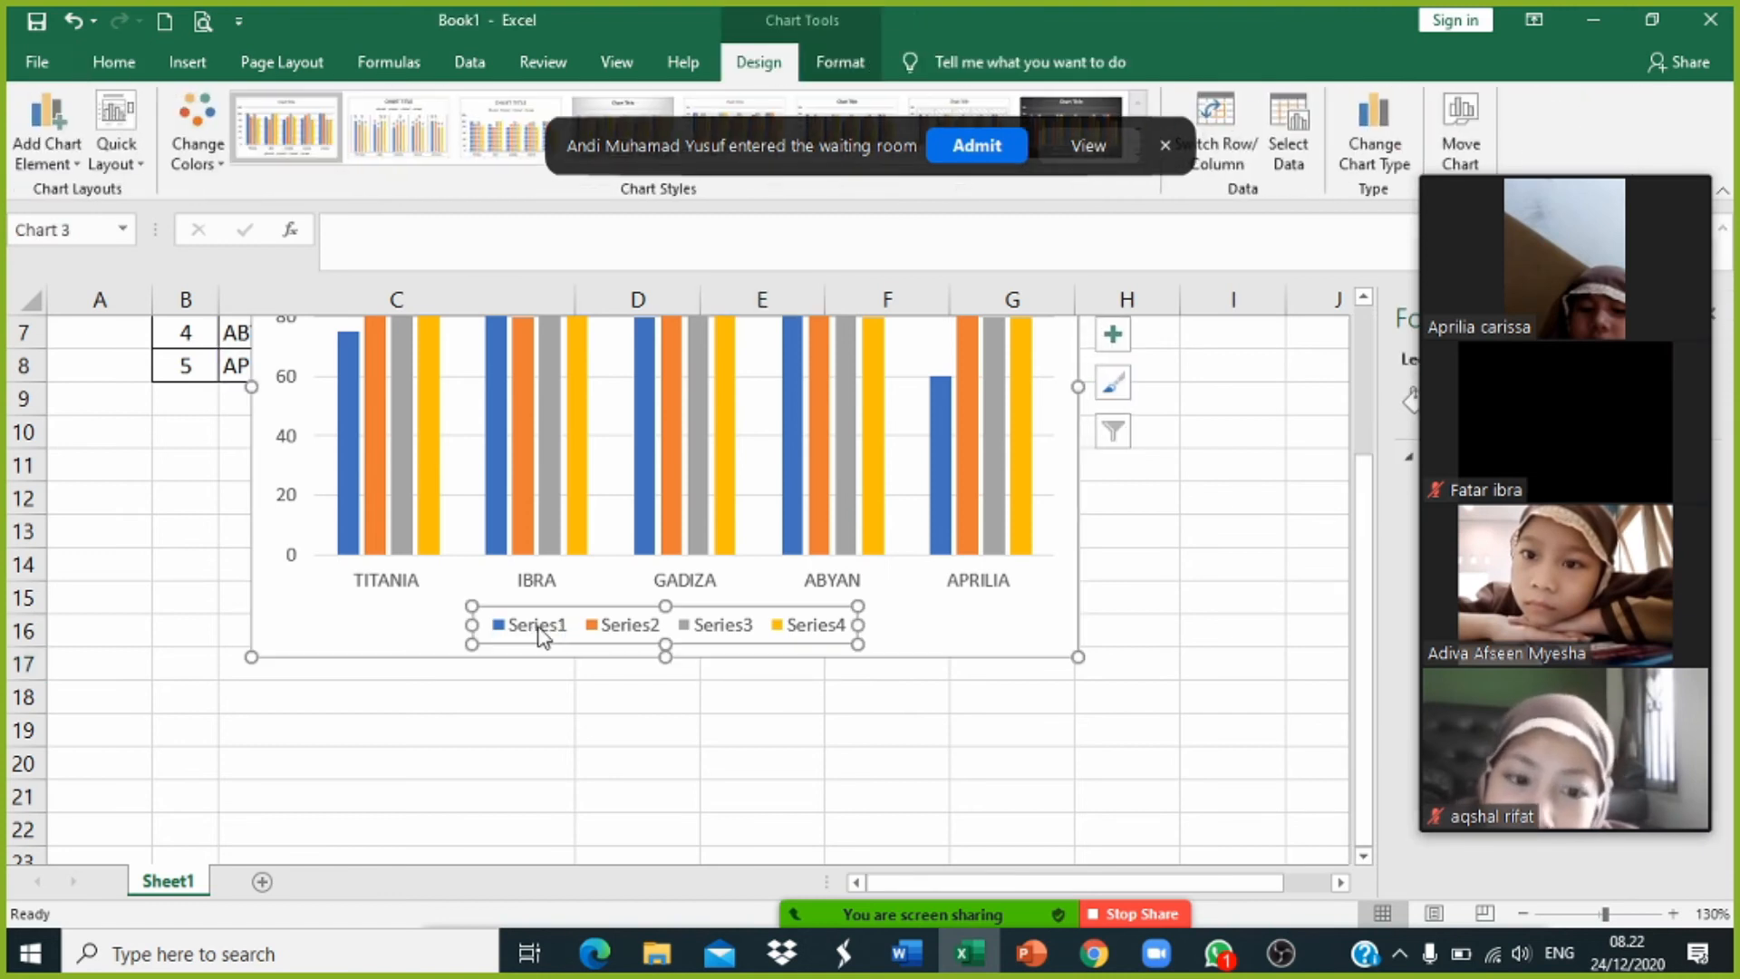
Step: Delete the column chart from the sheet and return to the full grade table
{"action": "scroll", "coordinate": [574, 669], "scroll_direction": "up", "scroll_amount": 2}
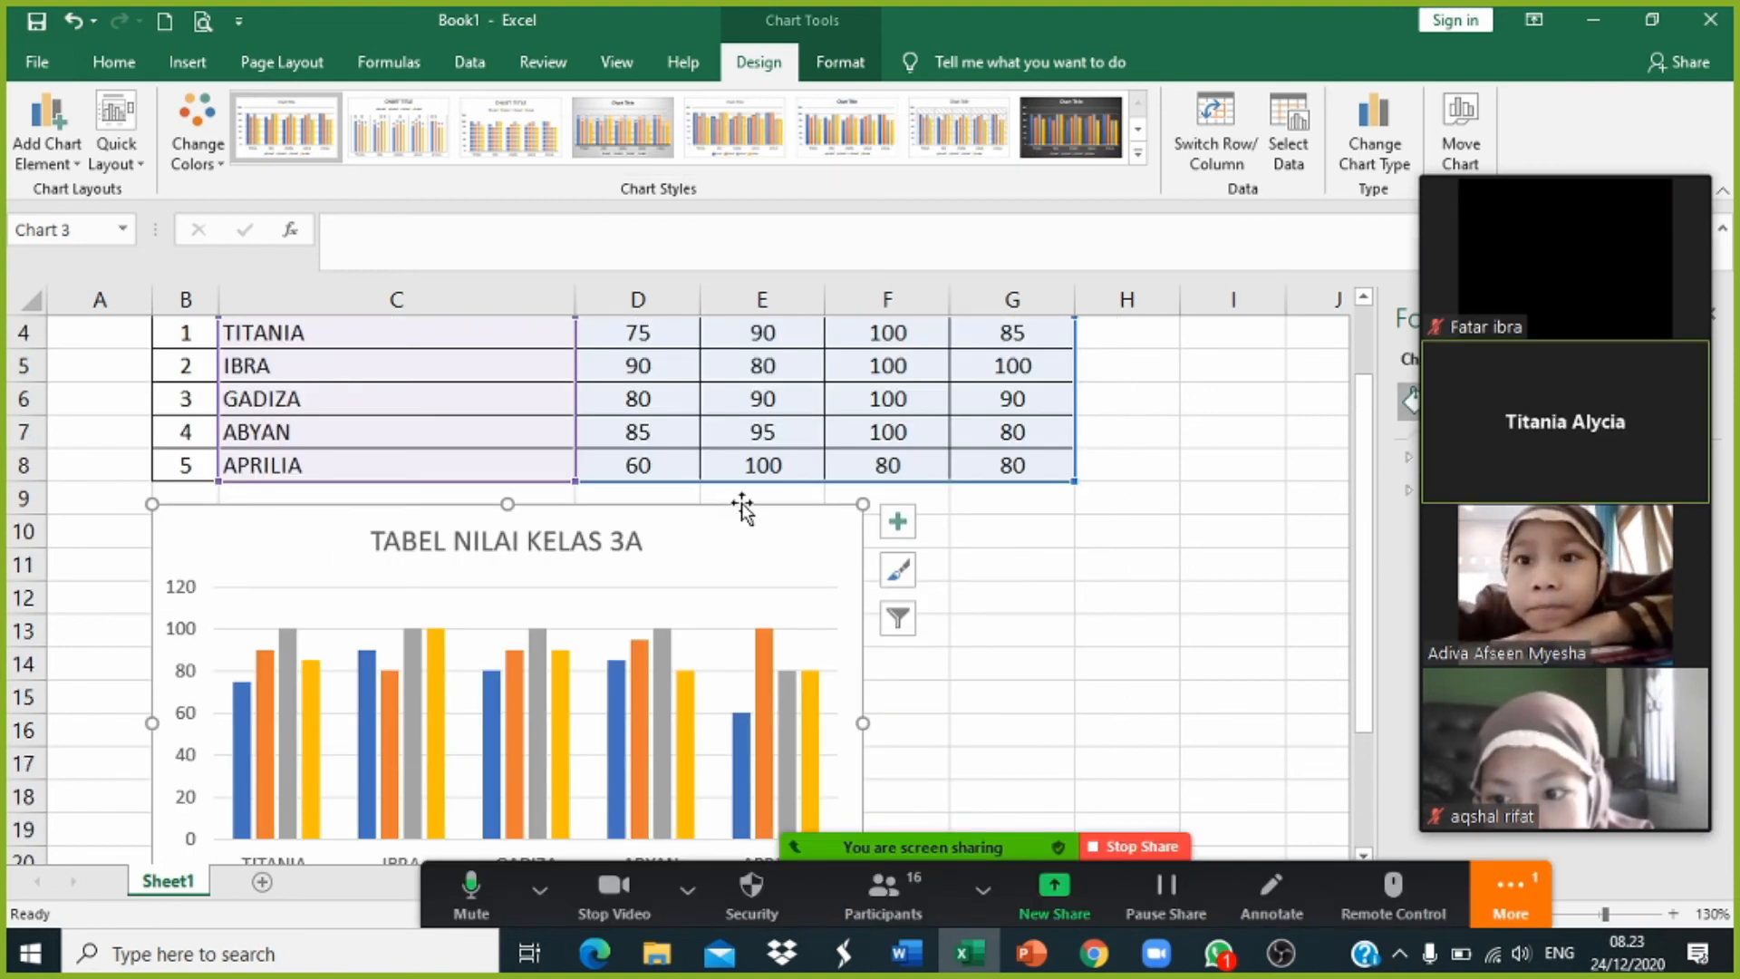
{"action": "key", "text": "Delete"}
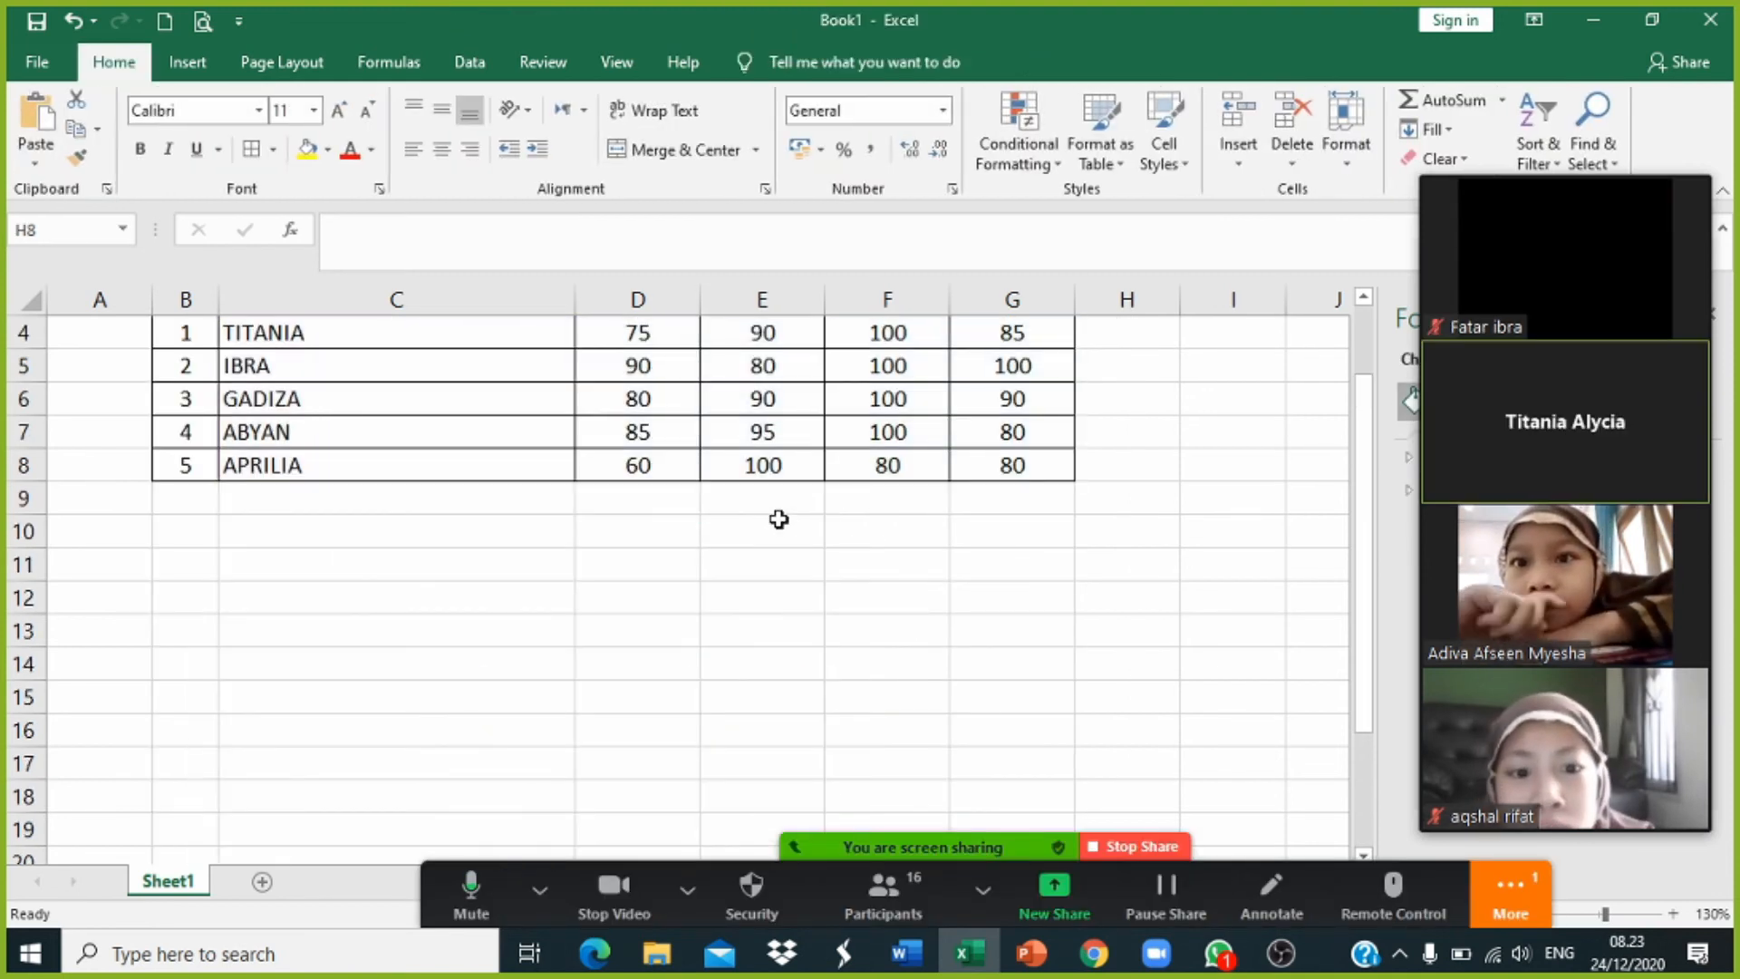
{"action": "scroll", "coordinate": [924, 610], "scroll_direction": "up", "scroll_amount": 1}
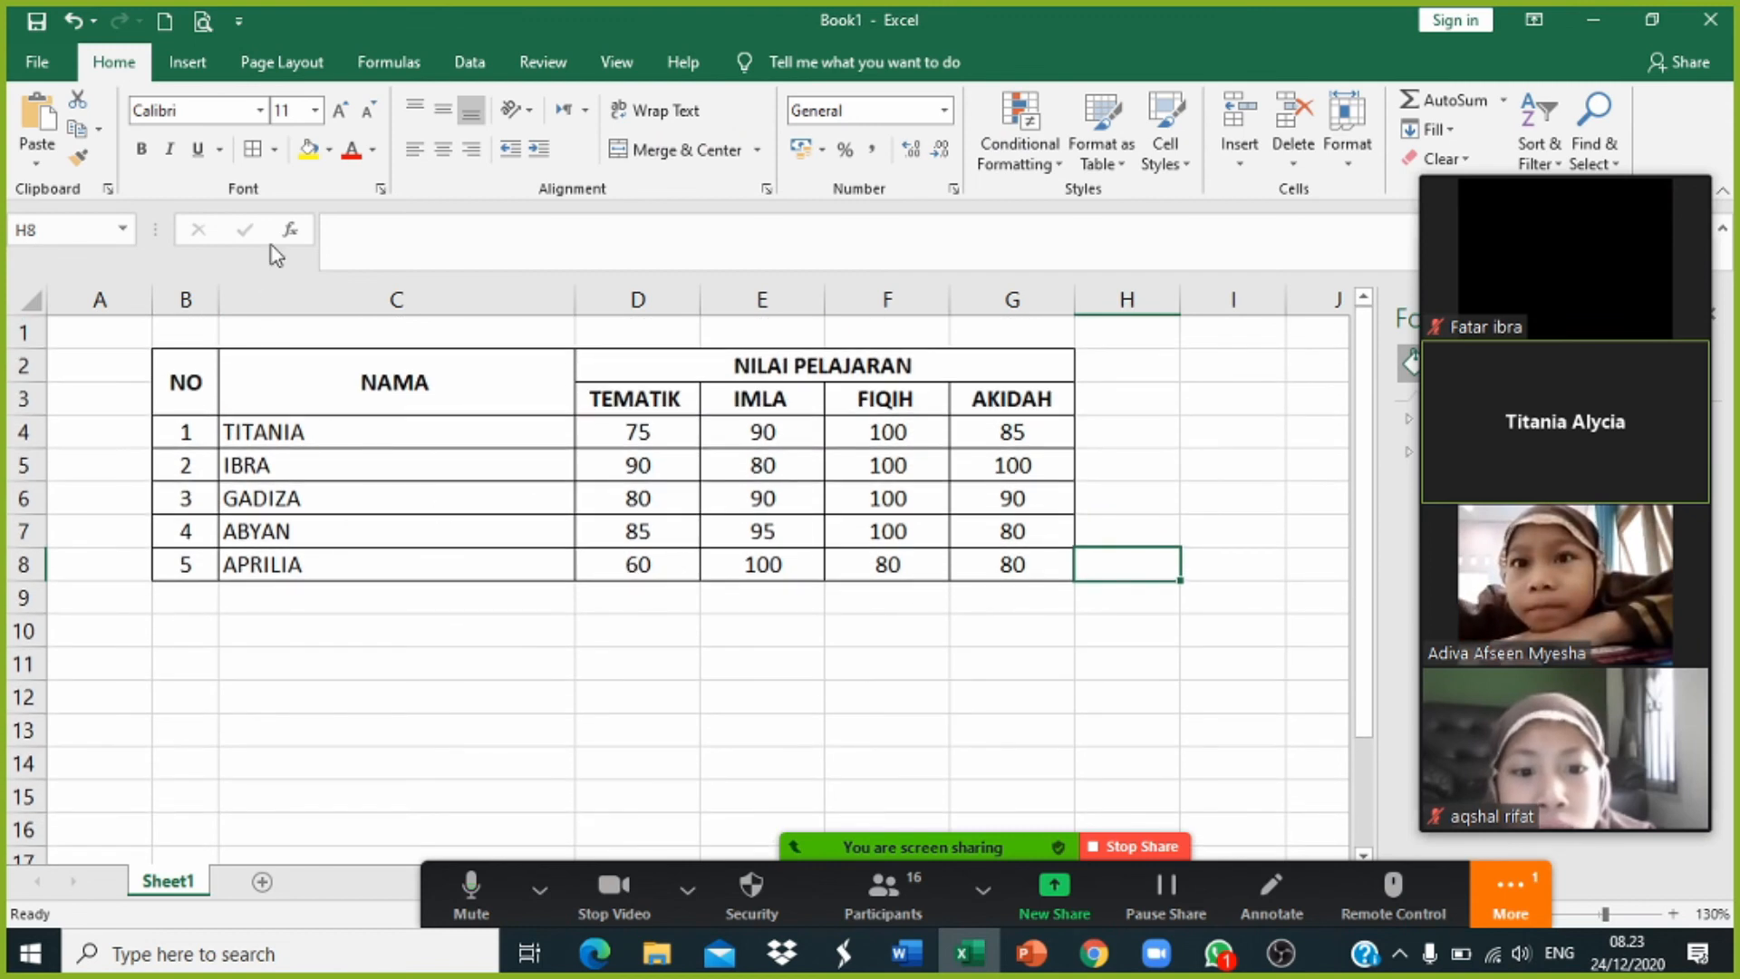
Step: Select the student names and grades in C4:G8, and look through the hierarchy and statistical chart types
{"action": "left_click_drag", "start_coordinate": [265, 444], "coordinate": [1078, 562]}
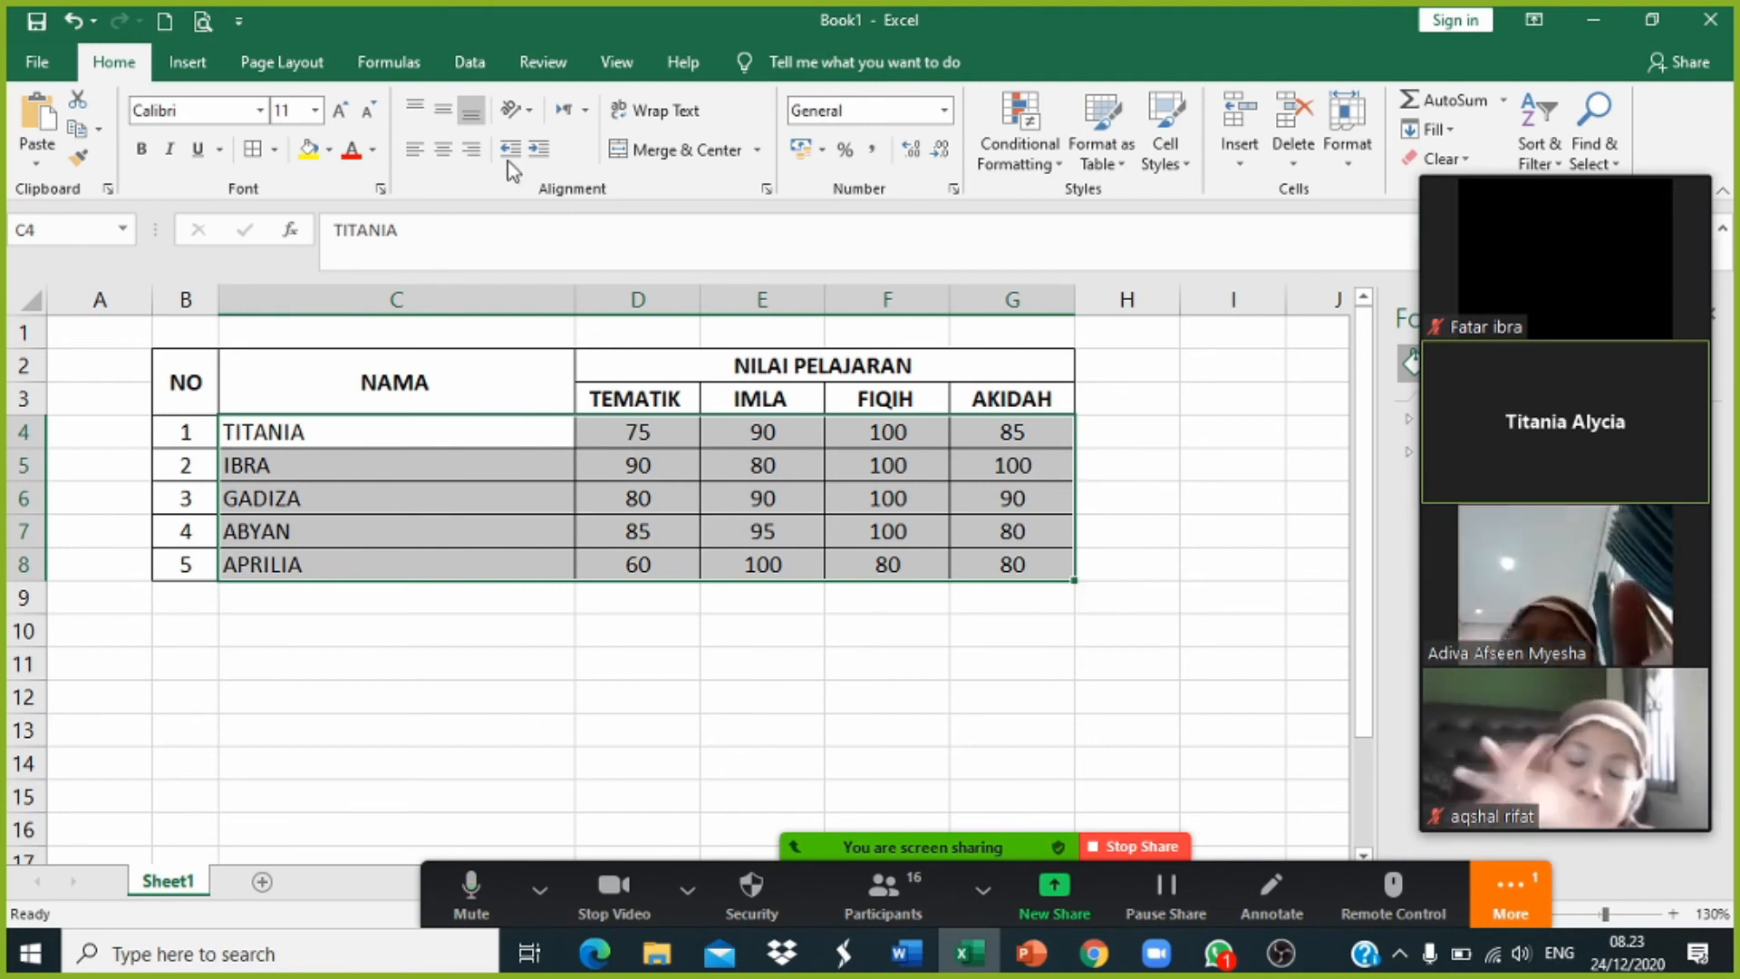
{"action": "left_click", "coordinate": [184, 63]}
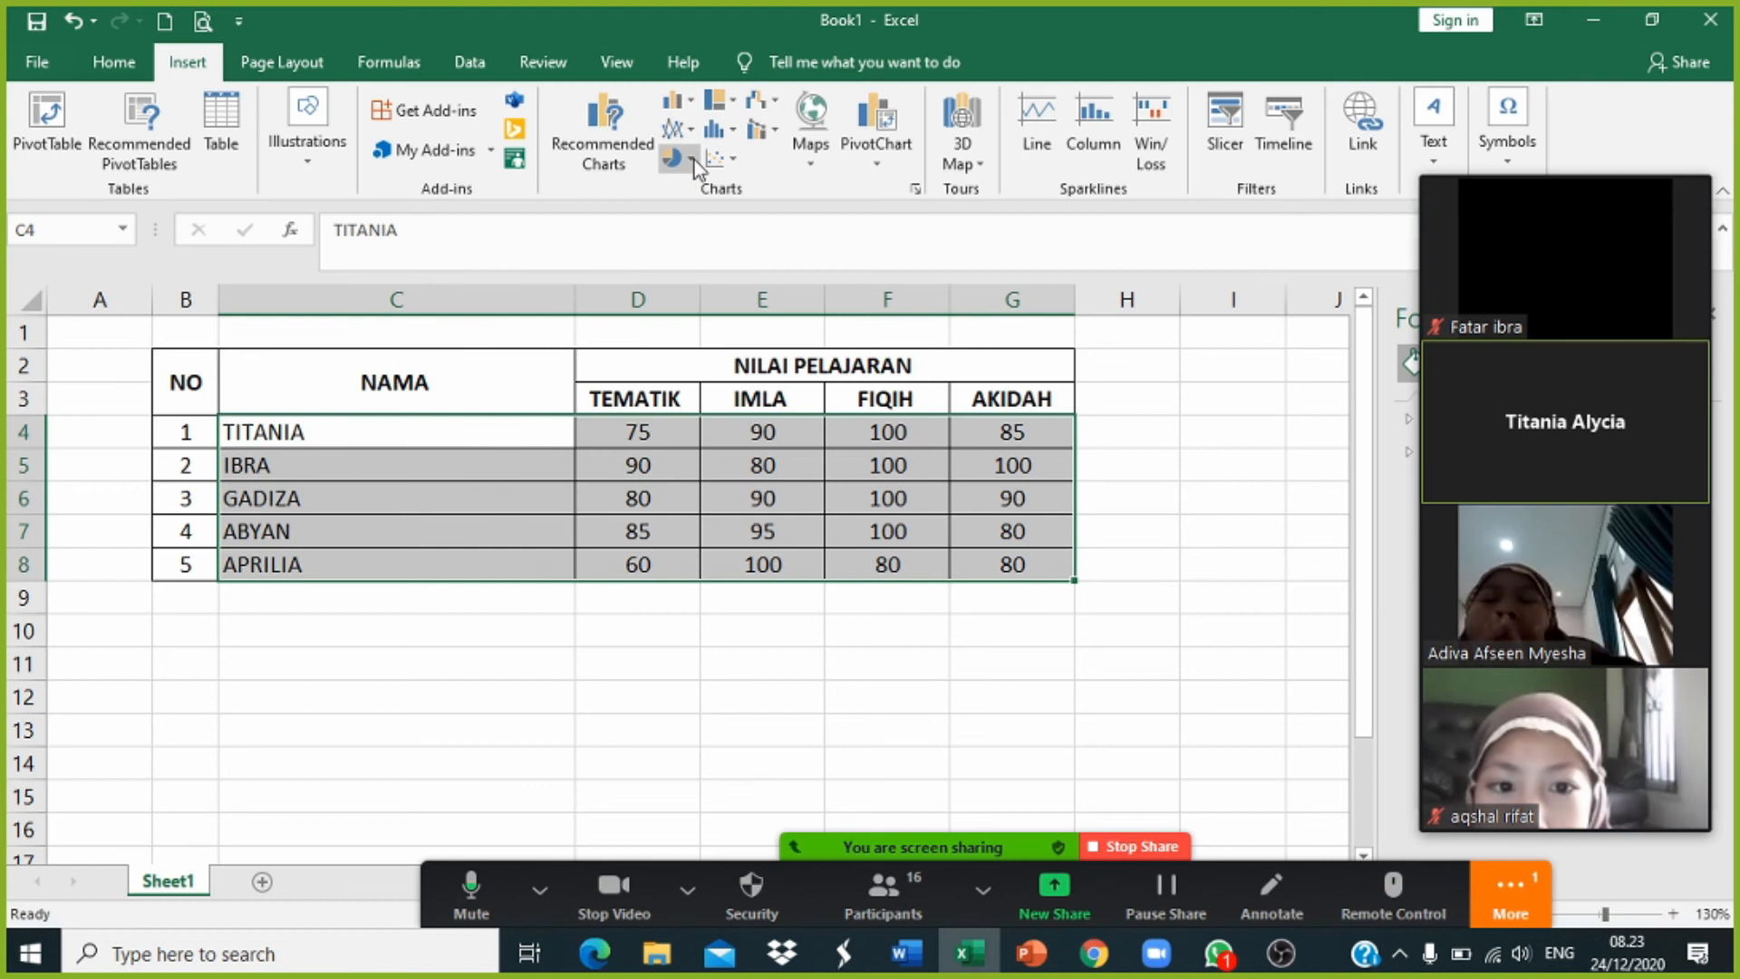
{"action": "left_click", "coordinate": [736, 102]}
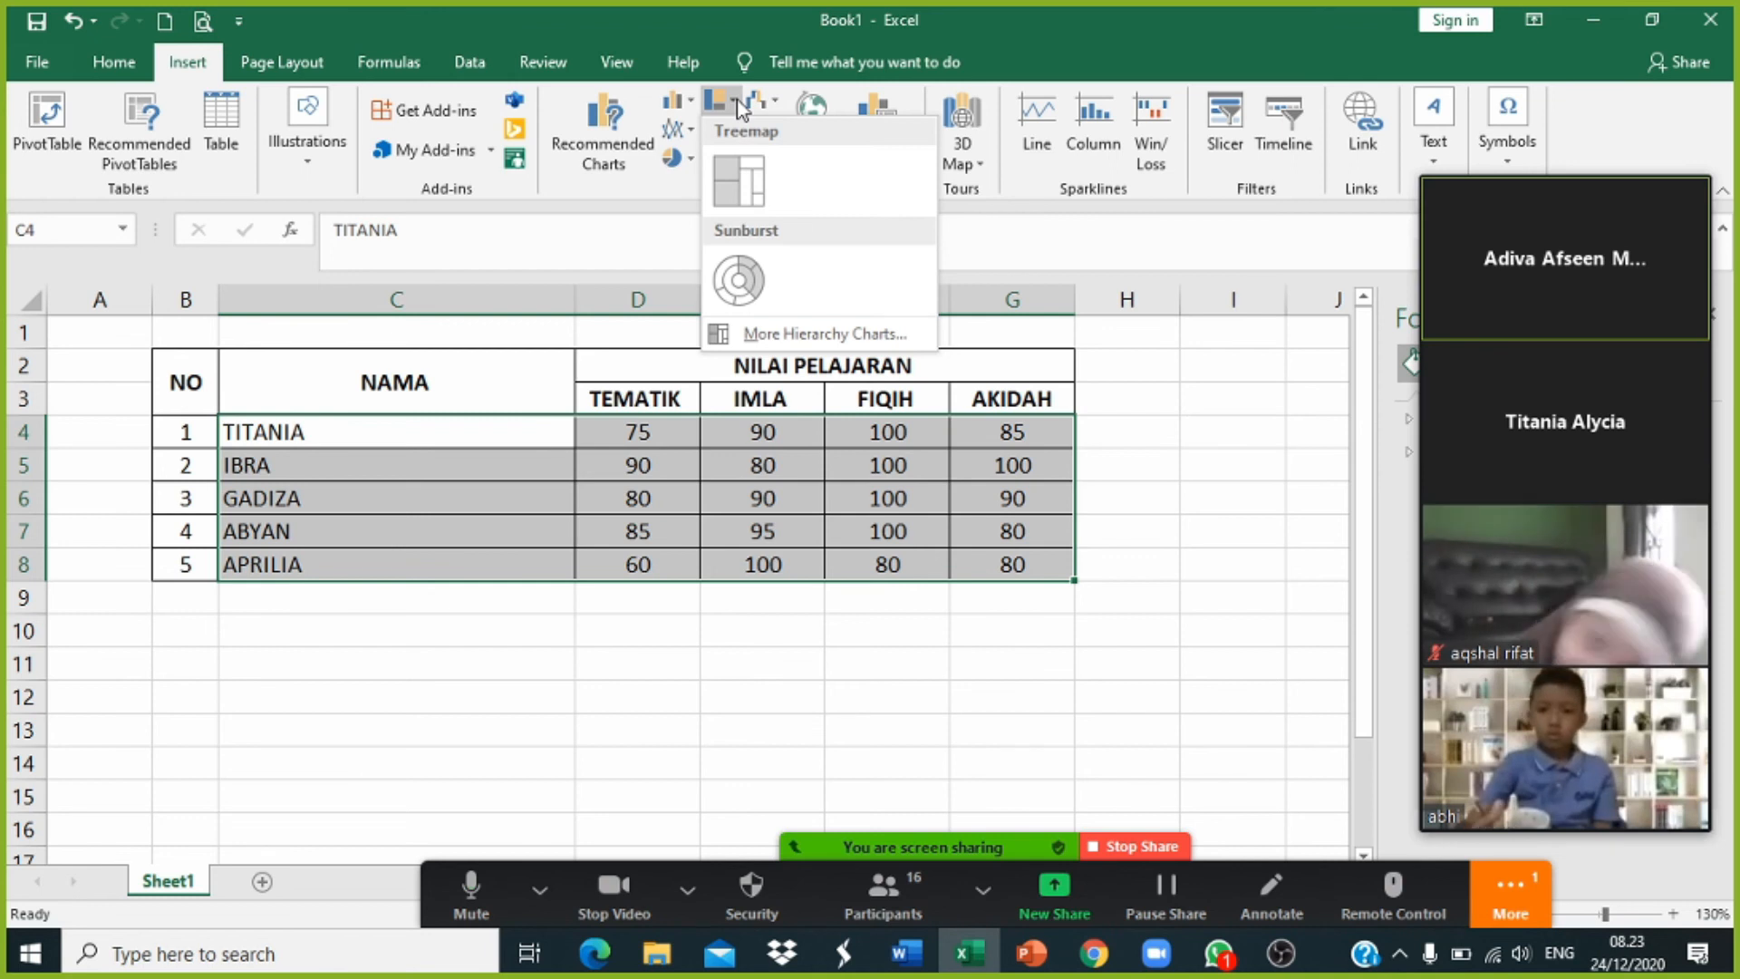
{"action": "left_click", "coordinate": [736, 131]}
{"action": "left_click", "coordinate": [736, 131]}
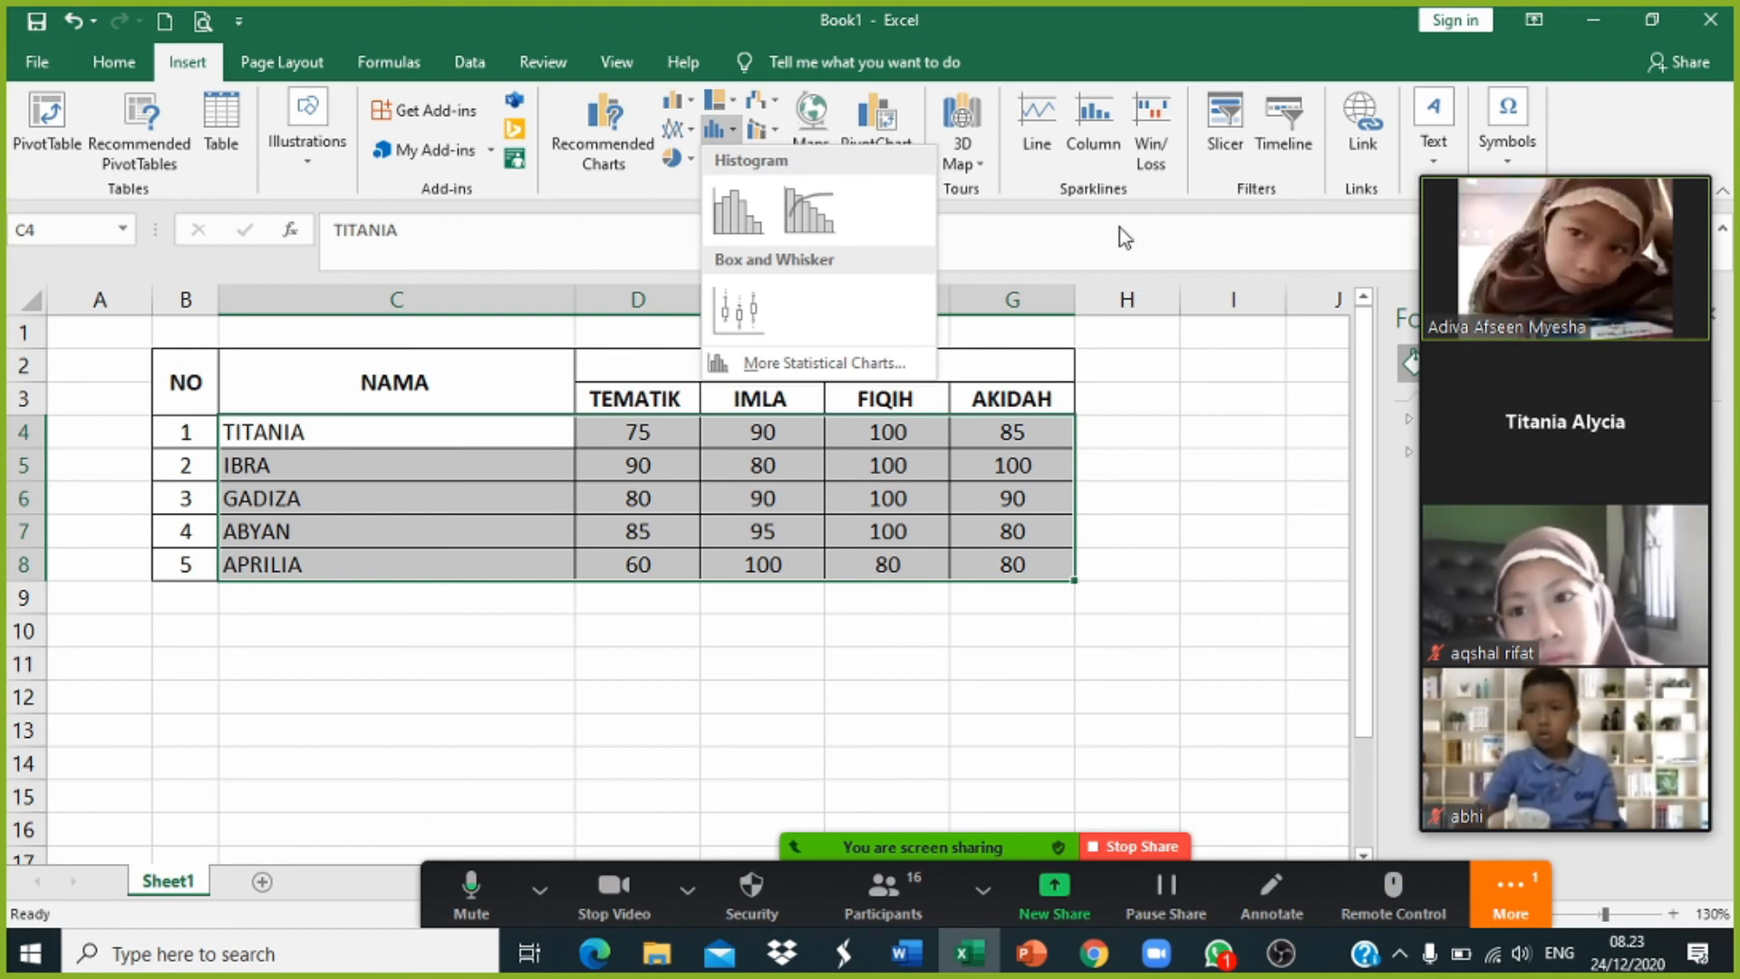
{"action": "left_click", "coordinate": [981, 156]}
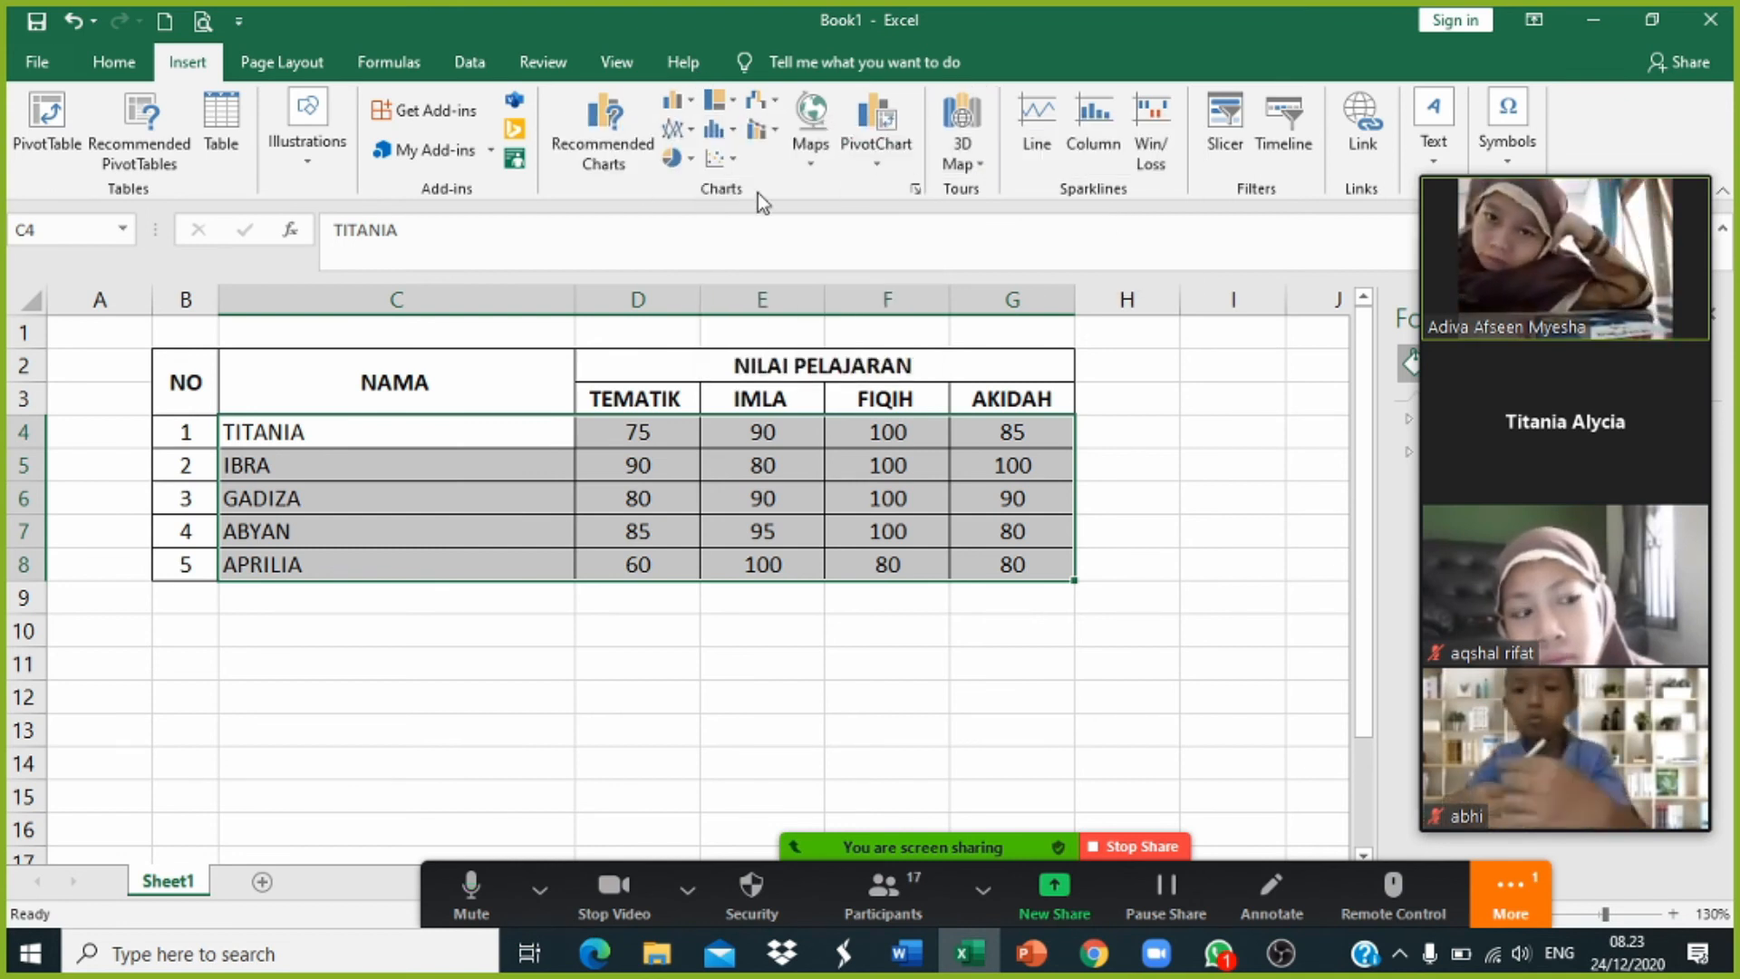
Step: Try a plain 2-D line chart of the selected names and grades, and delete it
{"action": "left_click", "coordinate": [692, 130]}
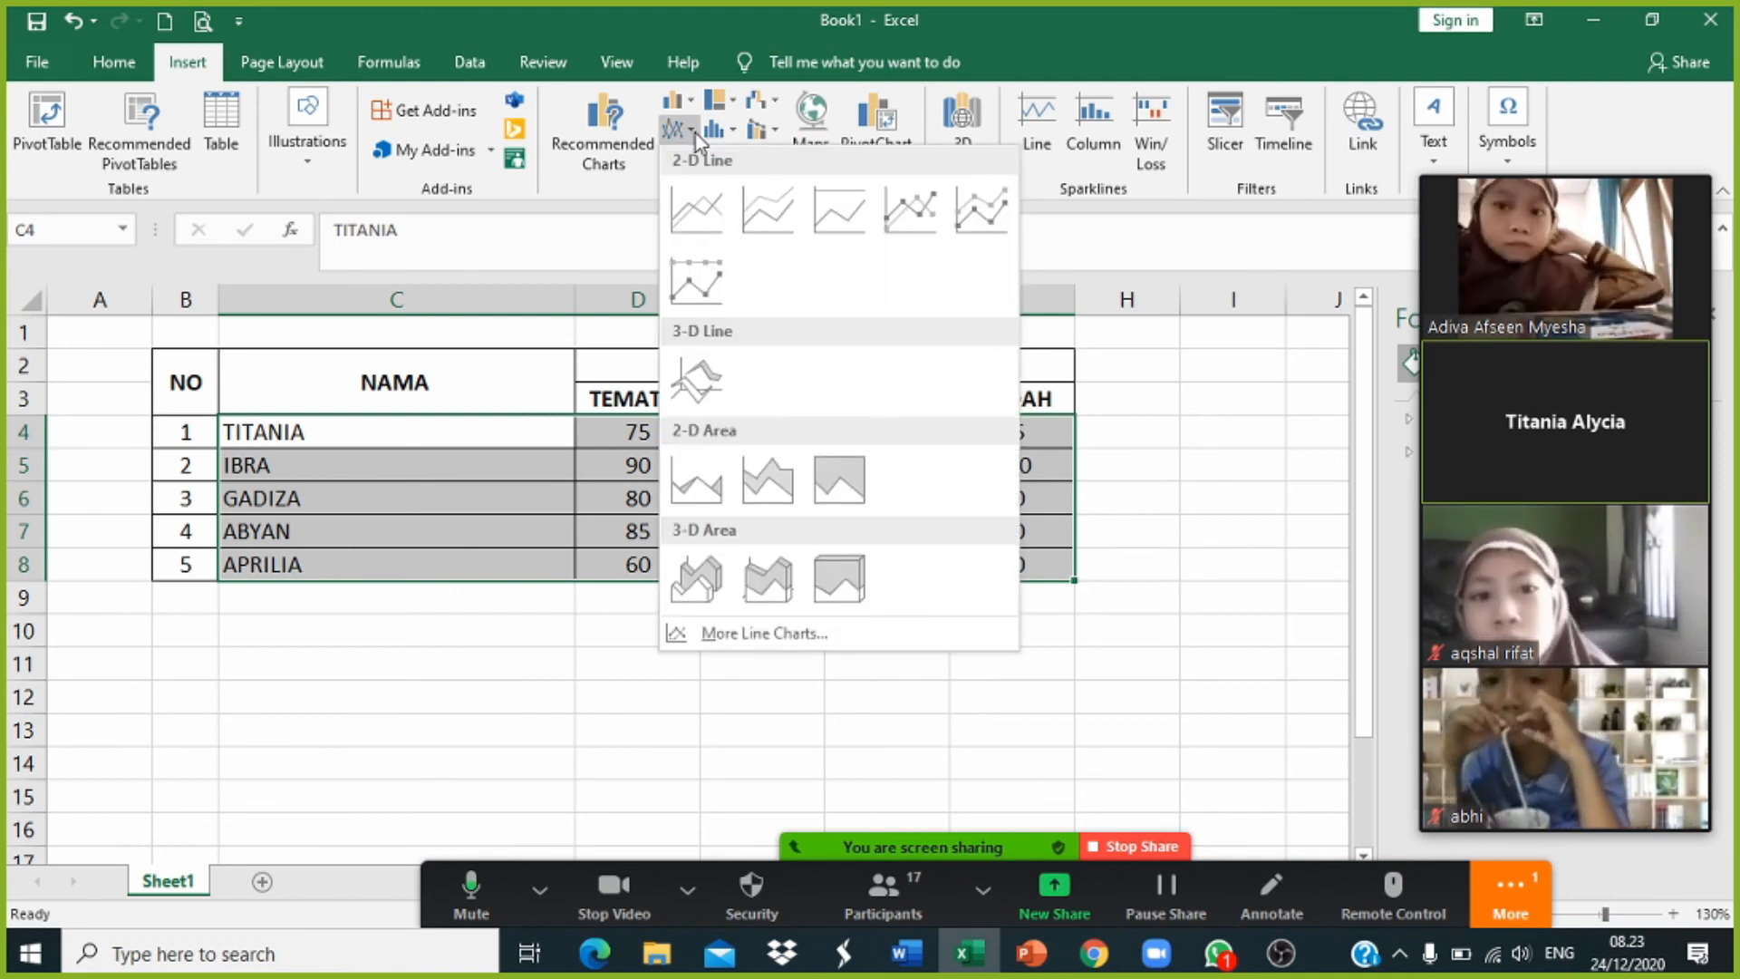
{"action": "left_click", "coordinate": [716, 214]}
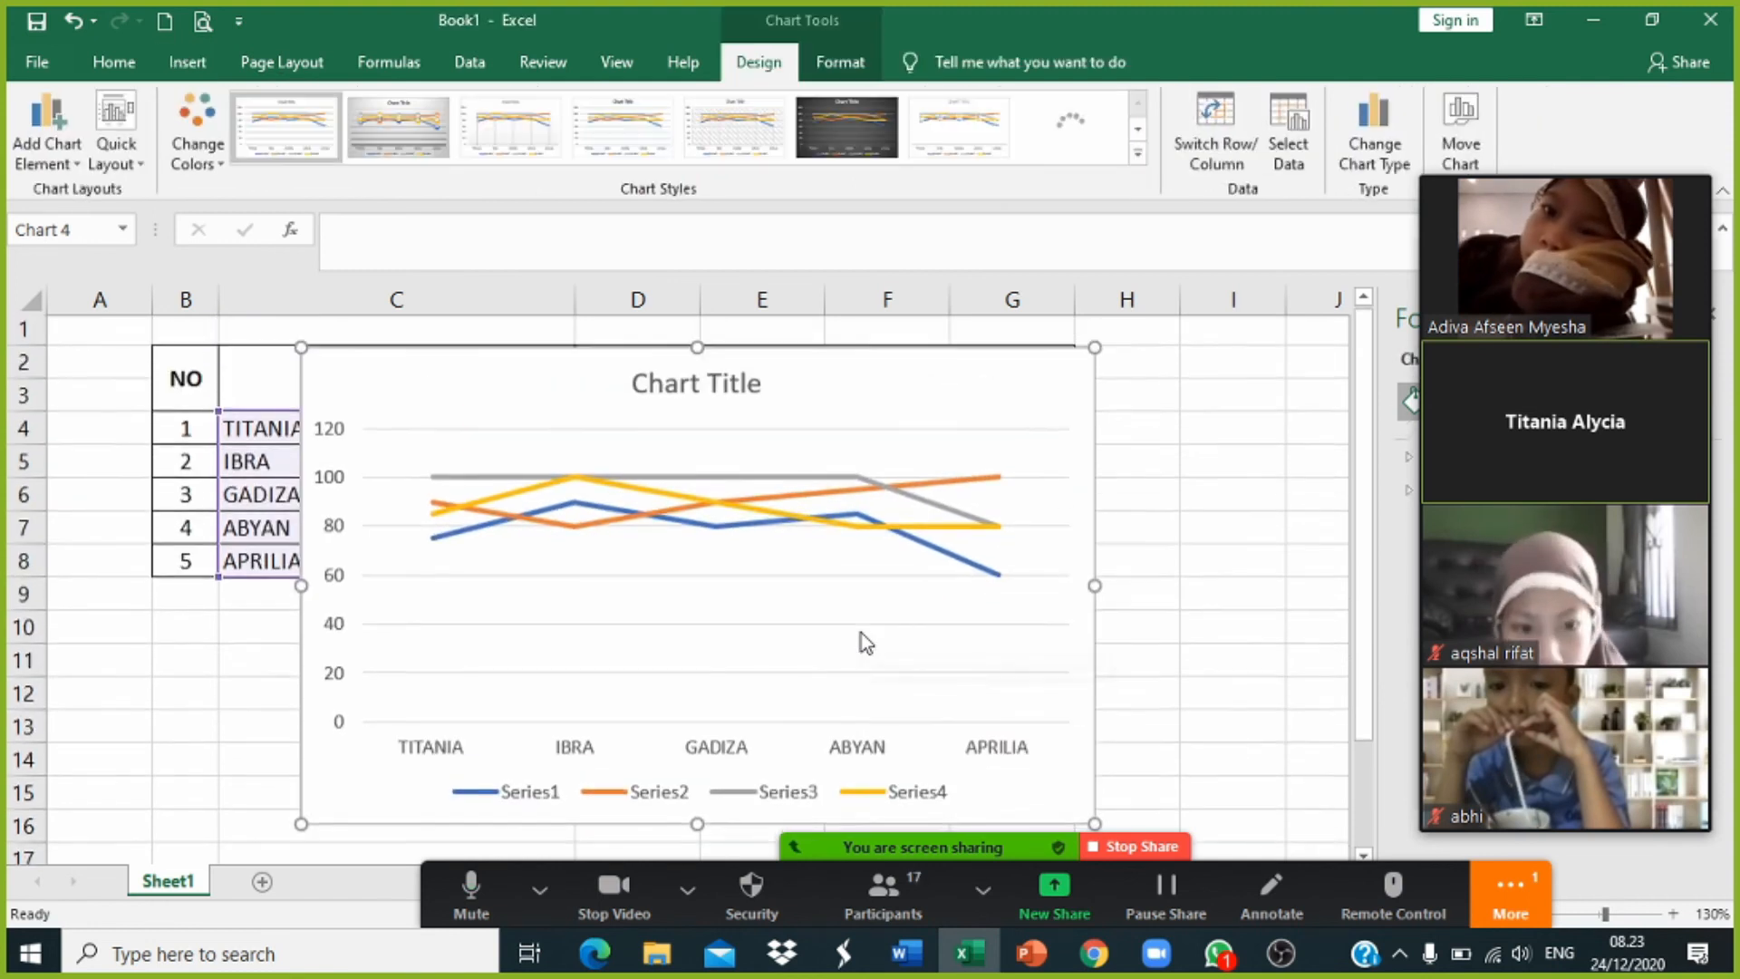
{"action": "key", "text": "Delete"}
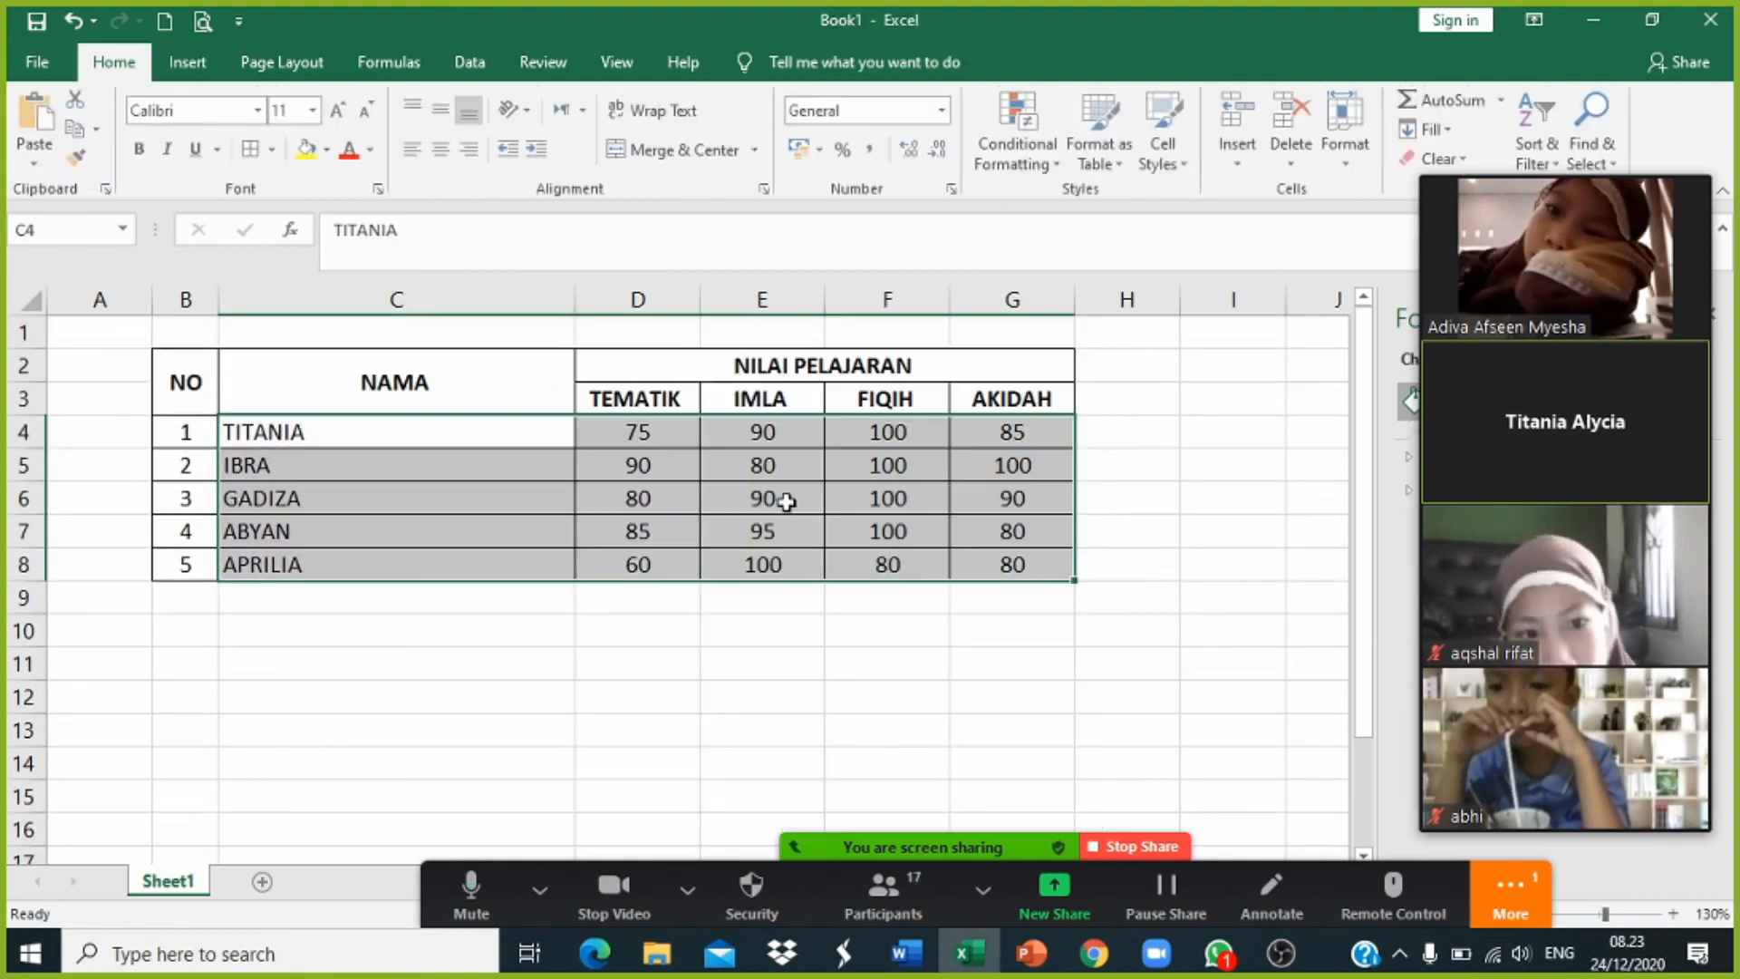
Step: Insert a basic 2-D pie chart from the names and grades in C4:G8, and look over its slices and legend
{"action": "left_click", "coordinate": [184, 64]}
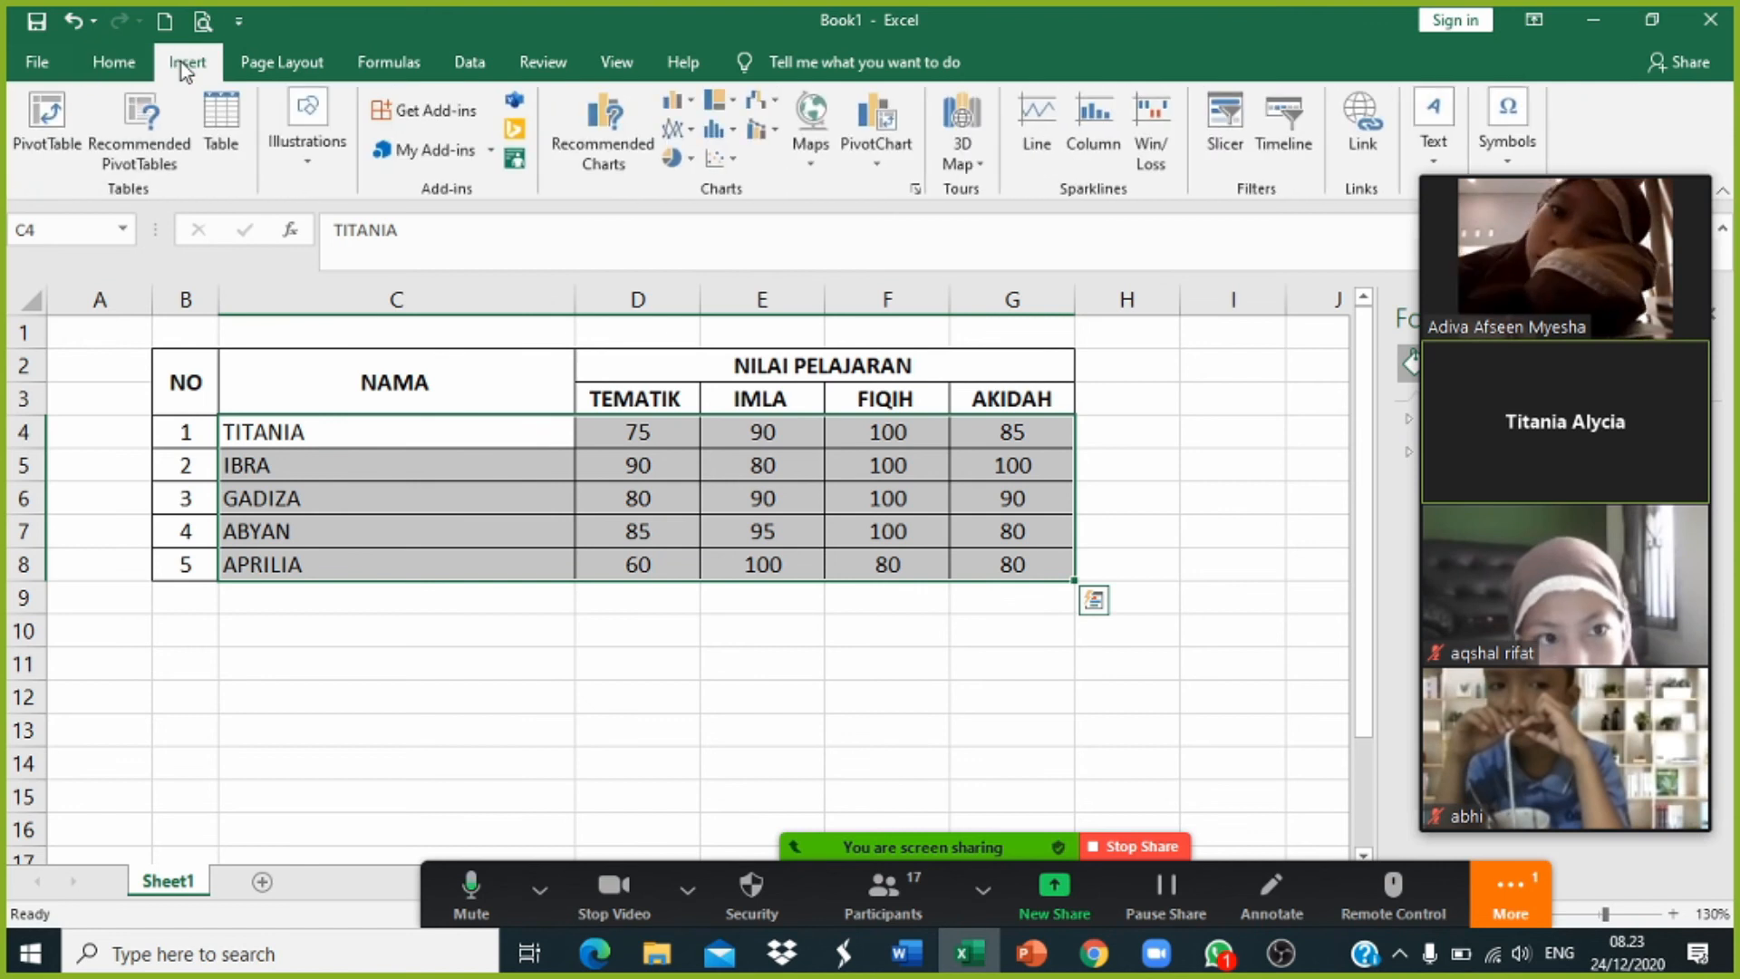
{"action": "left_click", "coordinate": [694, 158]}
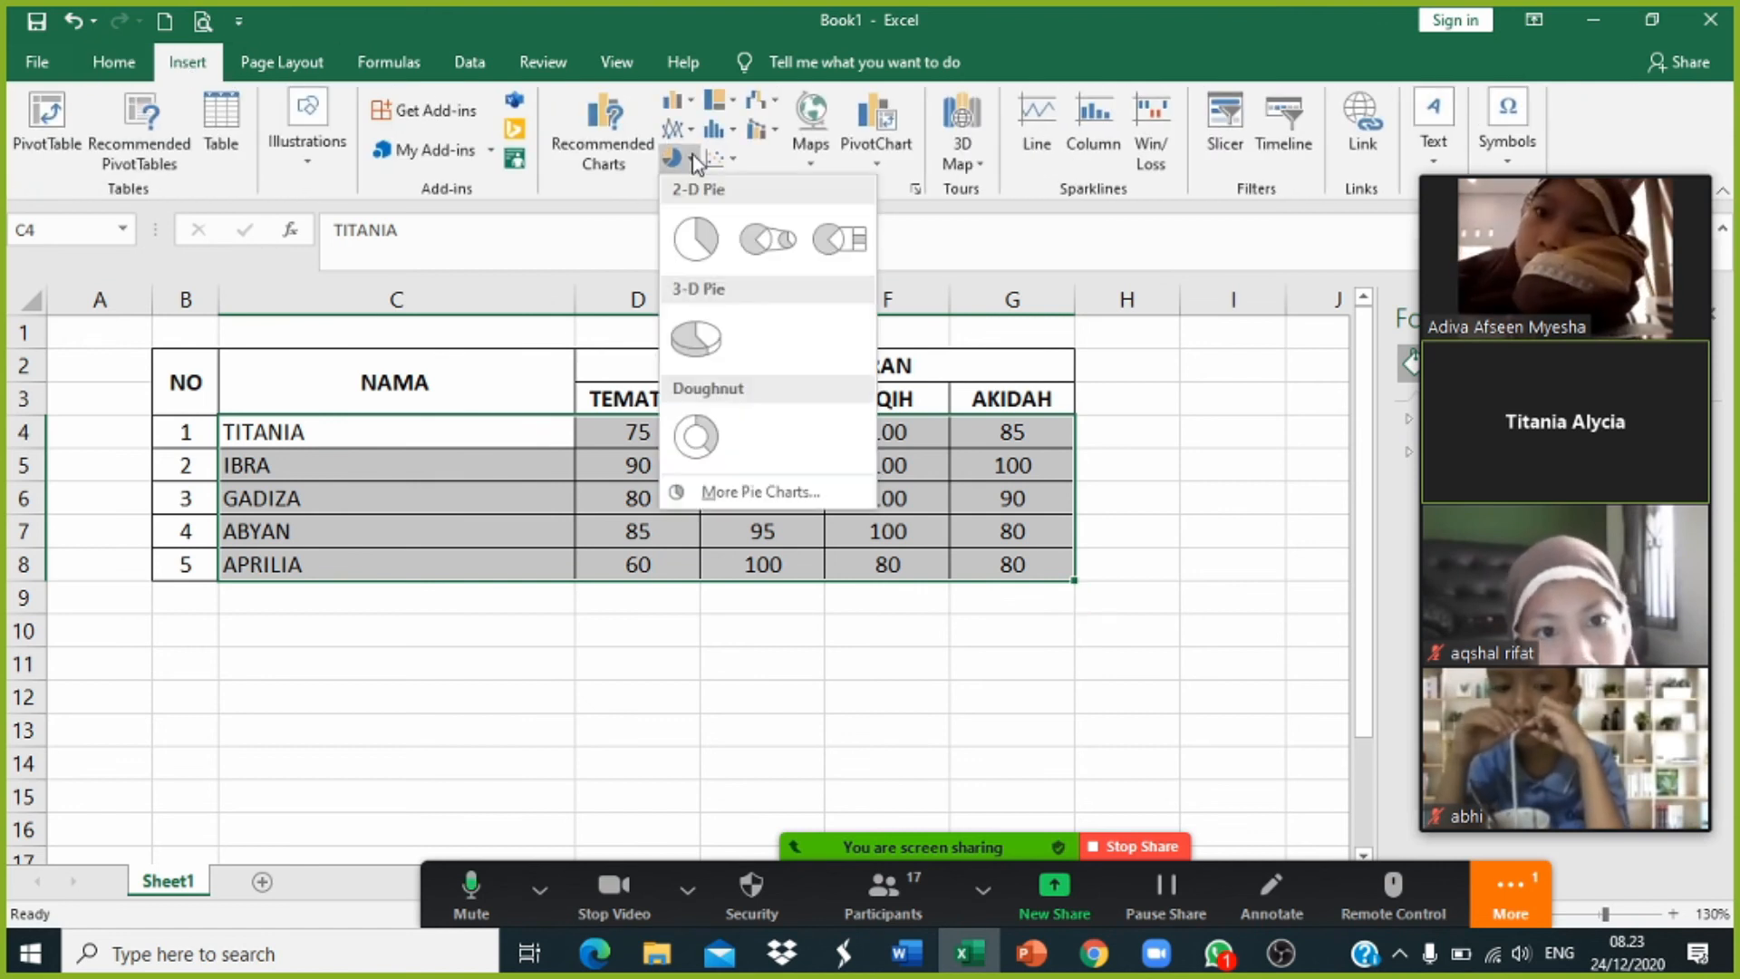
{"action": "left_click", "coordinate": [692, 241]}
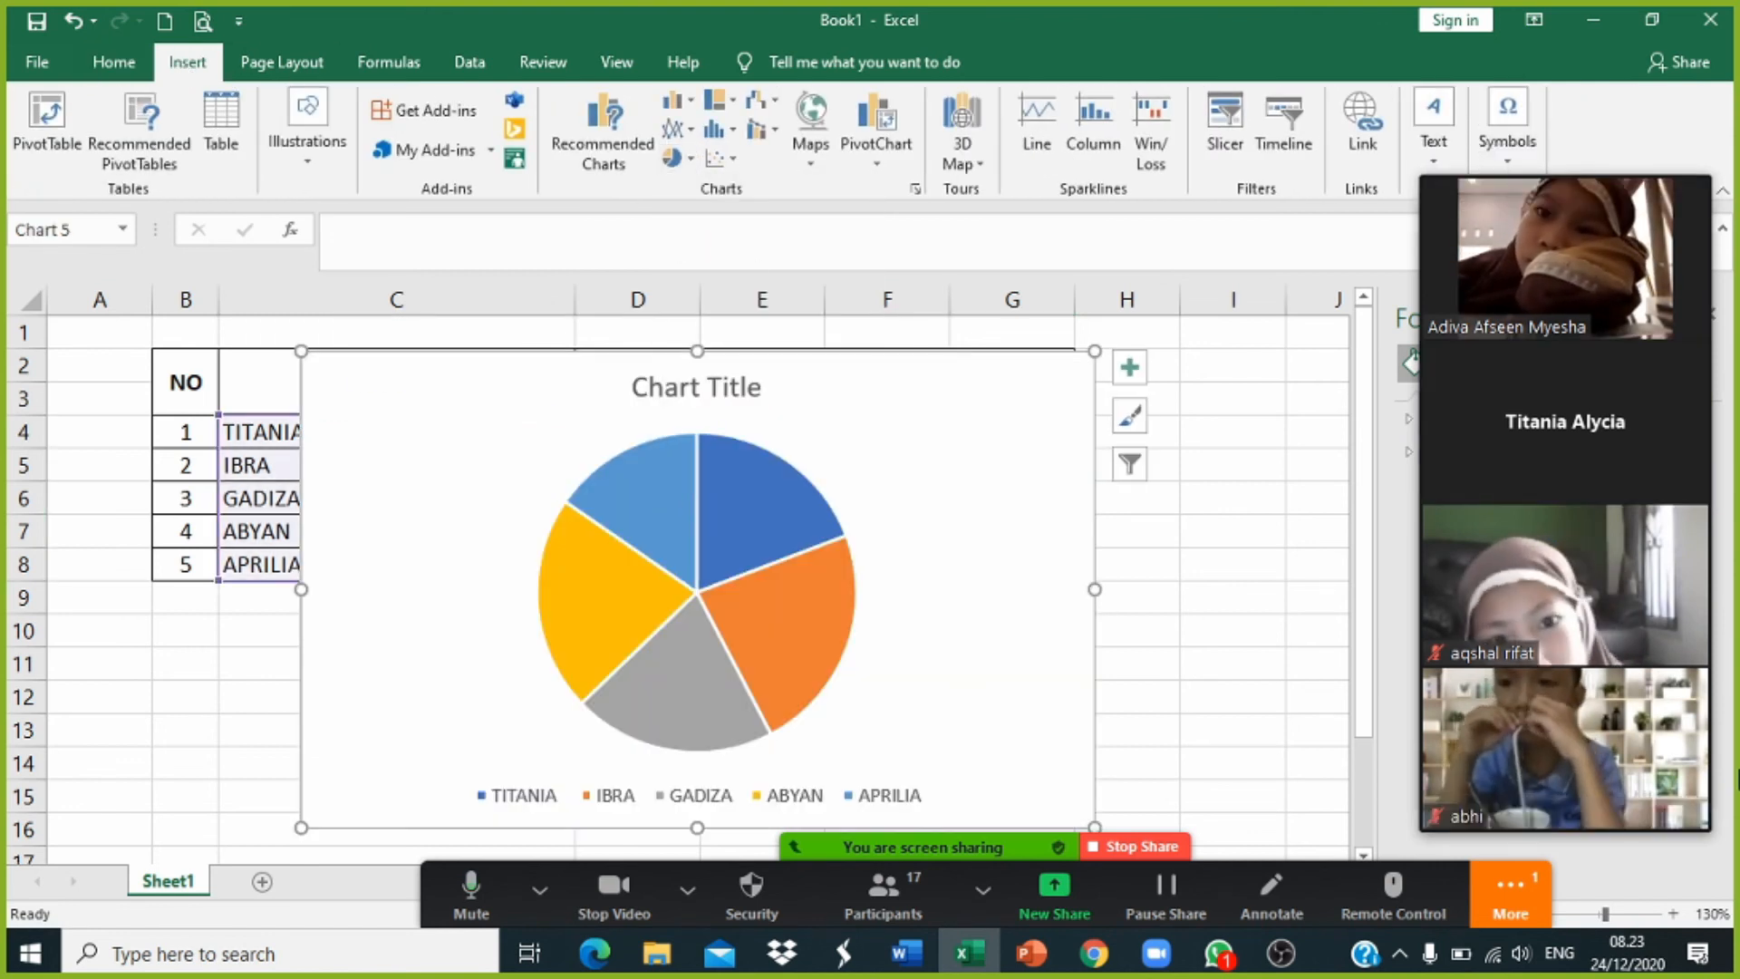
{"action": "scroll", "coordinate": [784, 621], "scroll_direction": "down", "scroll_amount": 1}
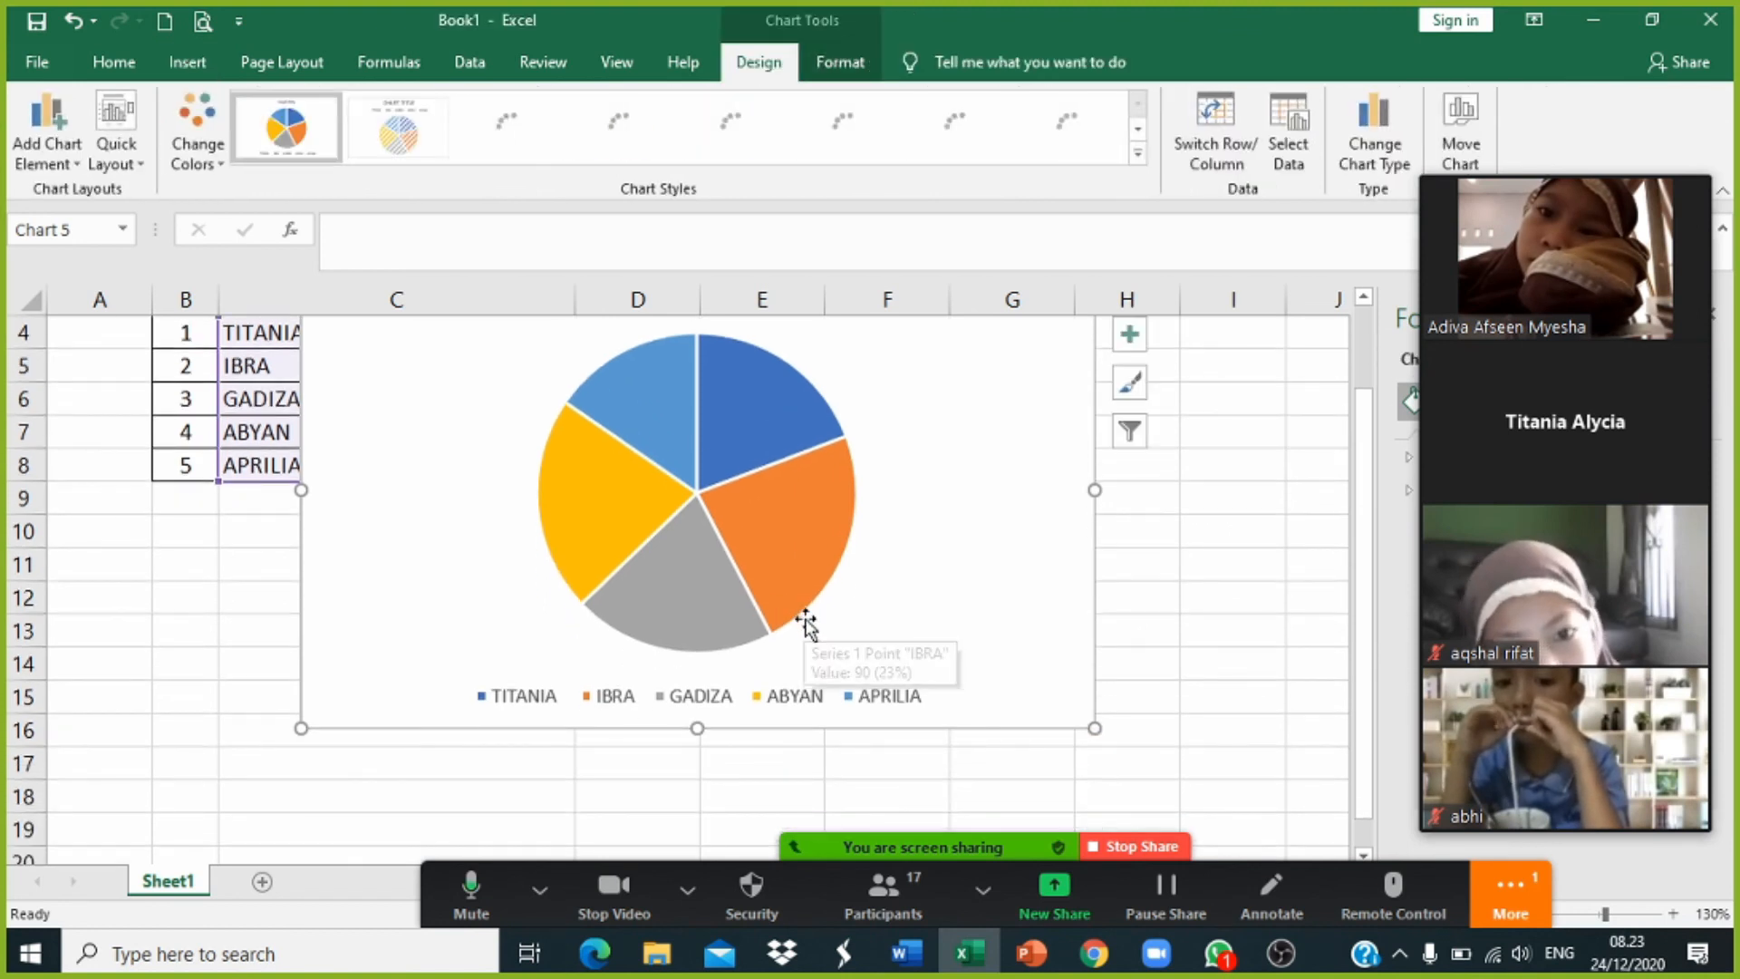
{"action": "scroll", "coordinate": [866, 621], "scroll_direction": "up", "scroll_amount": 1}
{"action": "scroll", "coordinate": [866, 621], "scroll_direction": "up", "scroll_amount": 1}
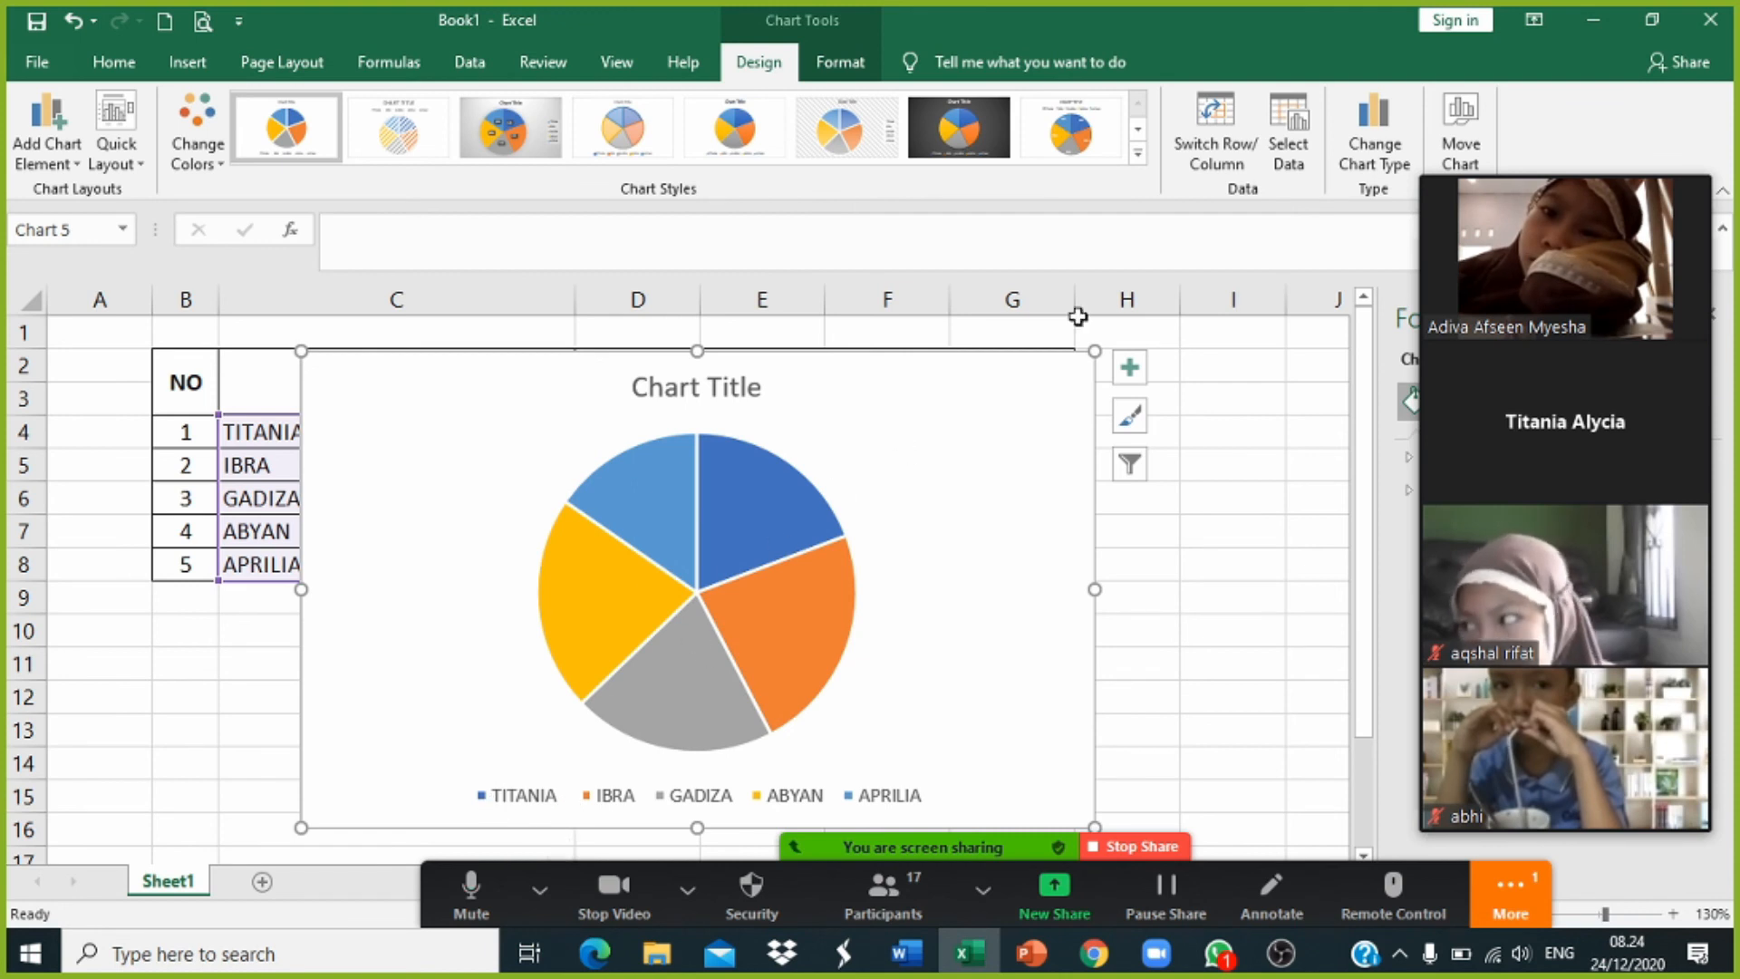
Step: Delete the basic pie chart and insert a 3-D pie chart from the names and grades in C4:G8
{"action": "key", "text": "Delete"}
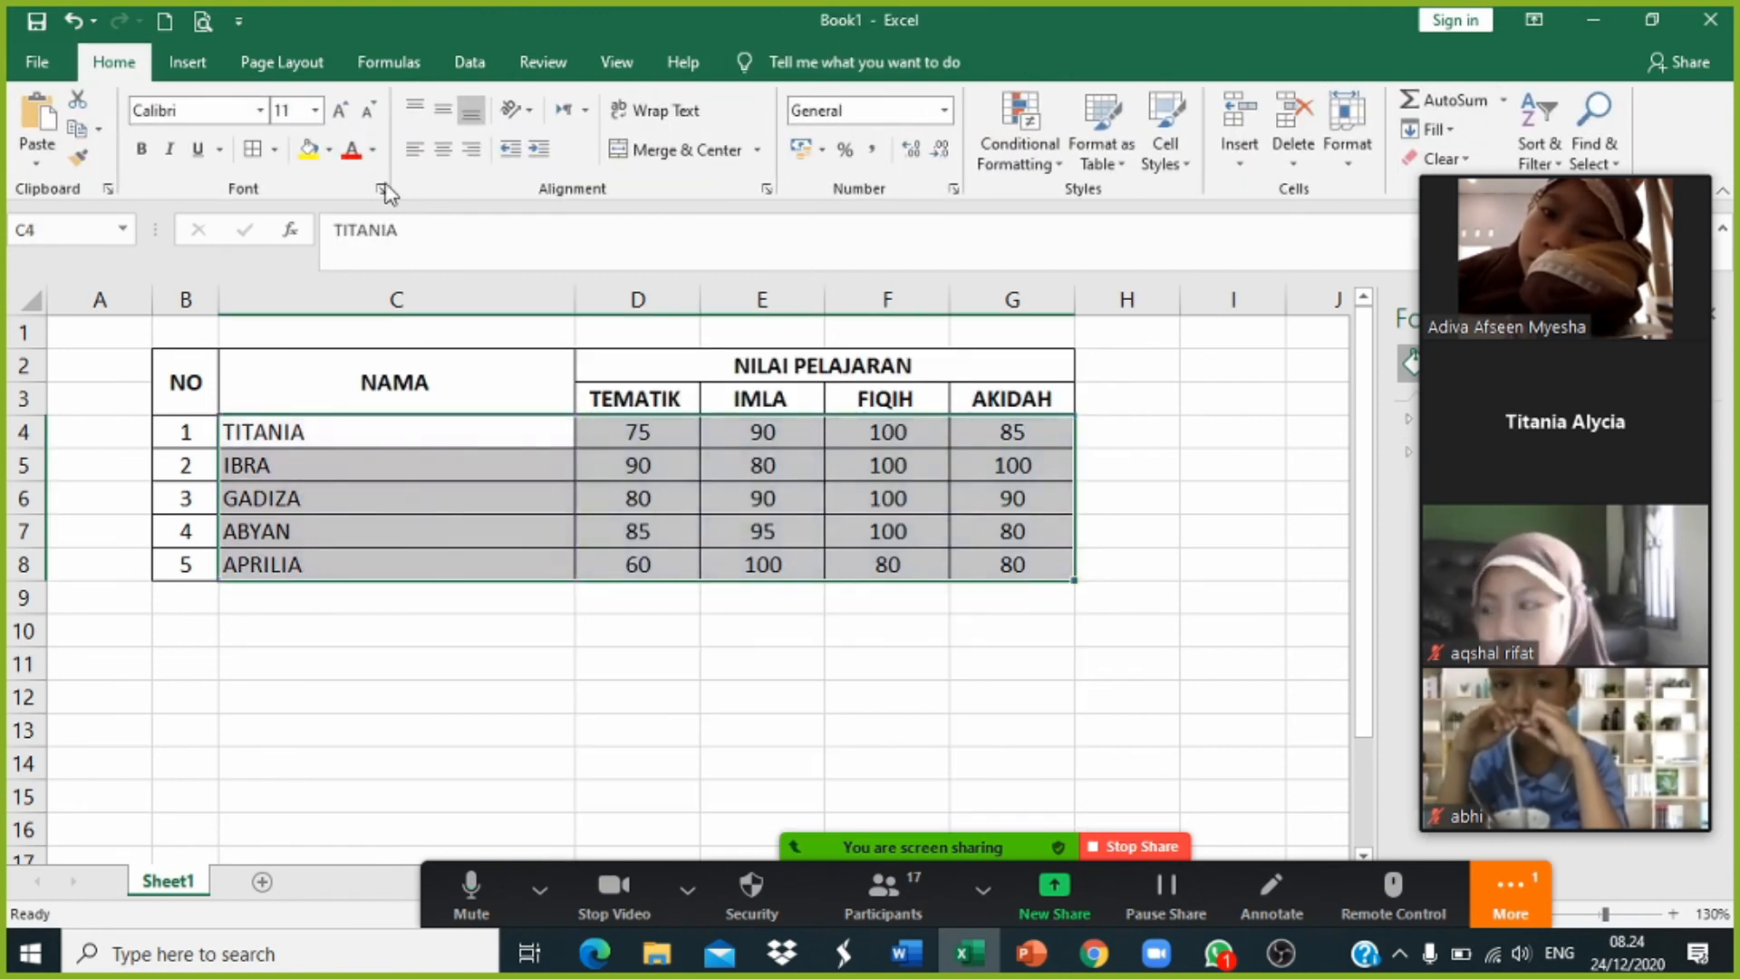
{"action": "left_click", "coordinate": [187, 63]}
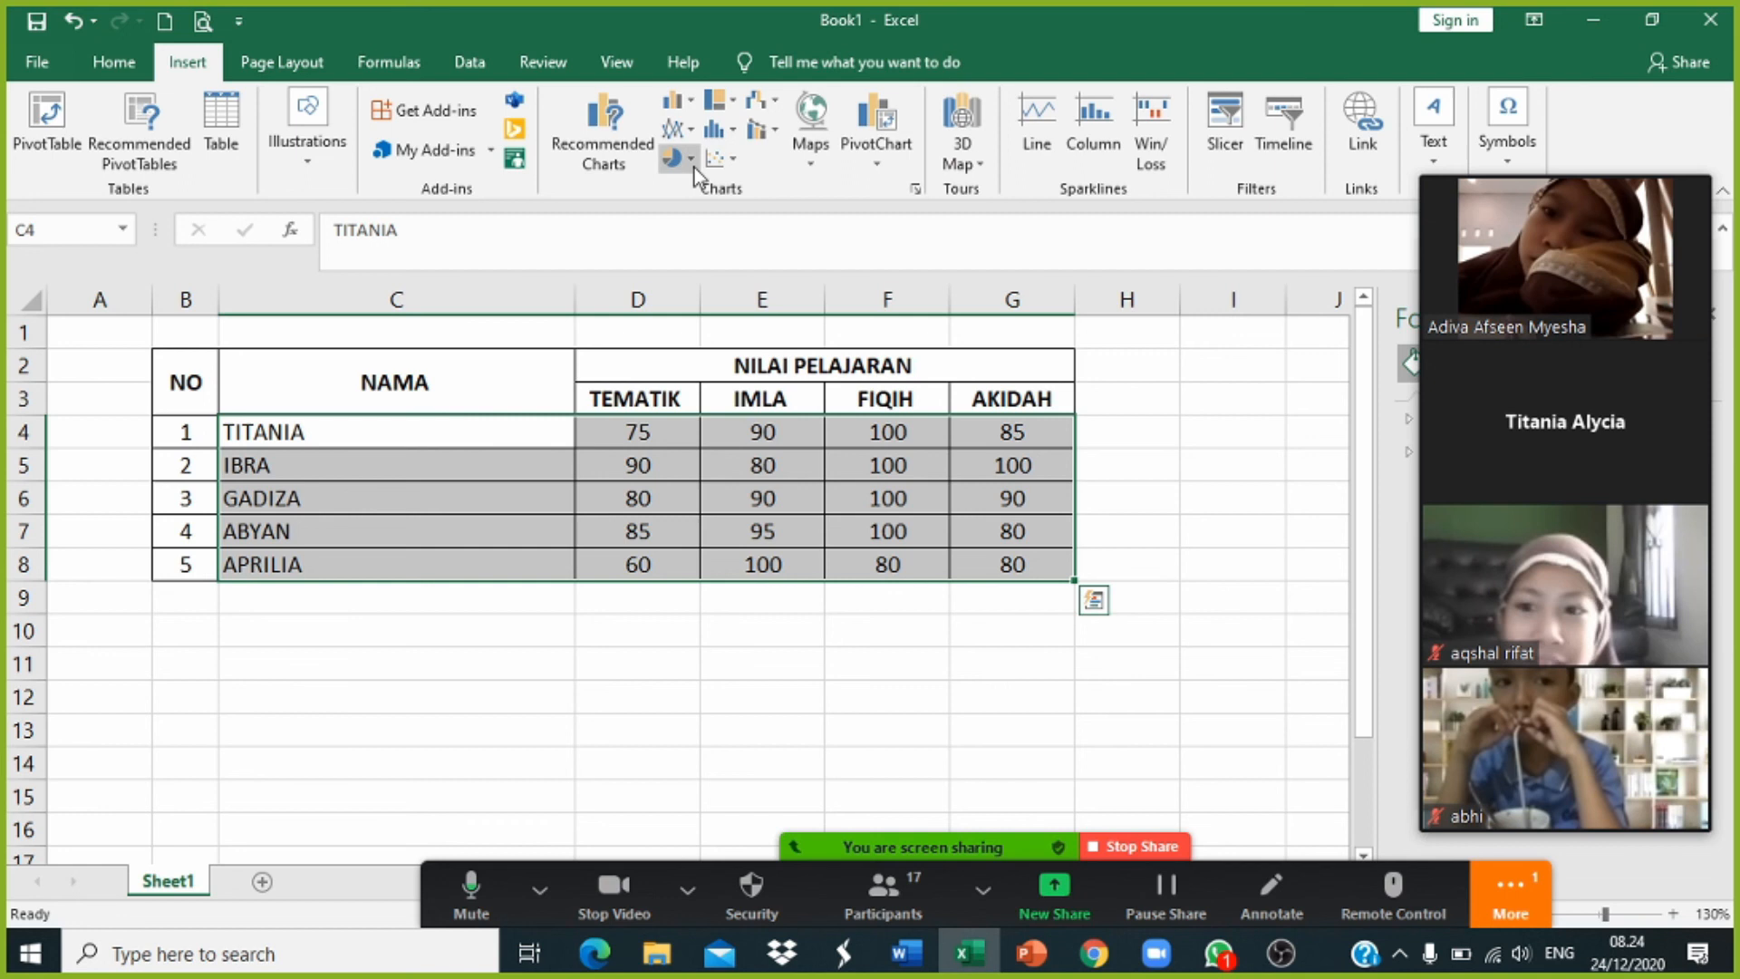
{"action": "left_click", "coordinate": [692, 162]}
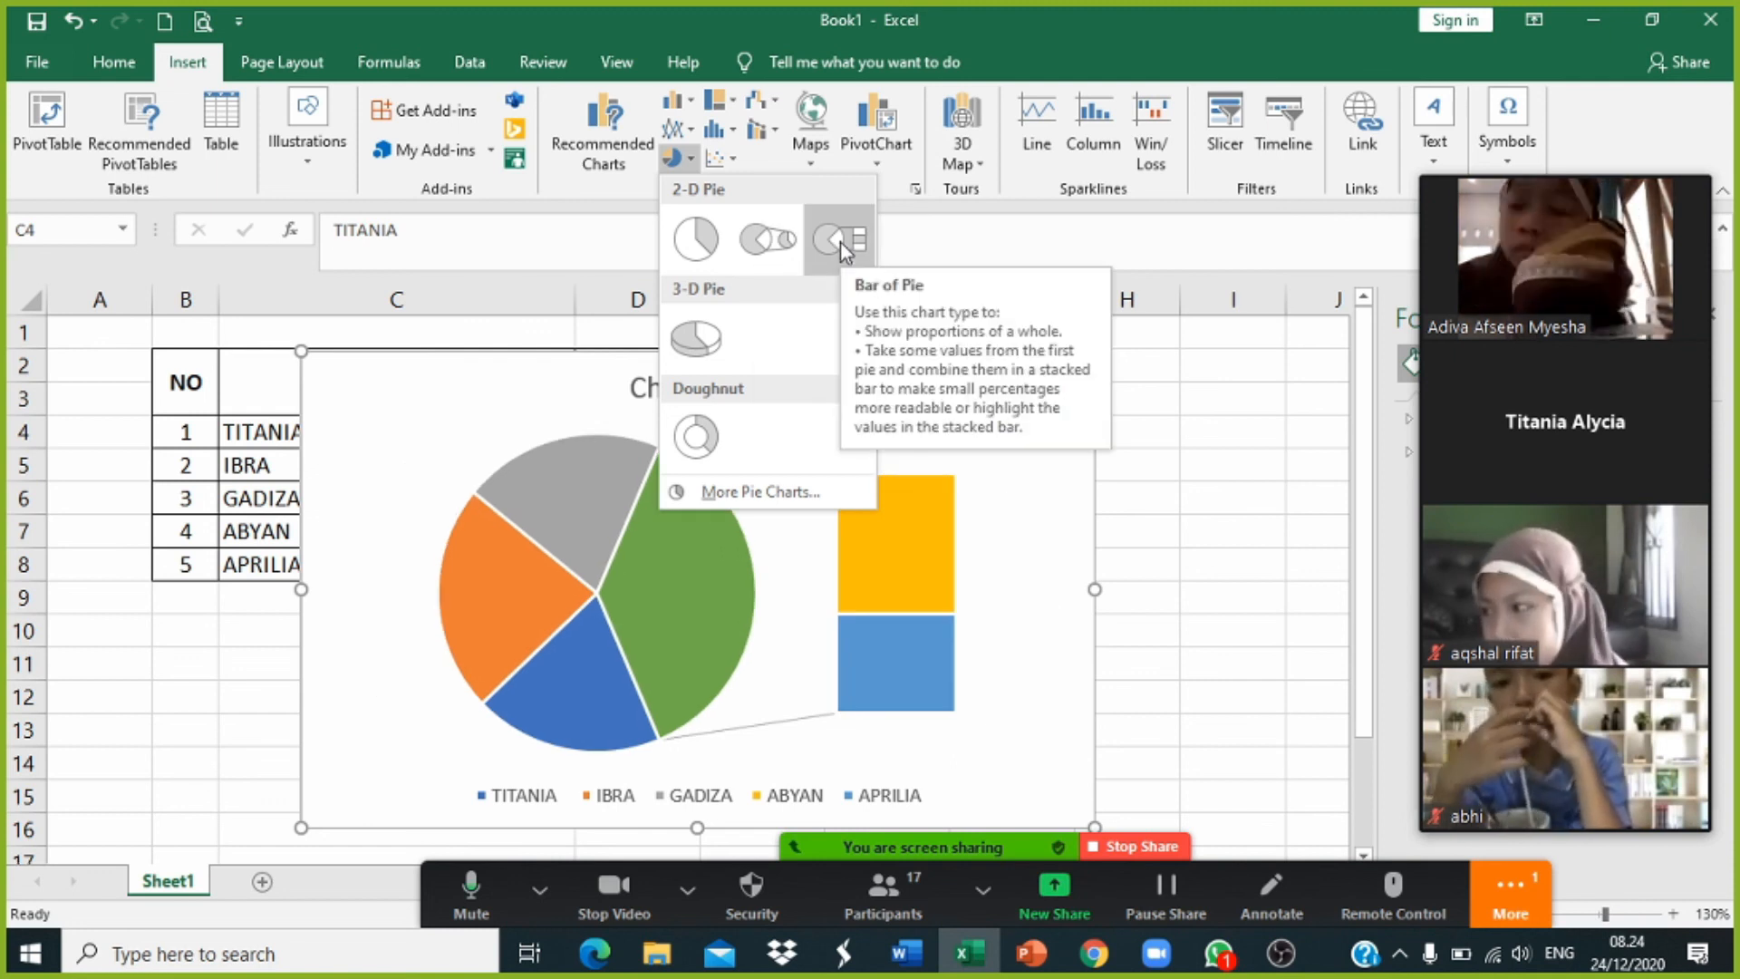
{"action": "left_click", "coordinate": [697, 340]}
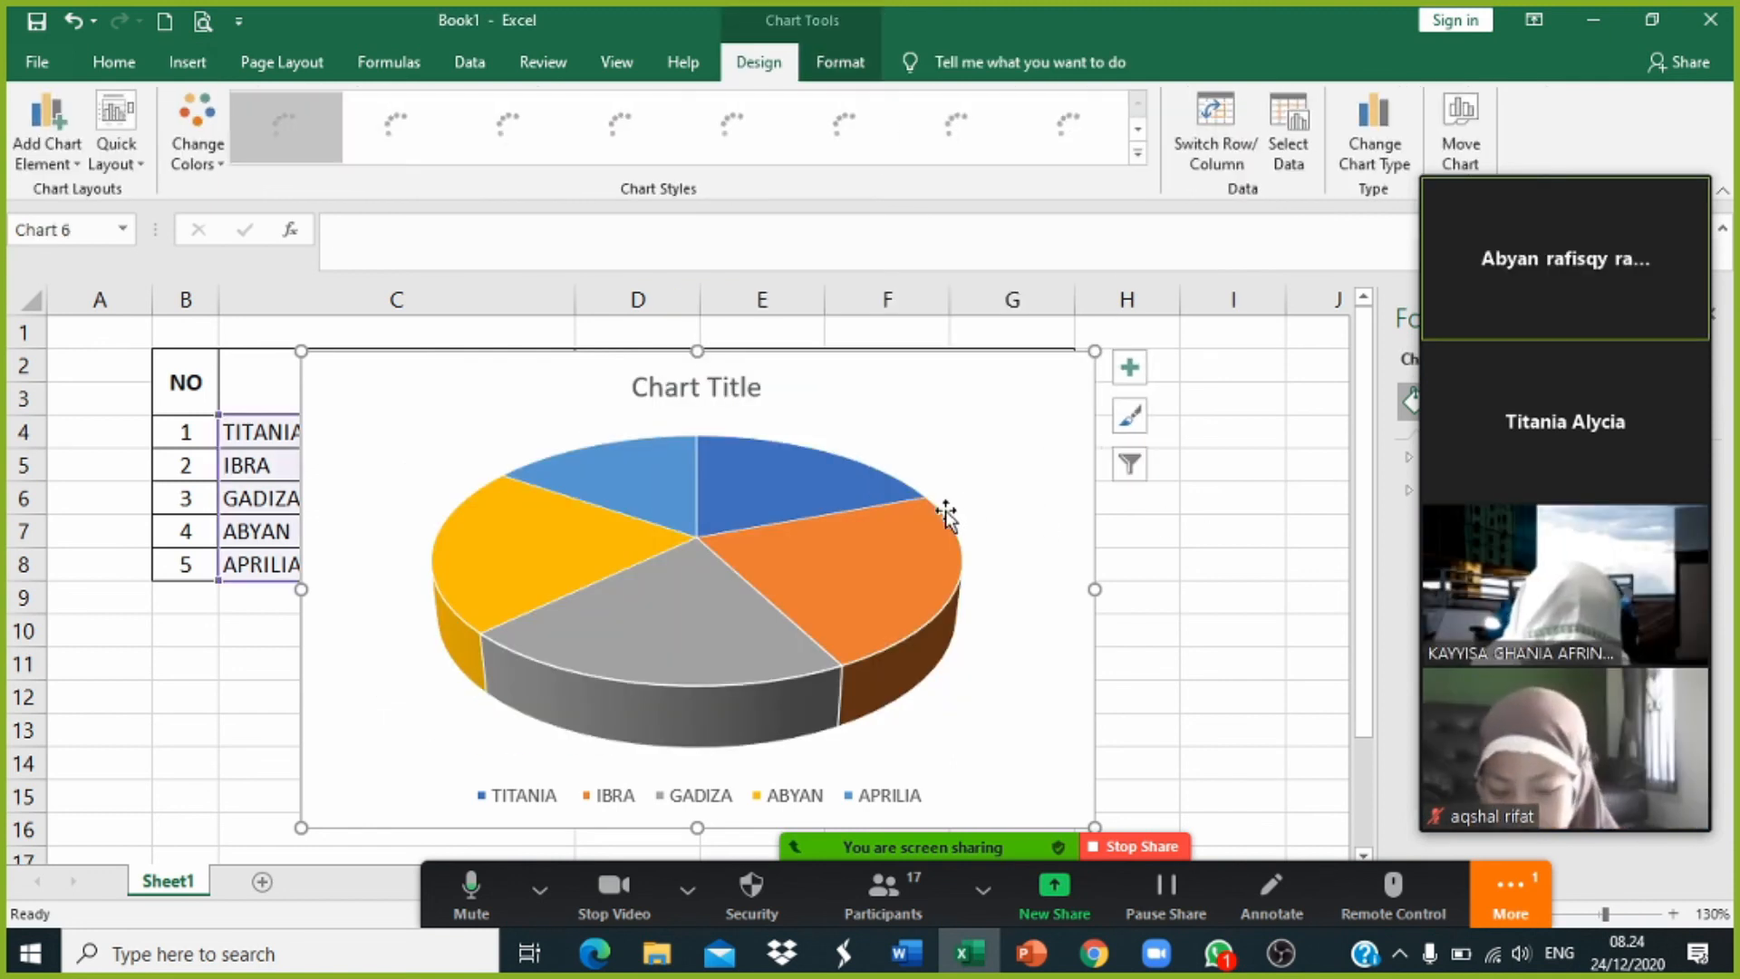
{"action": "scroll", "coordinate": [947, 513], "scroll_direction": "down", "scroll_amount": 2}
{"action": "scroll", "coordinate": [948, 513], "scroll_direction": "up", "scroll_amount": 2}
{"action": "scroll", "coordinate": [956, 513], "scroll_direction": "down", "scroll_amount": 2}
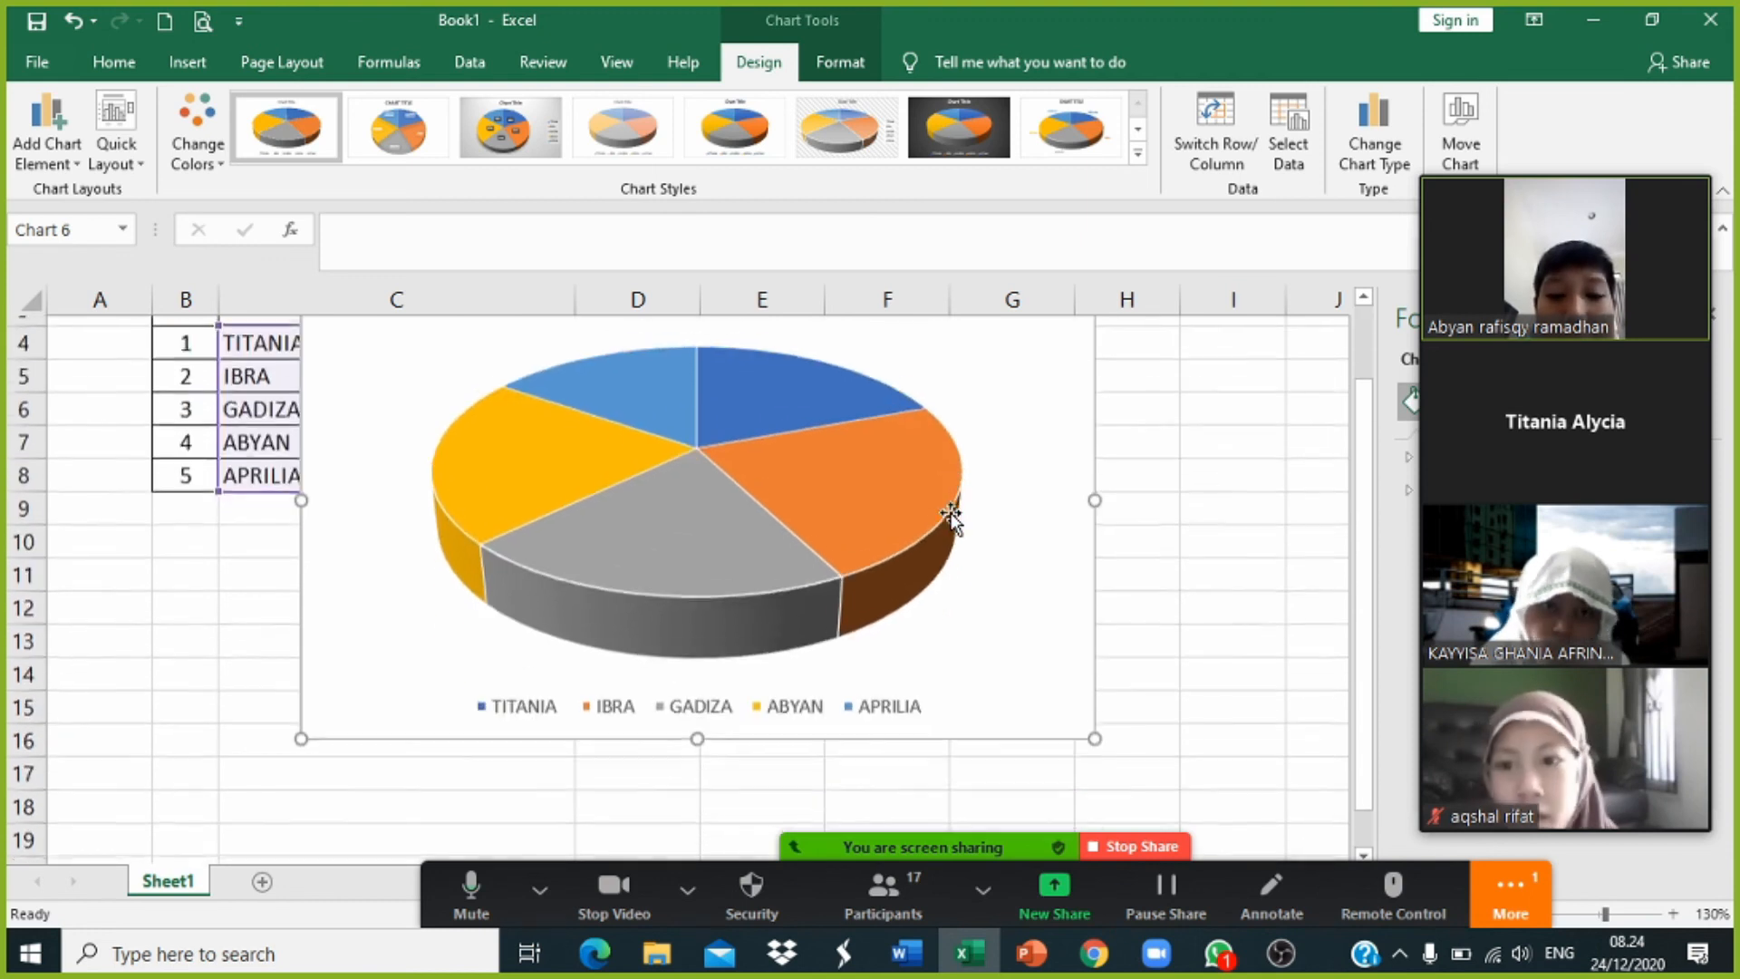
{"action": "scroll", "coordinate": [983, 521], "scroll_direction": "up", "scroll_amount": 2}
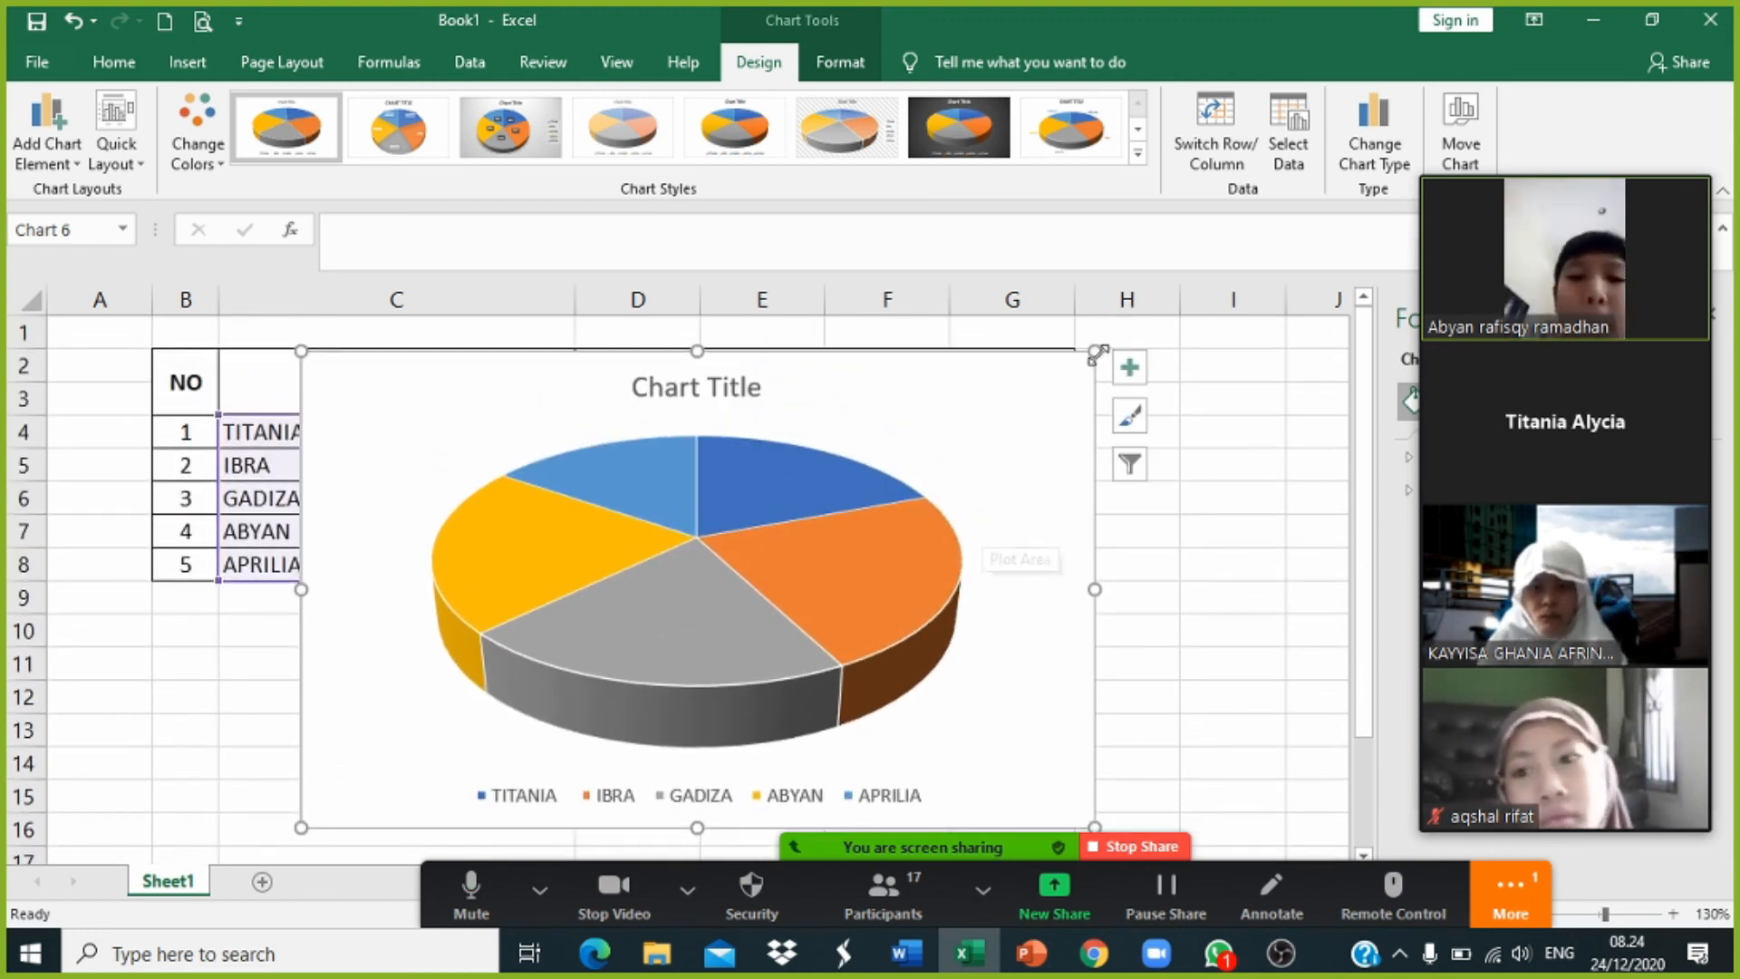
Step: Shrink the 3-D pie chart slightly from its upper-right corner and inspect the values of its individual slices
{"action": "left_click_drag", "start_coordinate": [1095, 351], "coordinate": [1039, 391]}
{"action": "scroll", "coordinate": [948, 501], "scroll_direction": "down", "scroll_amount": 1}
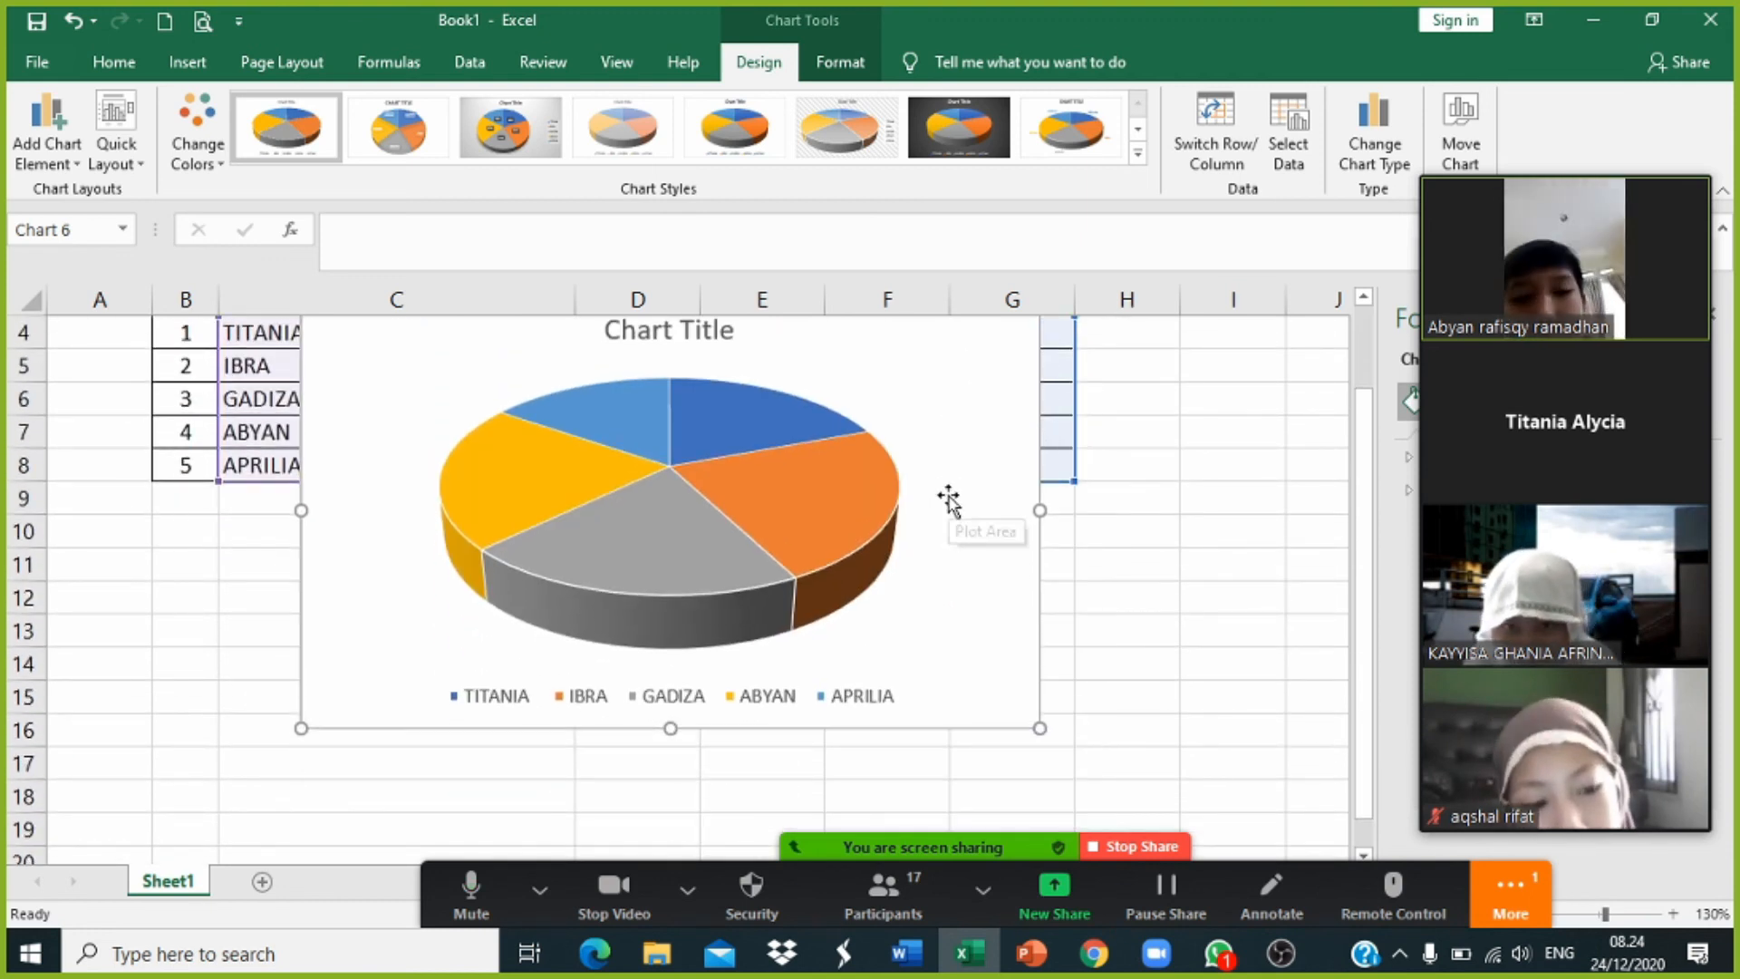
{"action": "scroll", "coordinate": [964, 497], "scroll_direction": "up", "scroll_amount": 1}
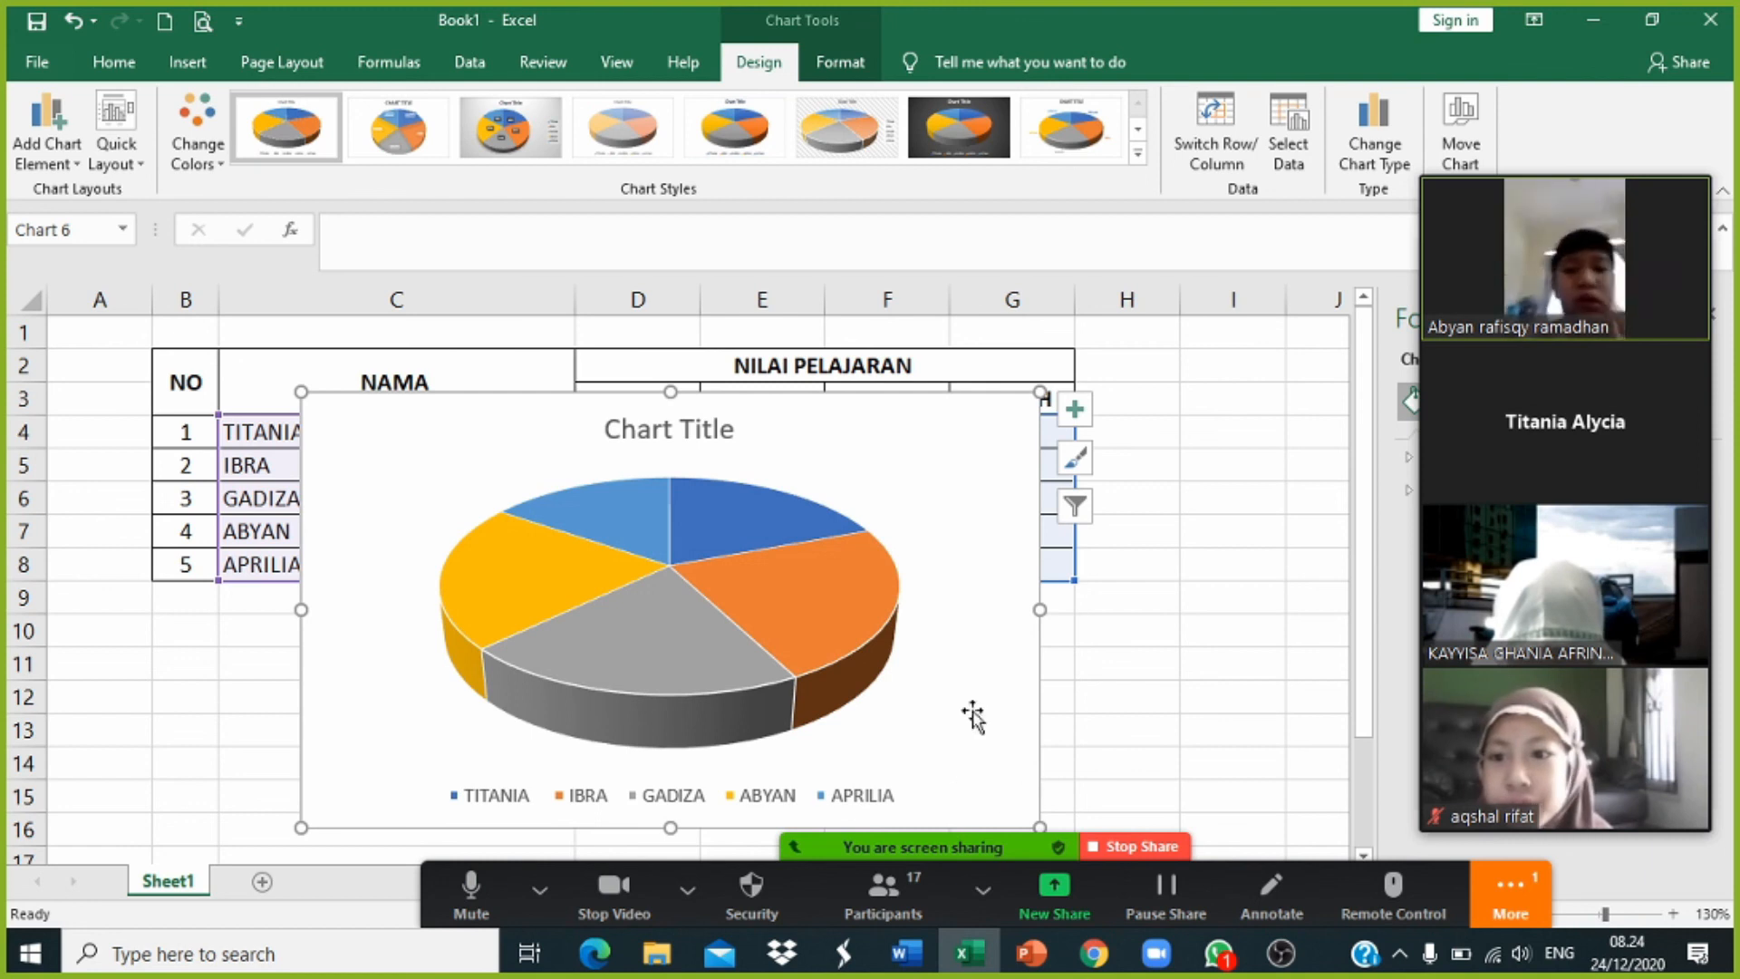
{"action": "mouse_move", "coordinate": [500, 573]}
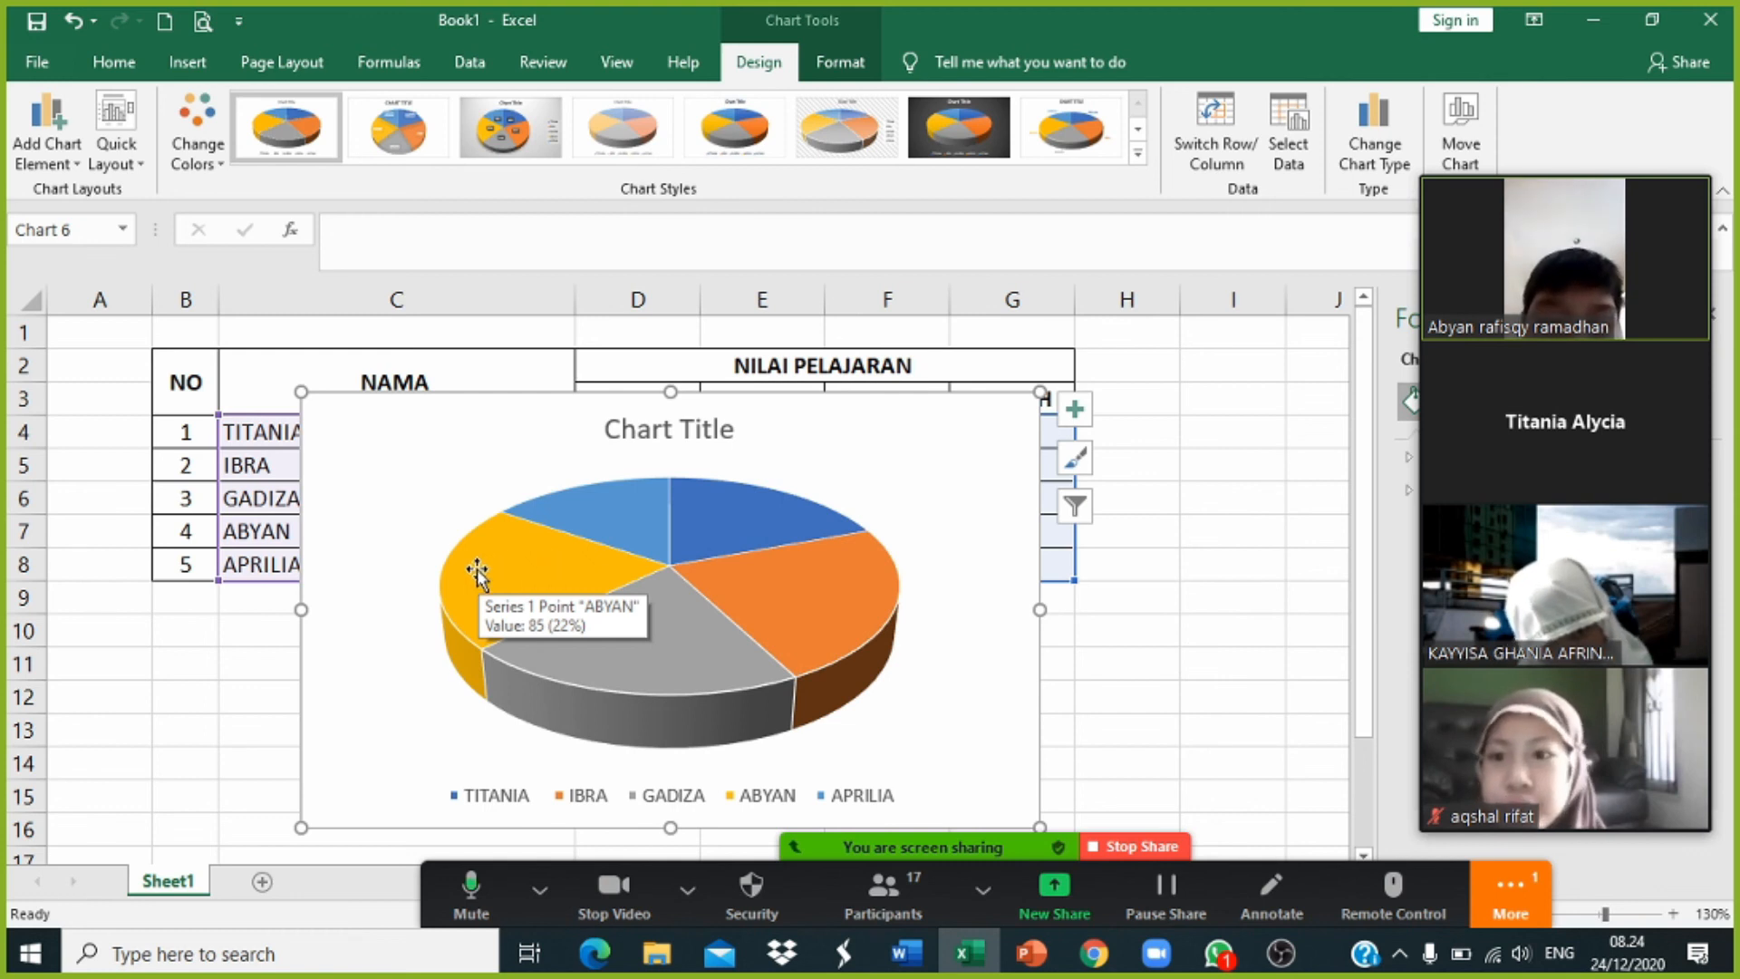
{"action": "mouse_move", "coordinate": [690, 664]}
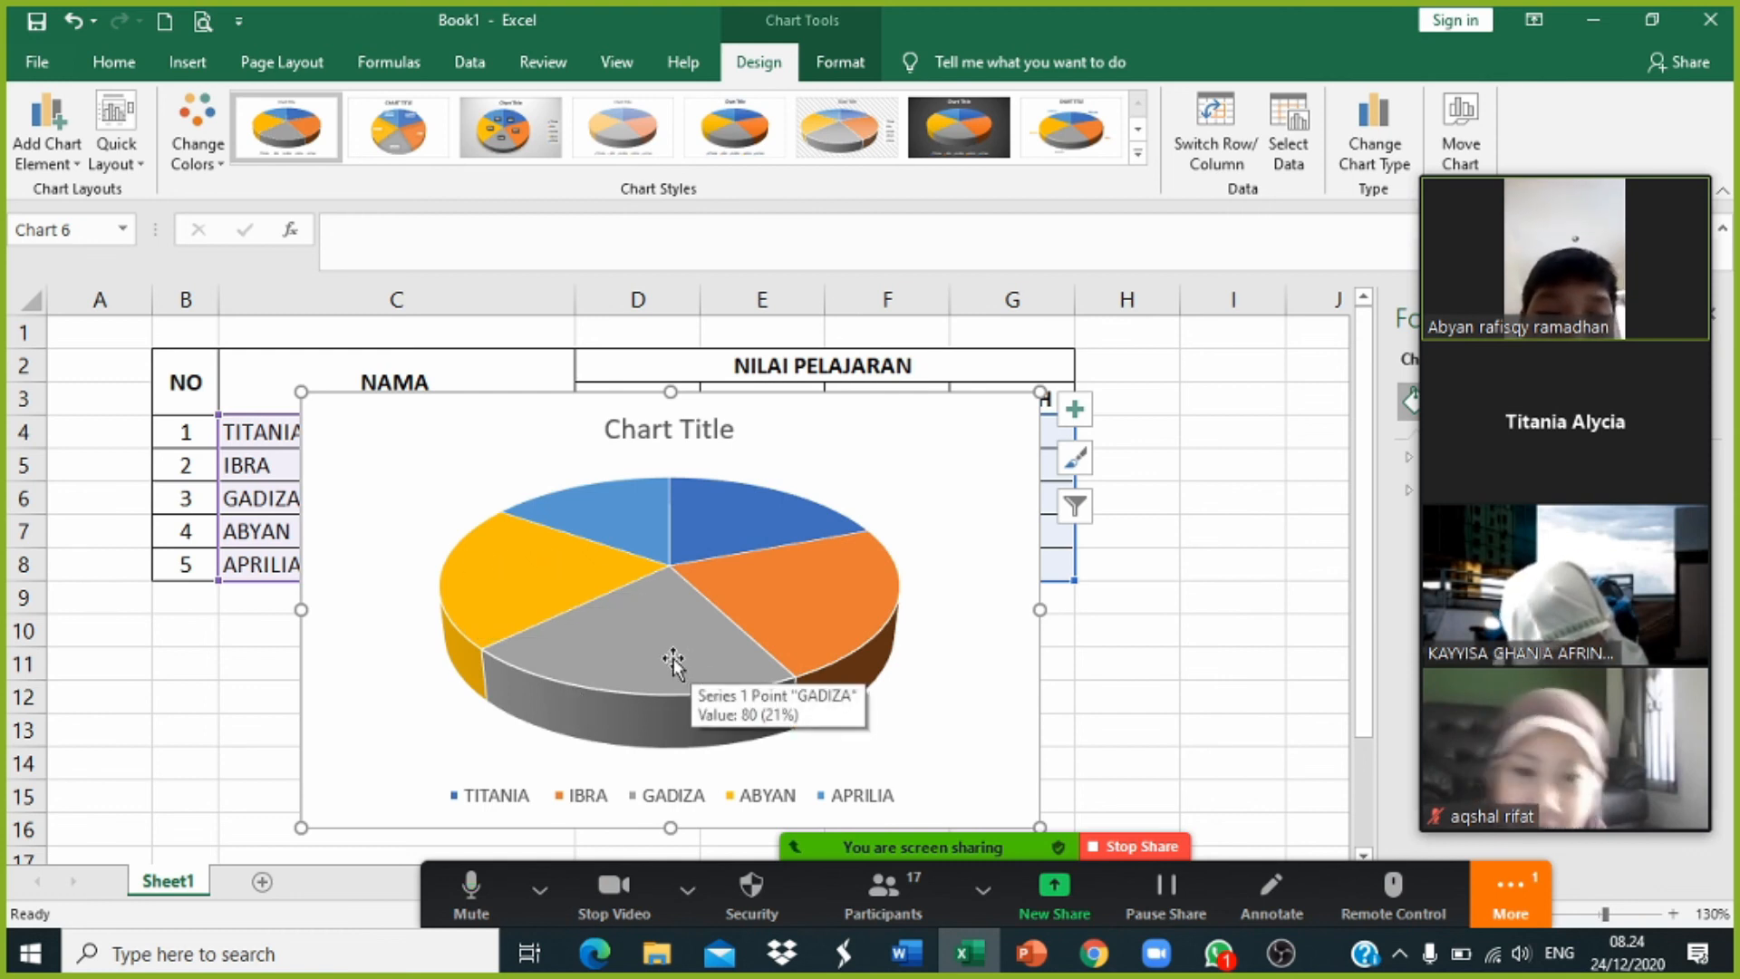
{"action": "mouse_move", "coordinate": [848, 594]}
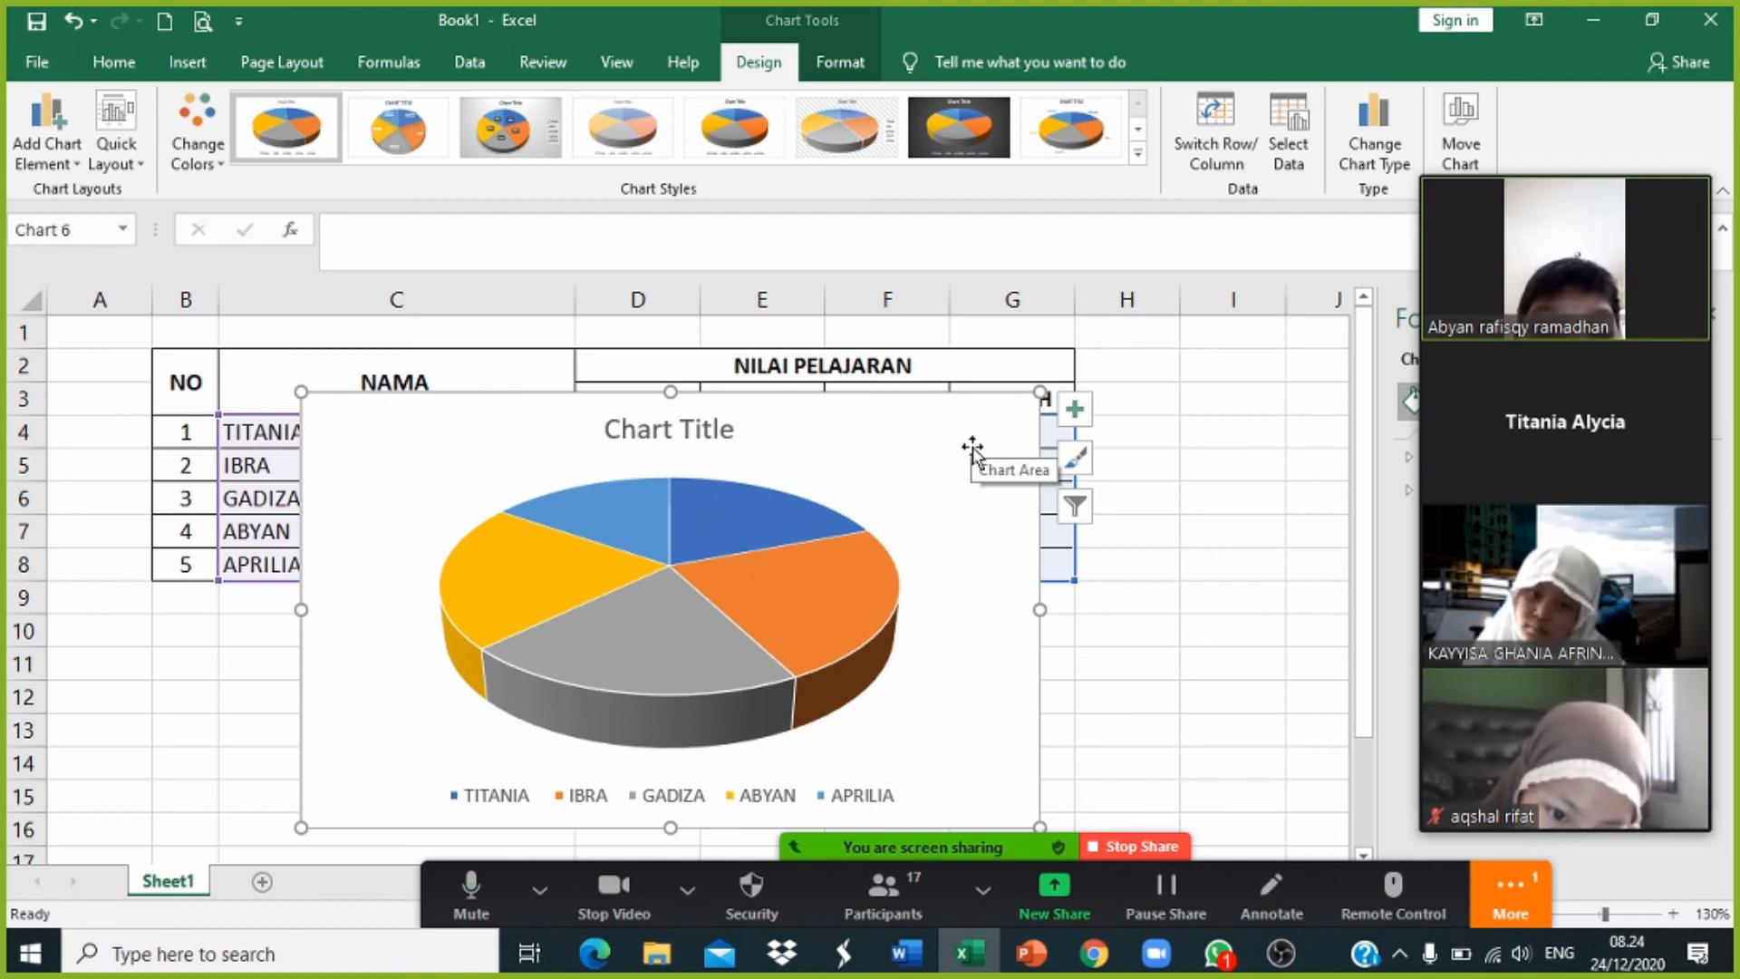
Step: Delete the 3-D pie chart and deselect the grade range by selecting empty cell I5
{"action": "key", "text": "Delete"}
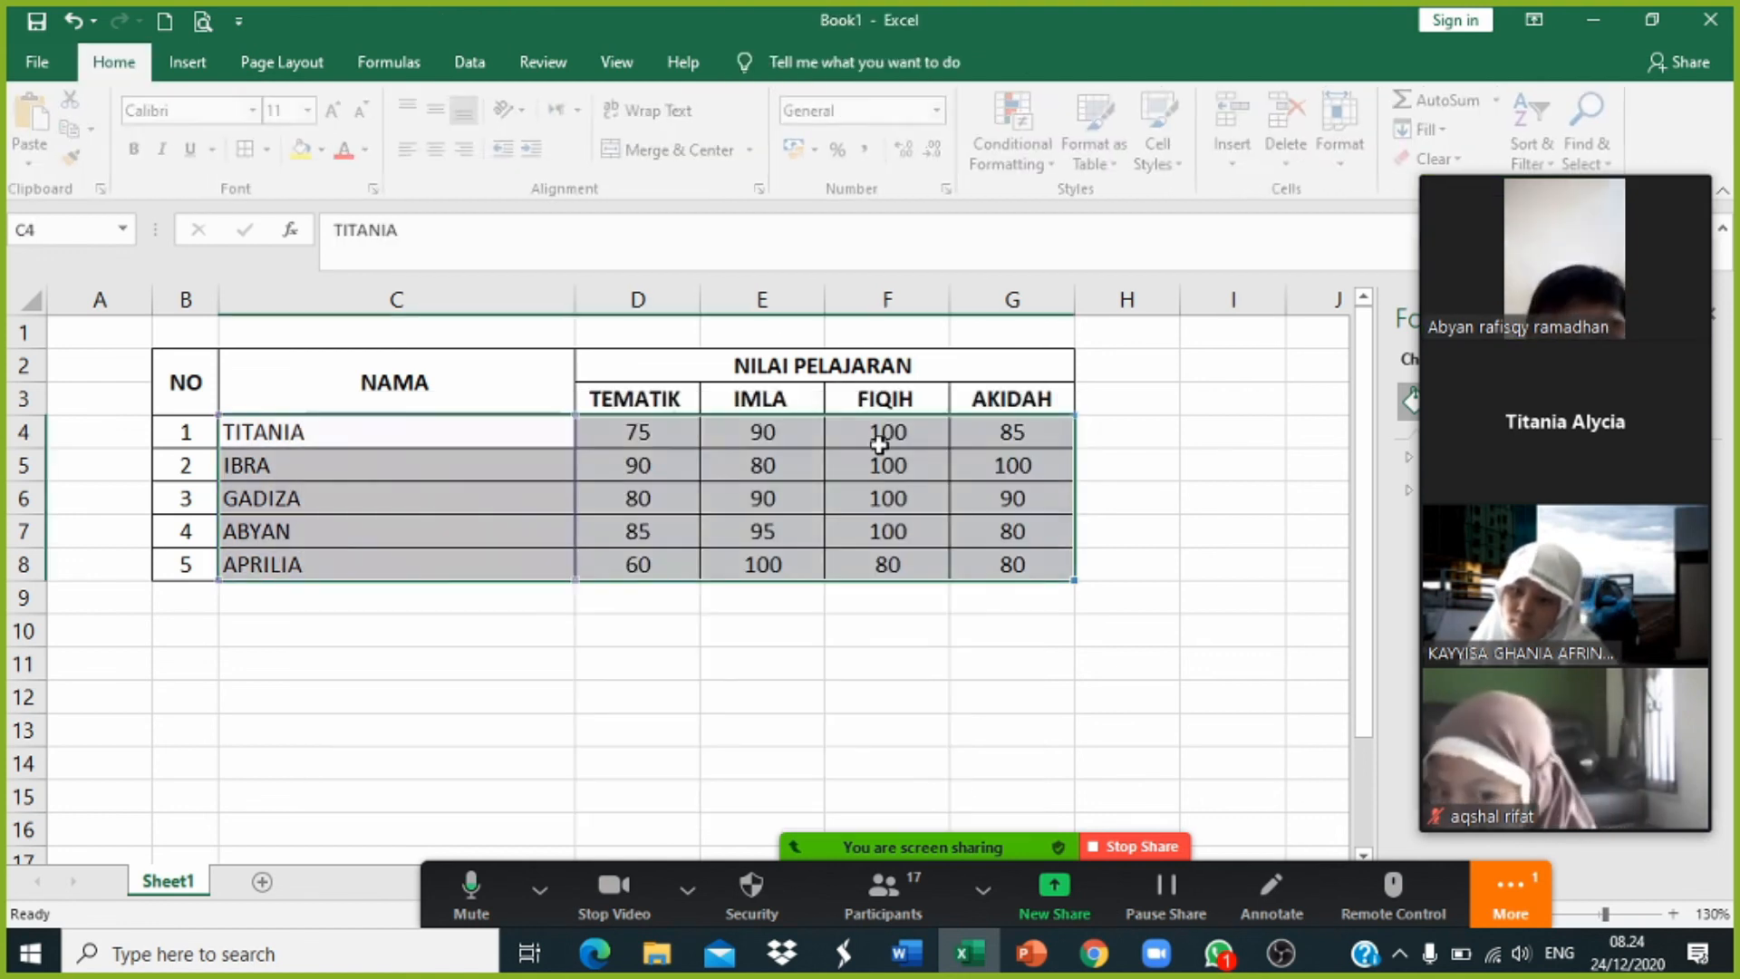
{"action": "left_click", "coordinate": [1201, 460]}
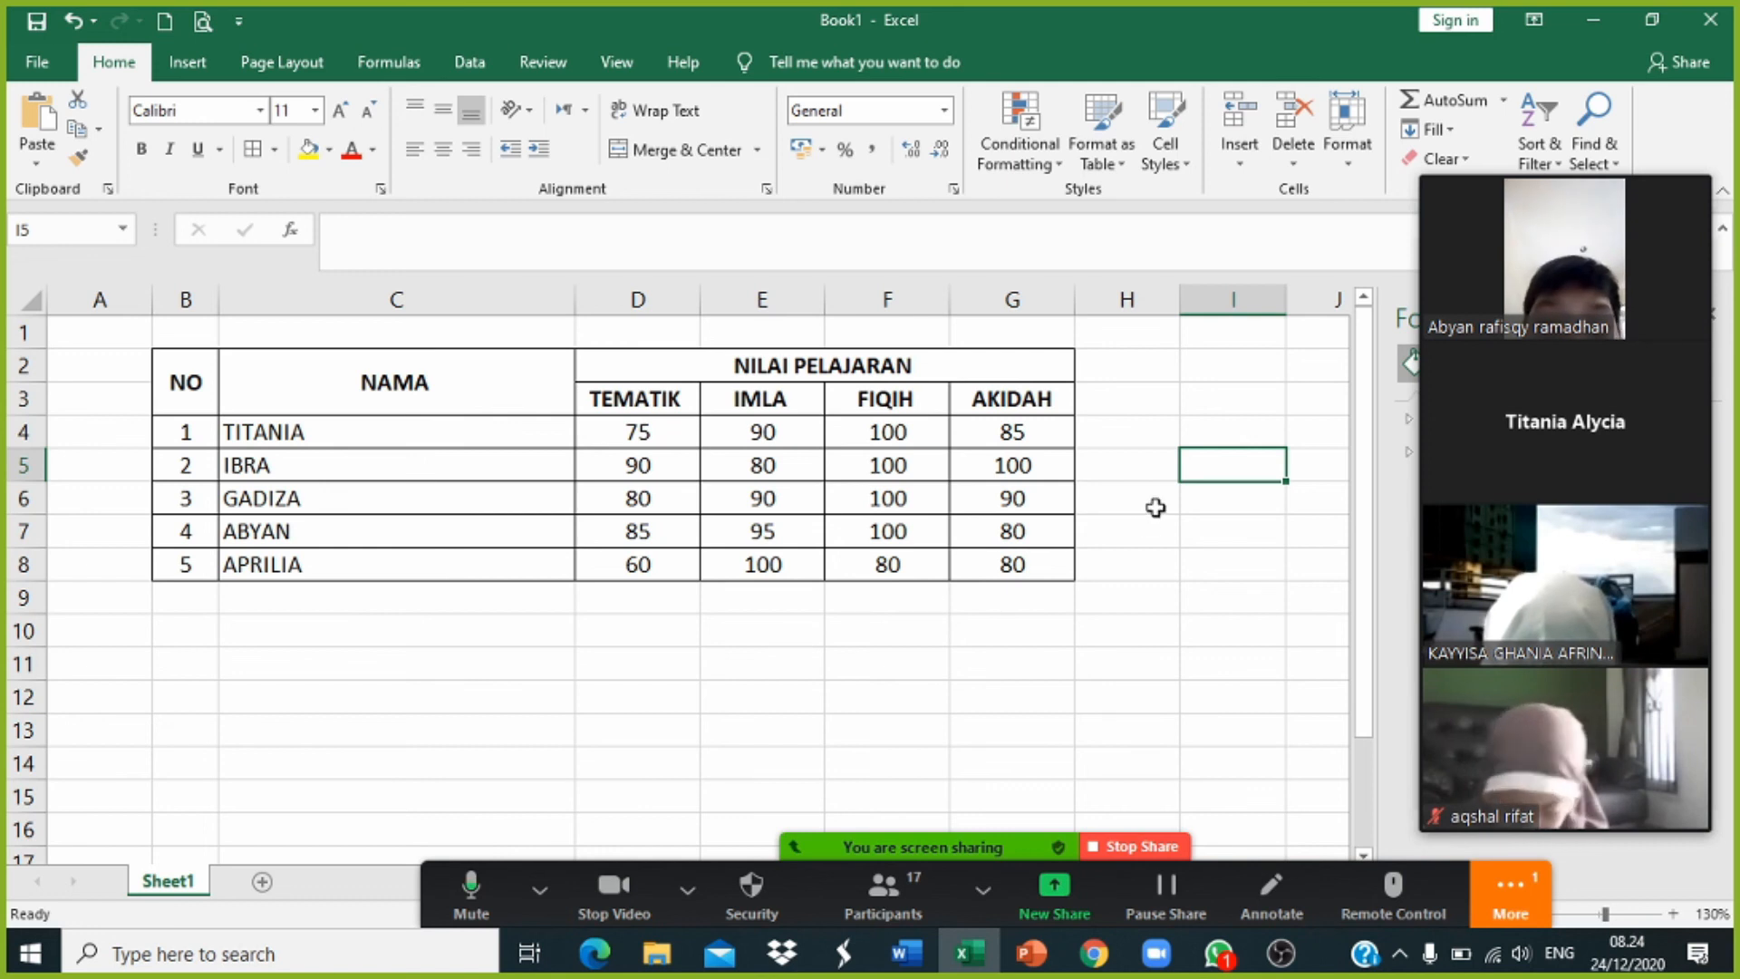
{"action": "left_click", "coordinate": [1059, 660]}
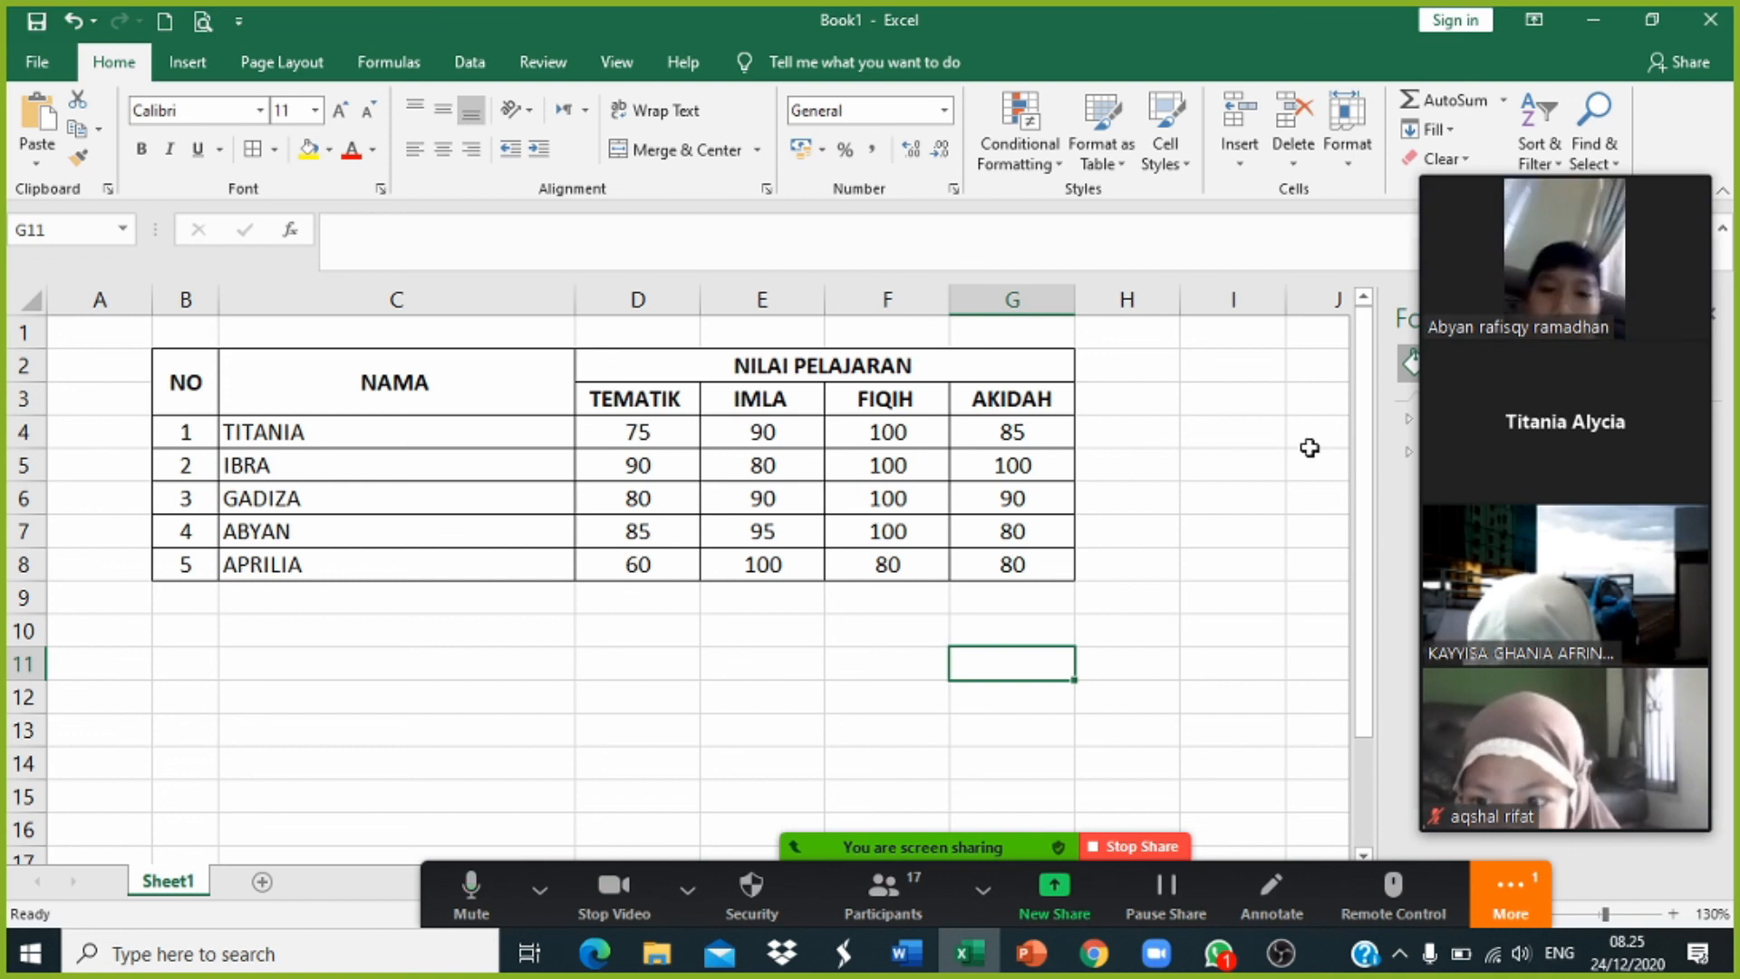
{"action": "left_click", "coordinate": [1236, 439]}
{"action": "scroll", "coordinate": [1127, 544], "scroll_direction": "down", "scroll_amount": 2}
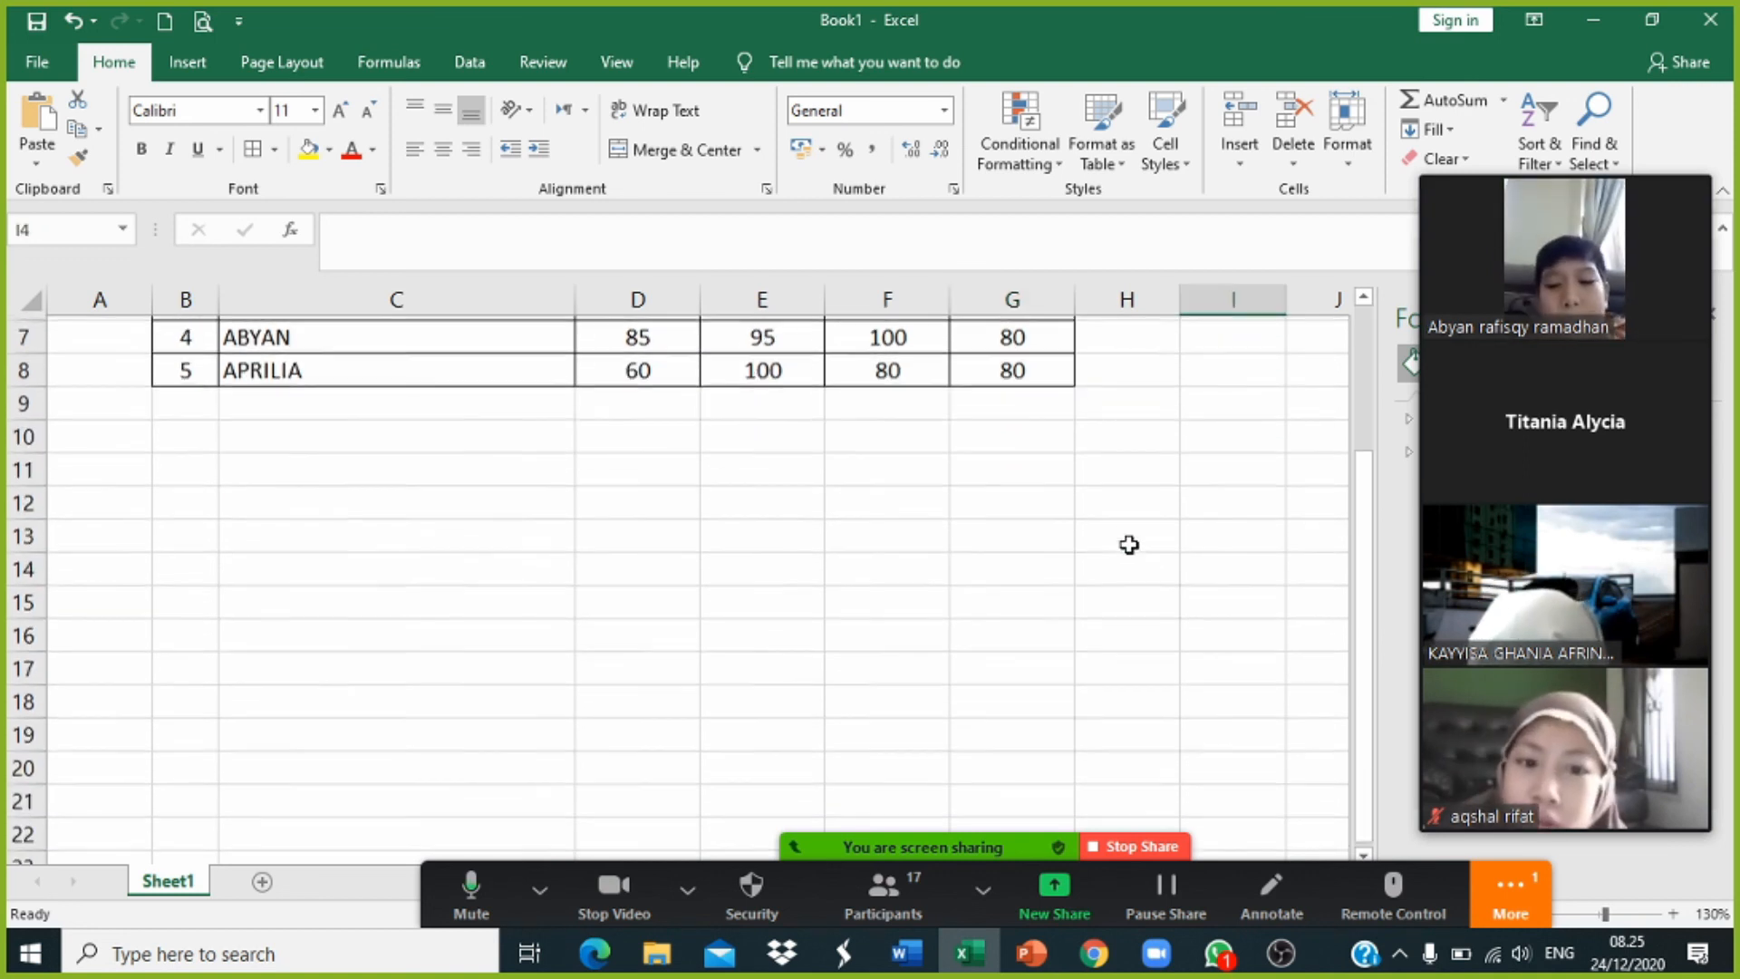
{"action": "scroll", "coordinate": [1158, 568], "scroll_direction": "up", "scroll_amount": 2}
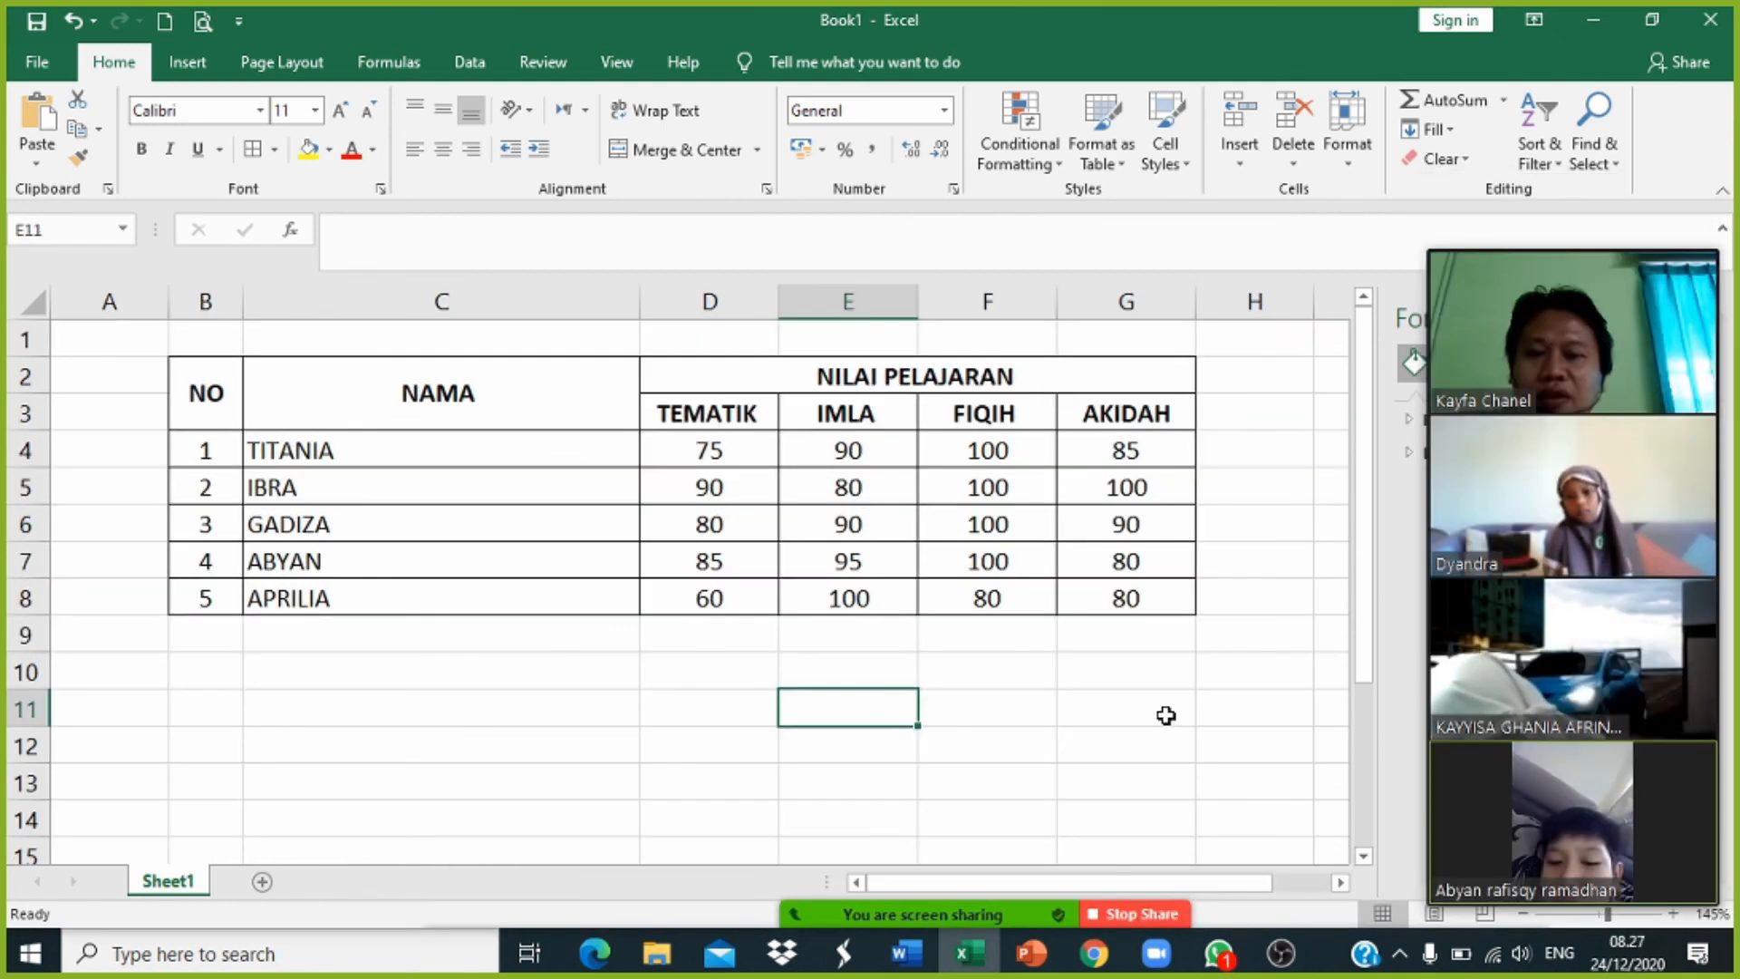
{"action": "left_click", "coordinate": [1325, 519]}
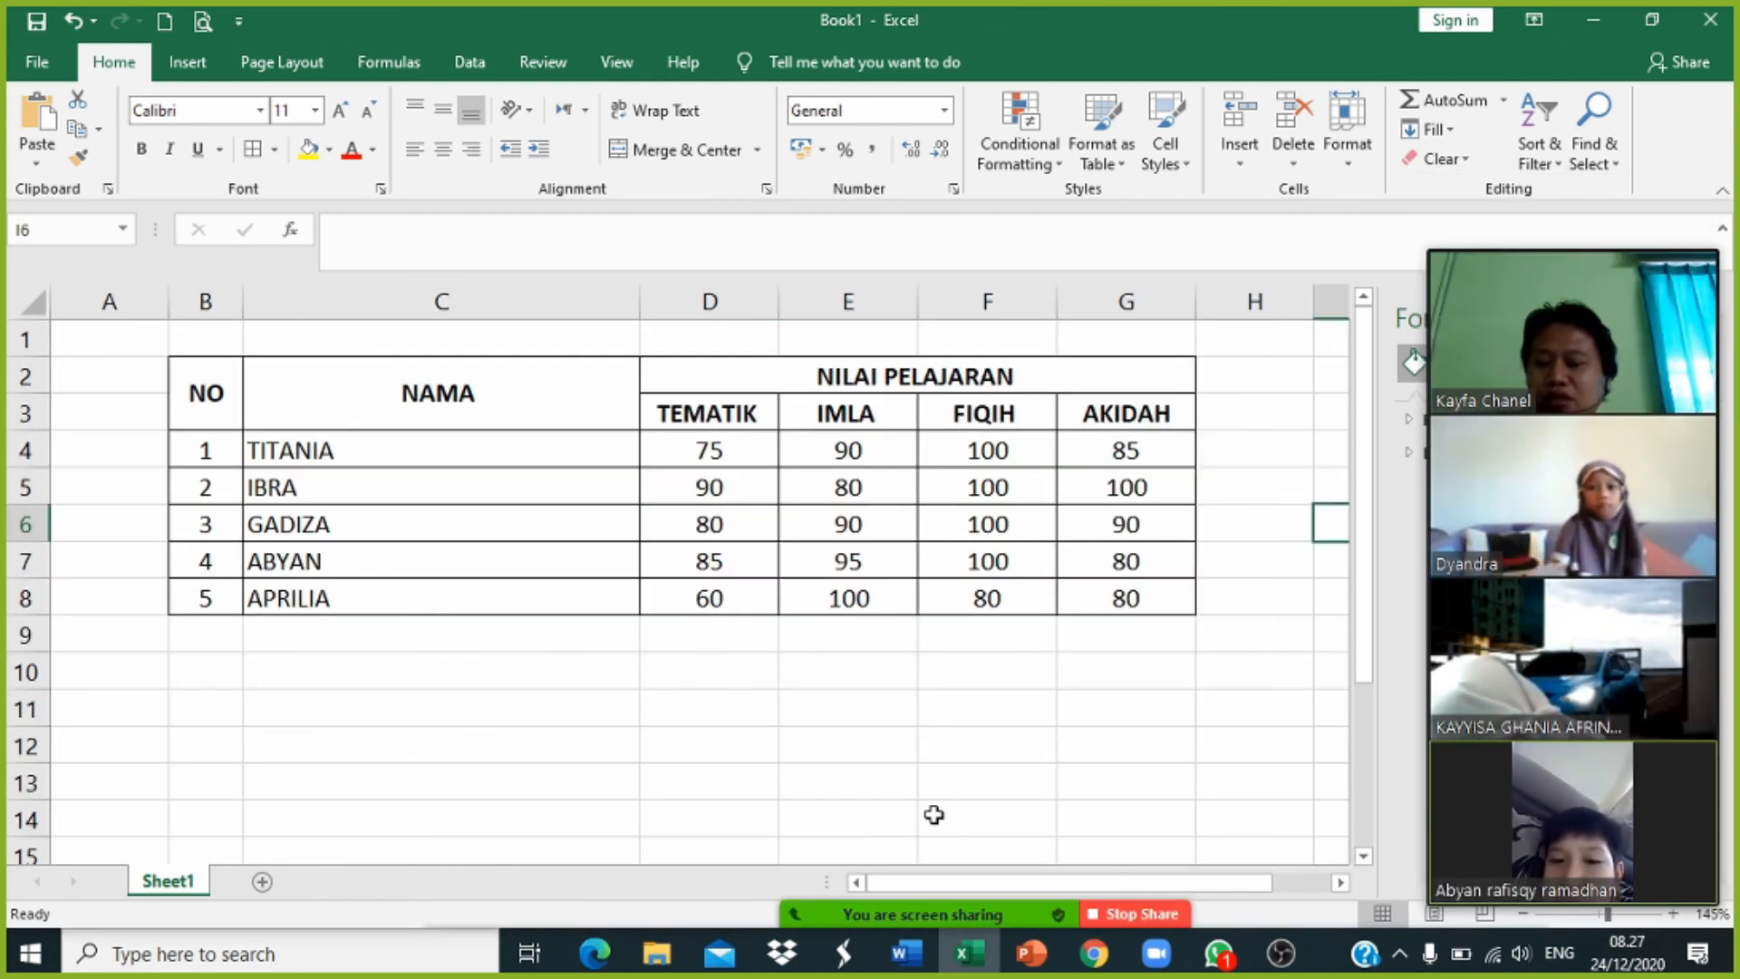
{"action": "left_click", "coordinate": [1187, 702]}
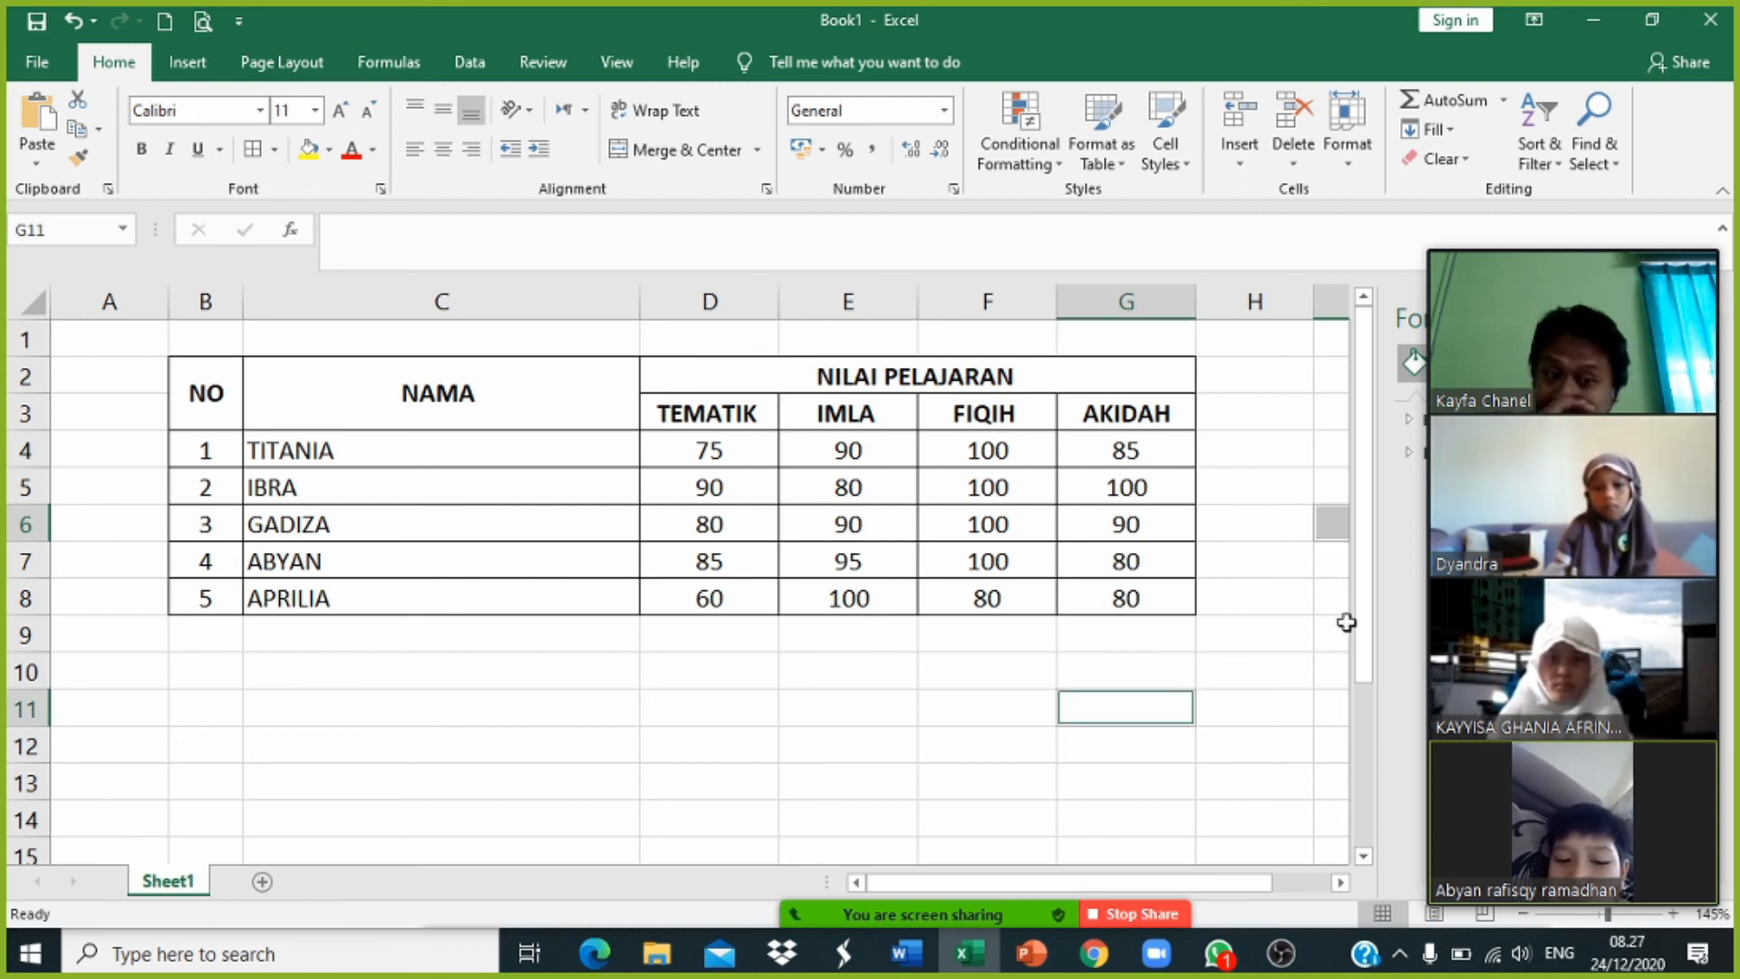
{"action": "left_click_drag", "start_coordinate": [1360, 556], "coordinate": [1379, 505]}
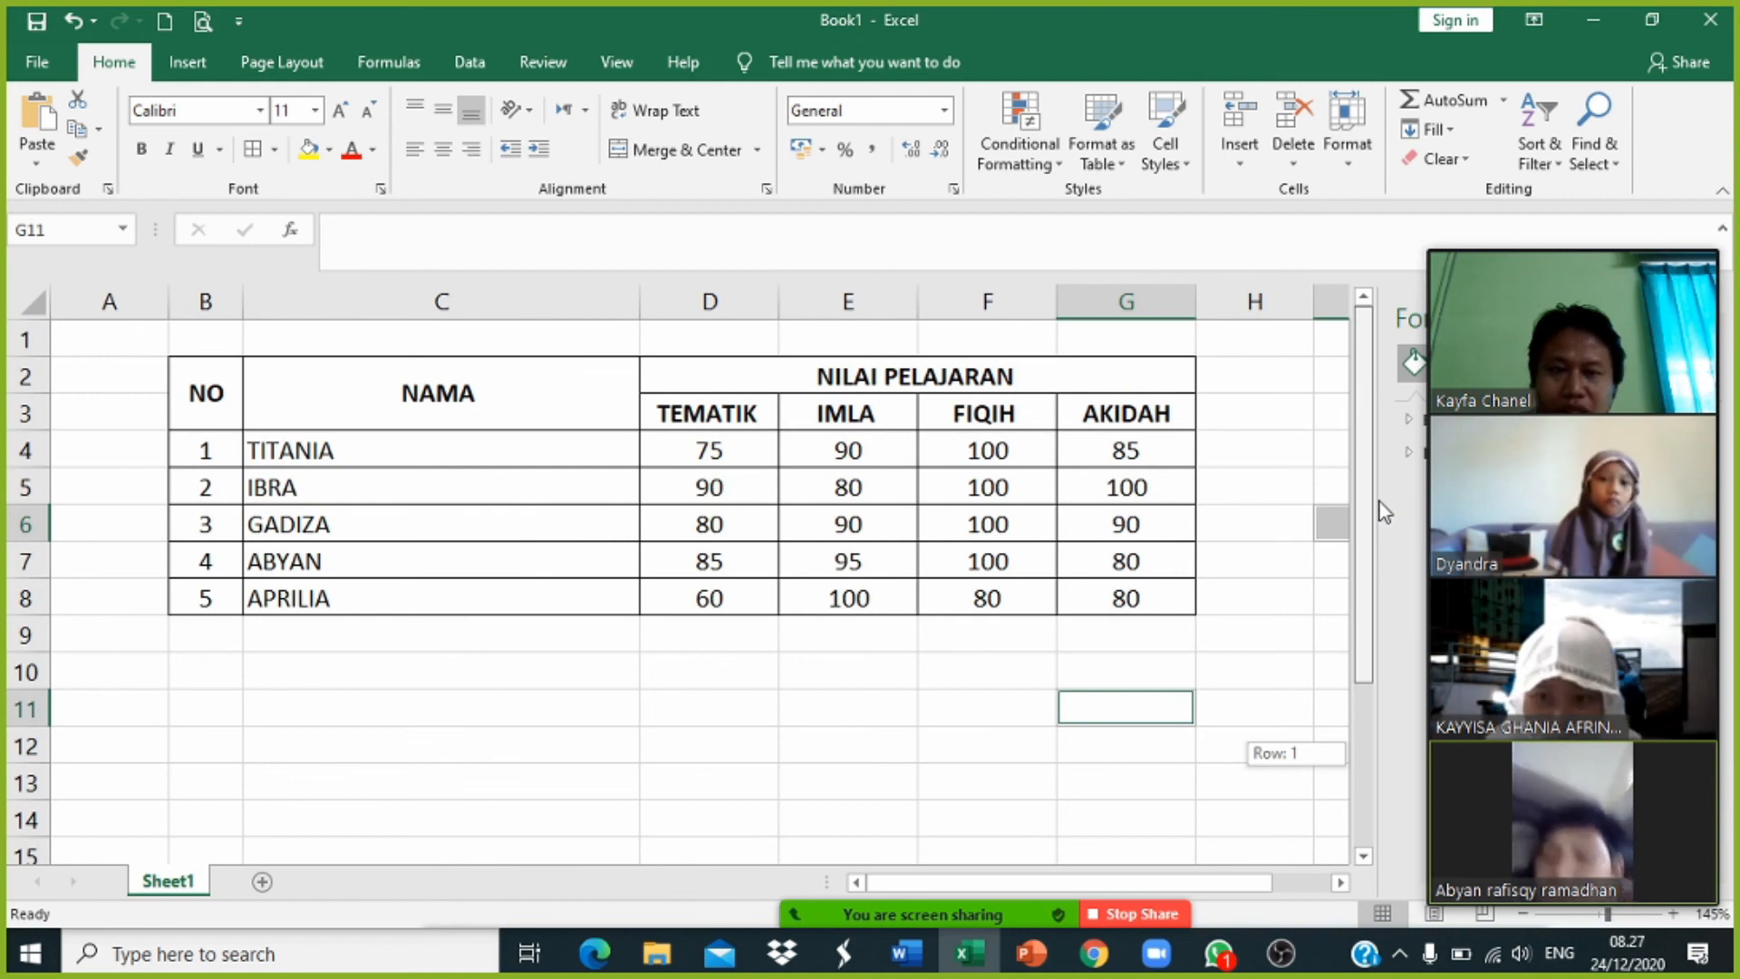
{"action": "left_click", "coordinate": [1256, 475]}
{"action": "left_click_drag", "start_coordinate": [1364, 415], "coordinate": [1356, 691]}
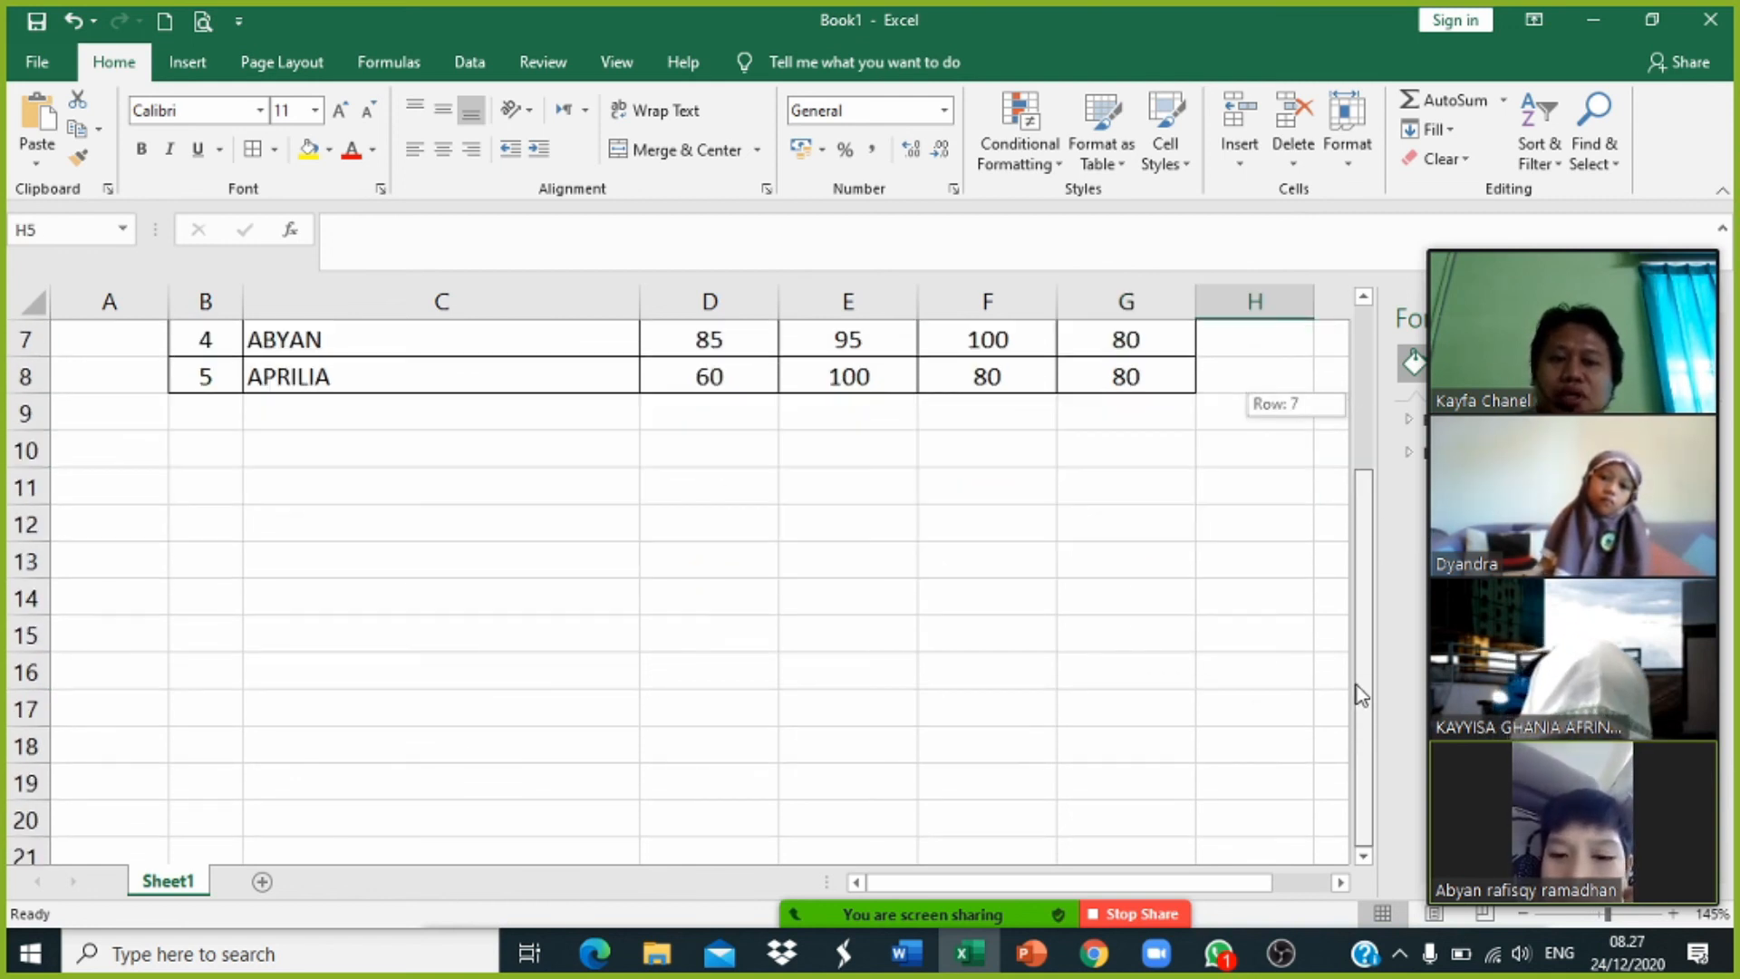
{"action": "left_click", "coordinate": [848, 634]}
{"action": "scroll", "coordinate": [844, 602], "scroll_direction": "up", "scroll_amount": 2}
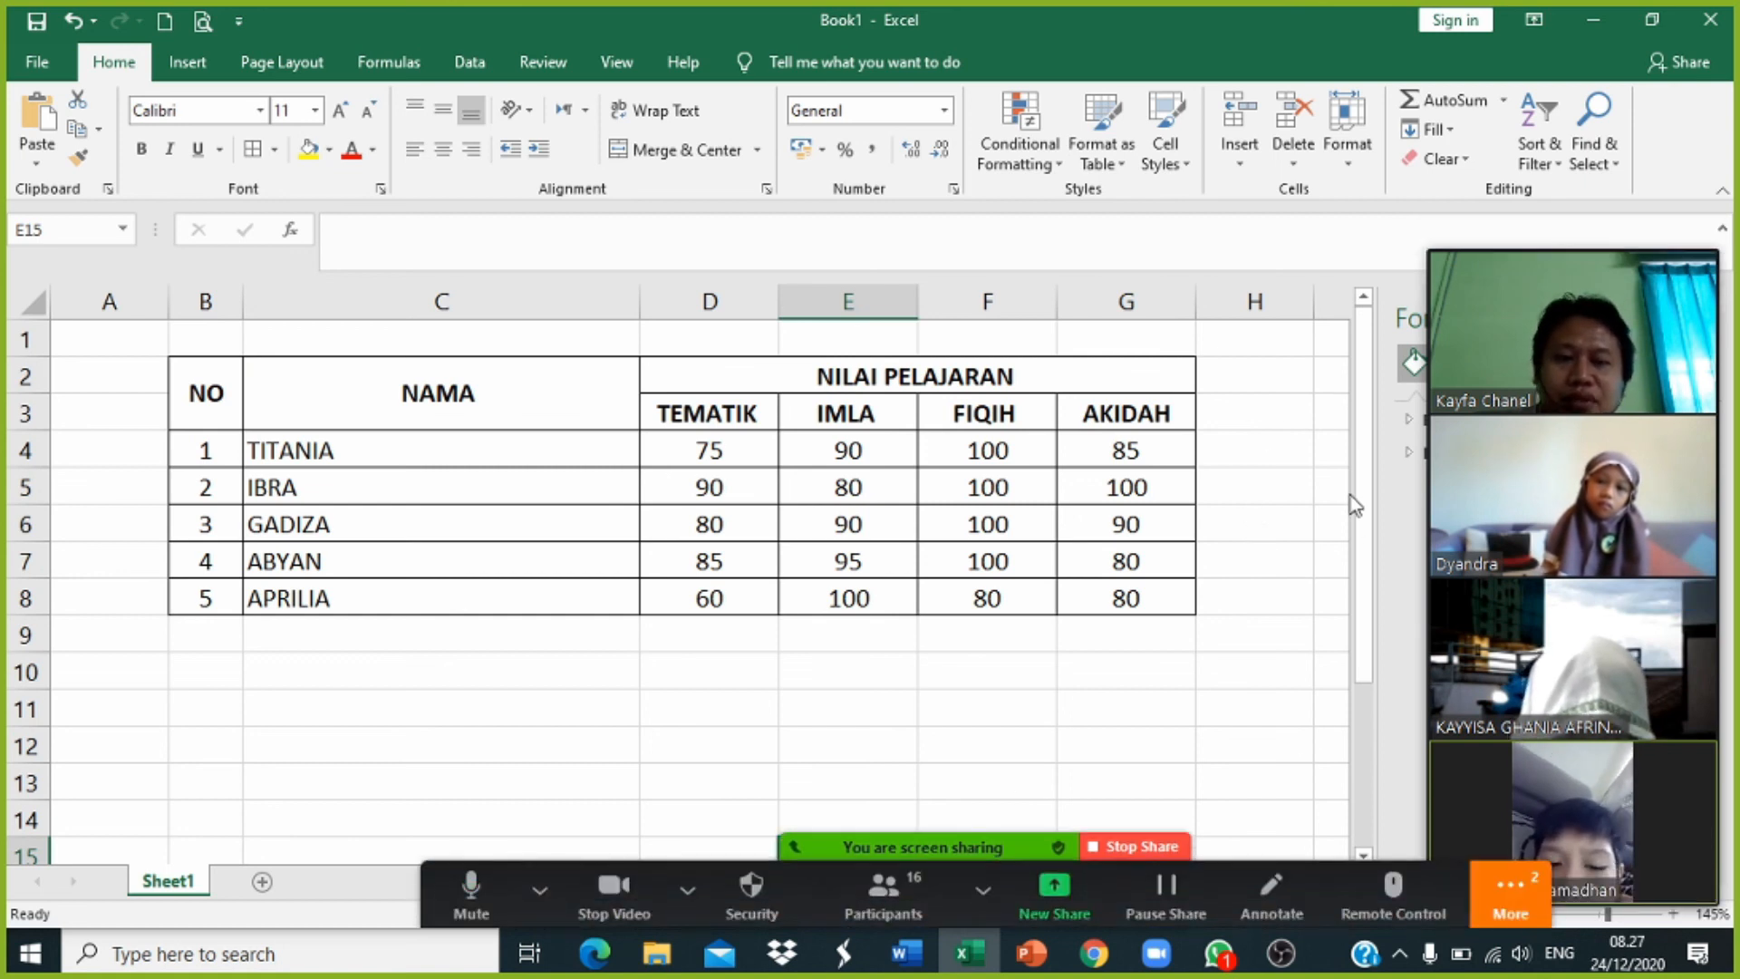
{"action": "left_click_drag", "start_coordinate": [1364, 486], "coordinate": [1378, 736]}
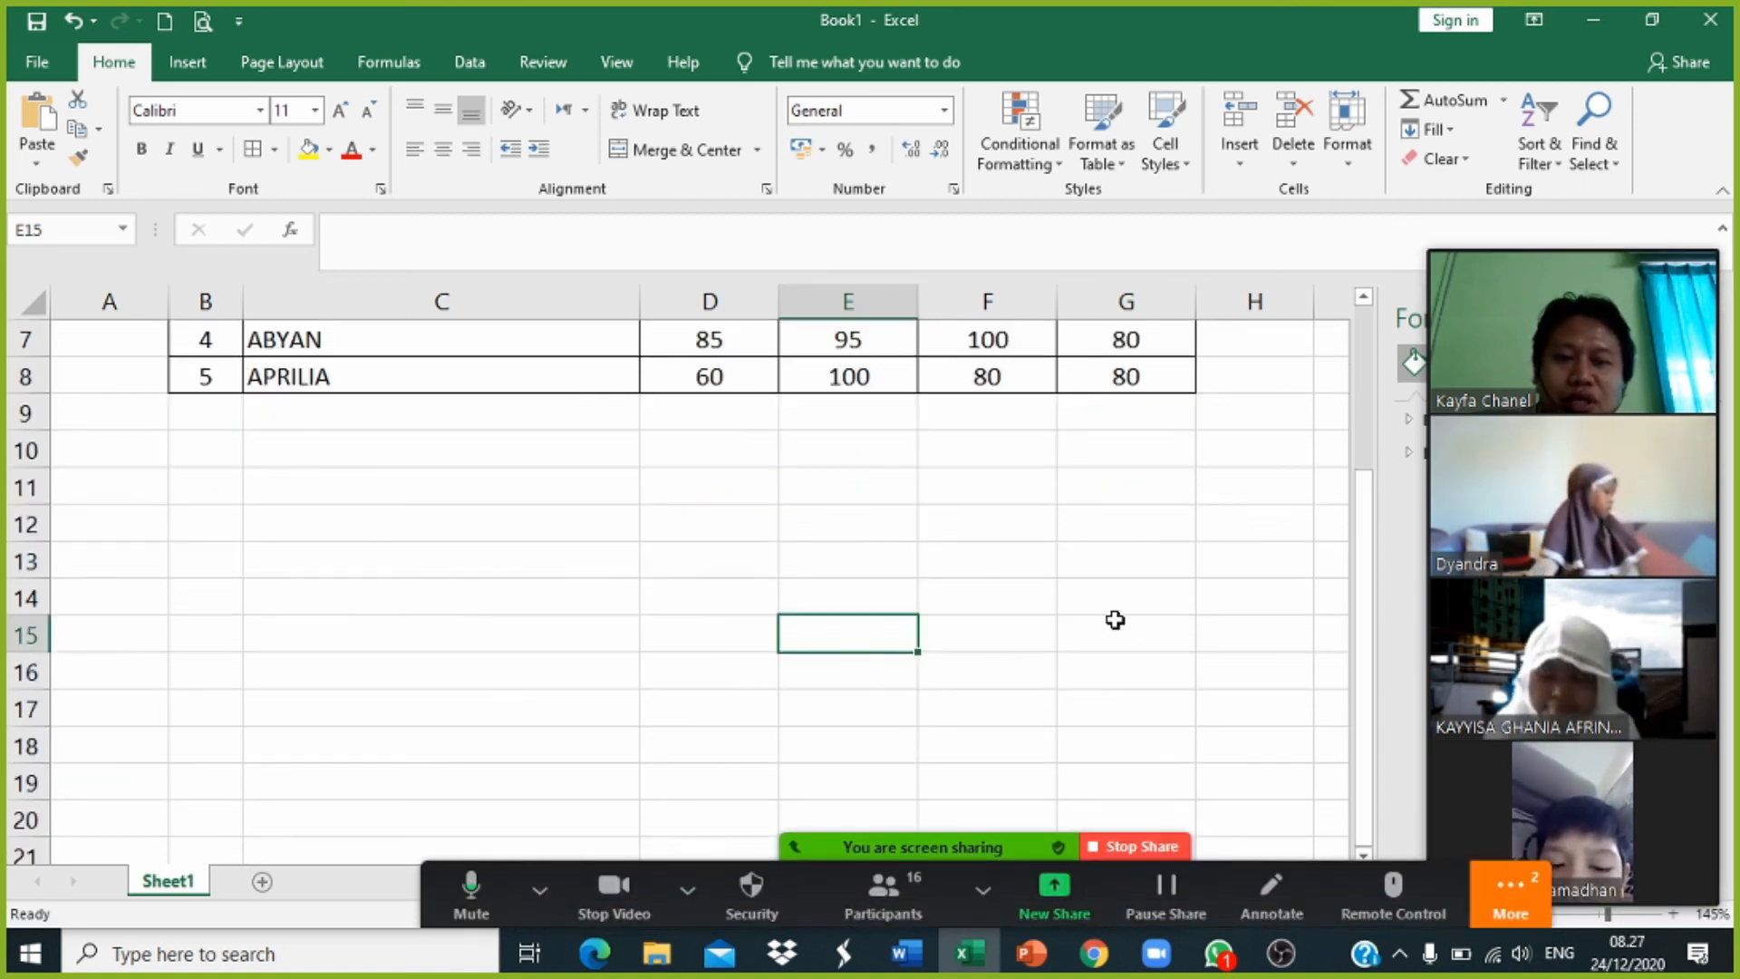
{"action": "left_click", "coordinate": [1142, 632]}
{"action": "scroll", "coordinate": [1228, 649], "scroll_direction": "up", "scroll_amount": 2}
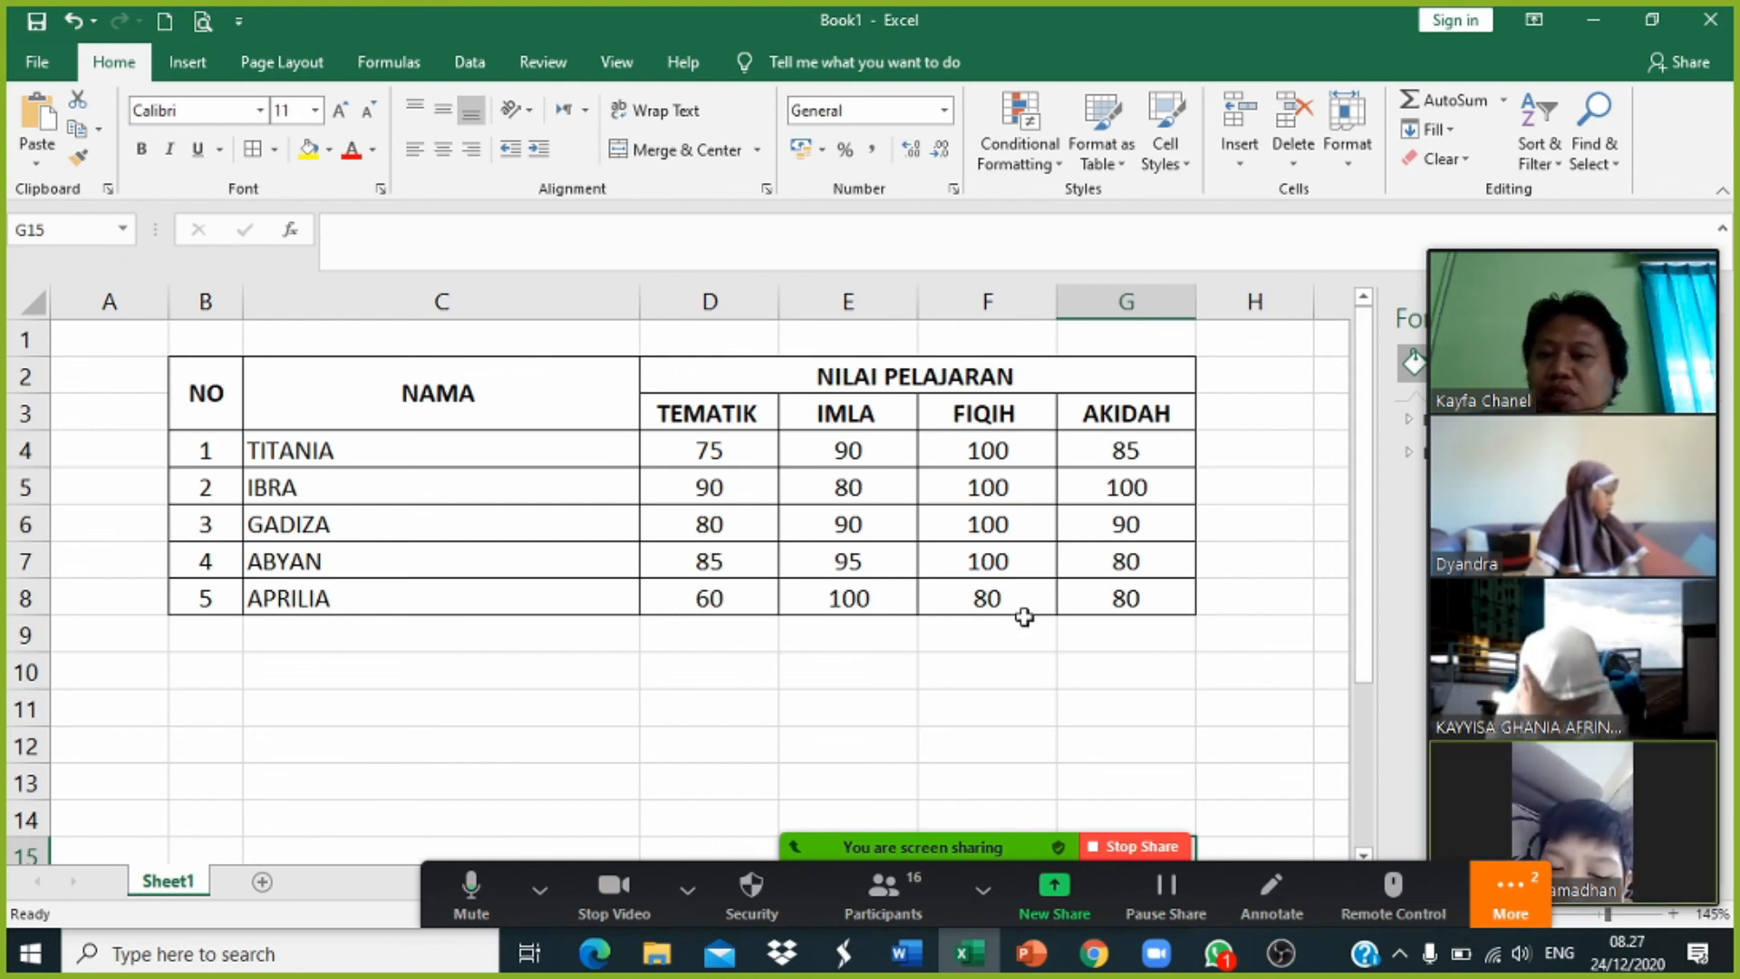
{"action": "left_click", "coordinate": [1296, 450]}
{"action": "left_click_drag", "start_coordinate": [1366, 403], "coordinate": [1380, 628]}
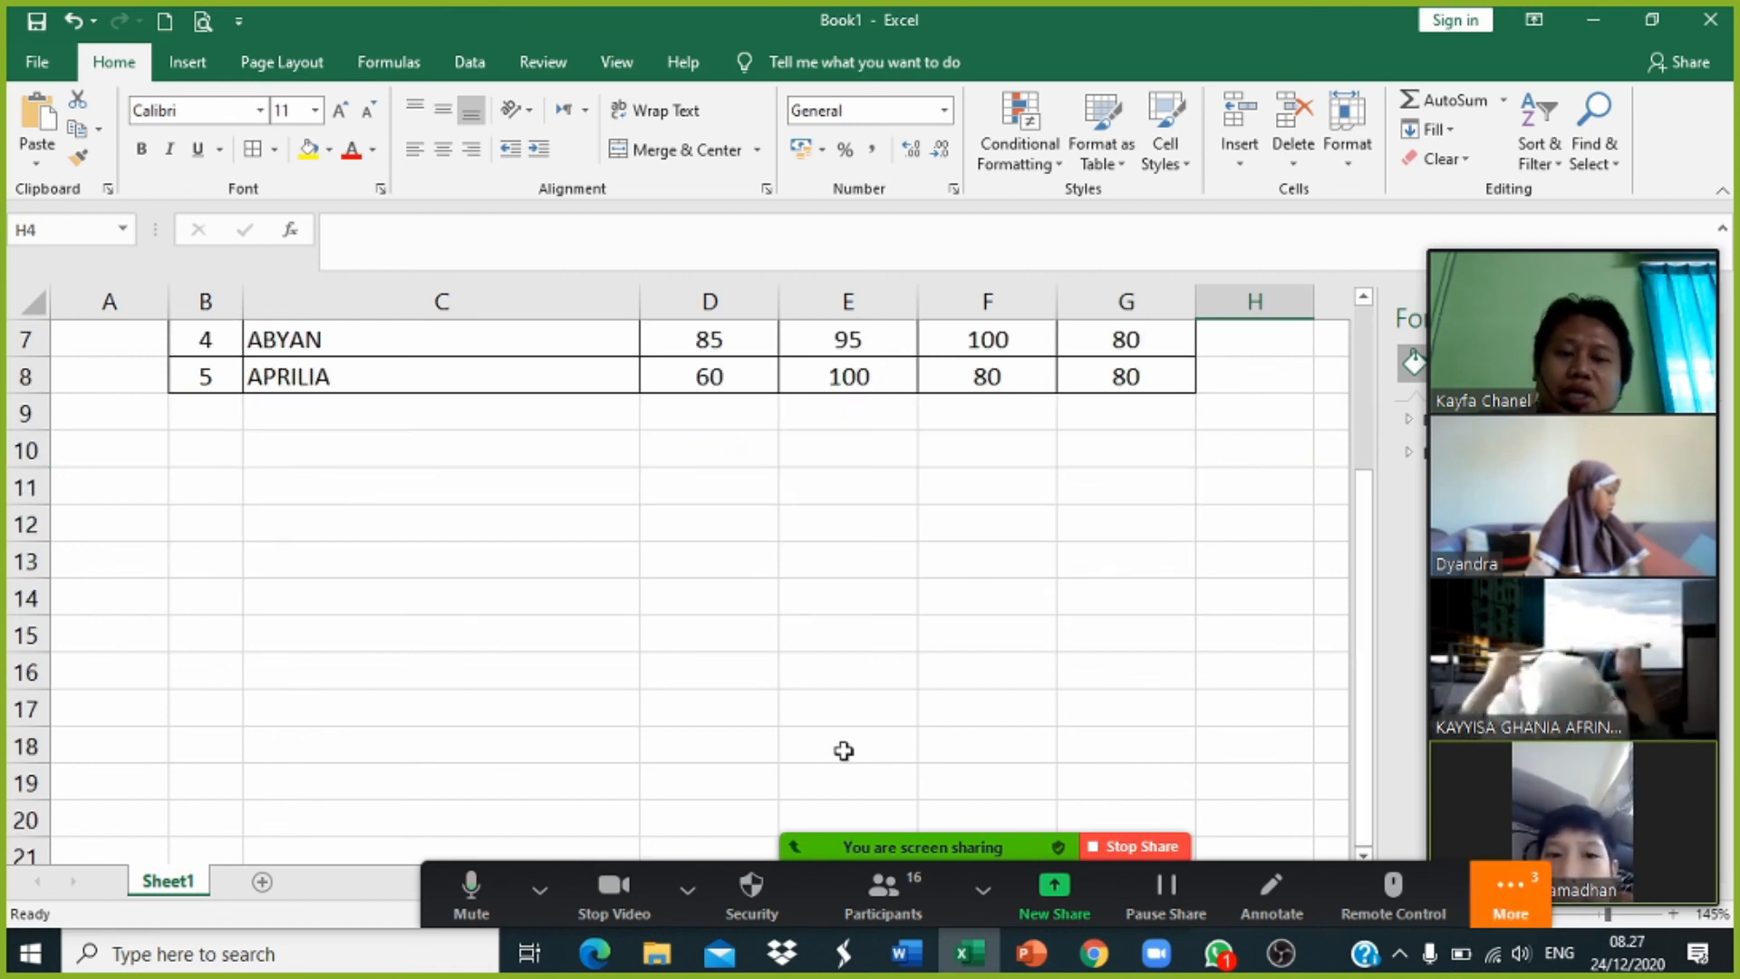
{"action": "scroll", "coordinate": [843, 684], "scroll_direction": "up", "scroll_amount": 2}
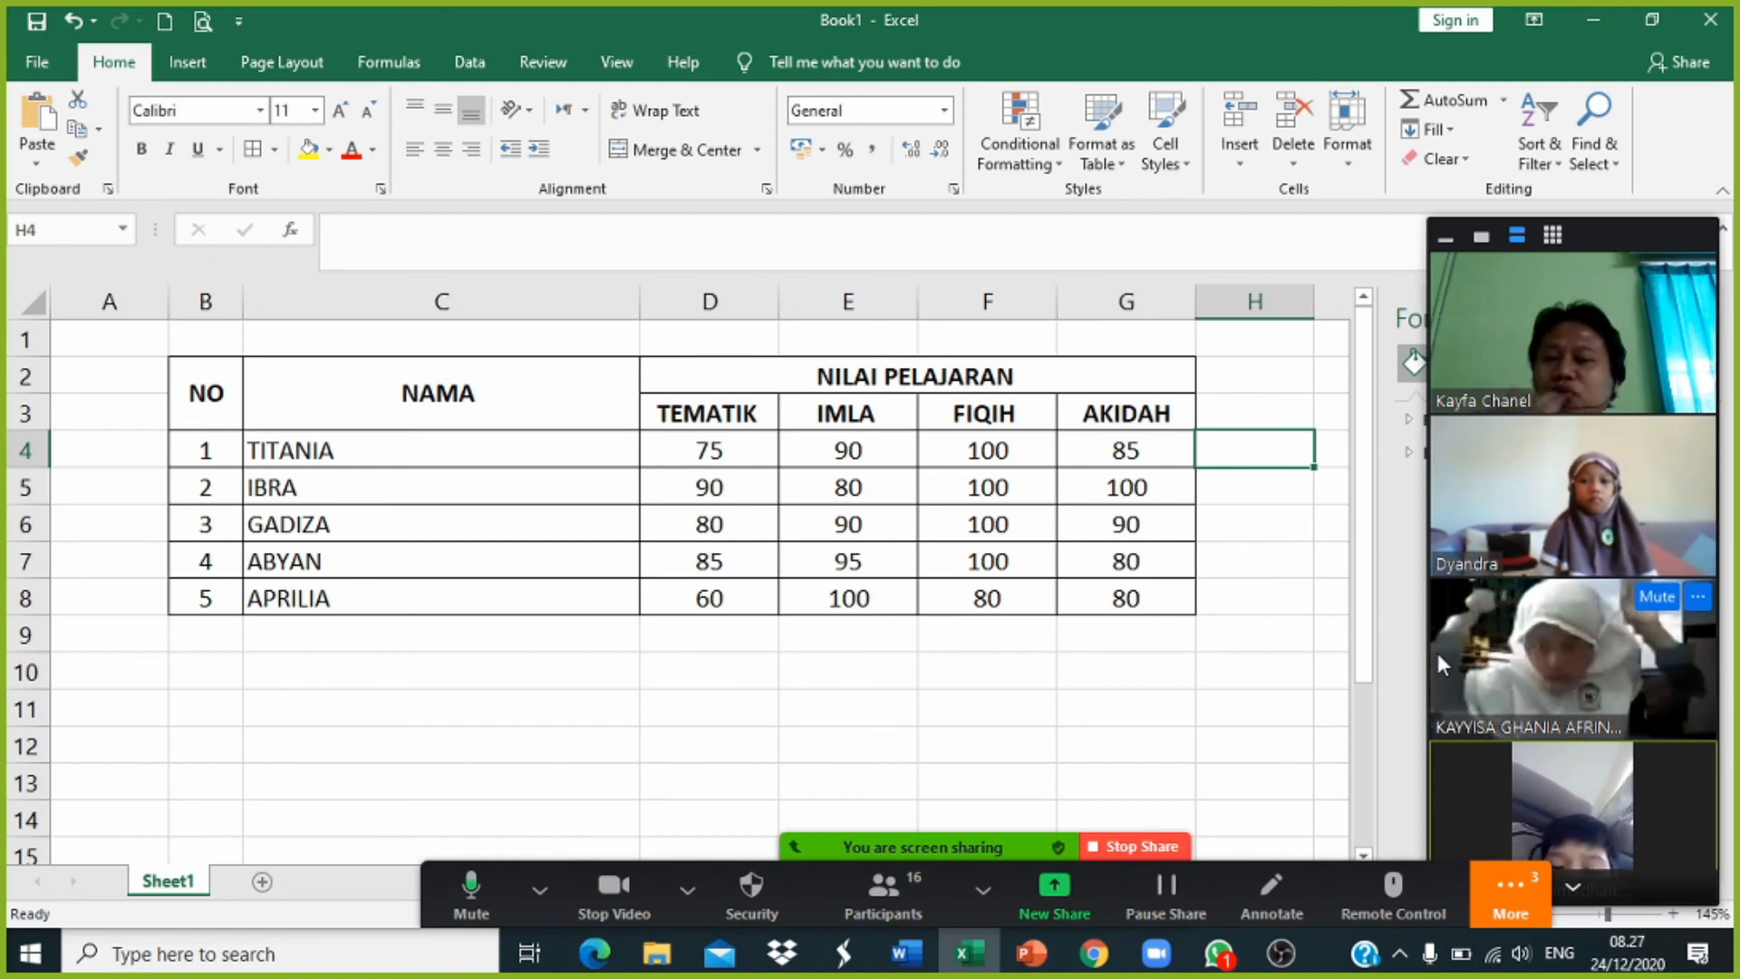
Step: Open the additional options of the Zoom meeting controls
{"action": "left_click", "coordinate": [1487, 893]}
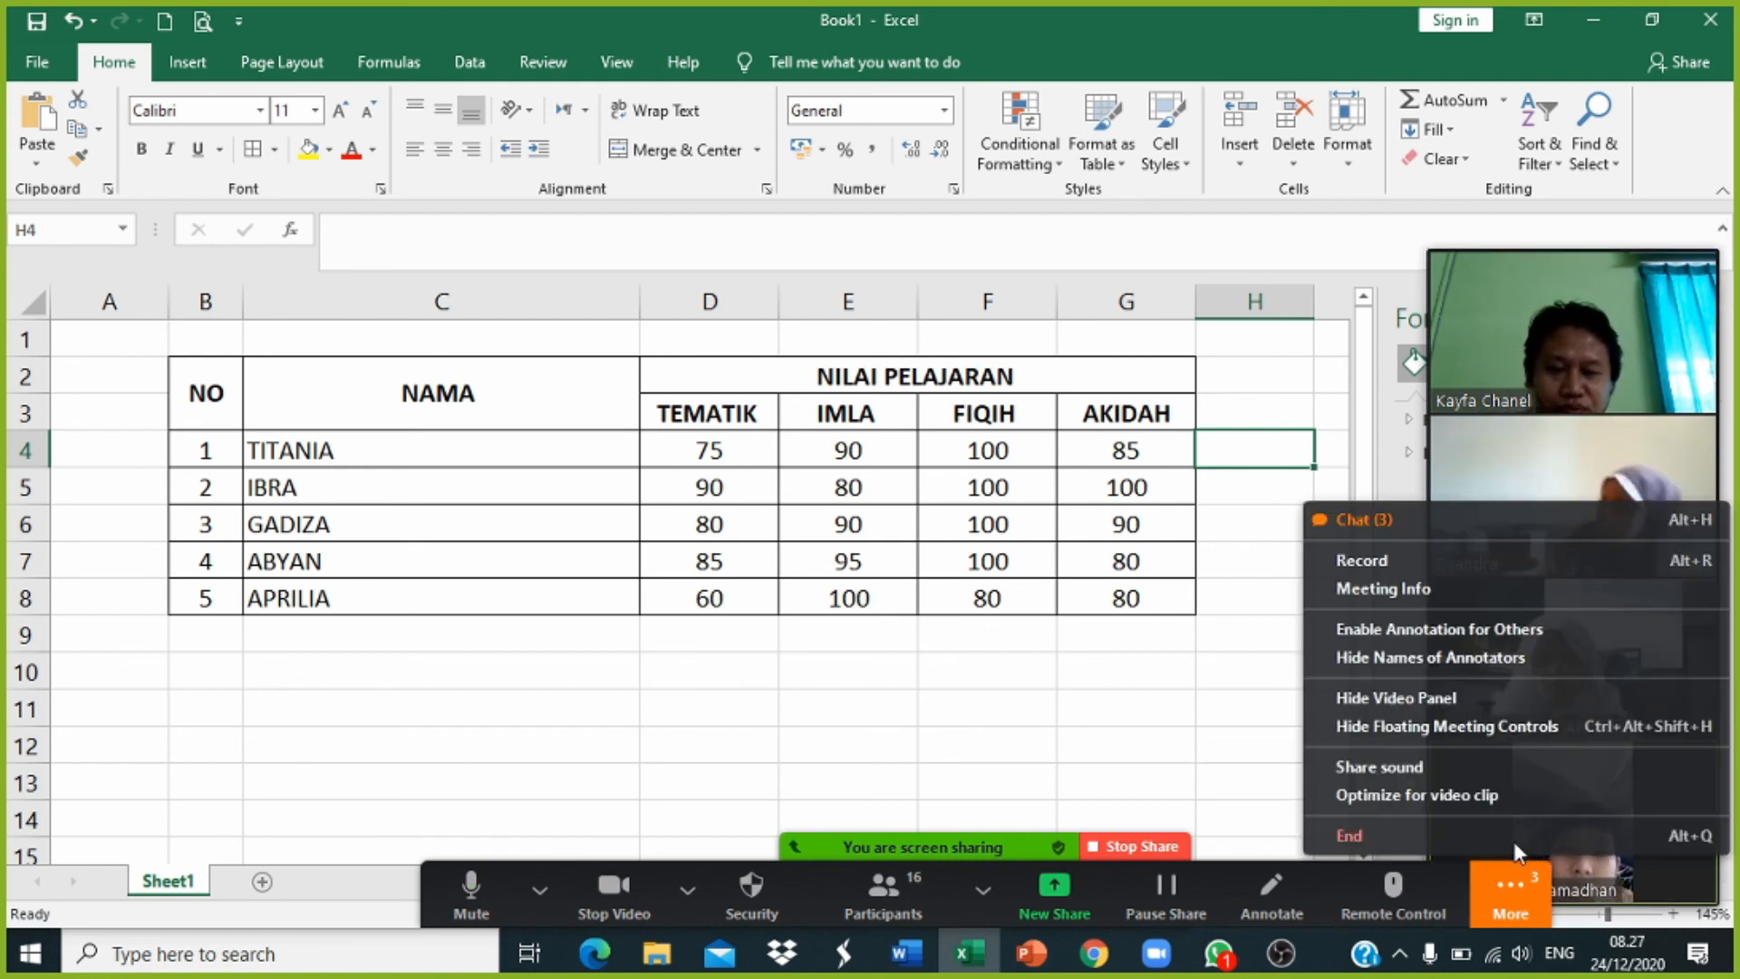